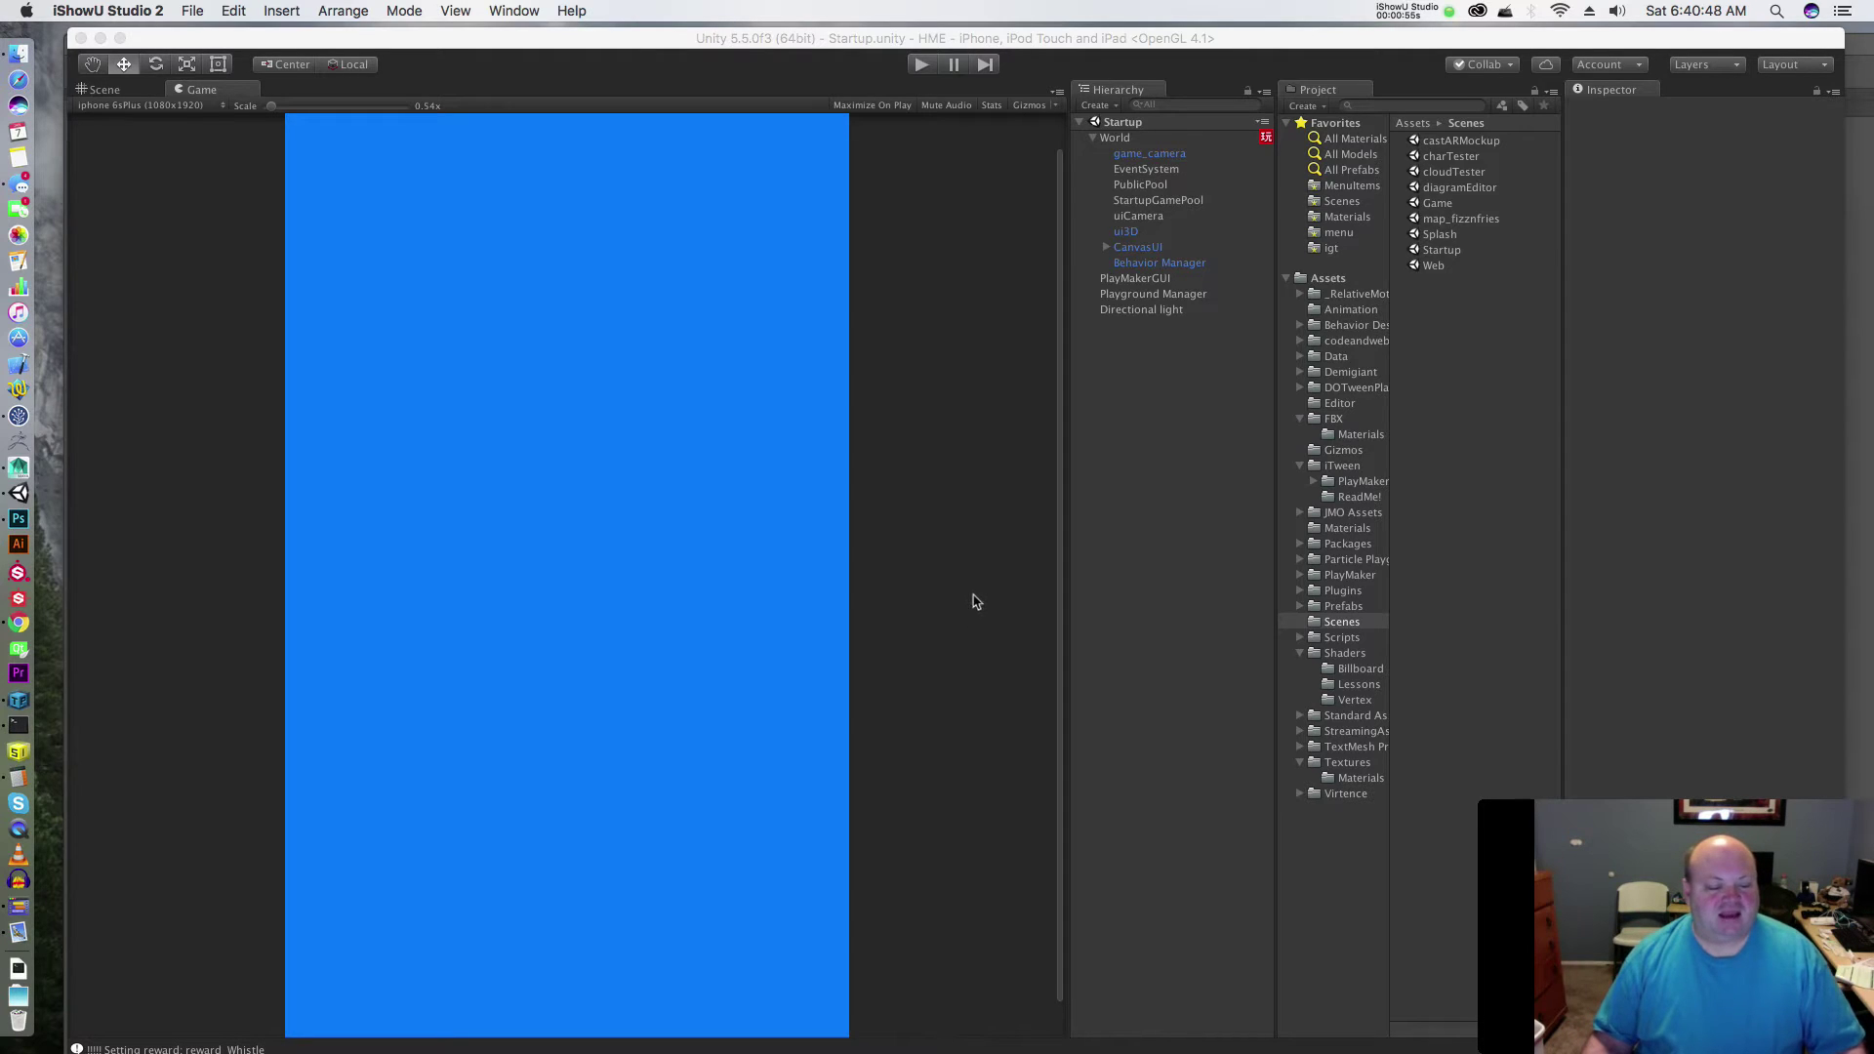
- Start Play mode, begin from the title screen, and enter the OPEN sign level from the city map
left_click(922, 65)
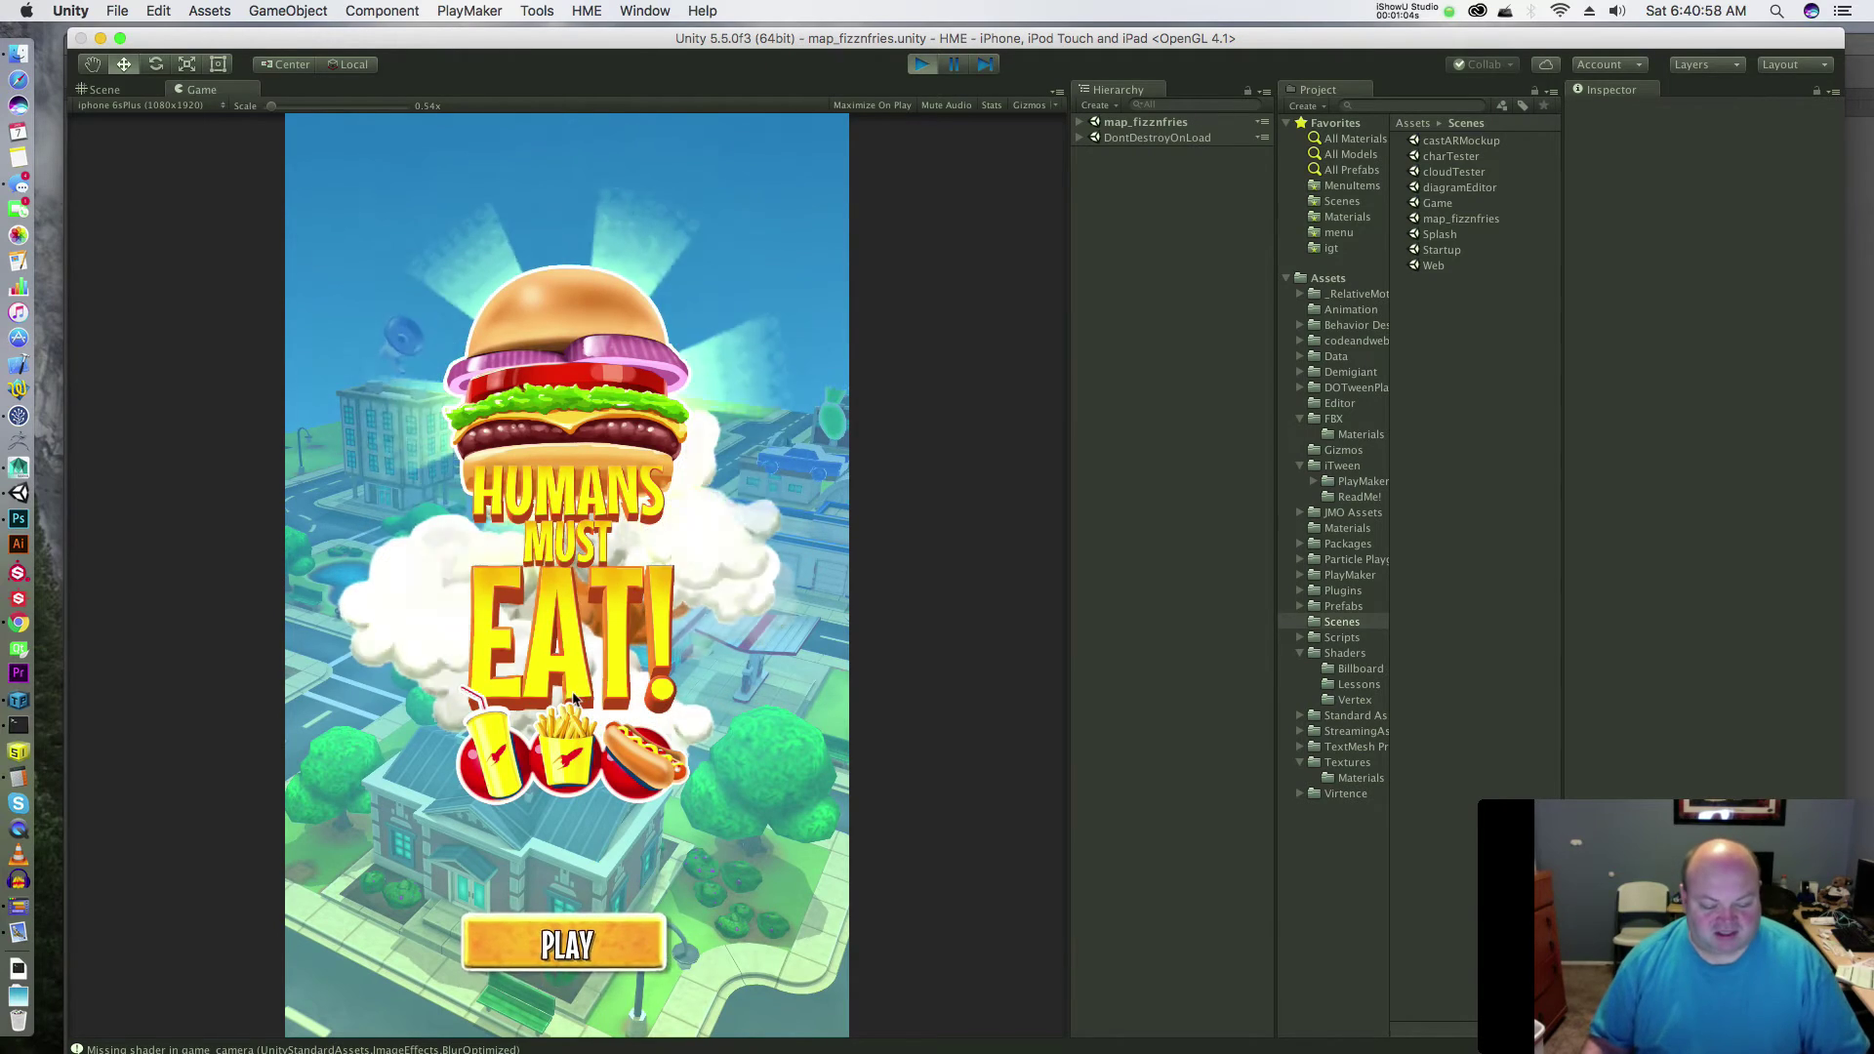
left_click(593, 923)
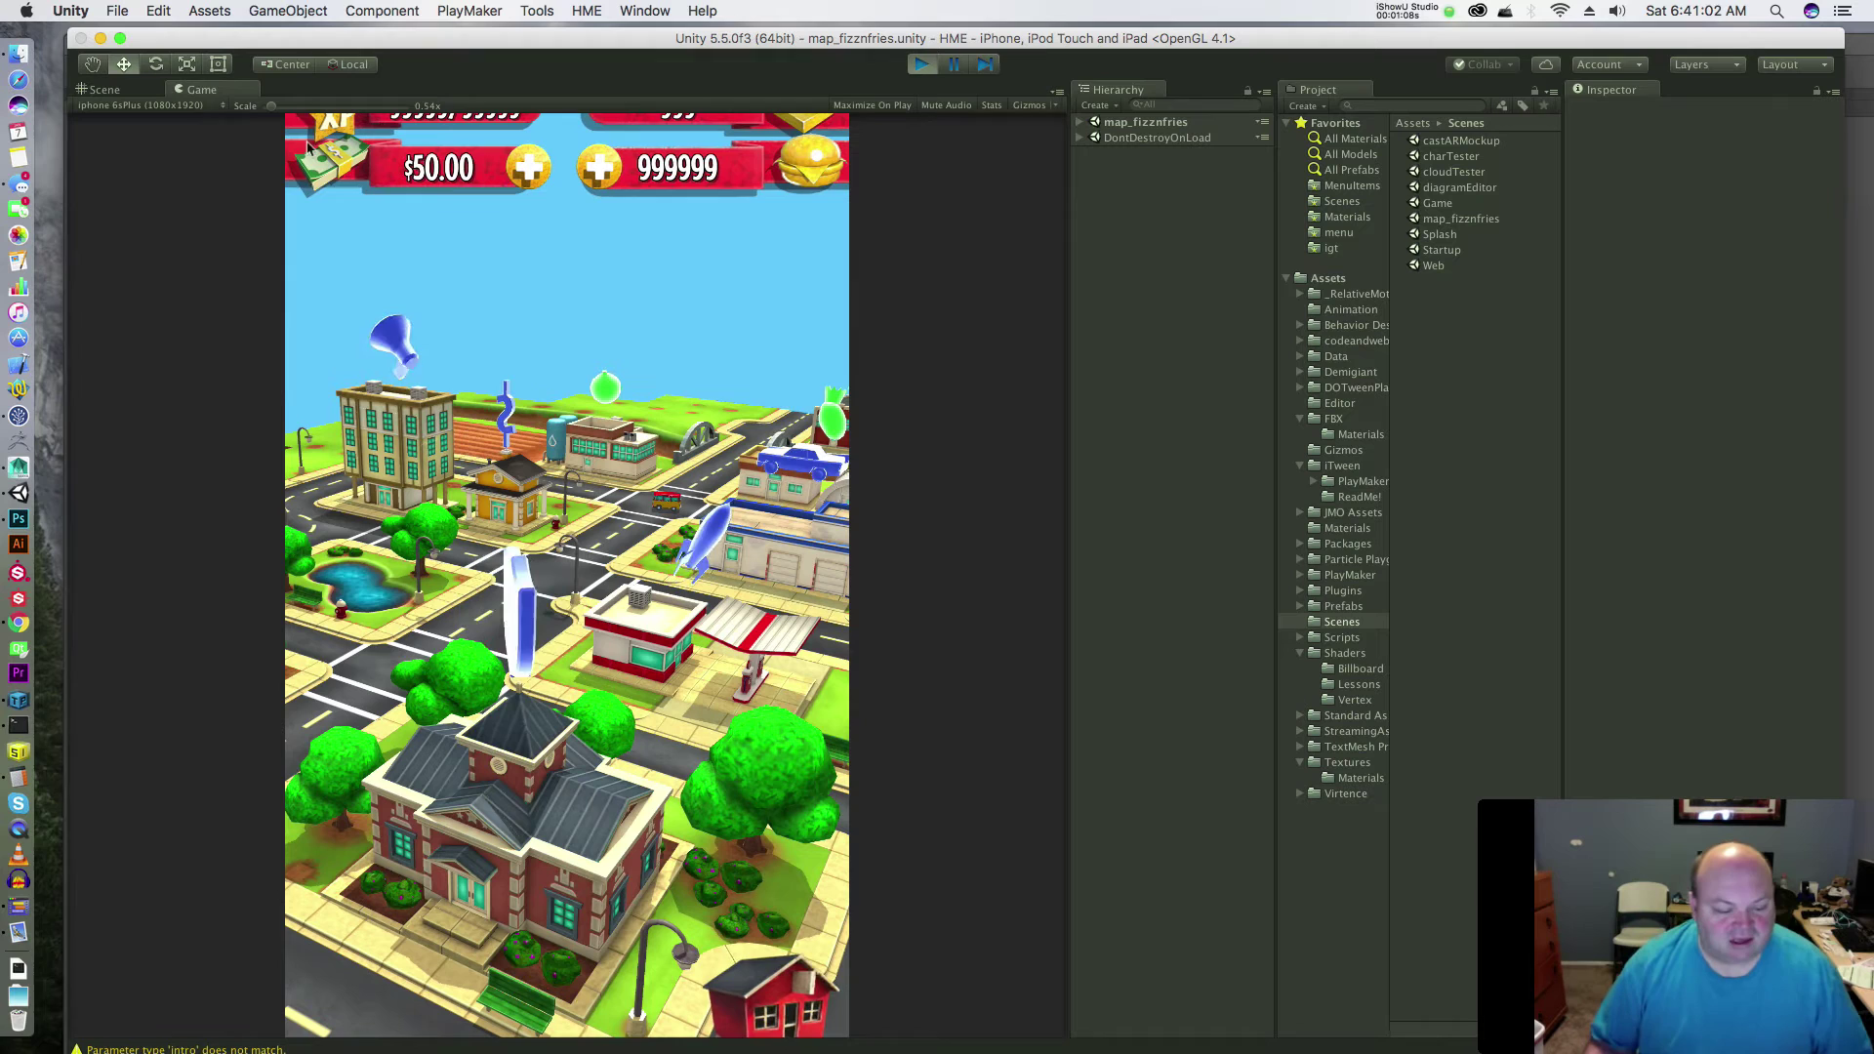
left_click_drag(272, 105, 266, 107)
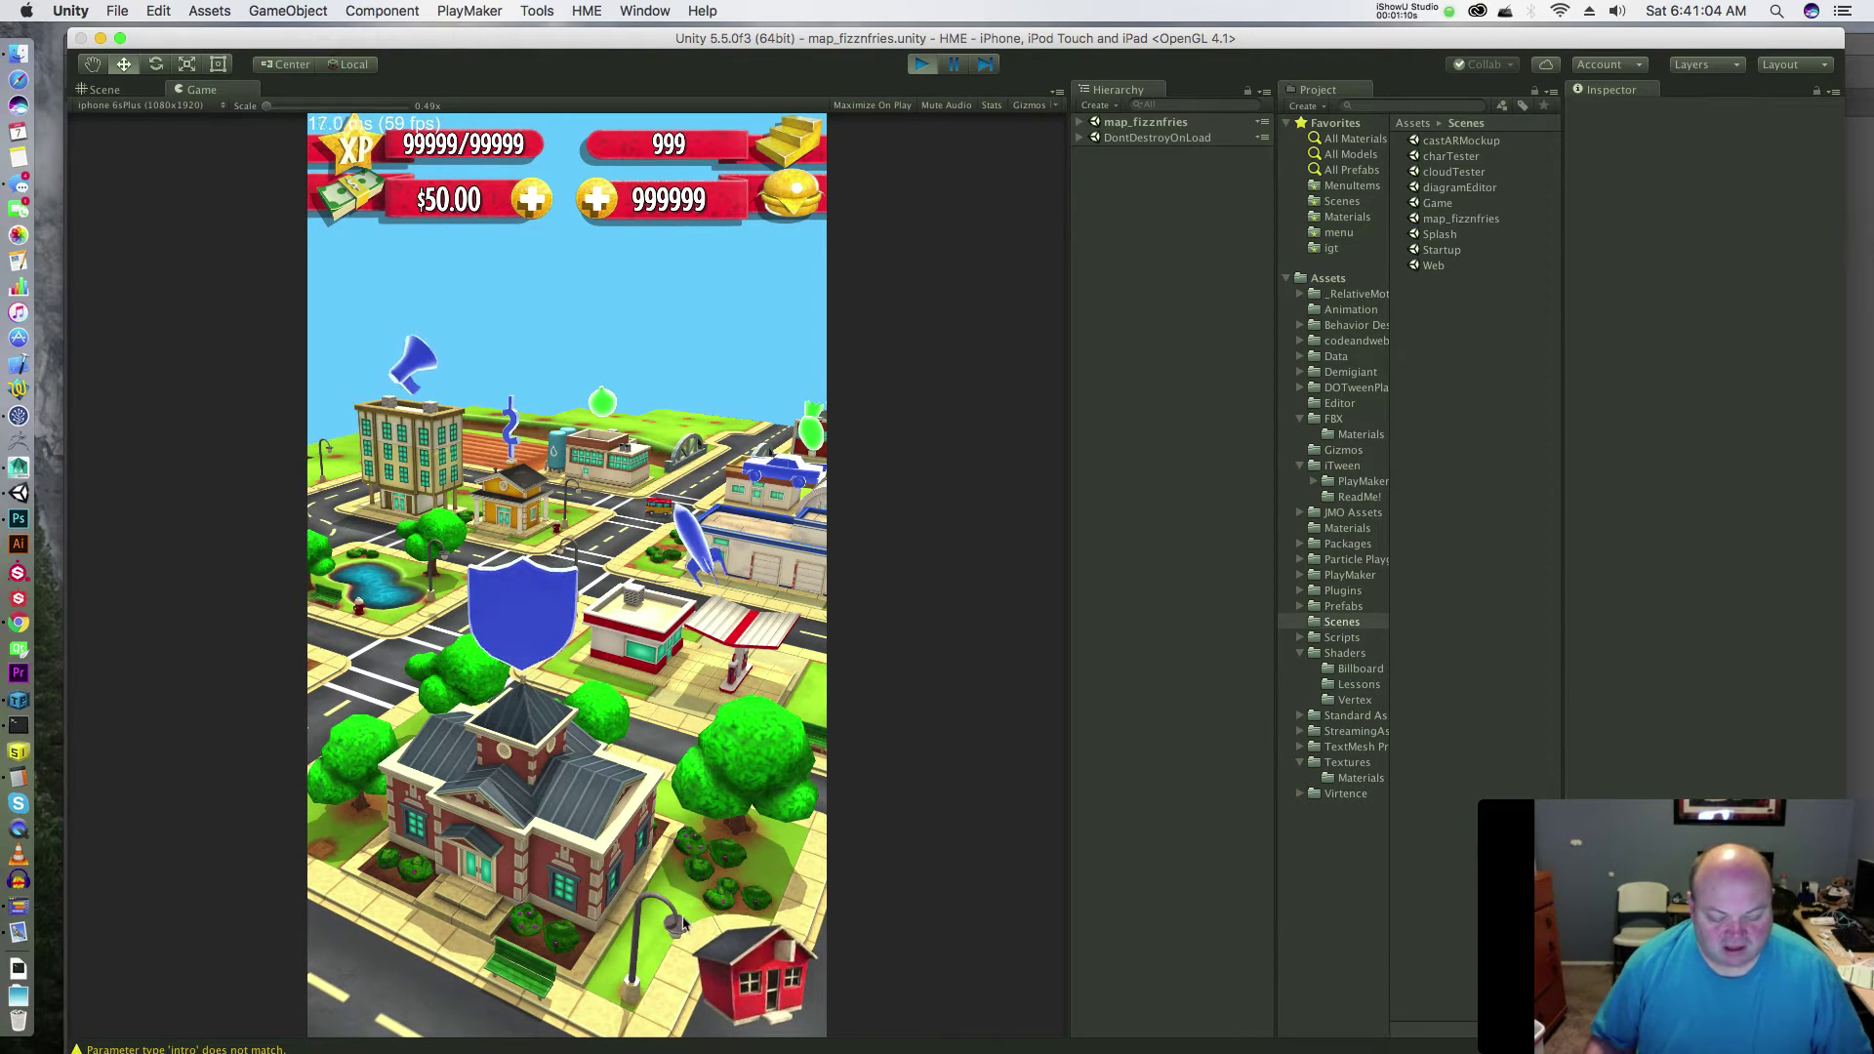
left_click(641, 559)
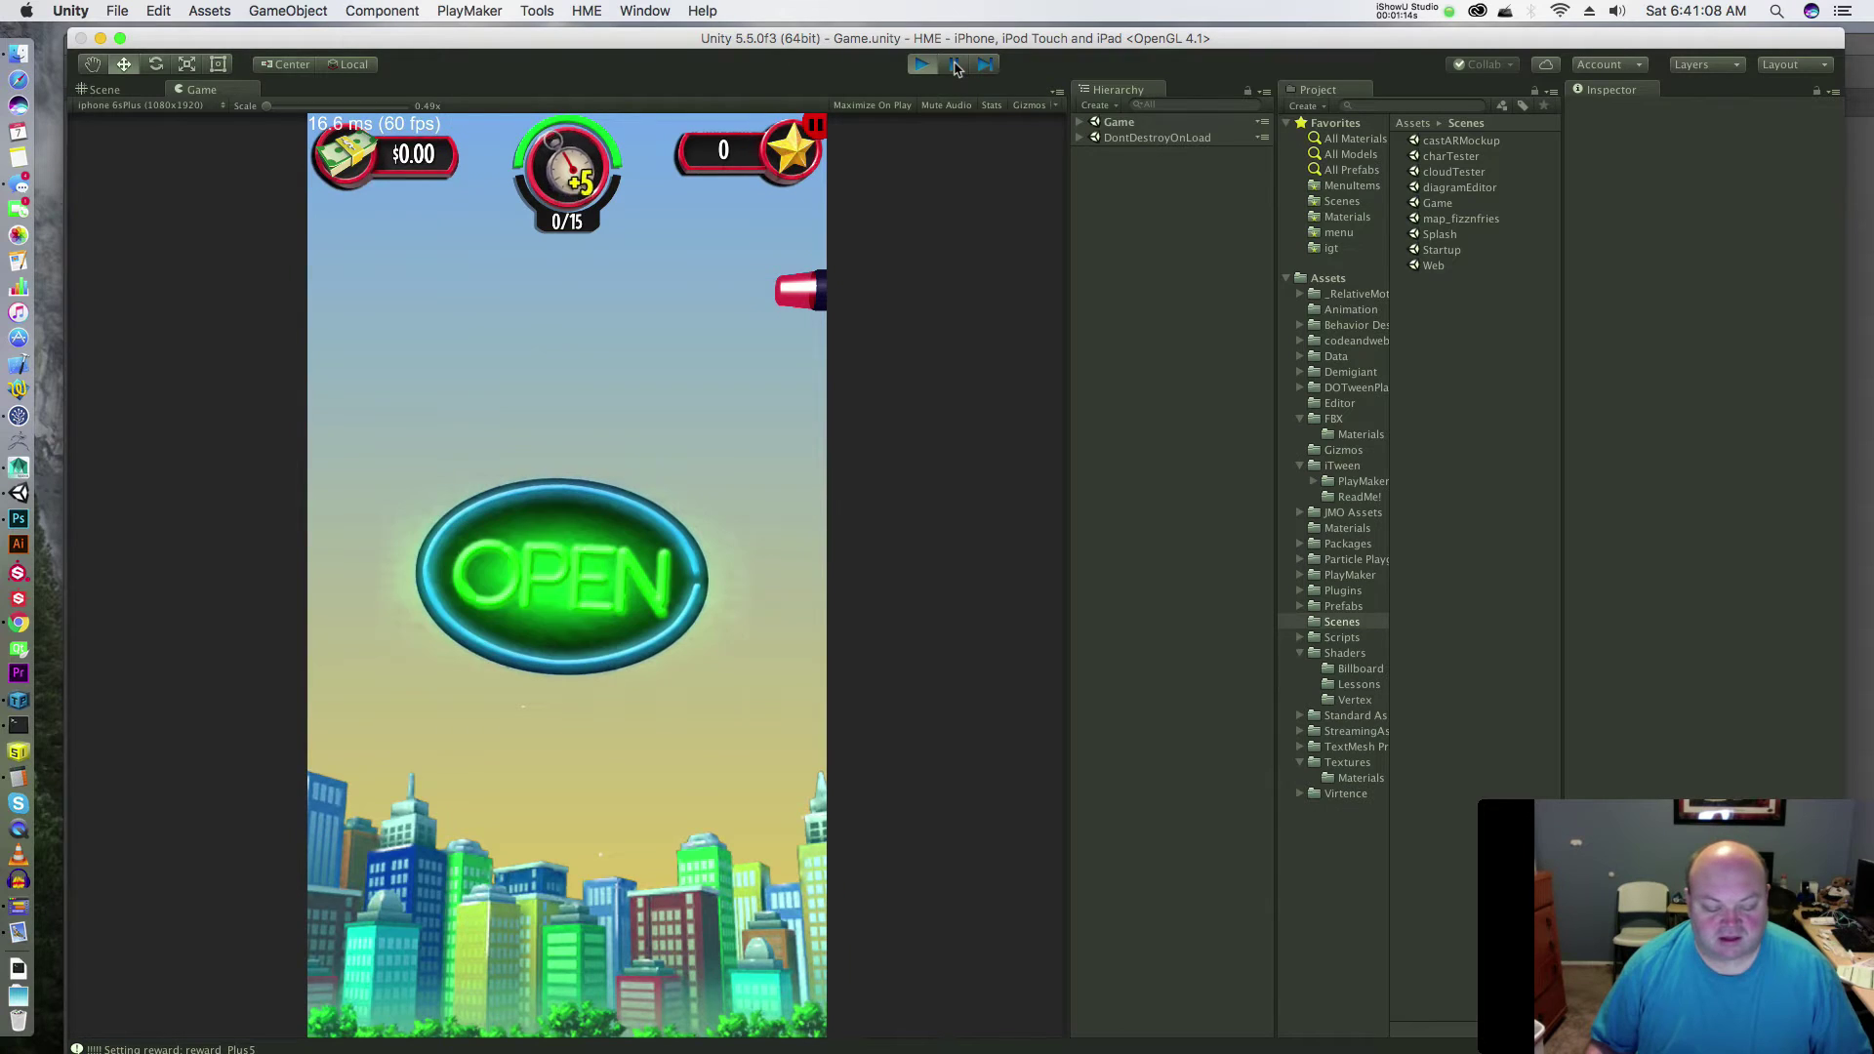
- Pause the game, enlarge the Game view Scale to 0.71x, then shrink it back to 0.49x
left_click(956, 66)
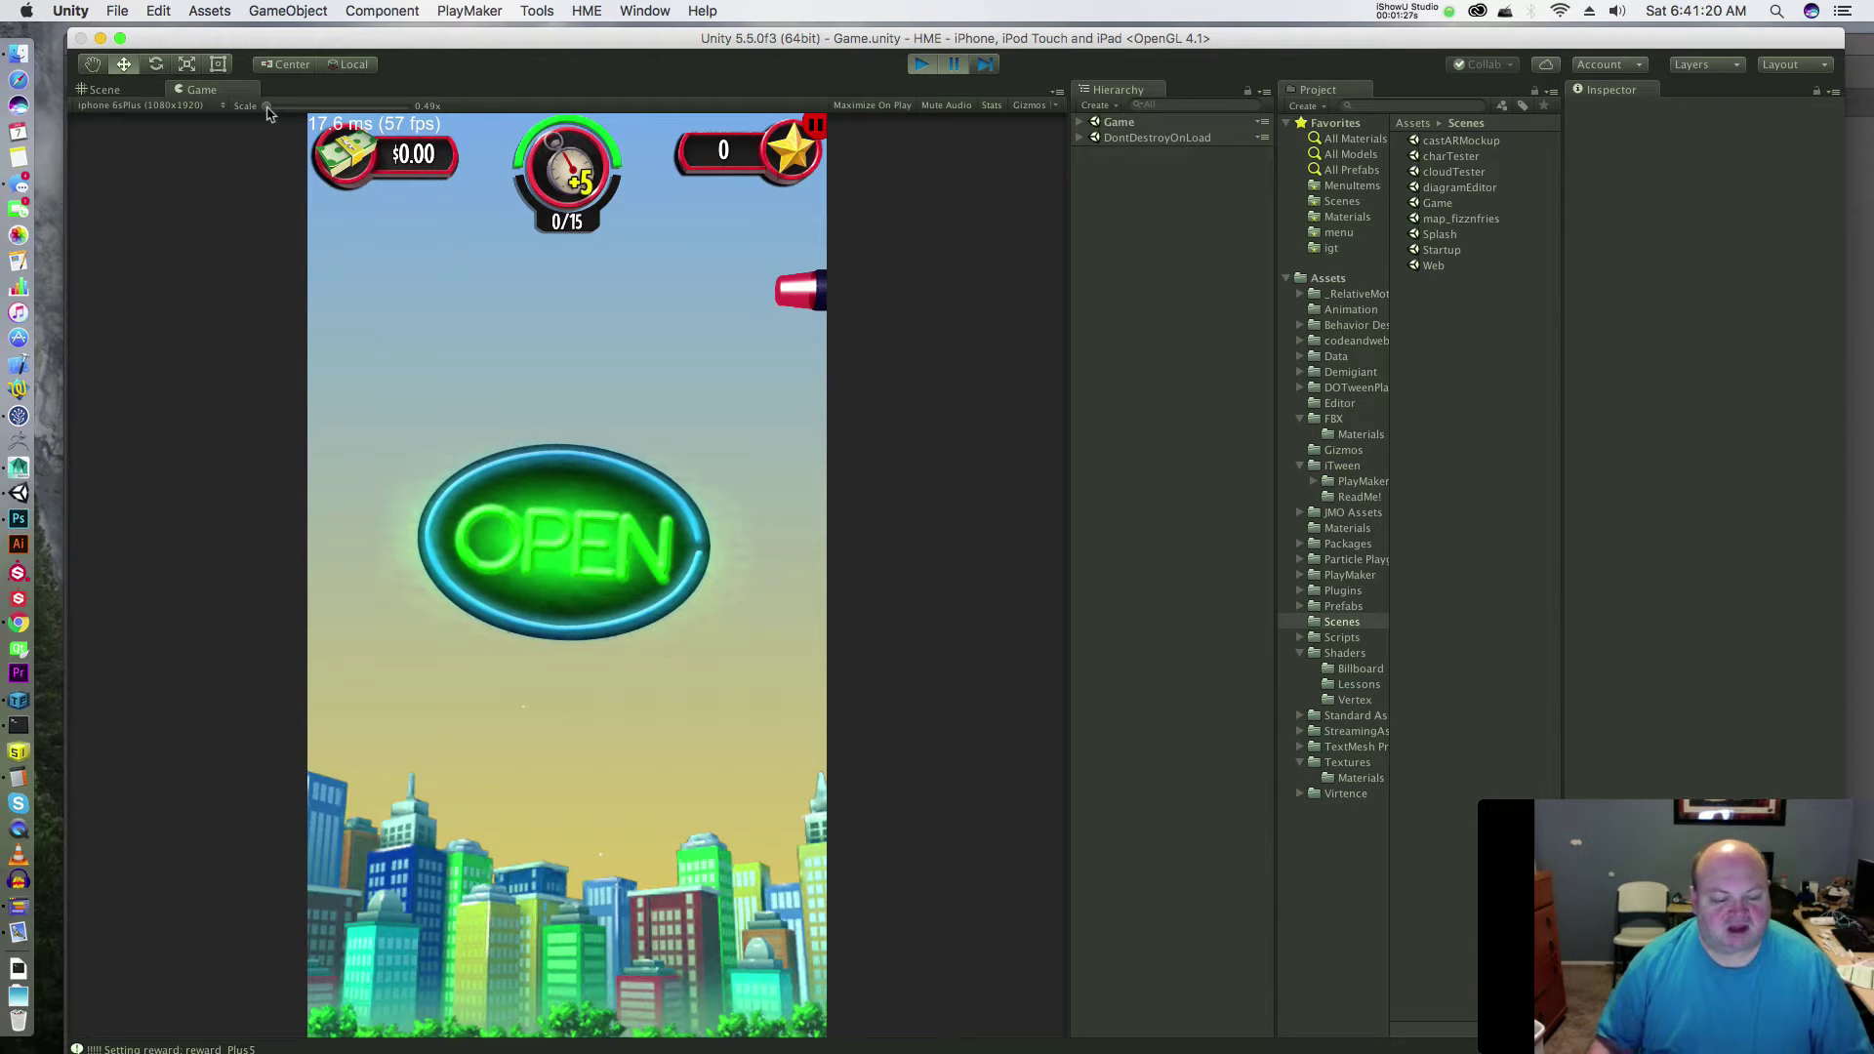
left_click_drag(270, 113, 289, 121)
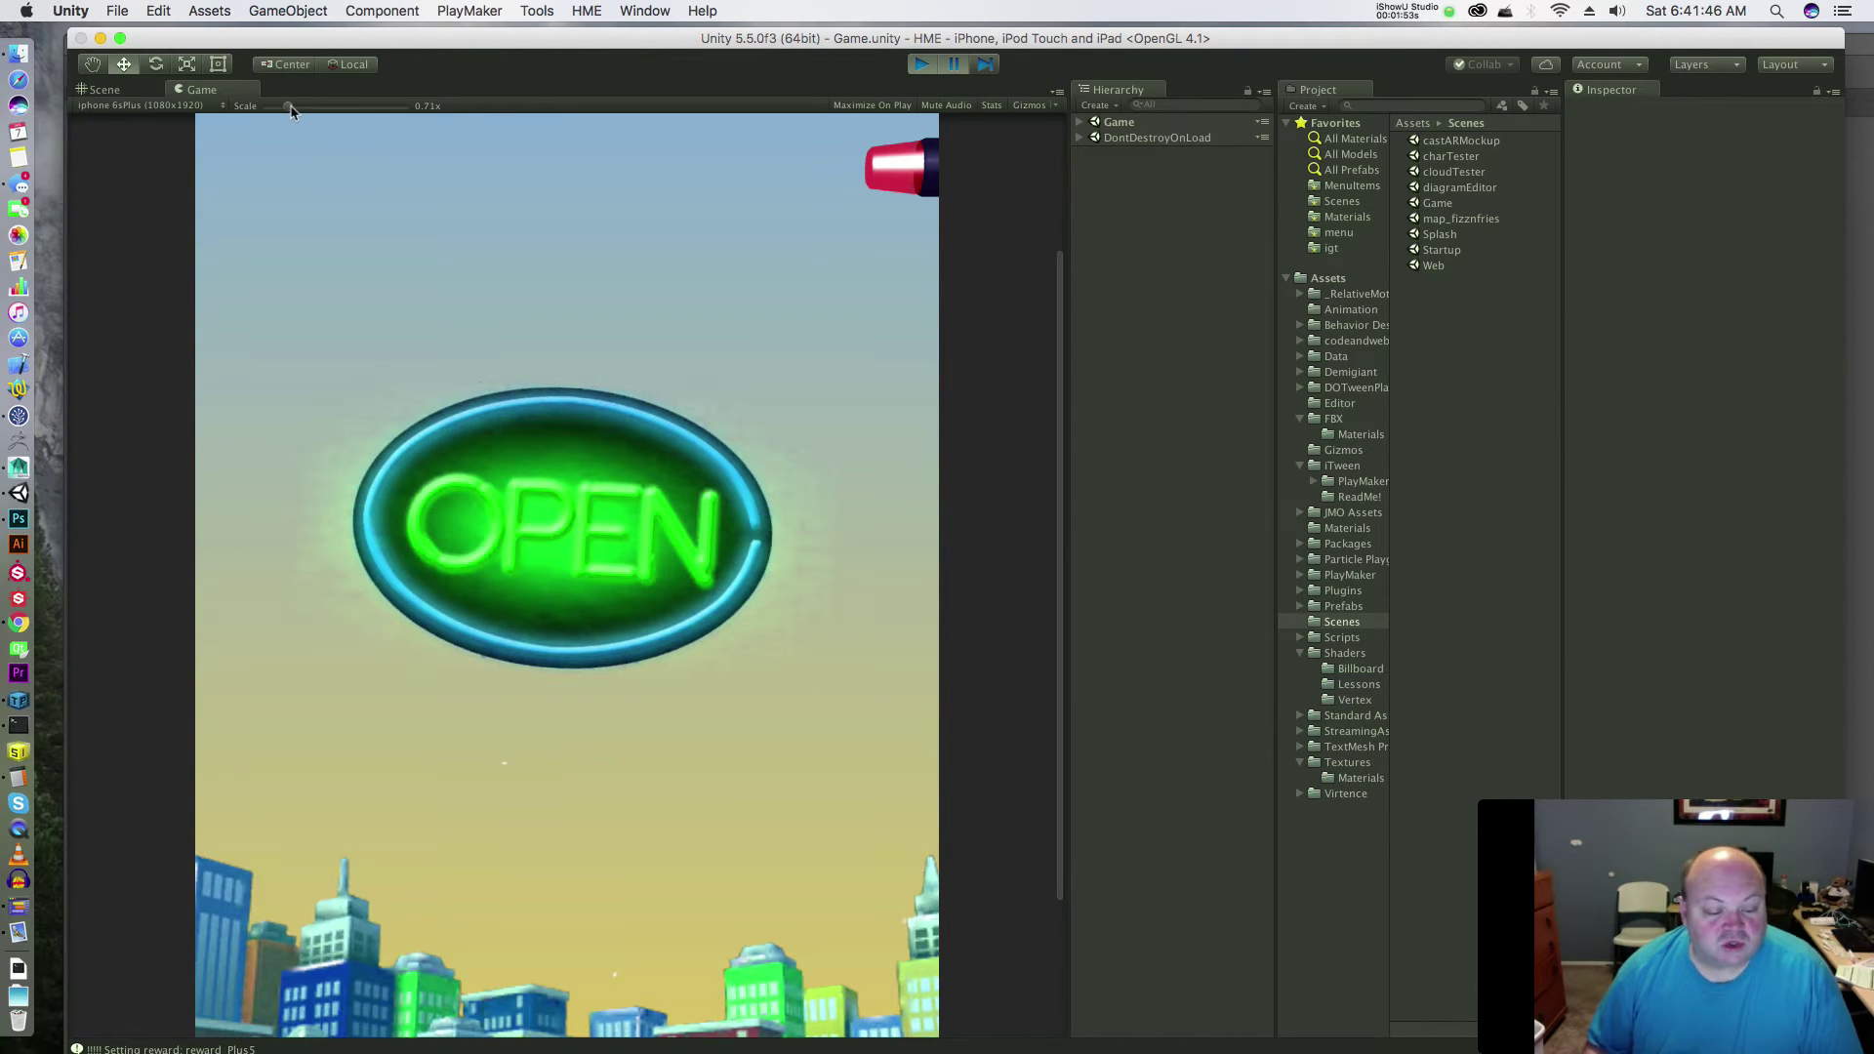
left_click_drag(291, 110, 270, 113)
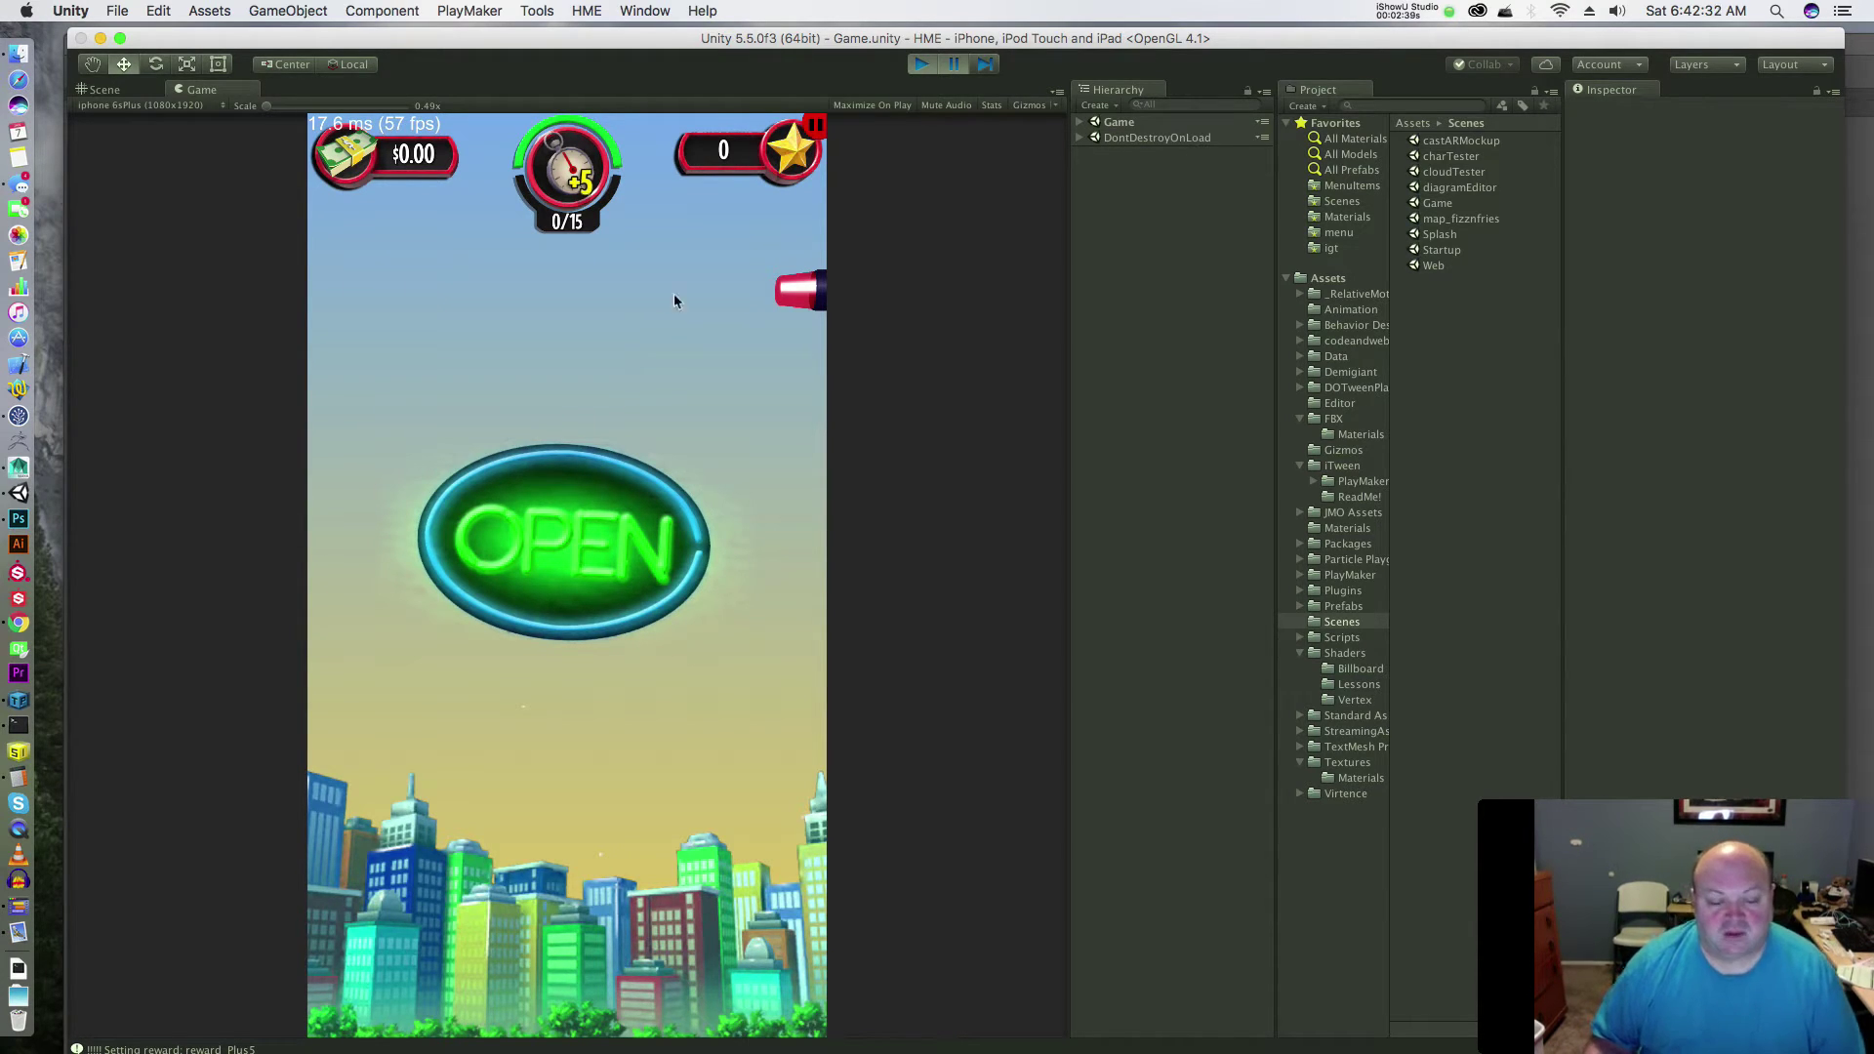
- Open the Frame Debugger from the Window menu and enable frame capture
left_click(647, 10)
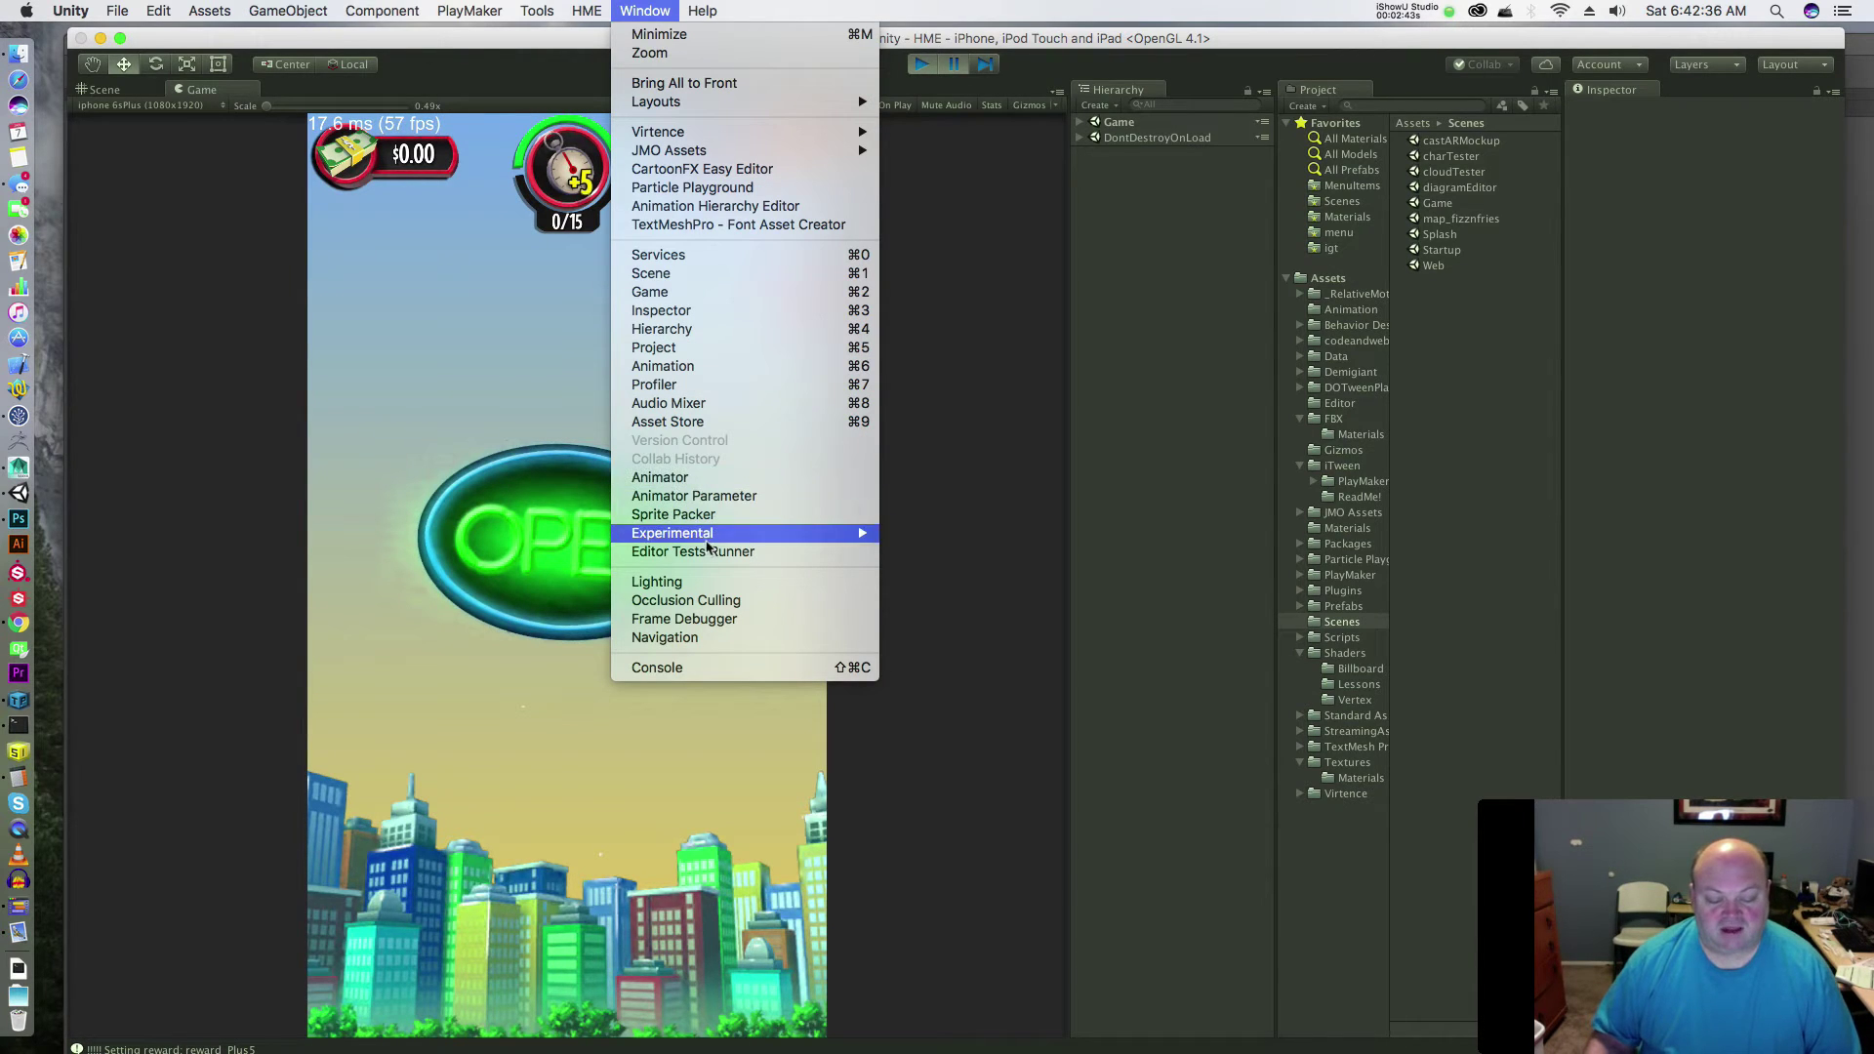
left_click(707, 625)
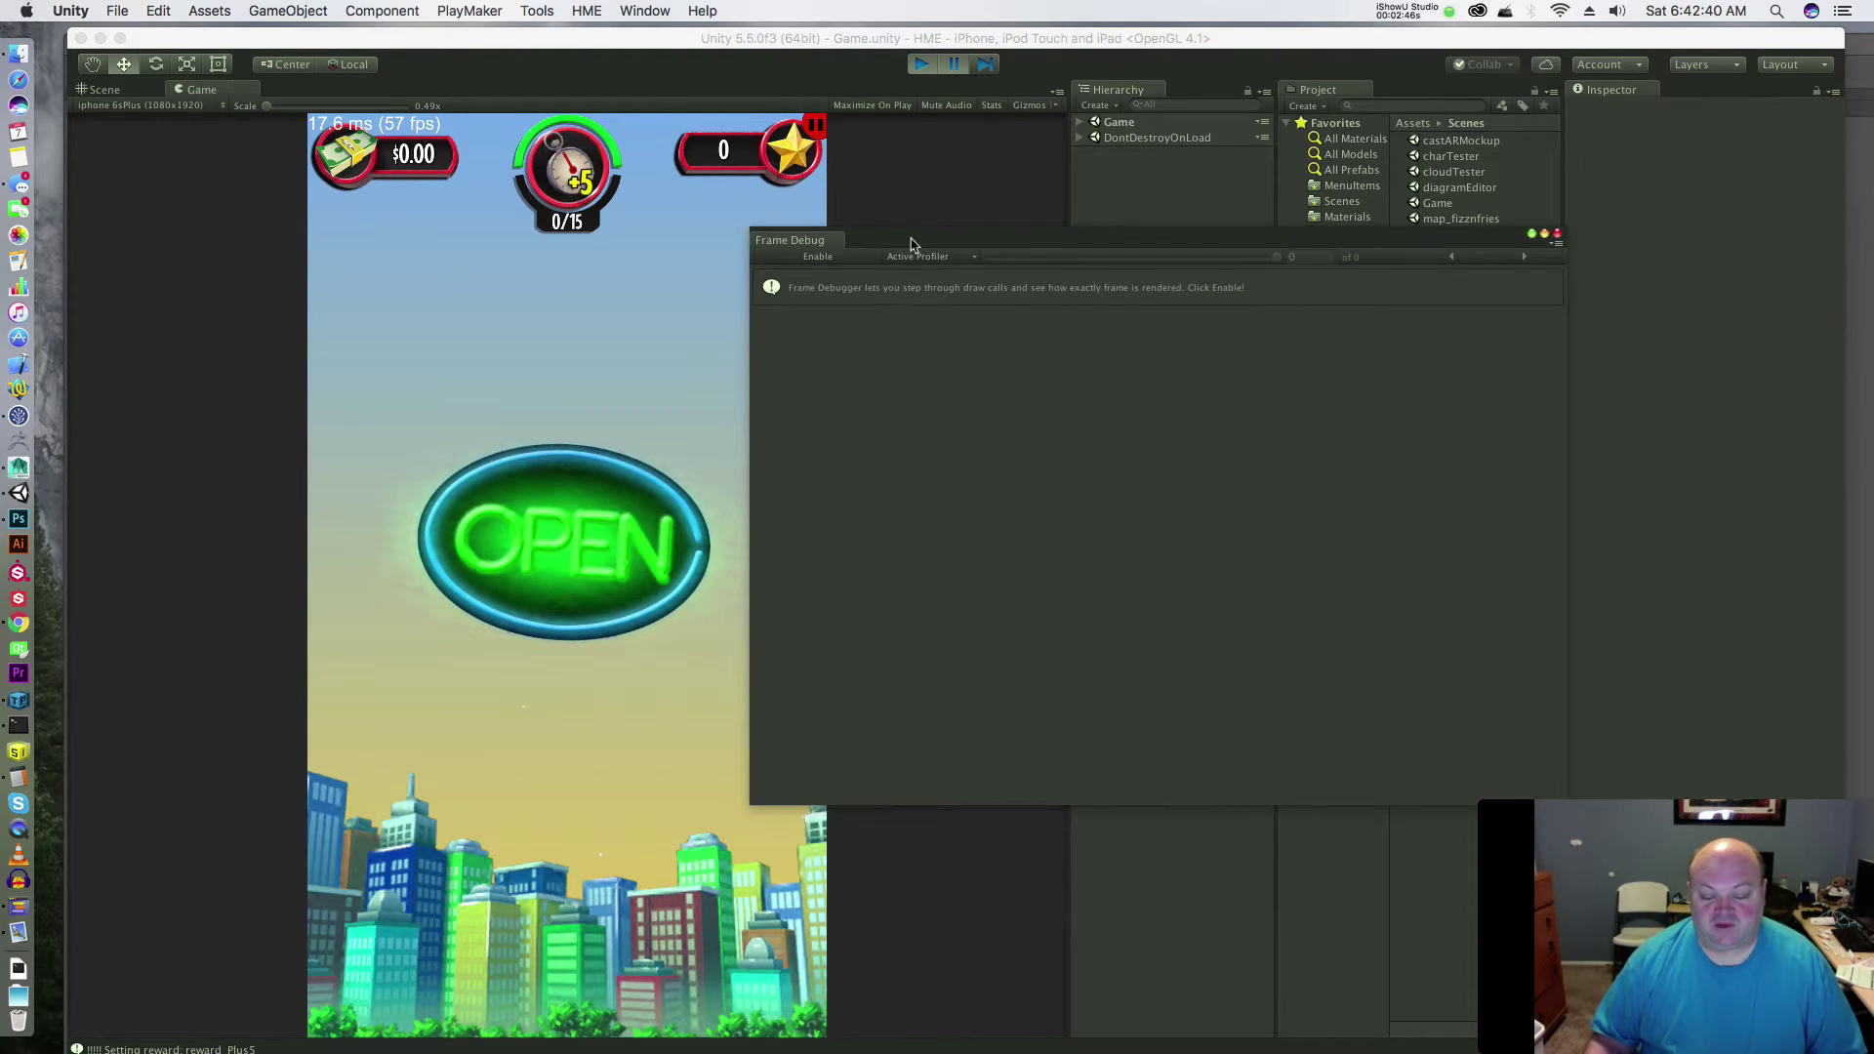
left_click_drag(908, 244, 906, 290)
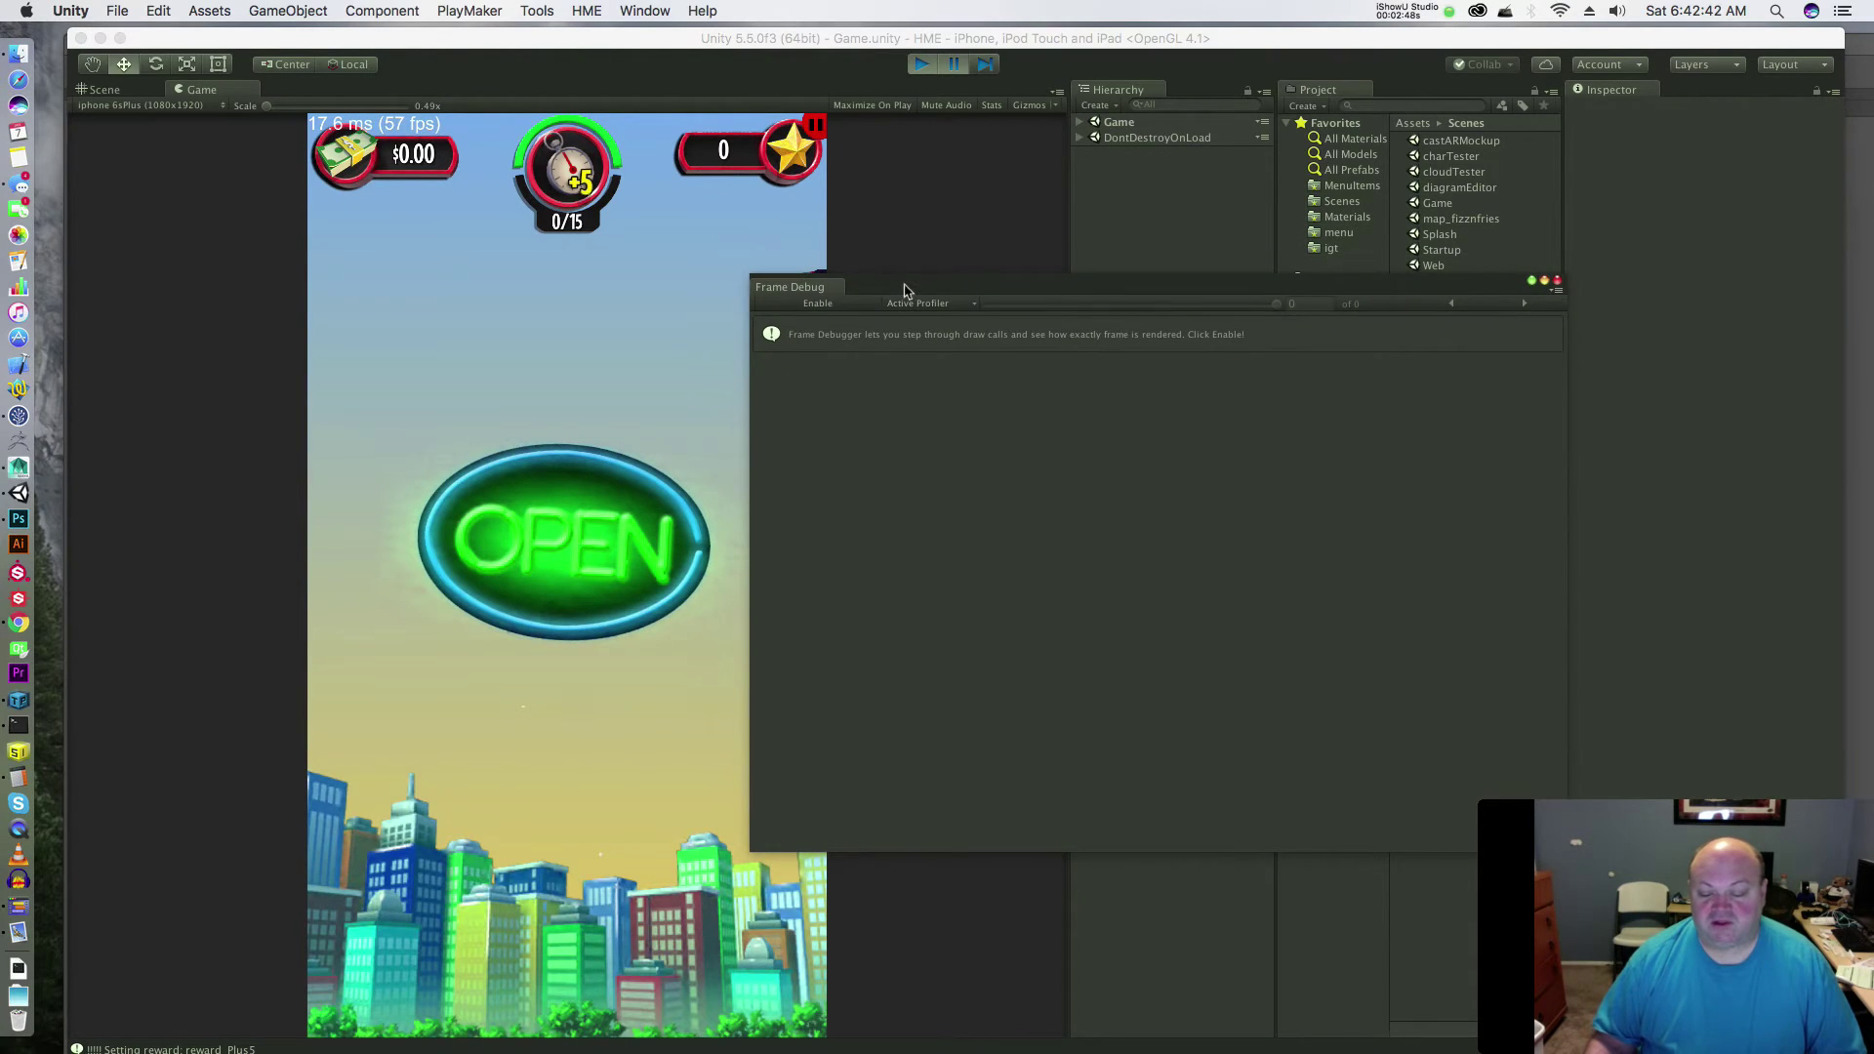
left_click(818, 304)
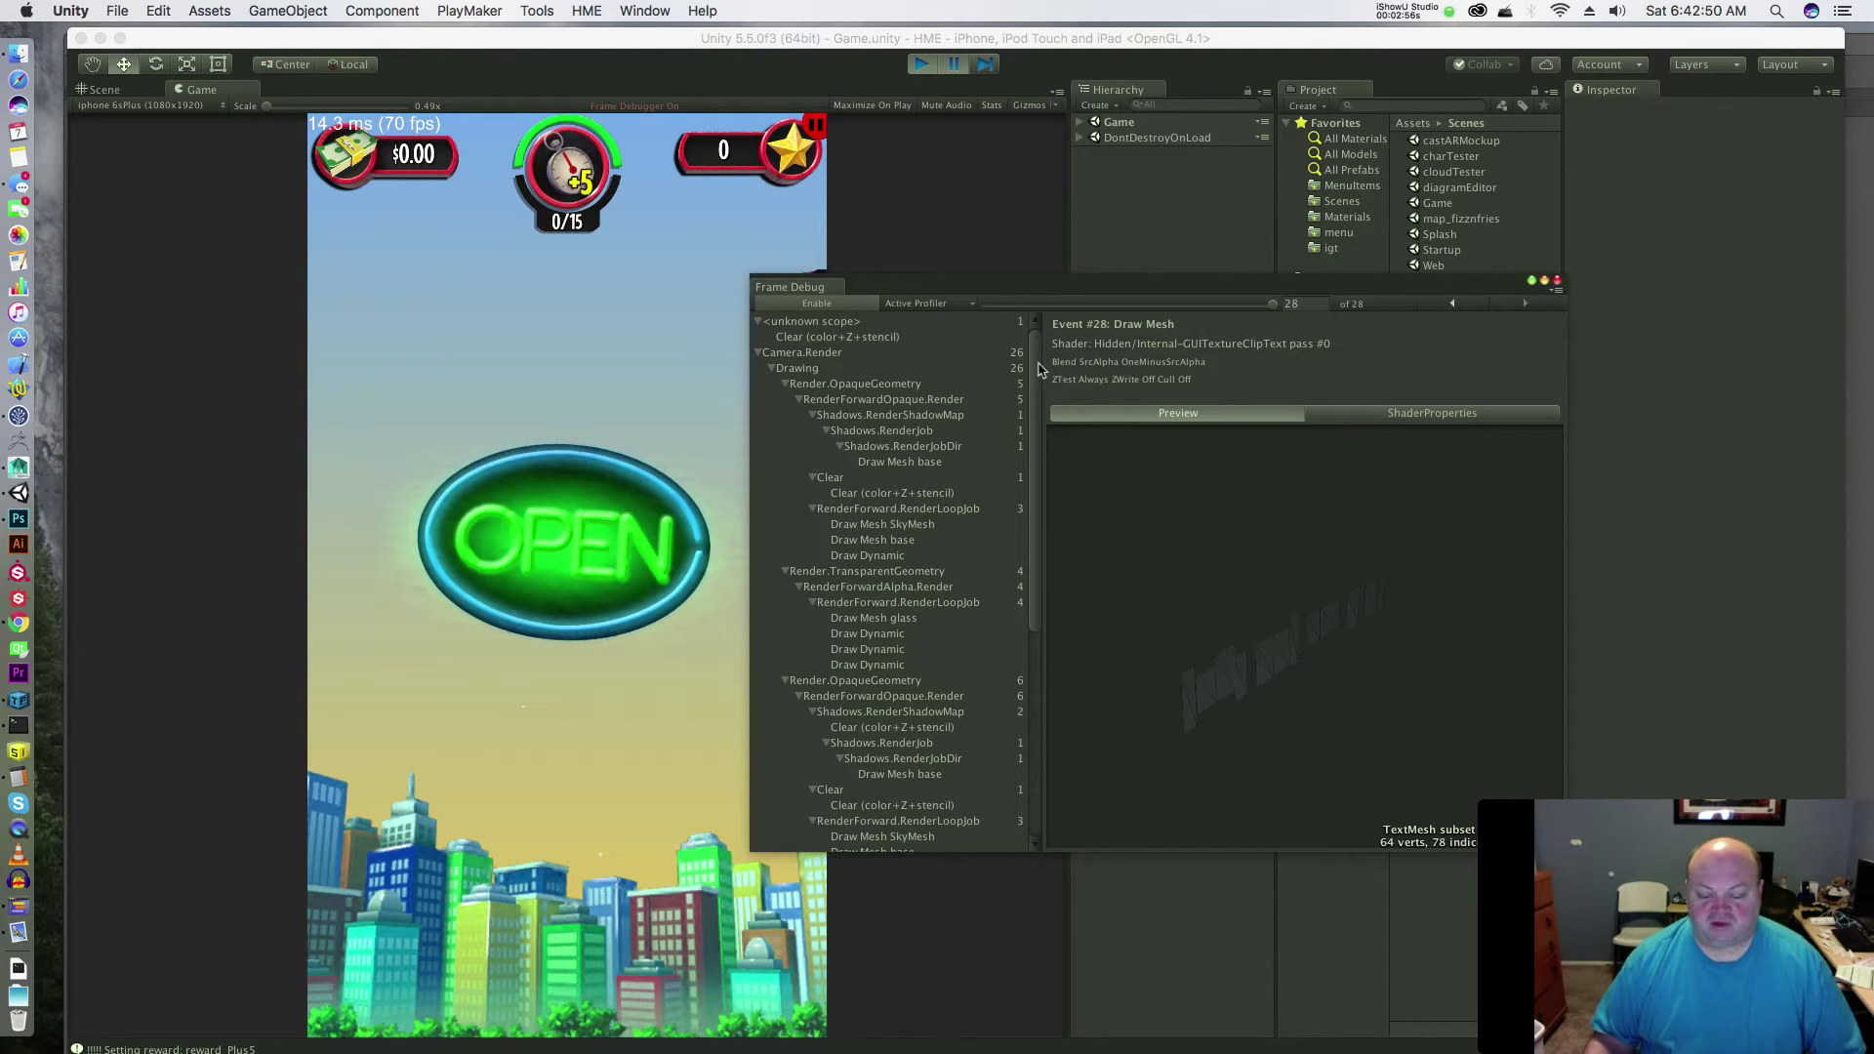
left_click_drag(1032, 369, 961, 374)
- Step through the opaque geometry and shadow rendering events in the Frame Debugger
left_click(888, 389)
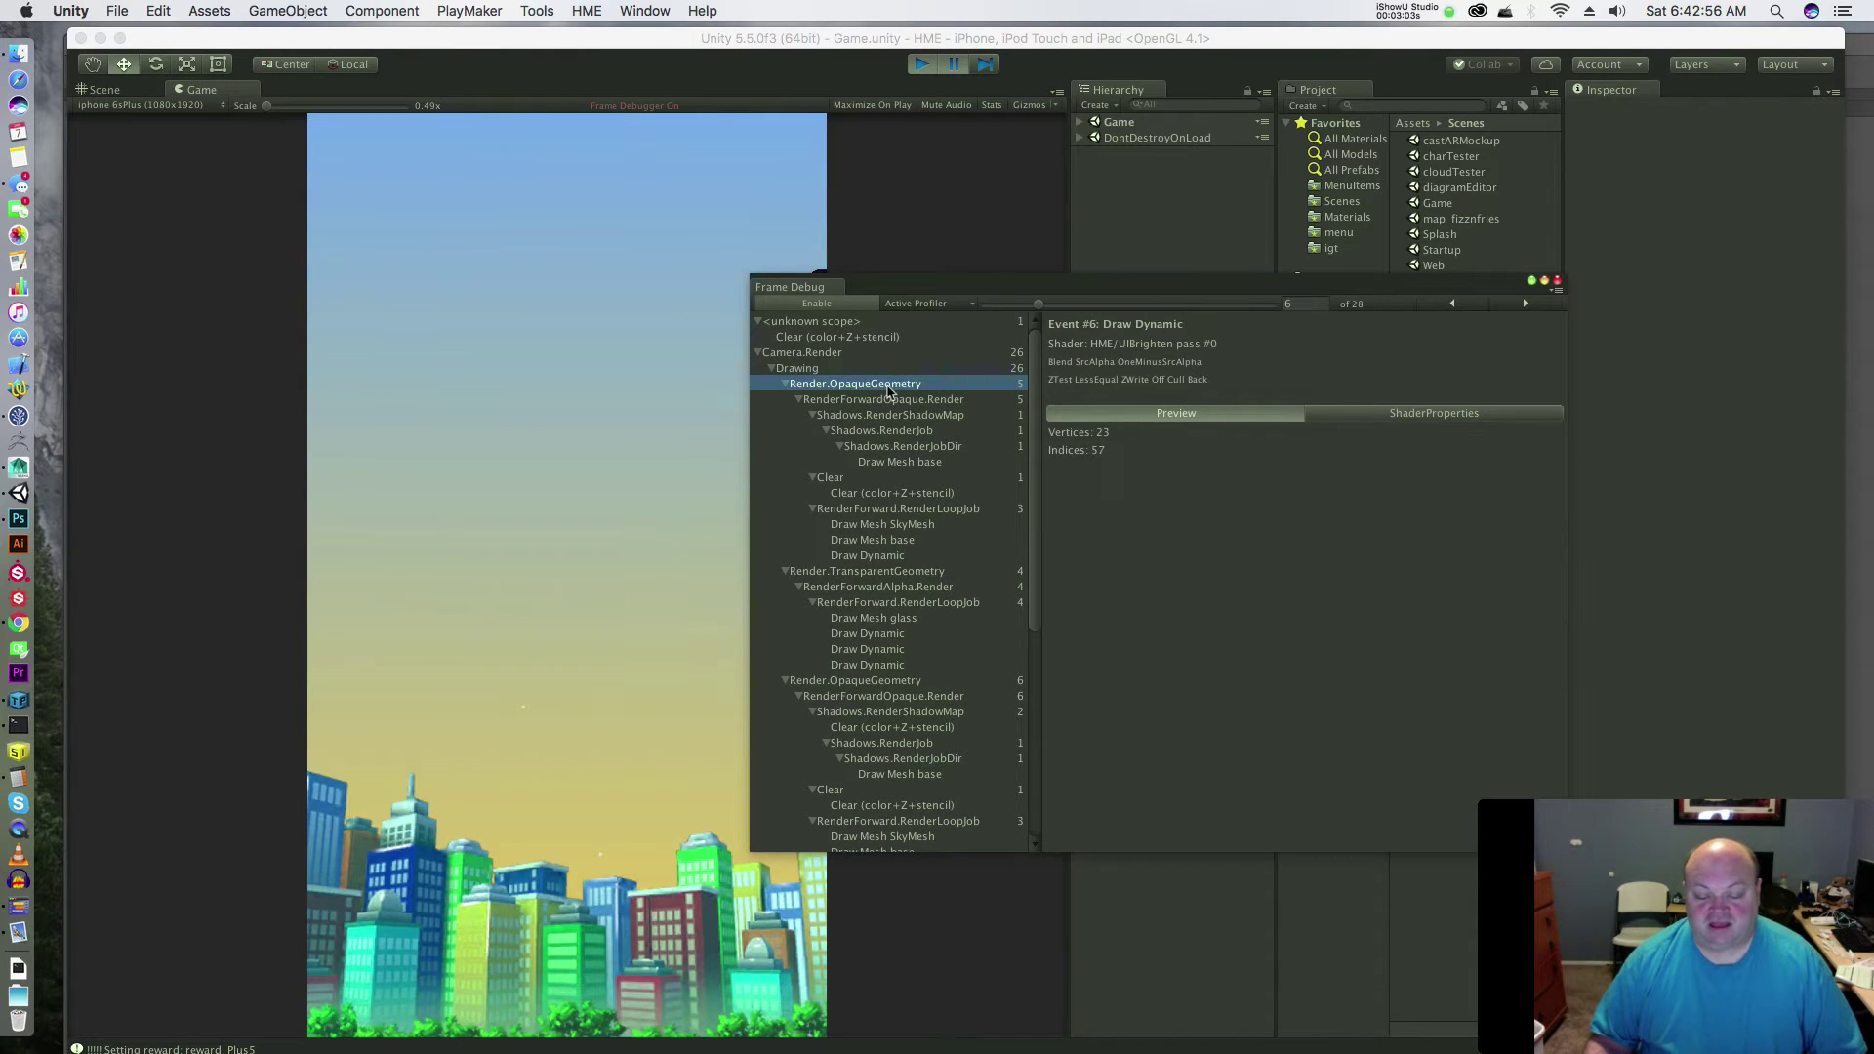
left_click(886, 400)
left_click(887, 416)
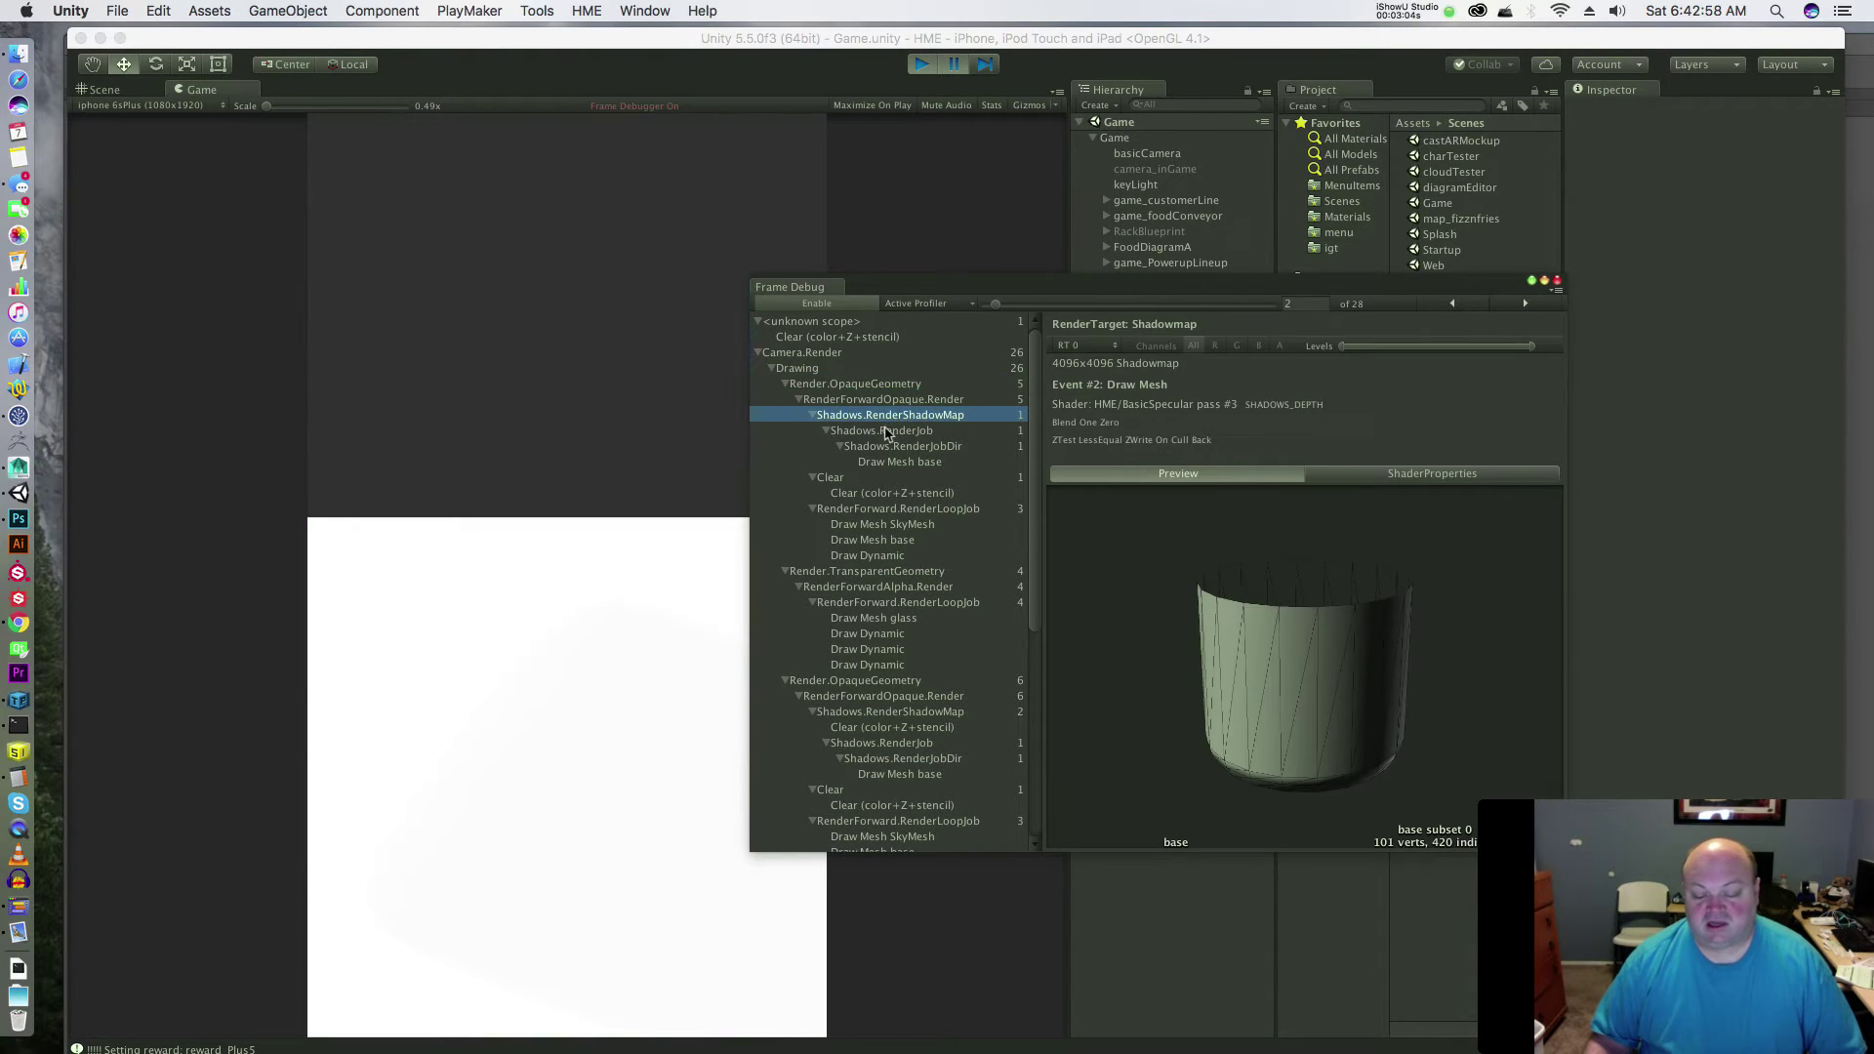
left_click(886, 432)
left_click(886, 446)
left_click(892, 460)
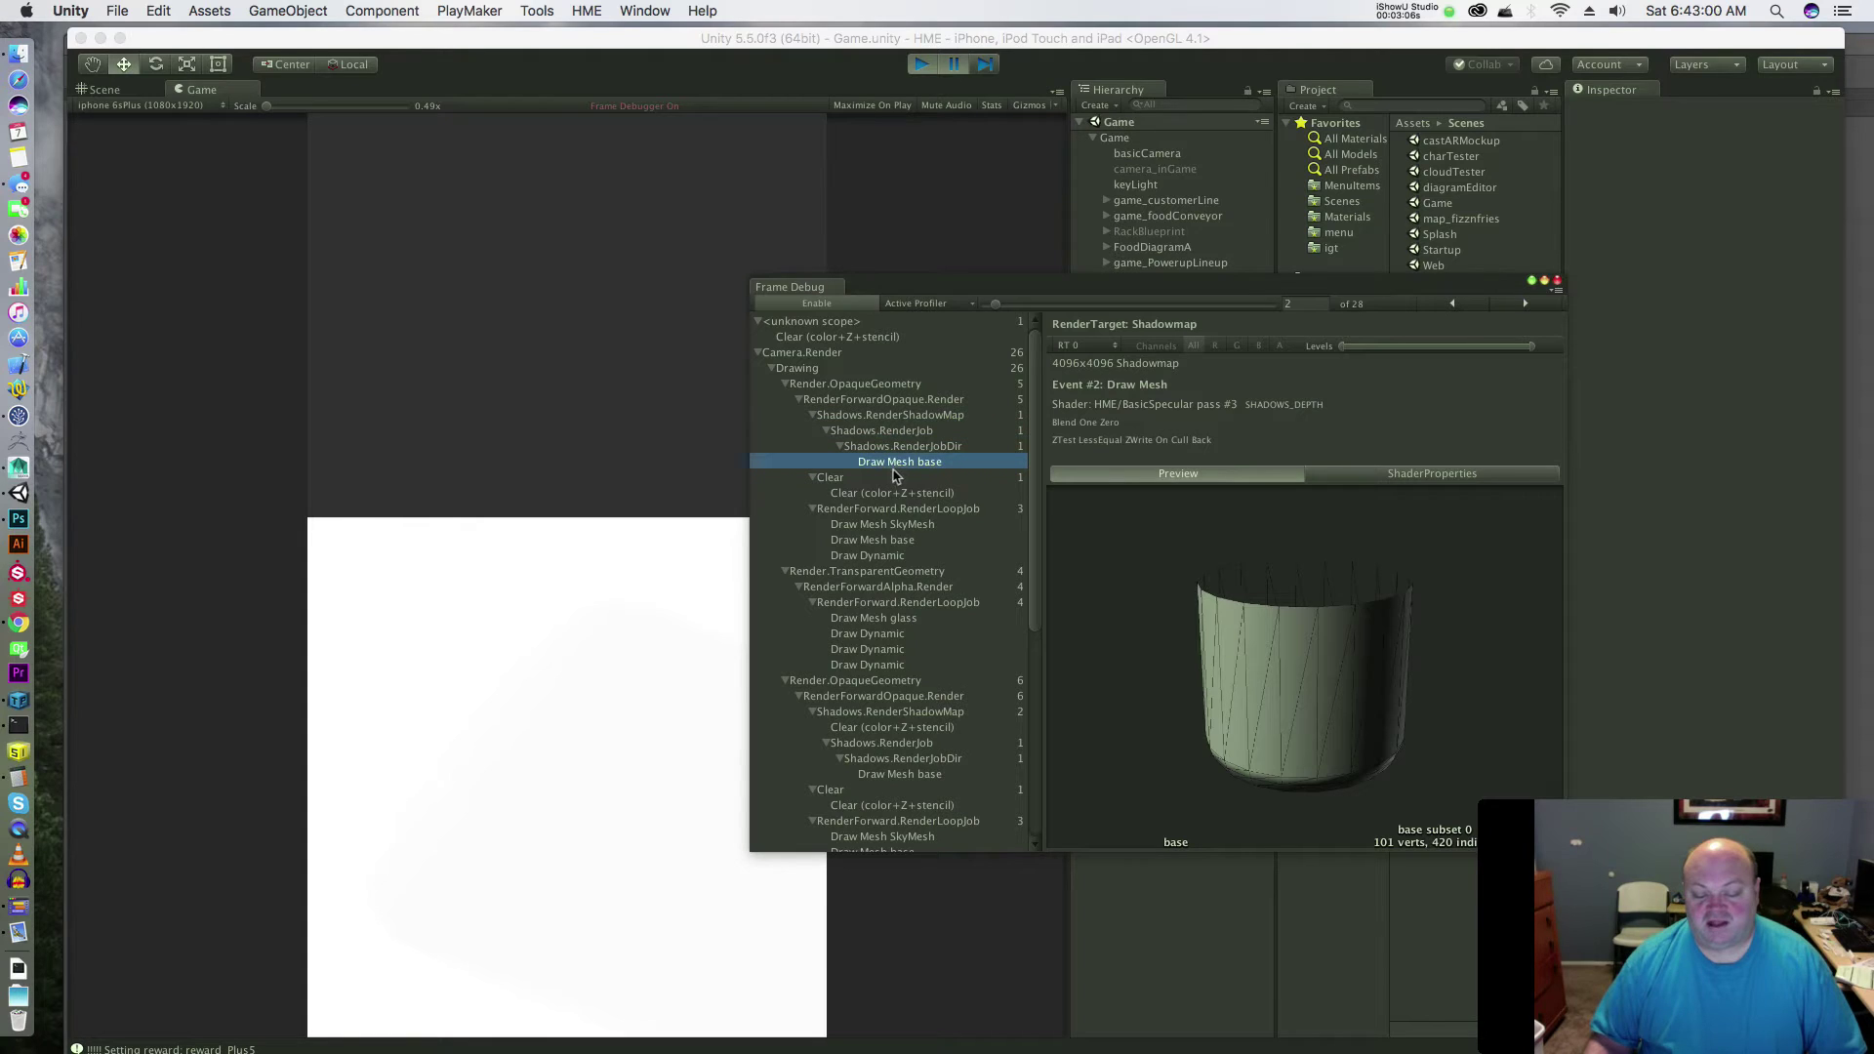
left_click(895, 446)
left_click(894, 416)
left_click(891, 399)
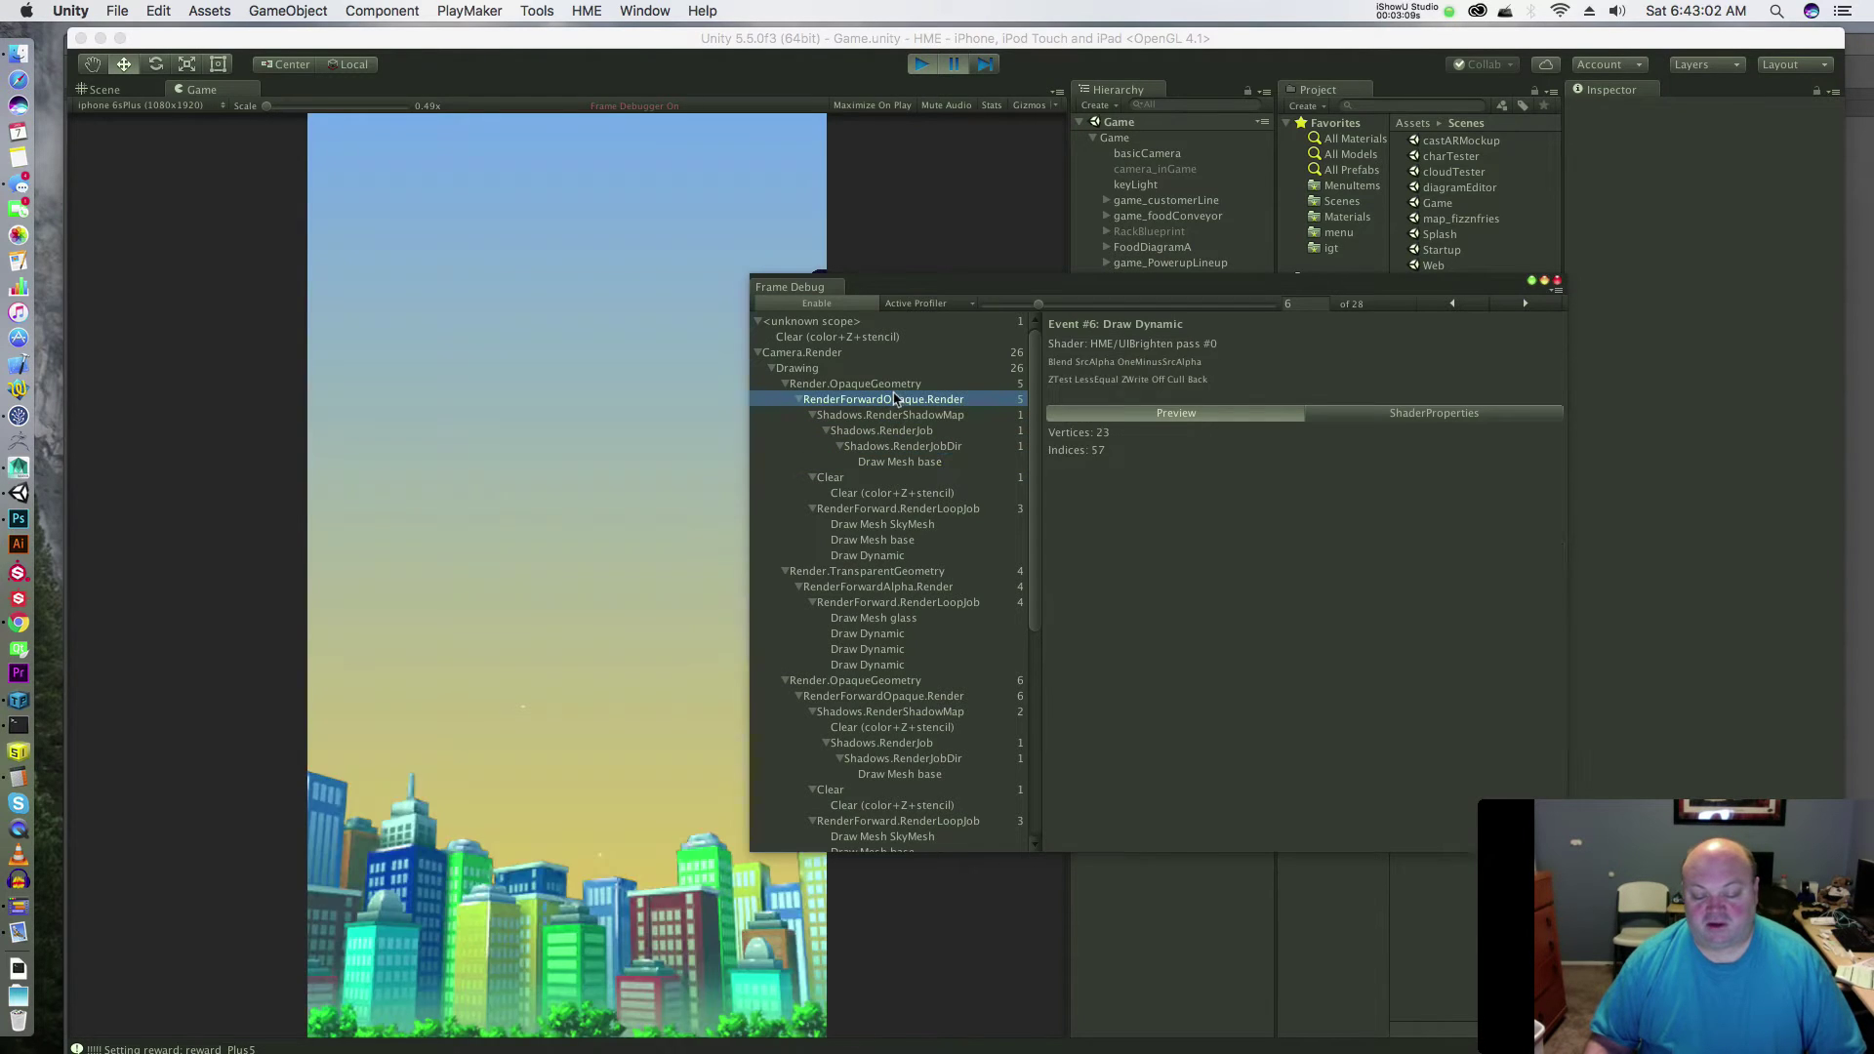
left_click(891, 416)
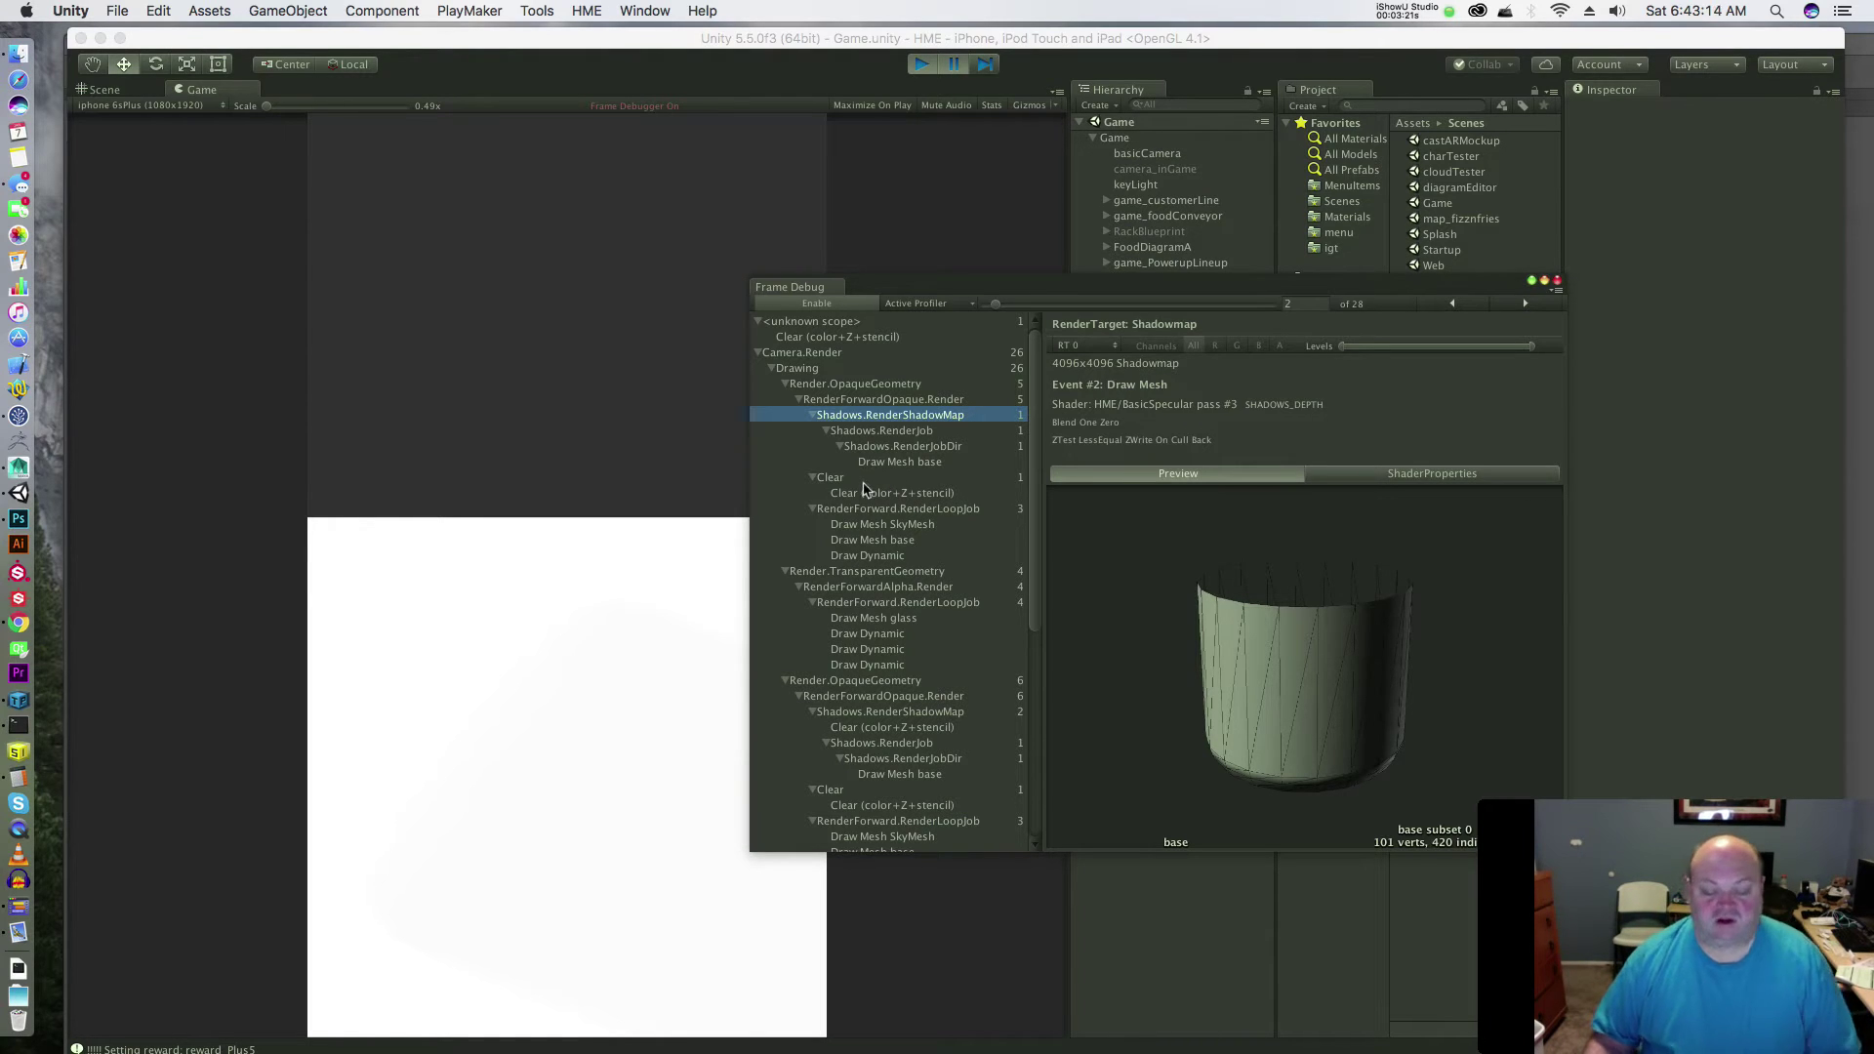
- Advance past the clear events to RenderForward.RenderLoopJob and raise the Game view Scale to 0.69x
left_click(832, 477)
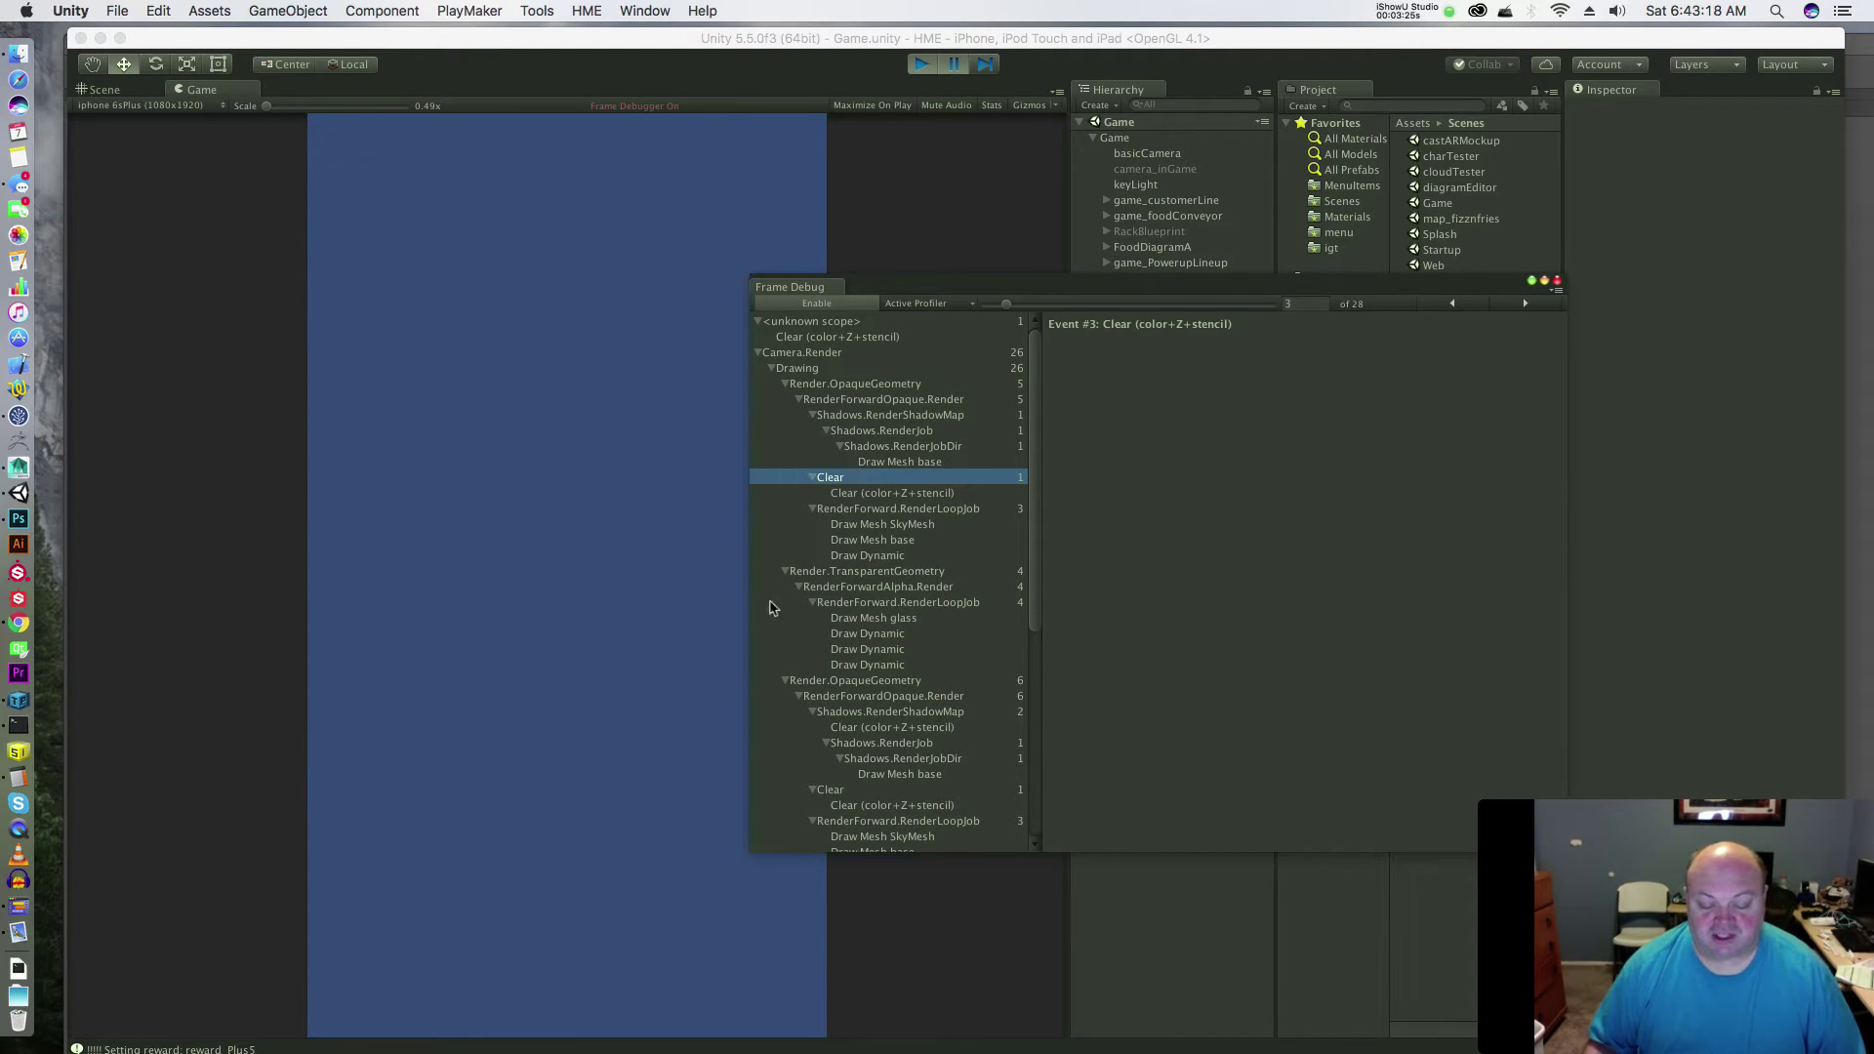
left_click(947, 495)
key("Down")
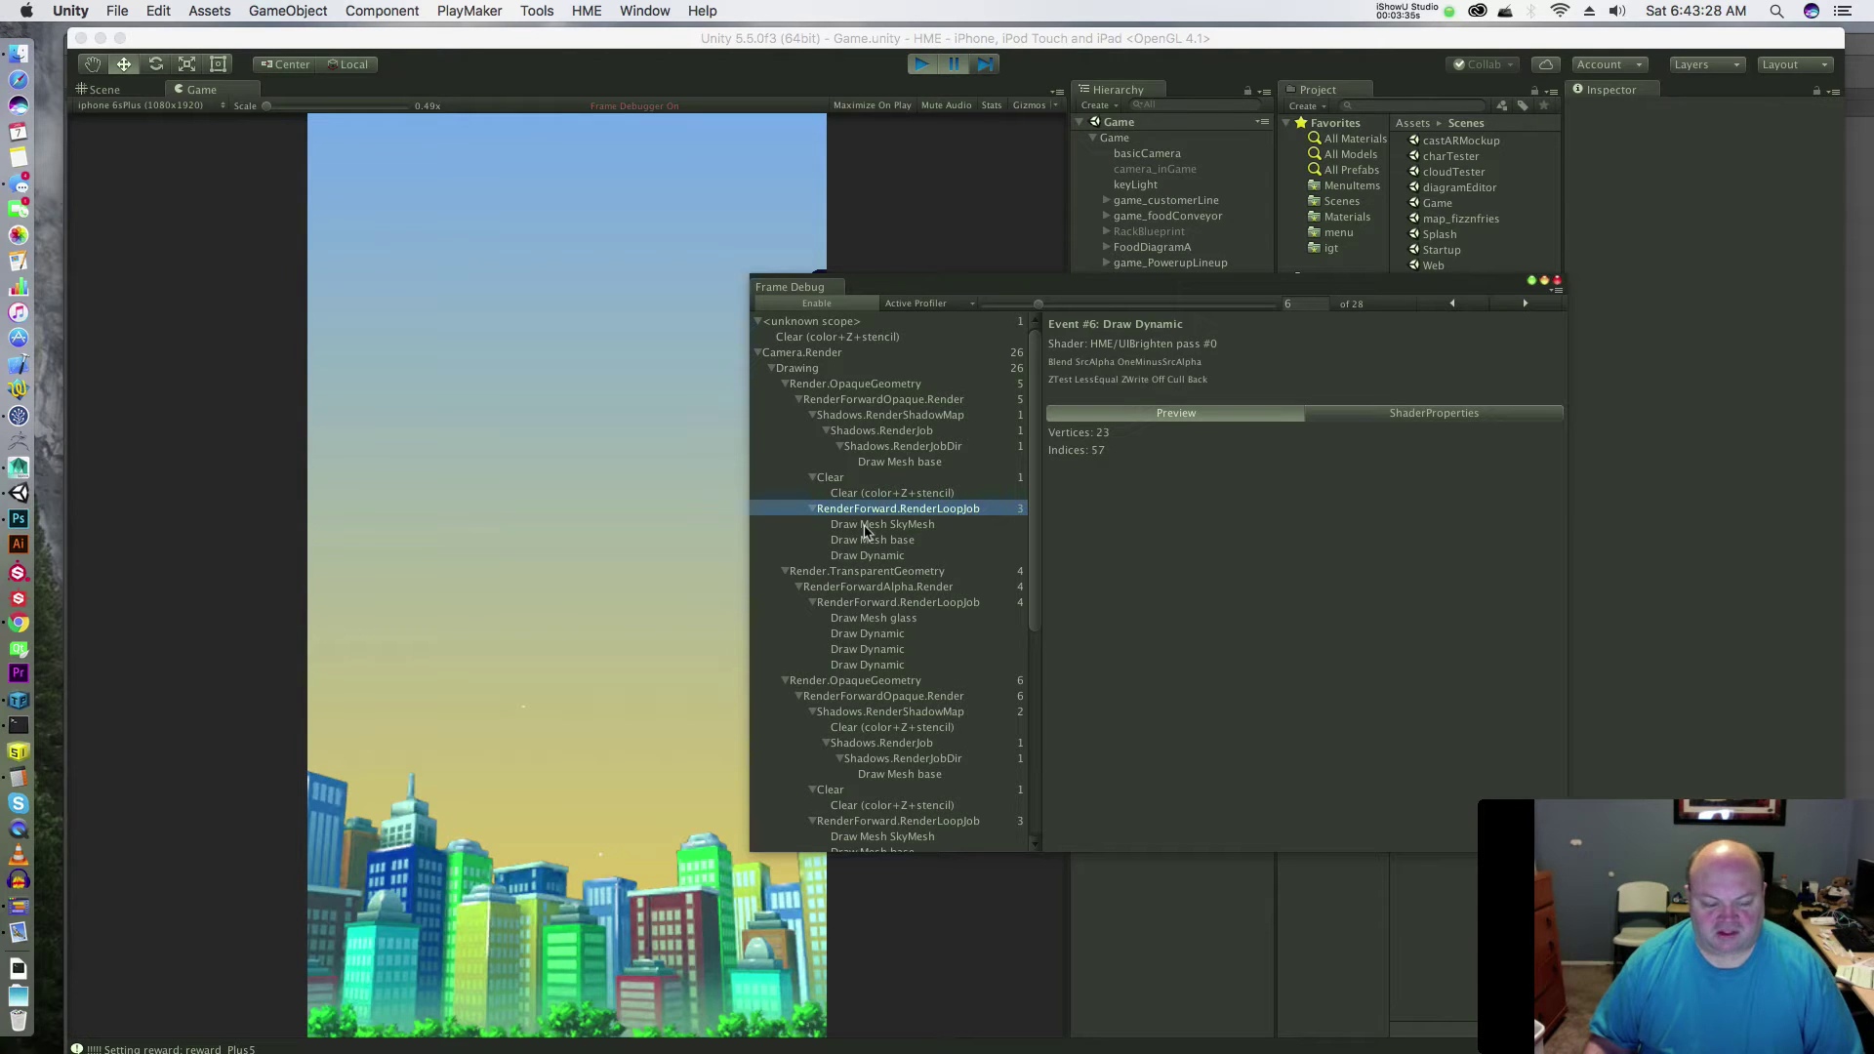
left_click_drag(273, 112, 292, 109)
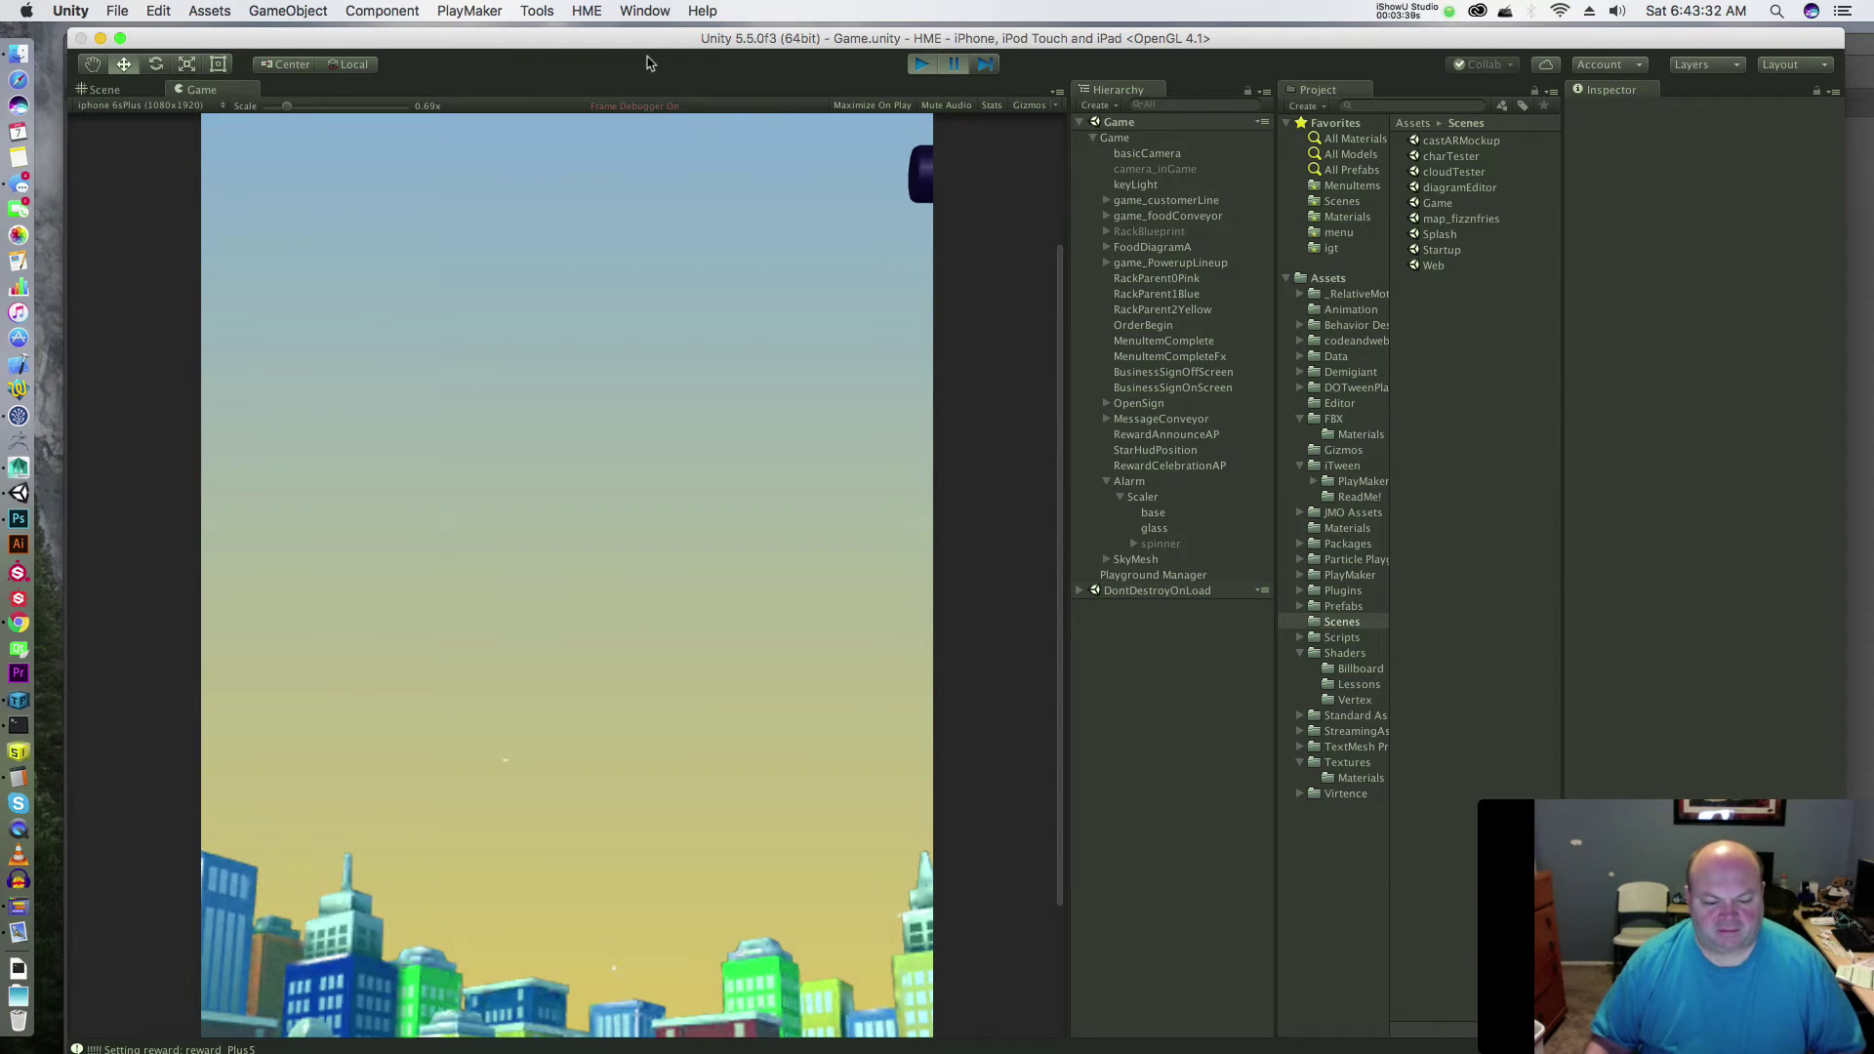
key("super+Tab")
key("super+Tab")
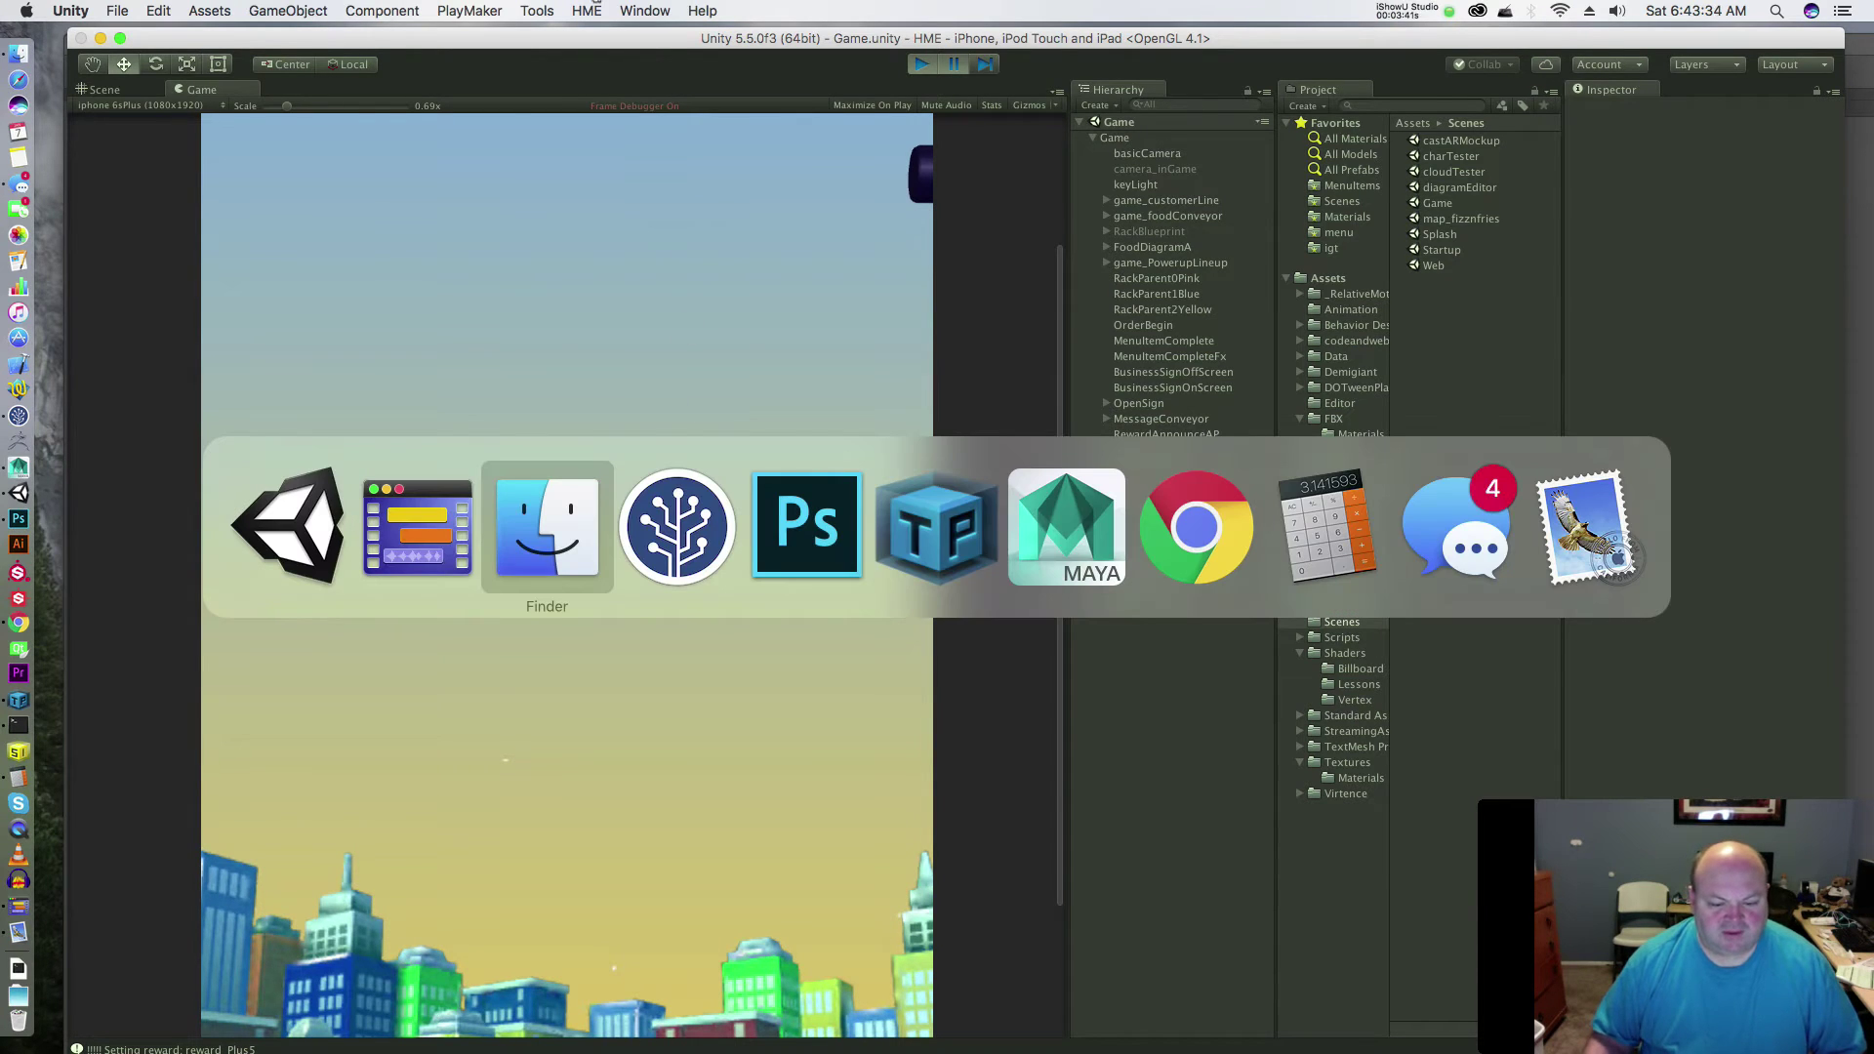
left_click_drag(600, 46, 592, 363)
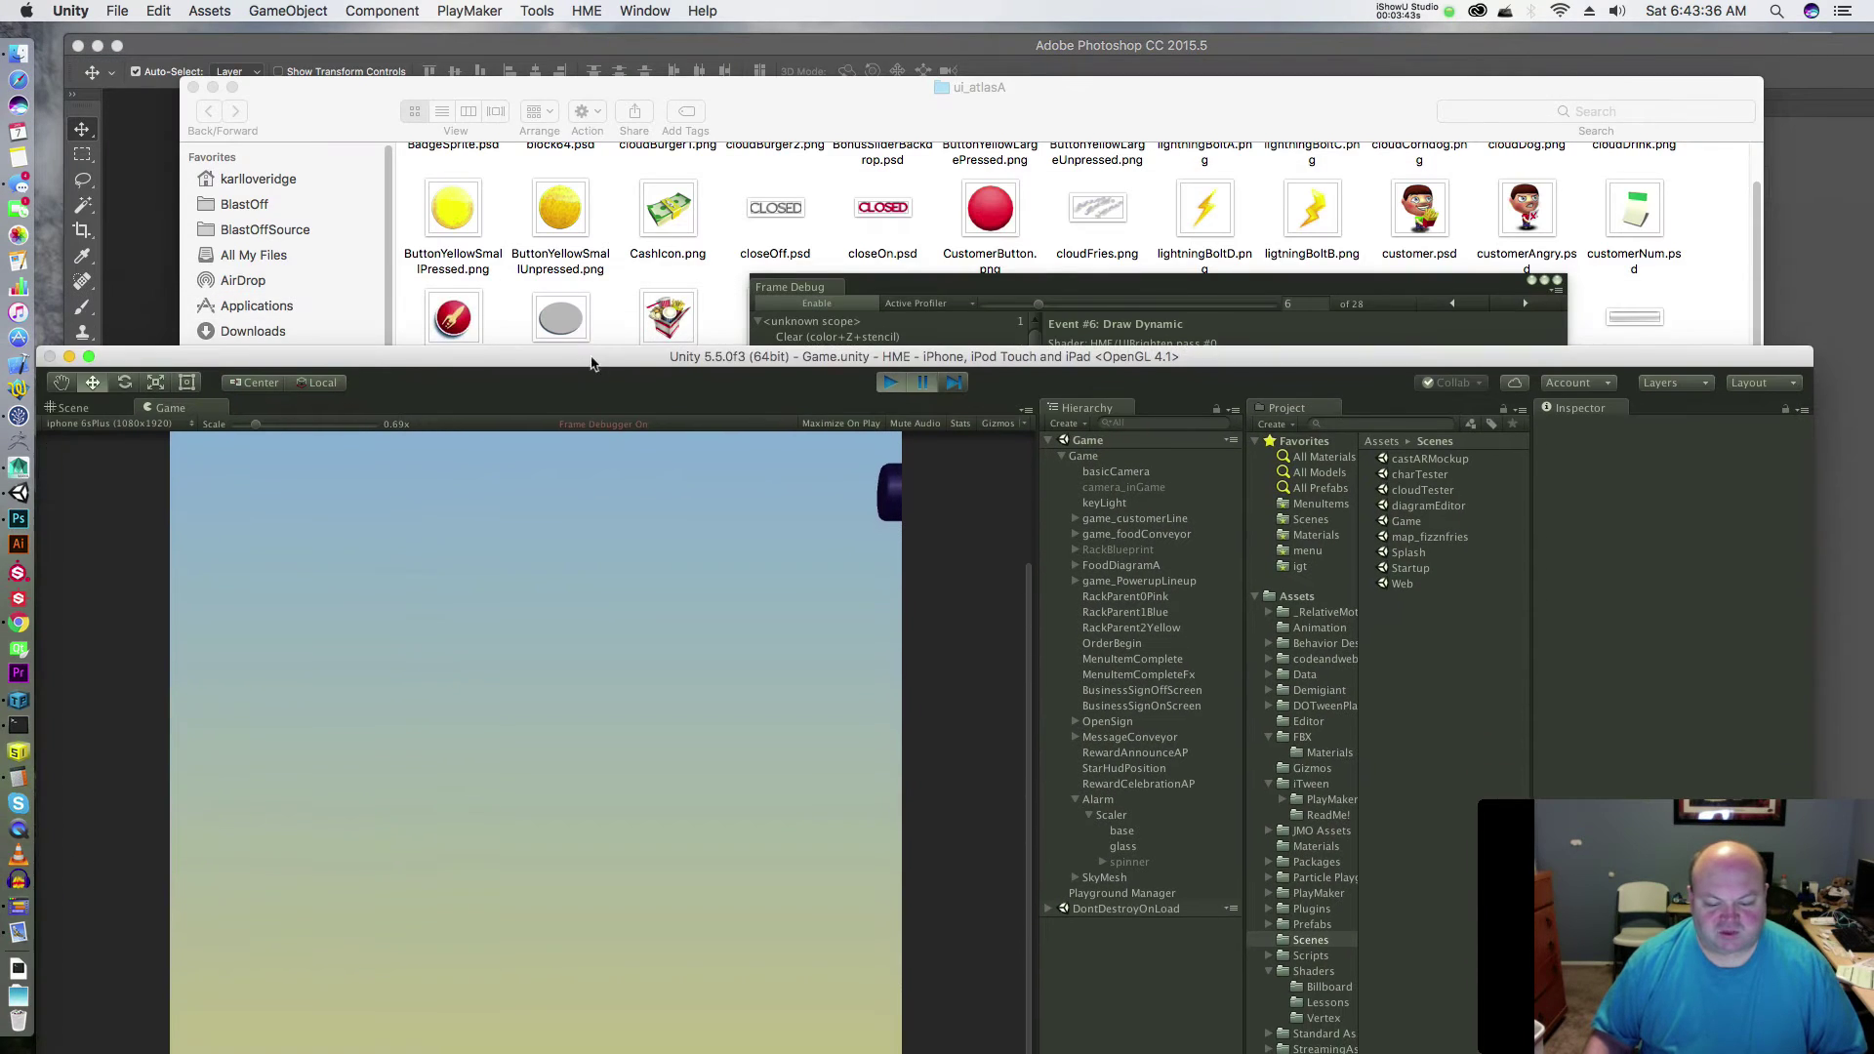
left_click_drag(1085, 288, 1398, 417)
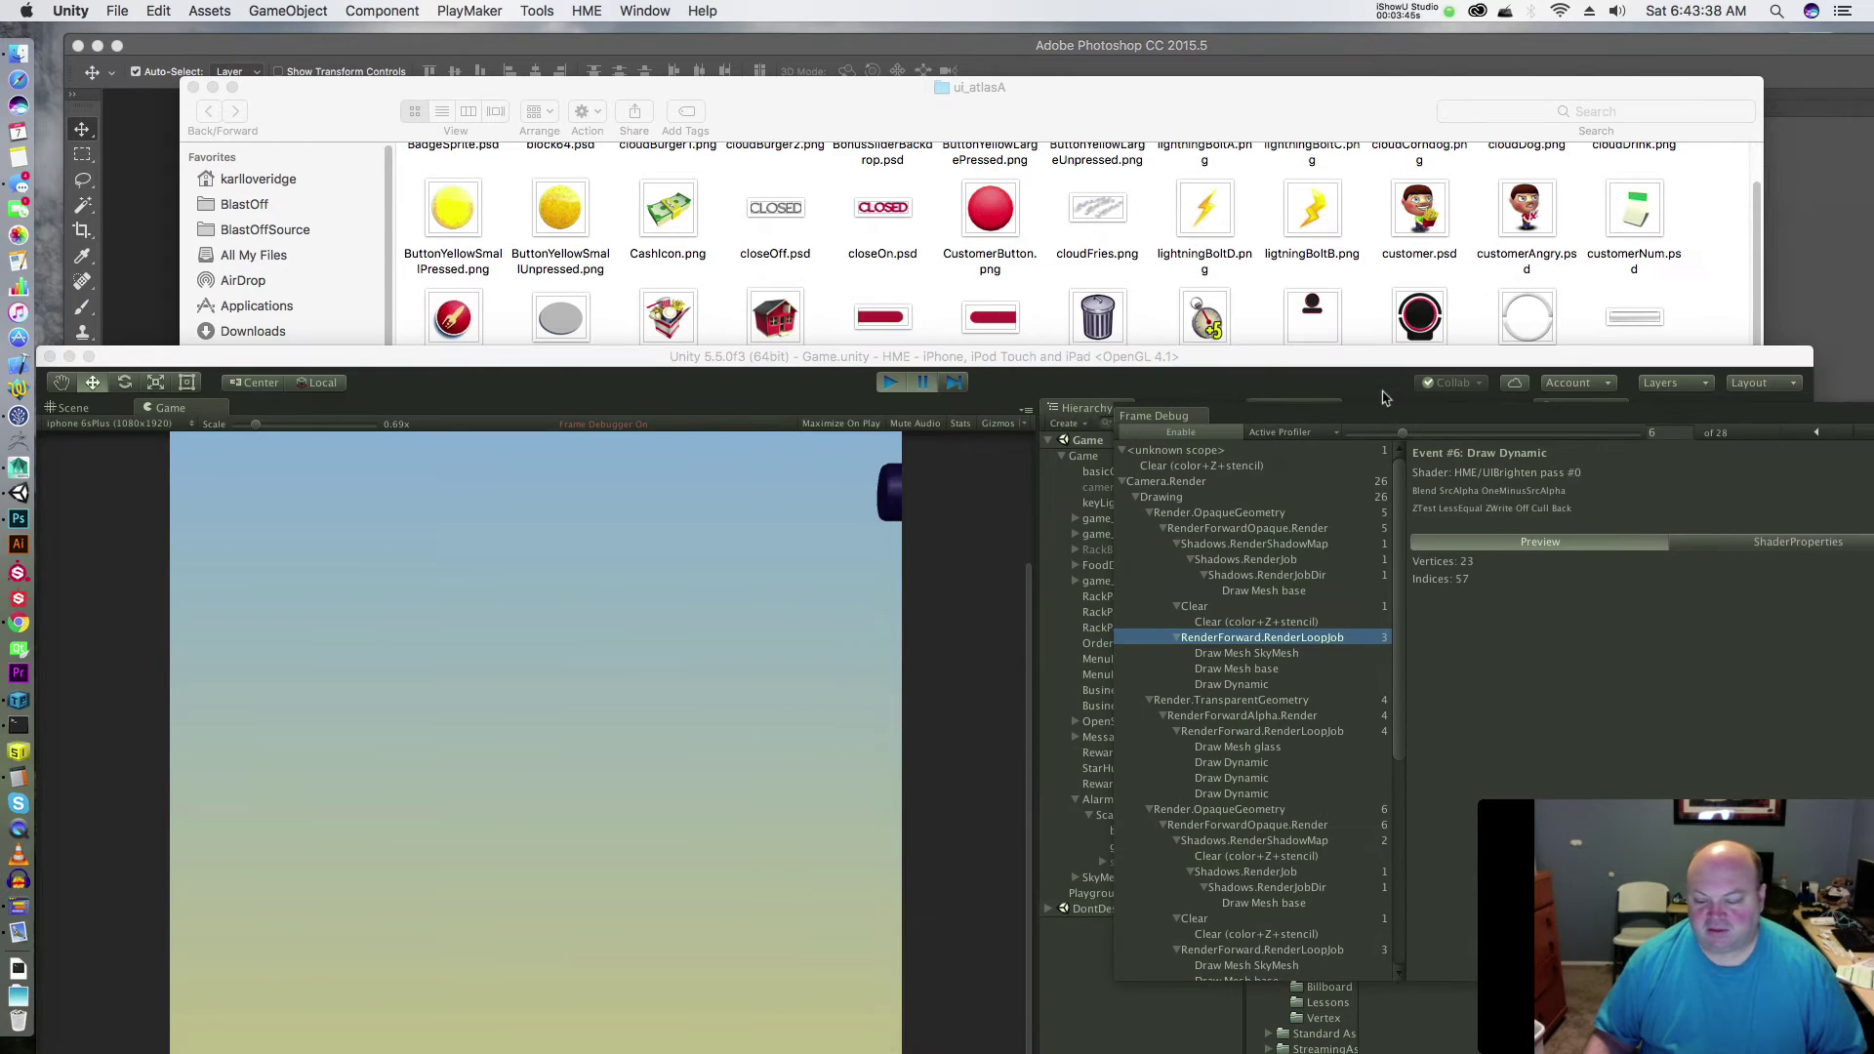
left_click_drag(1260, 357, 1274, 46)
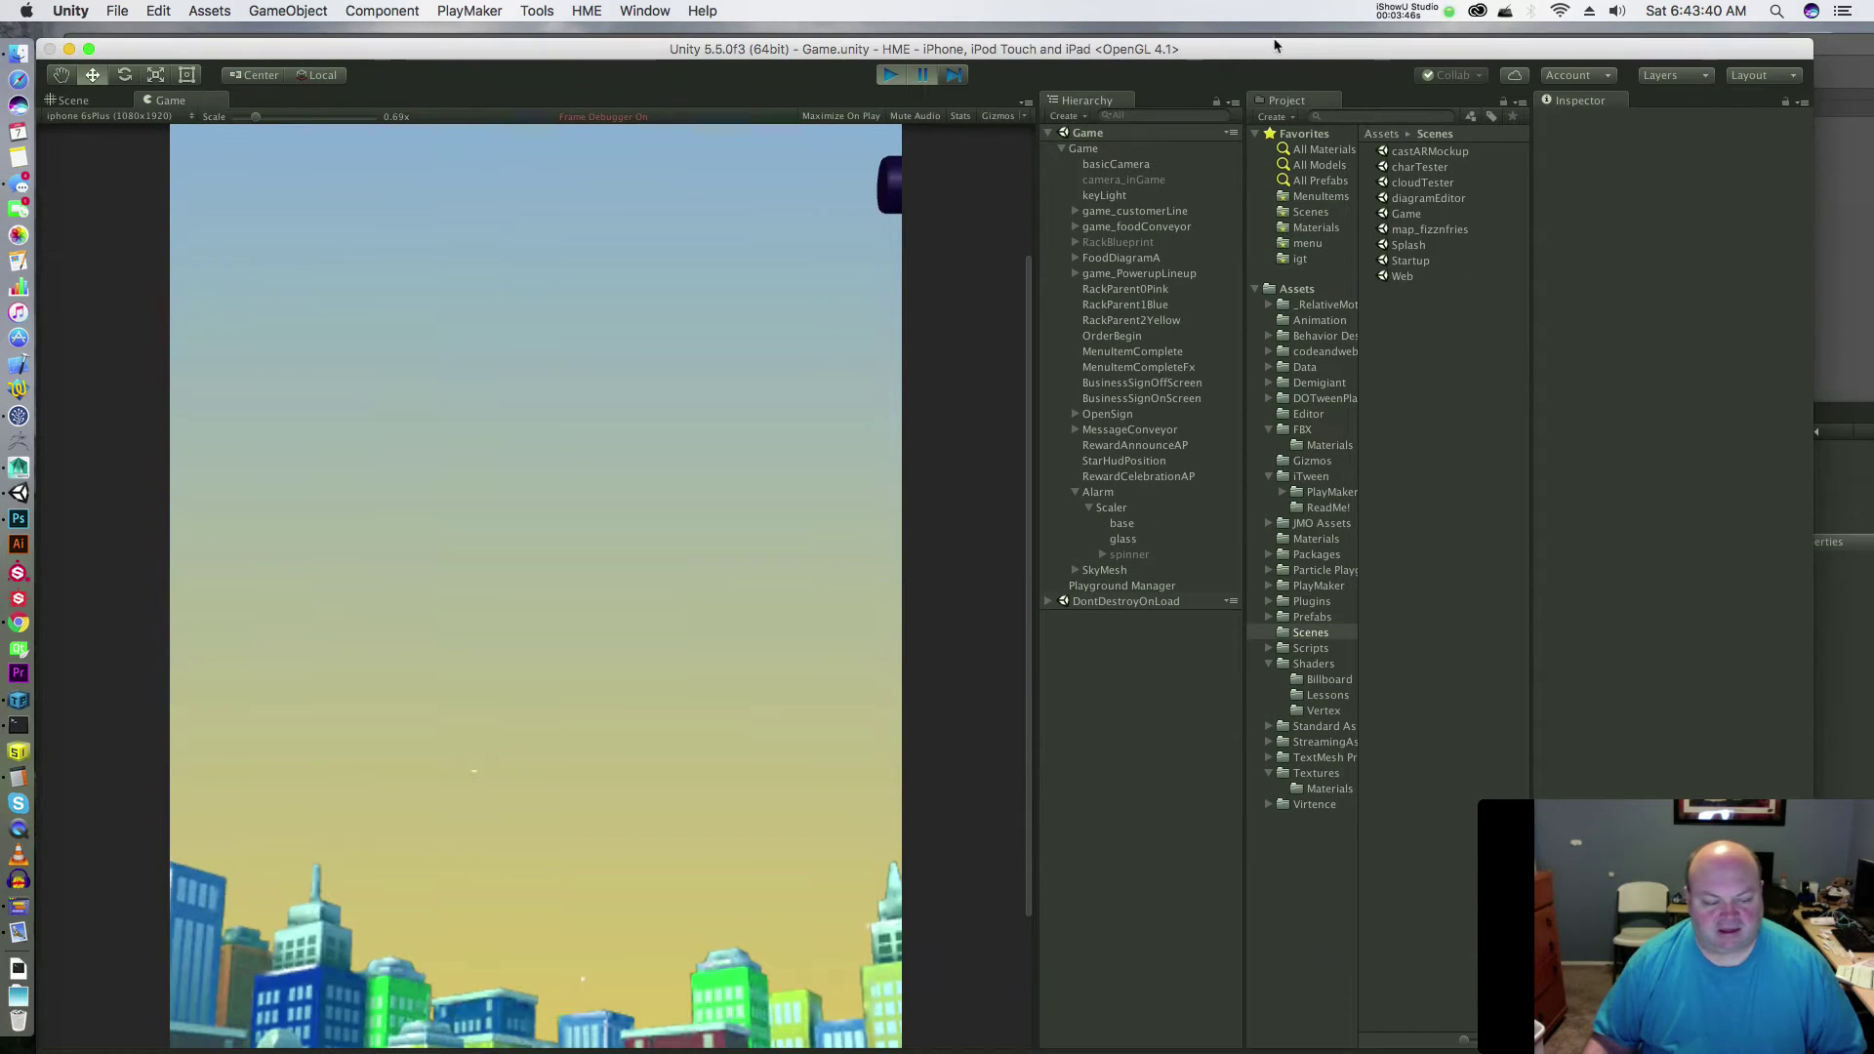
left_click_drag(1821, 413, 1664, 166)
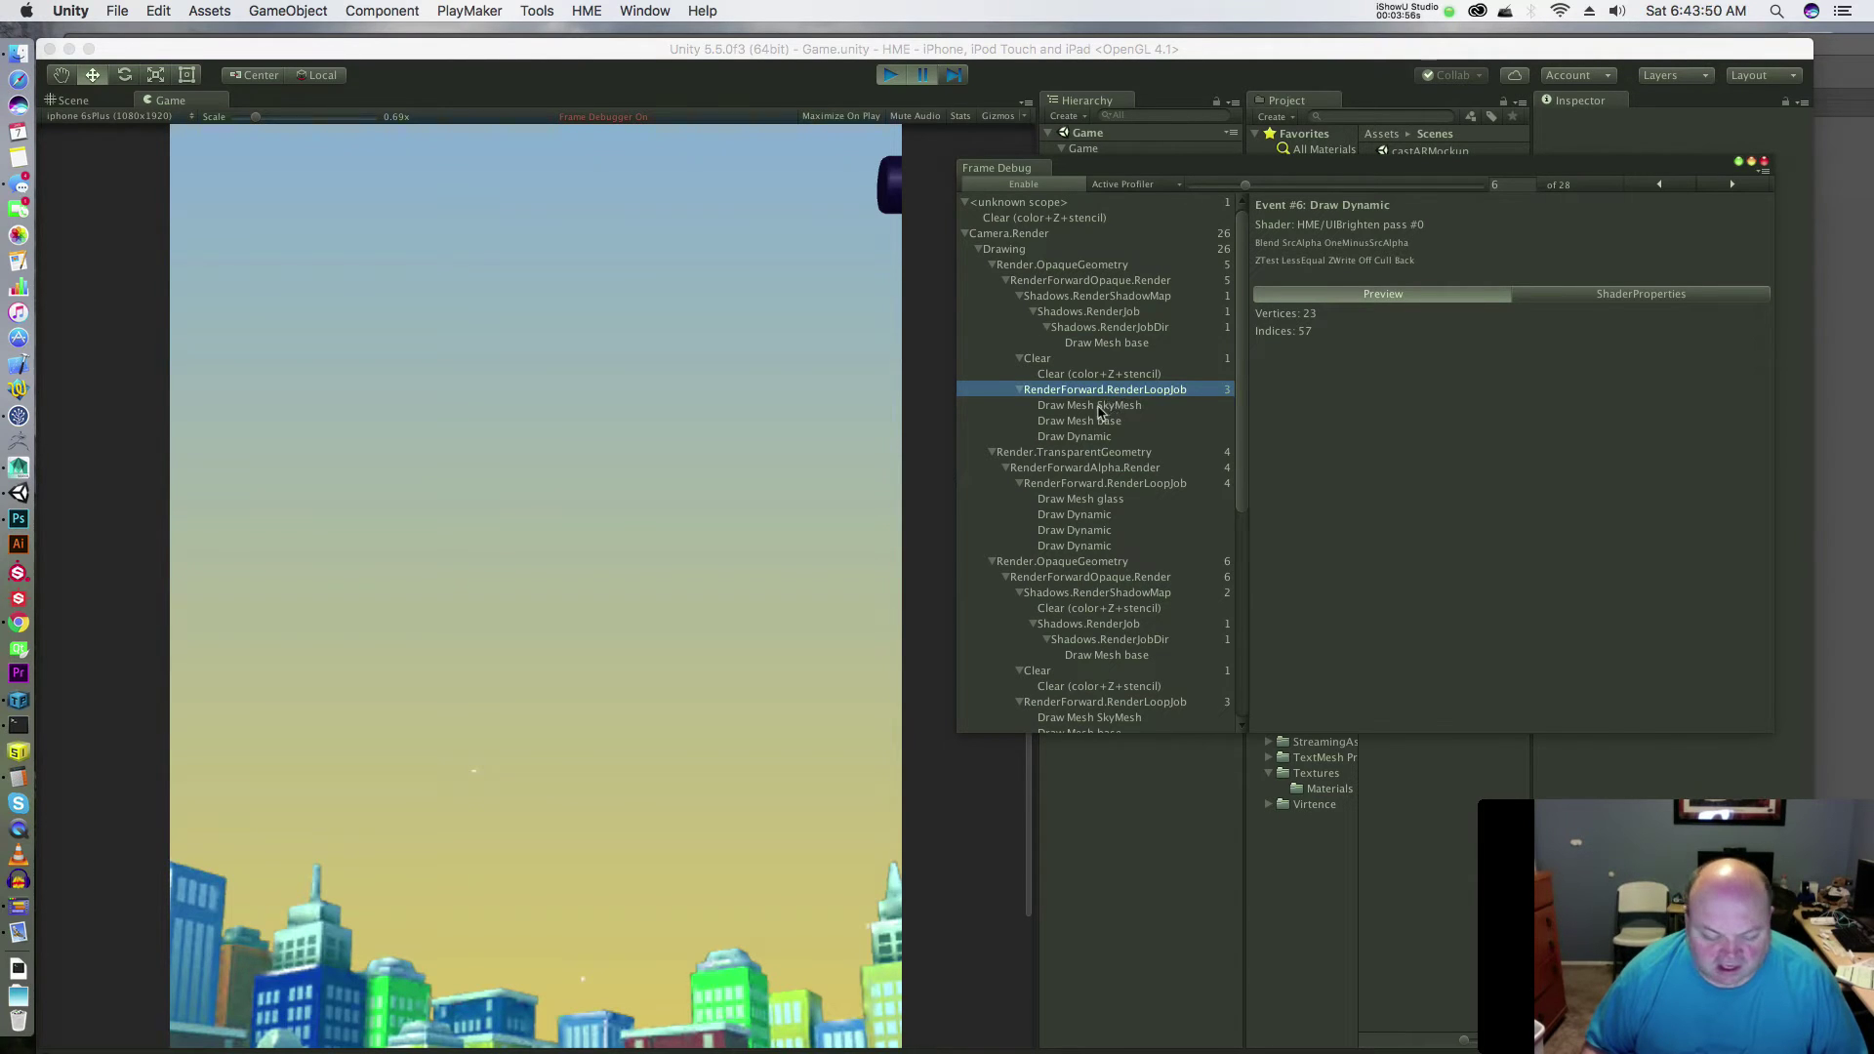
left_click(1099, 410)
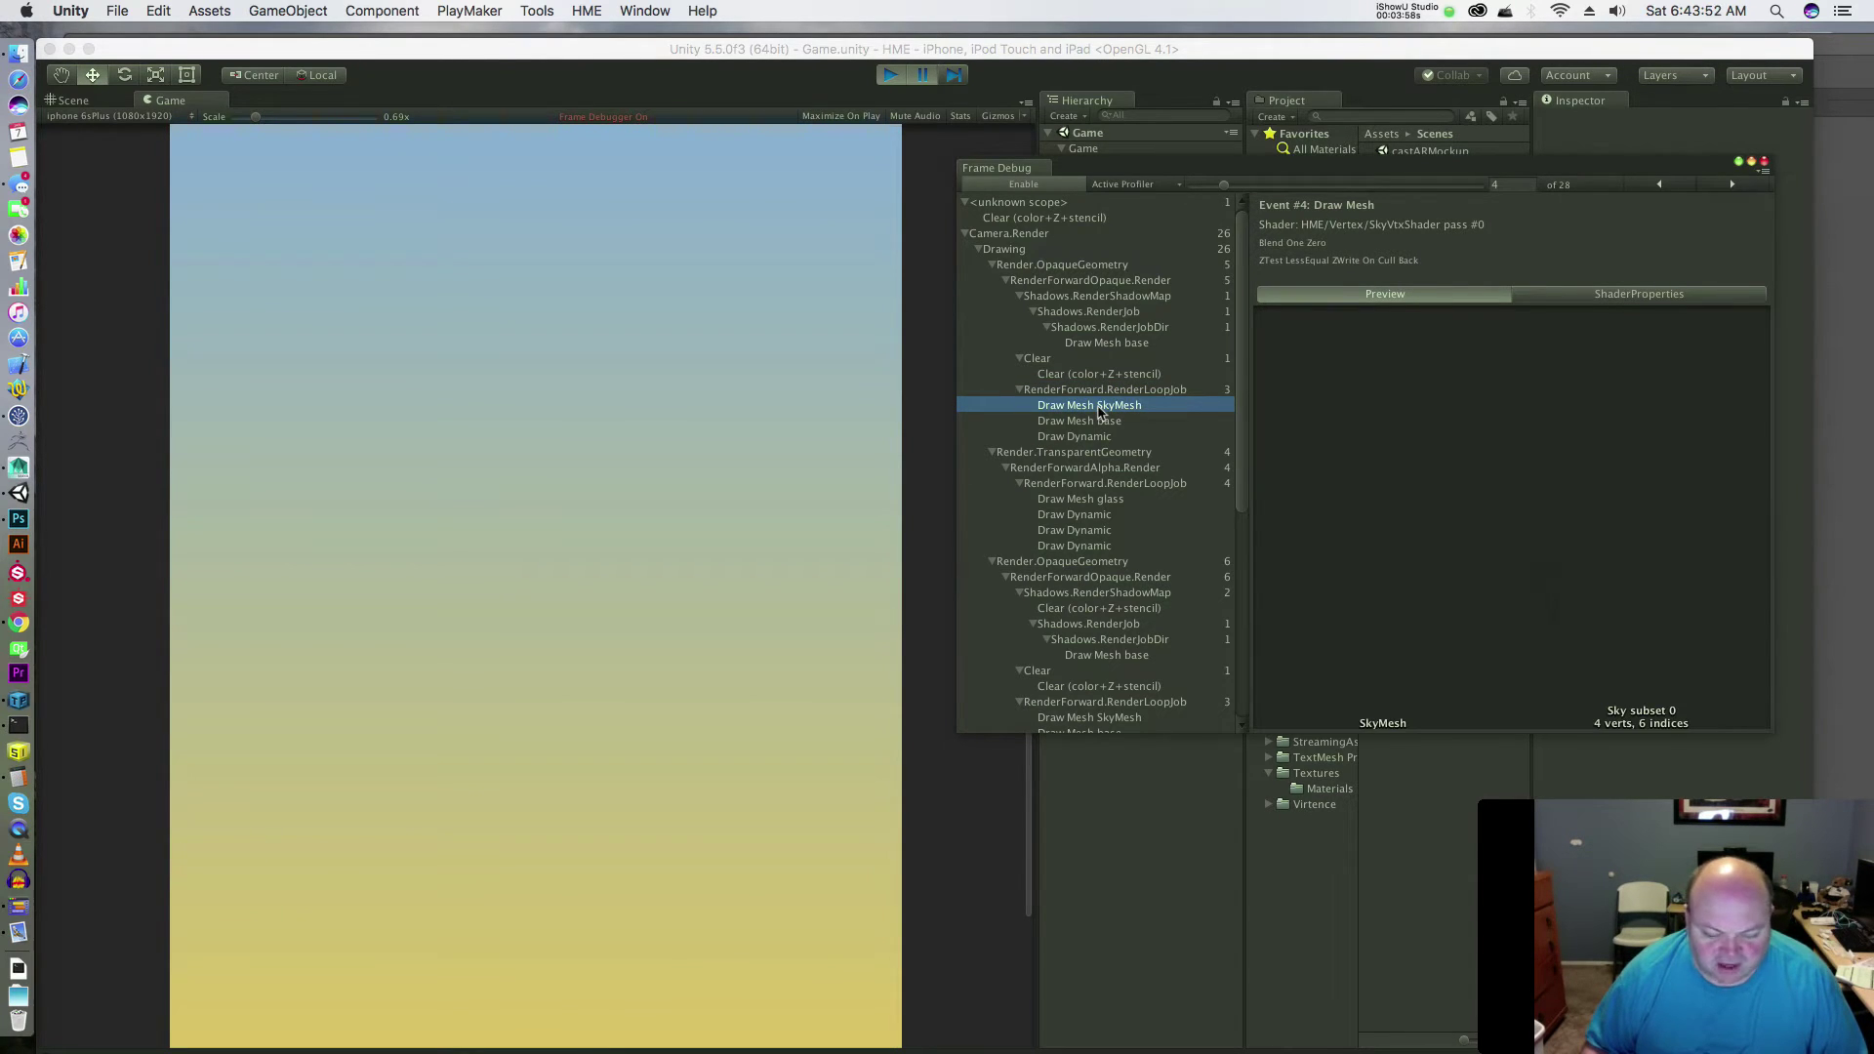
left_click(1098, 422)
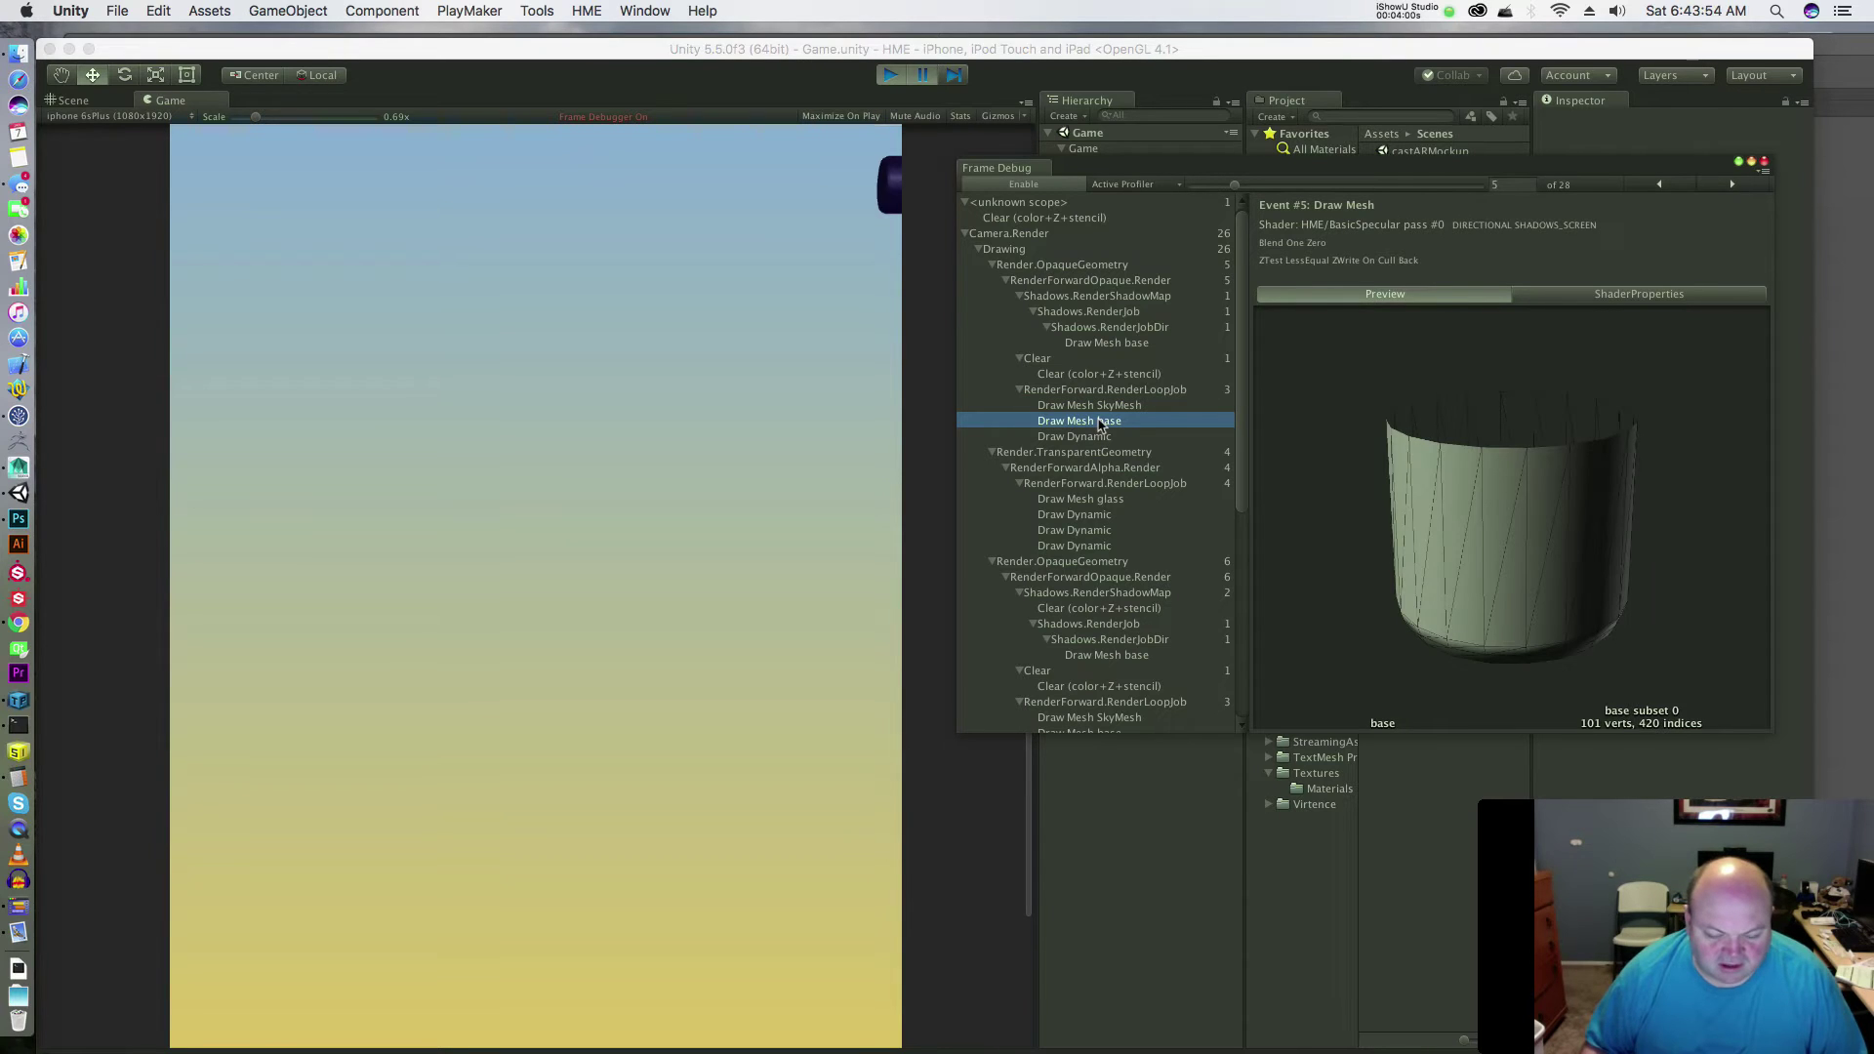
left_click(1100, 437)
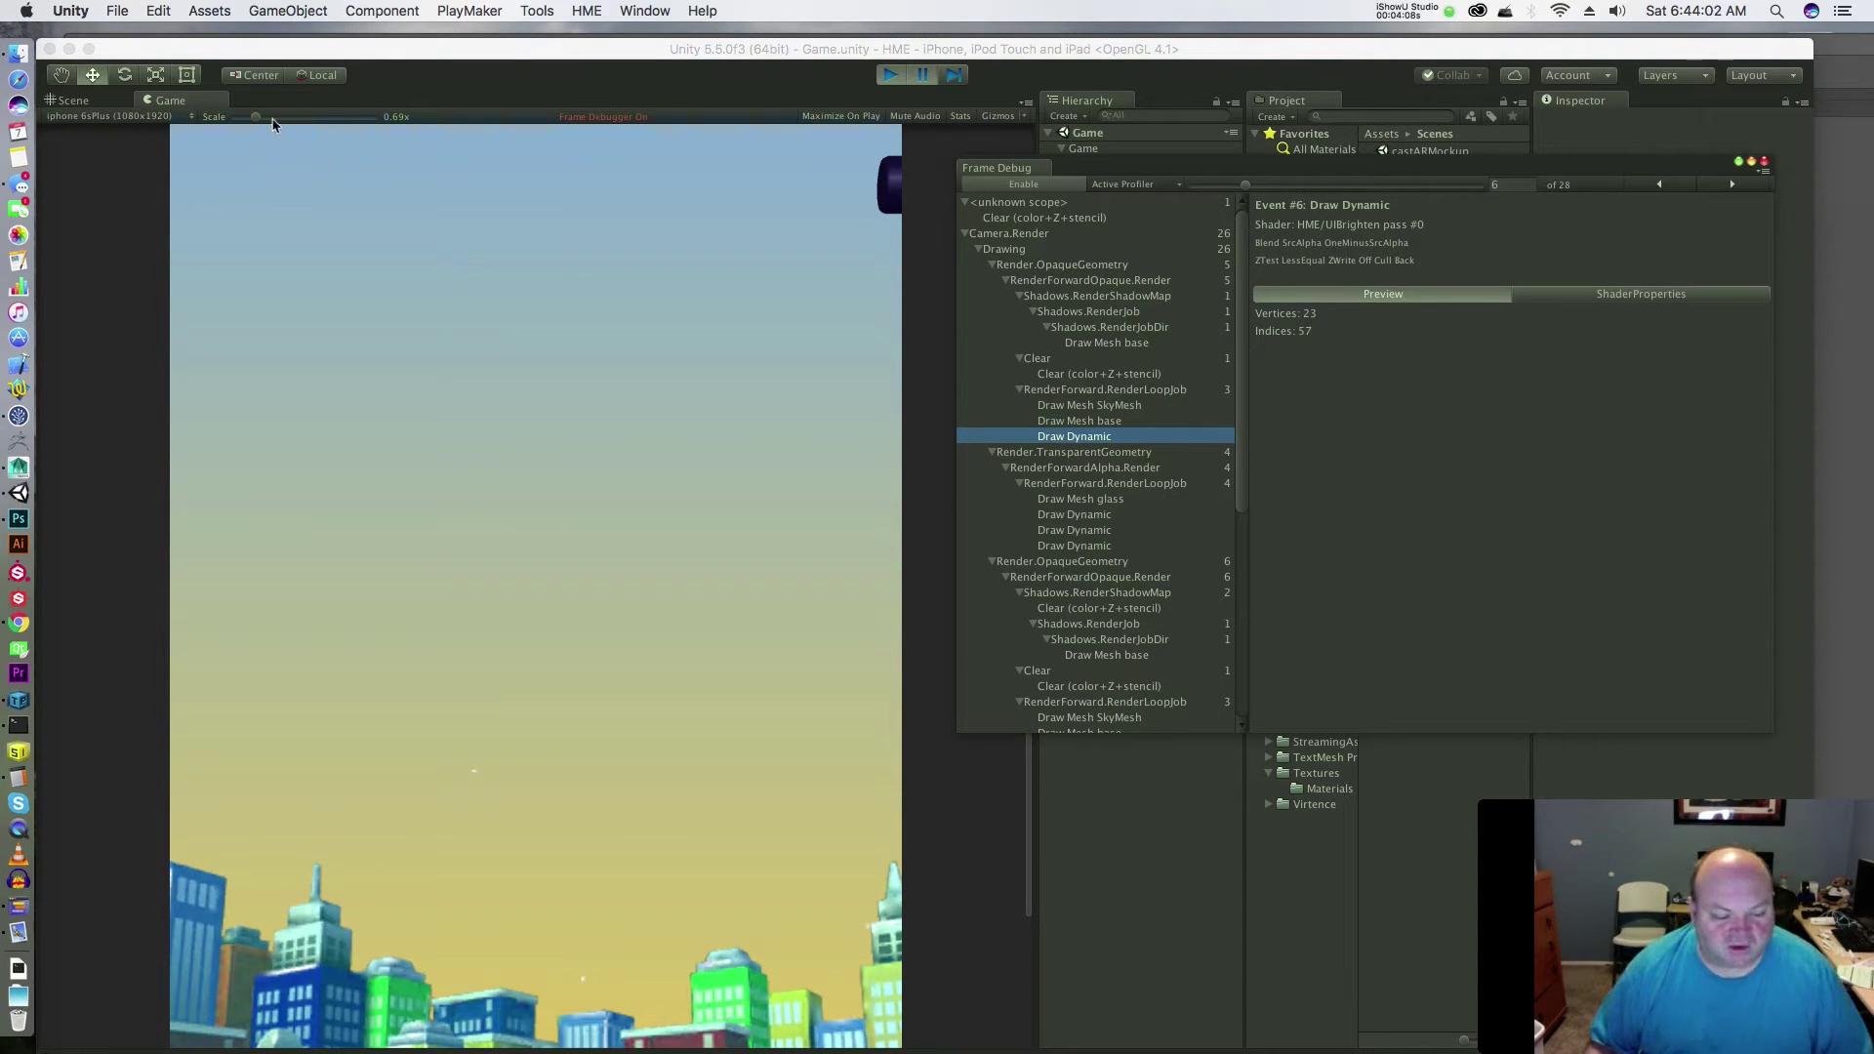
left_click_drag(255, 118, 239, 118)
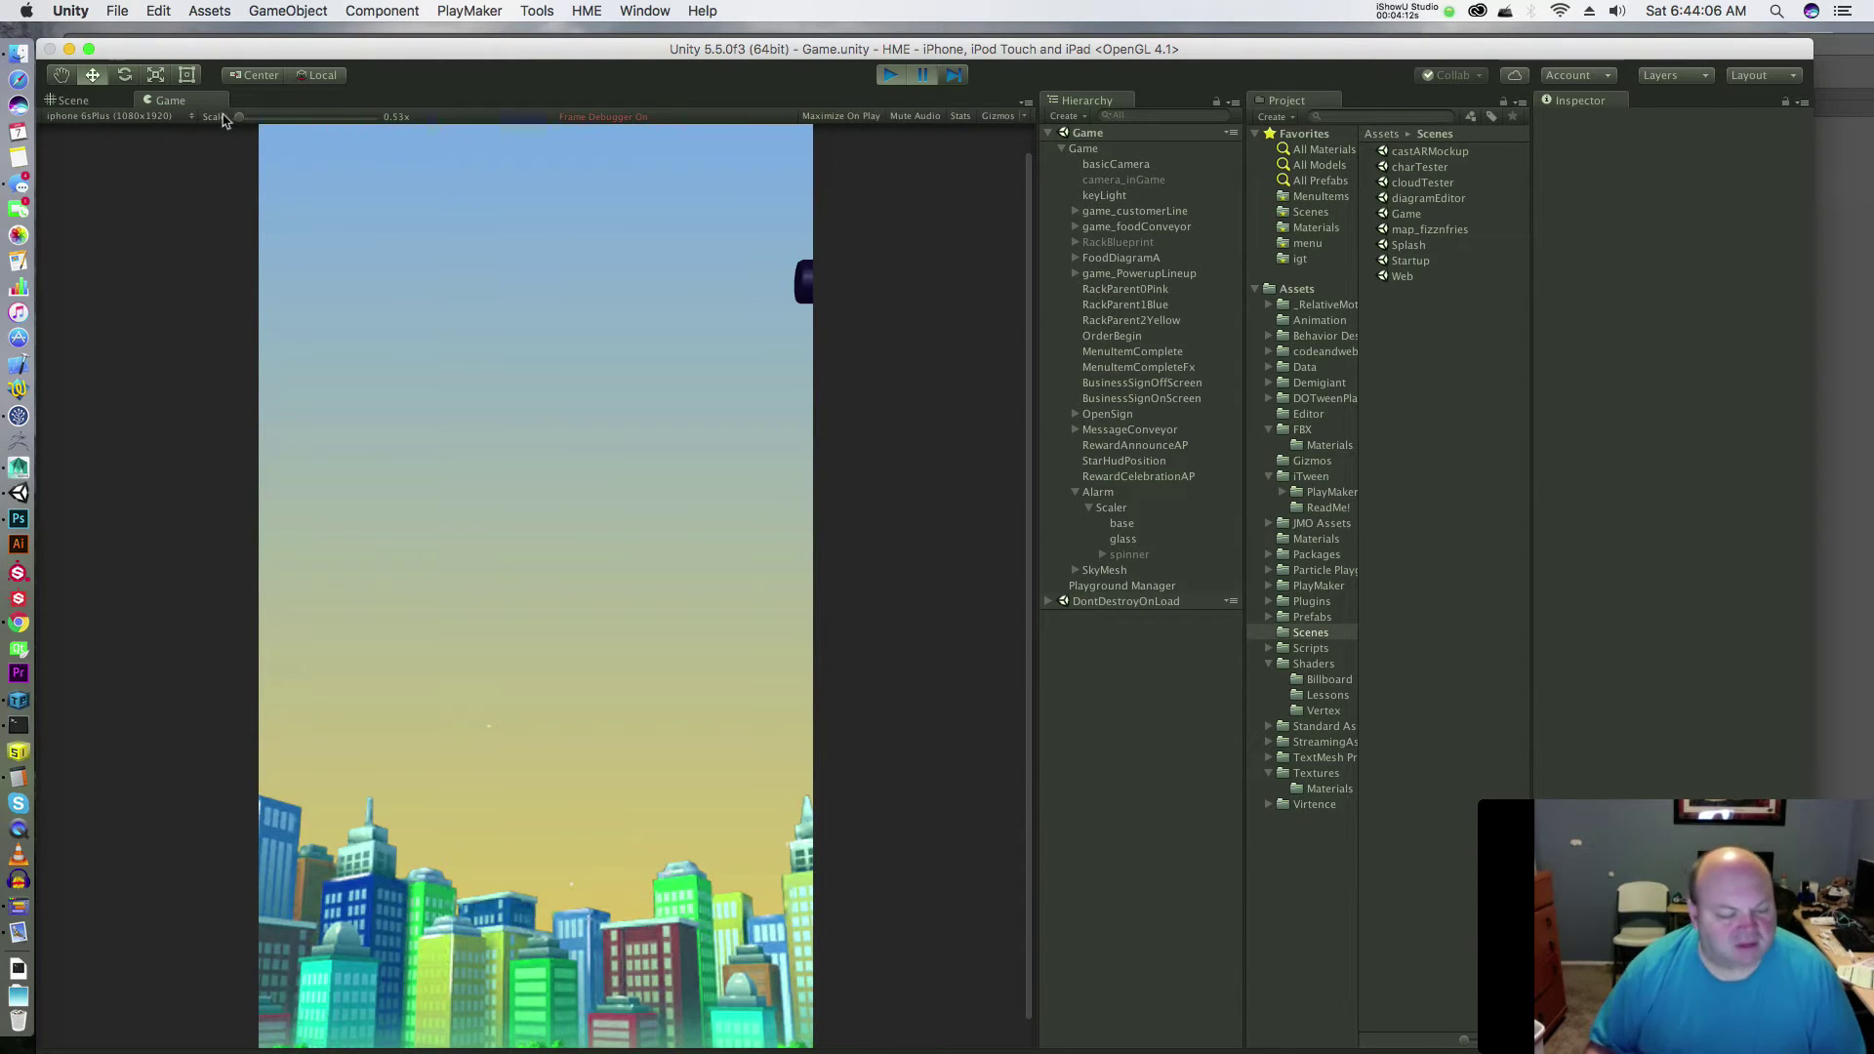
- Show the Scene view in Wireframe shading, pulled back to reveal the SkyMesh and scene markers
left_click(73, 101)
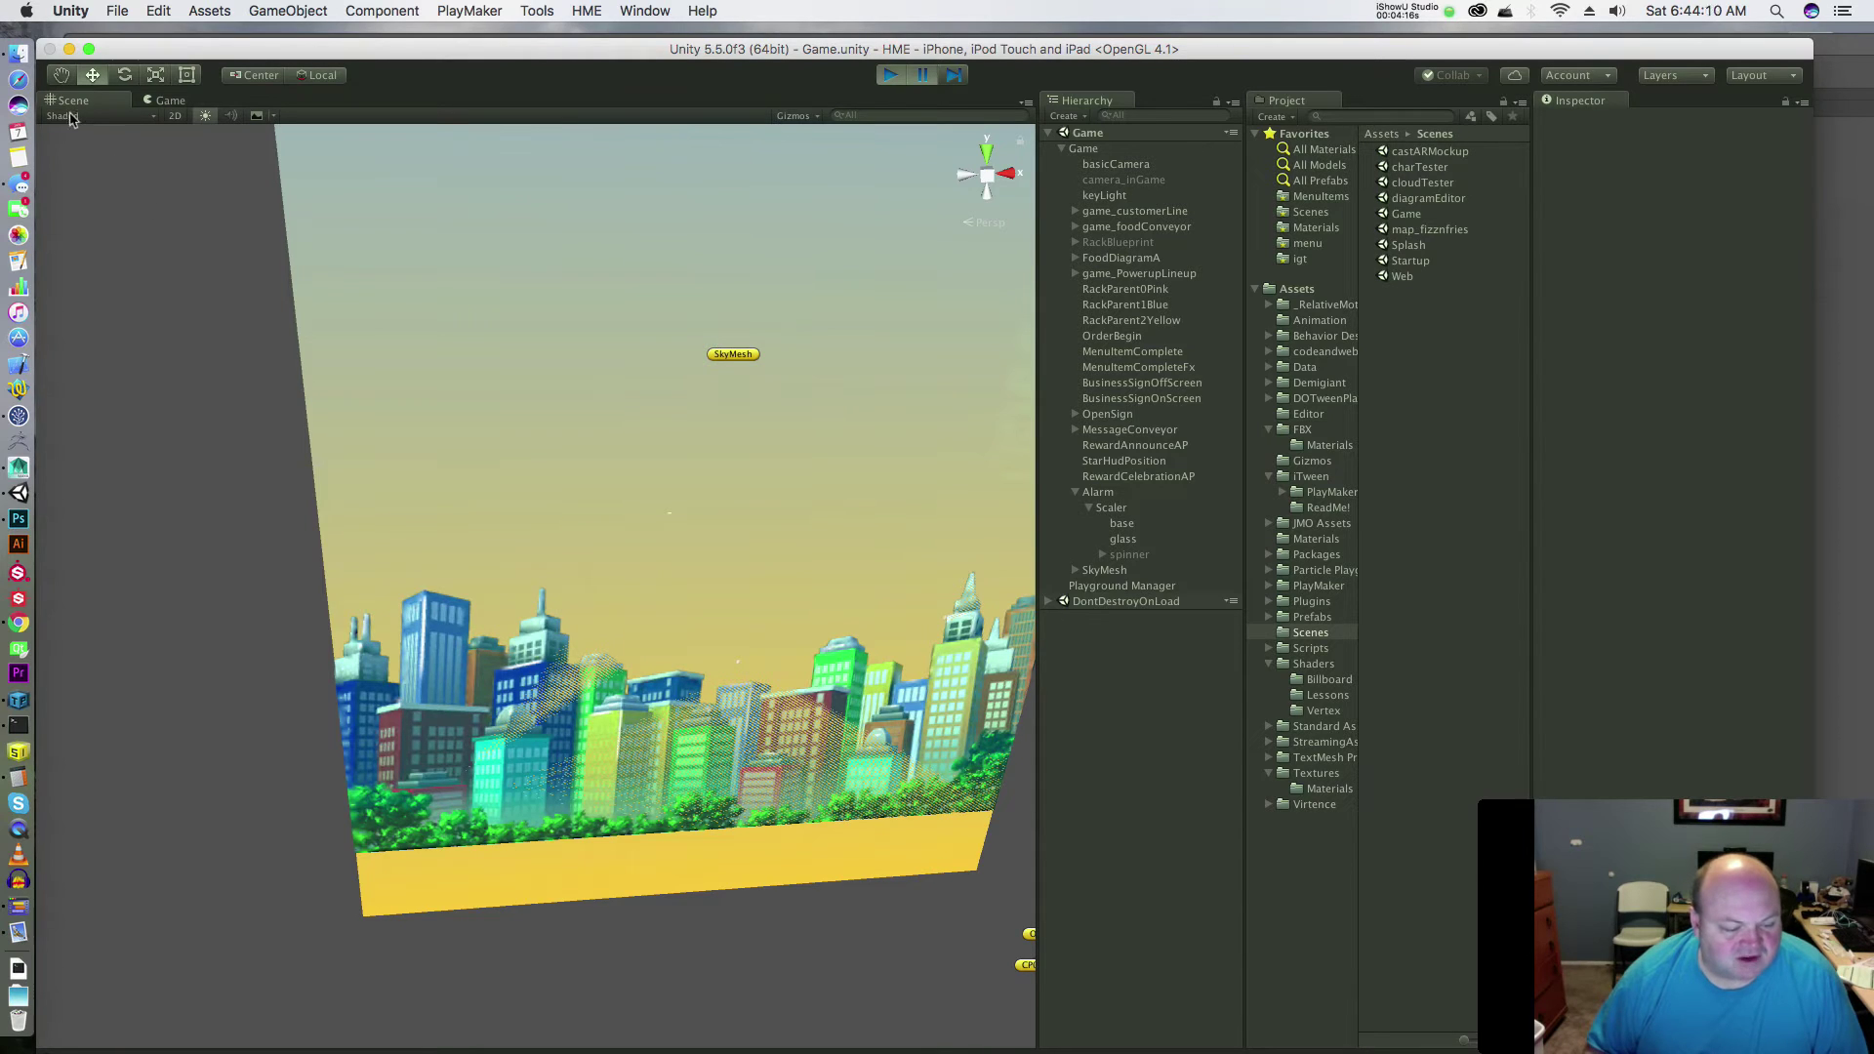
left_click(73, 117)
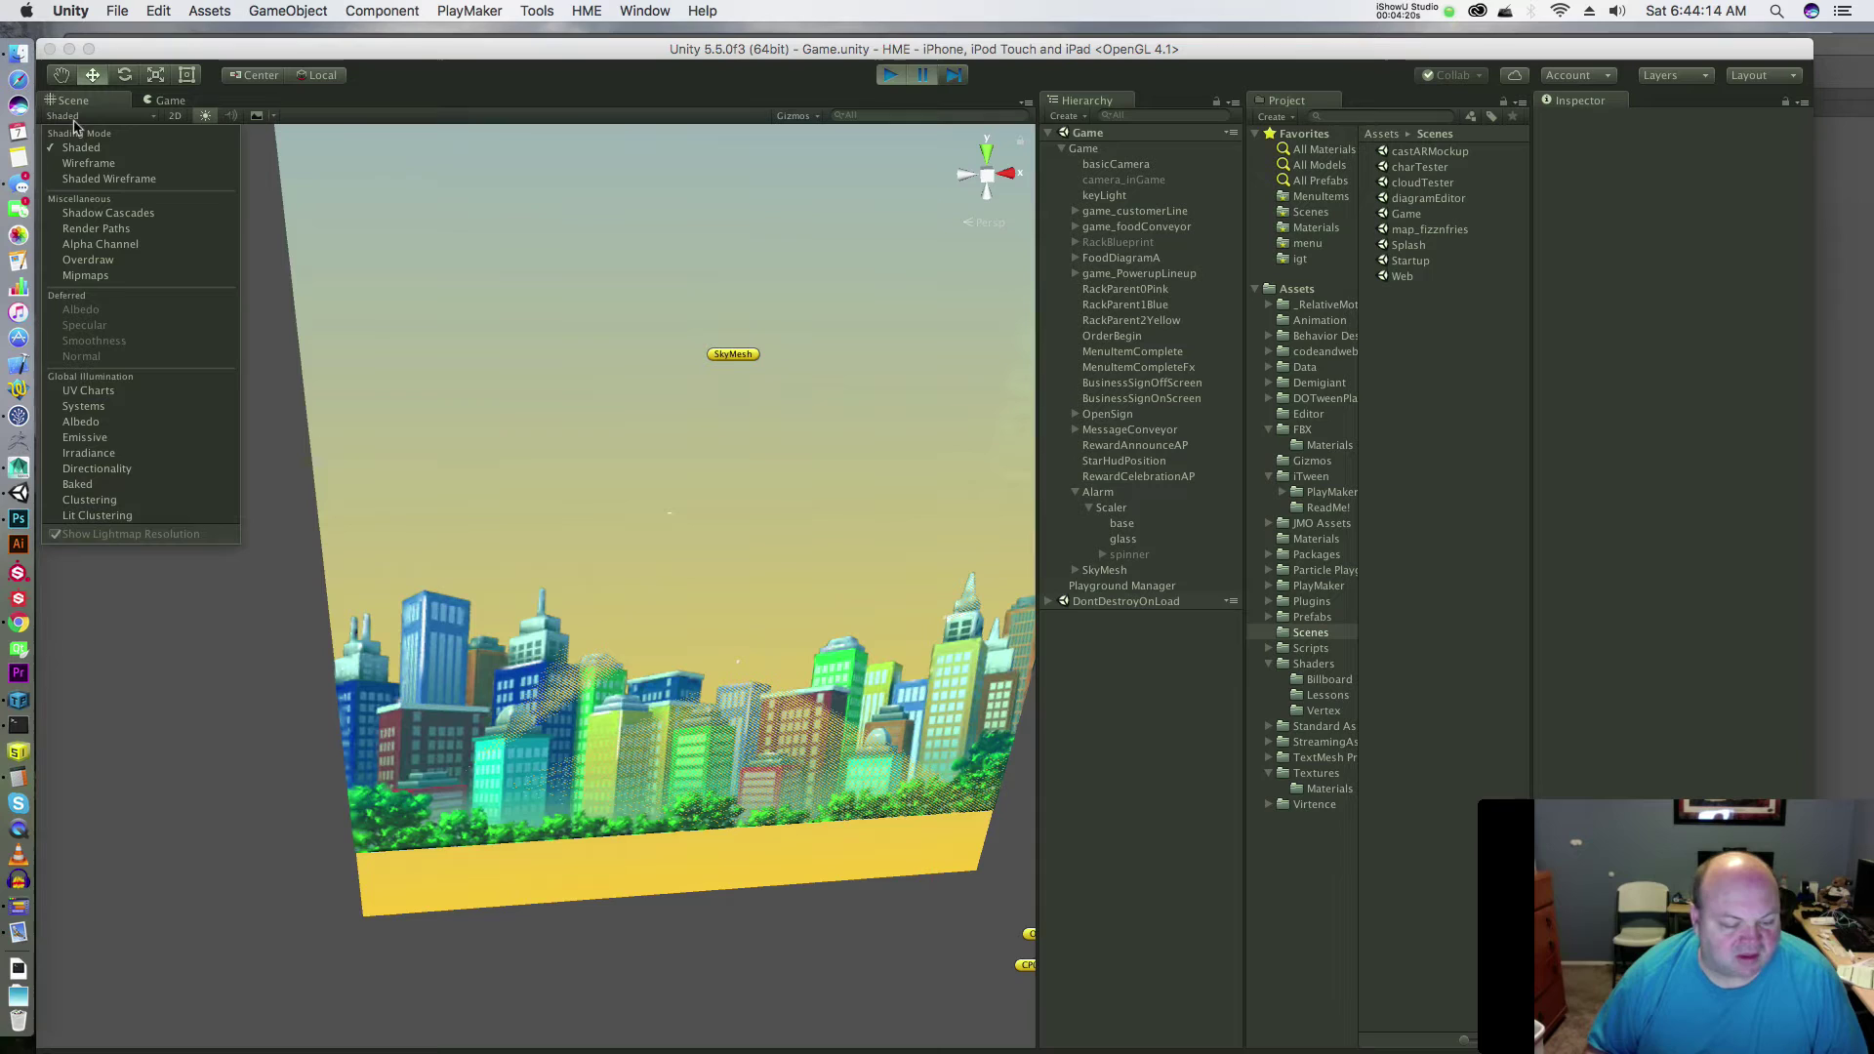
left_click(87, 165)
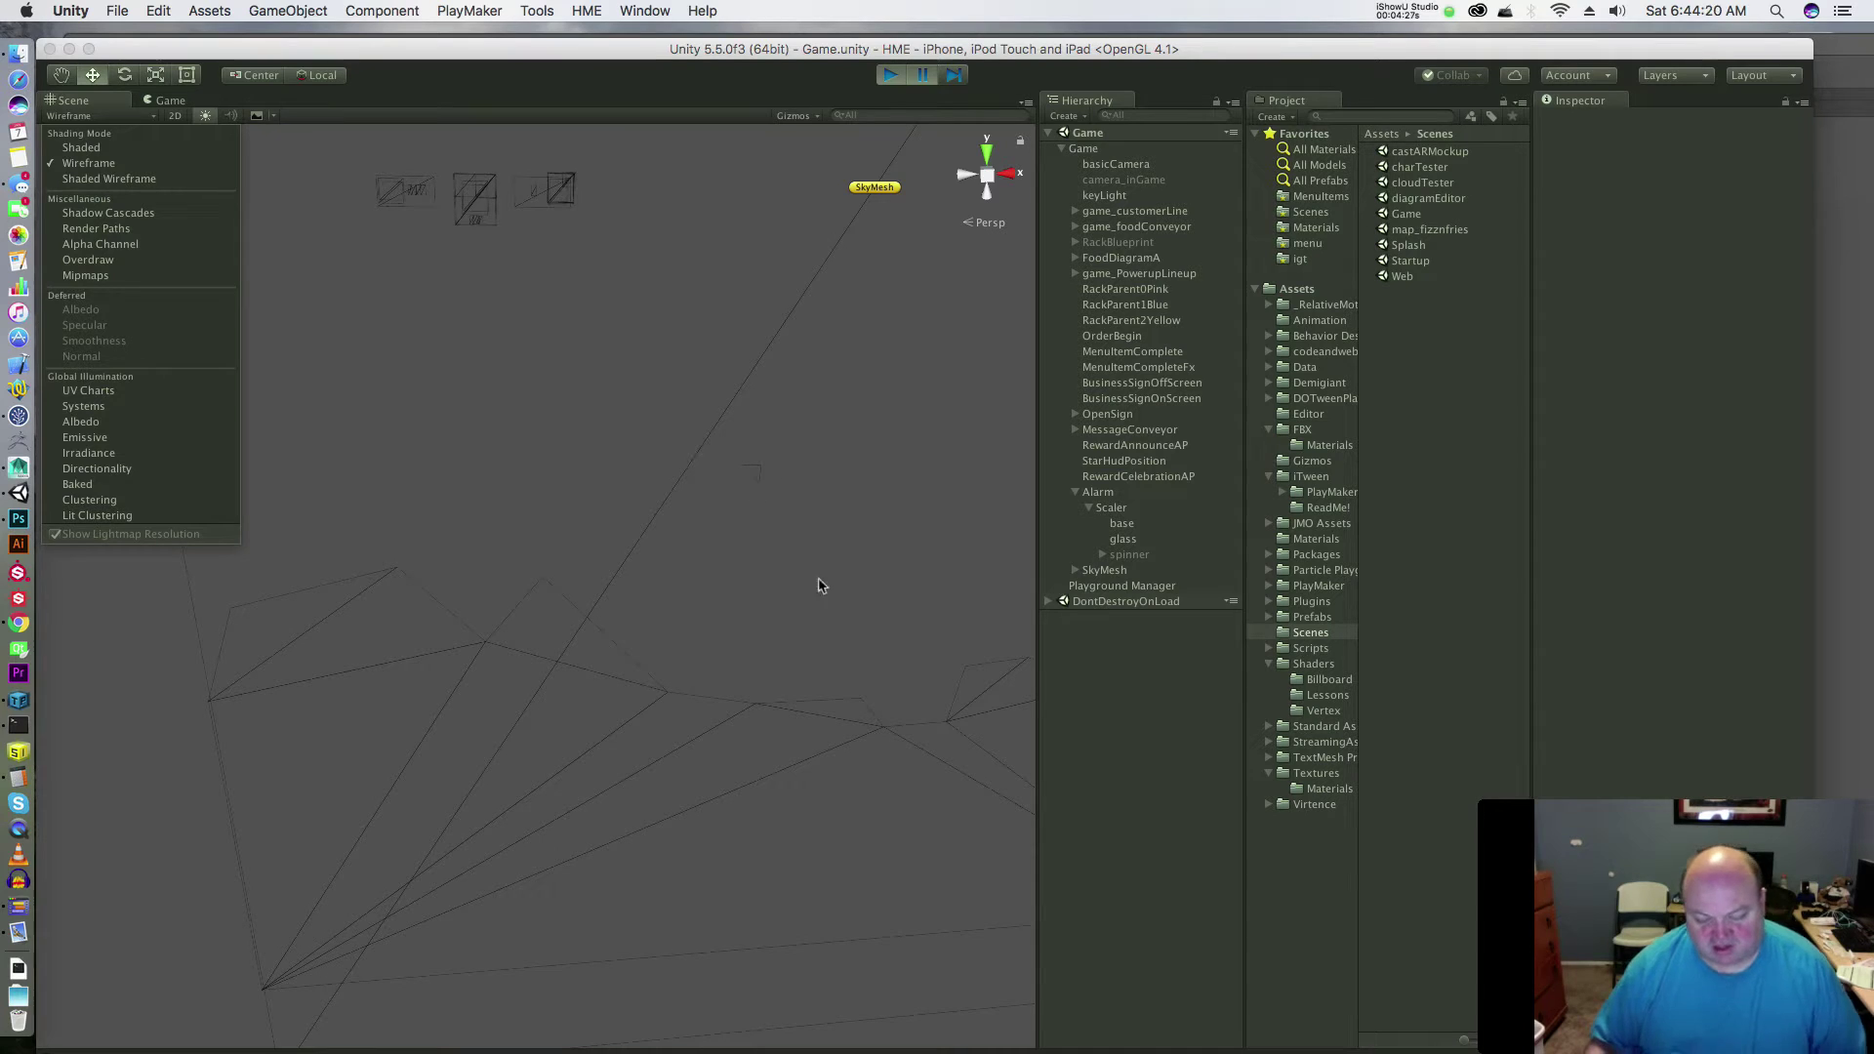
left_click_drag(858, 635, 717, 598)
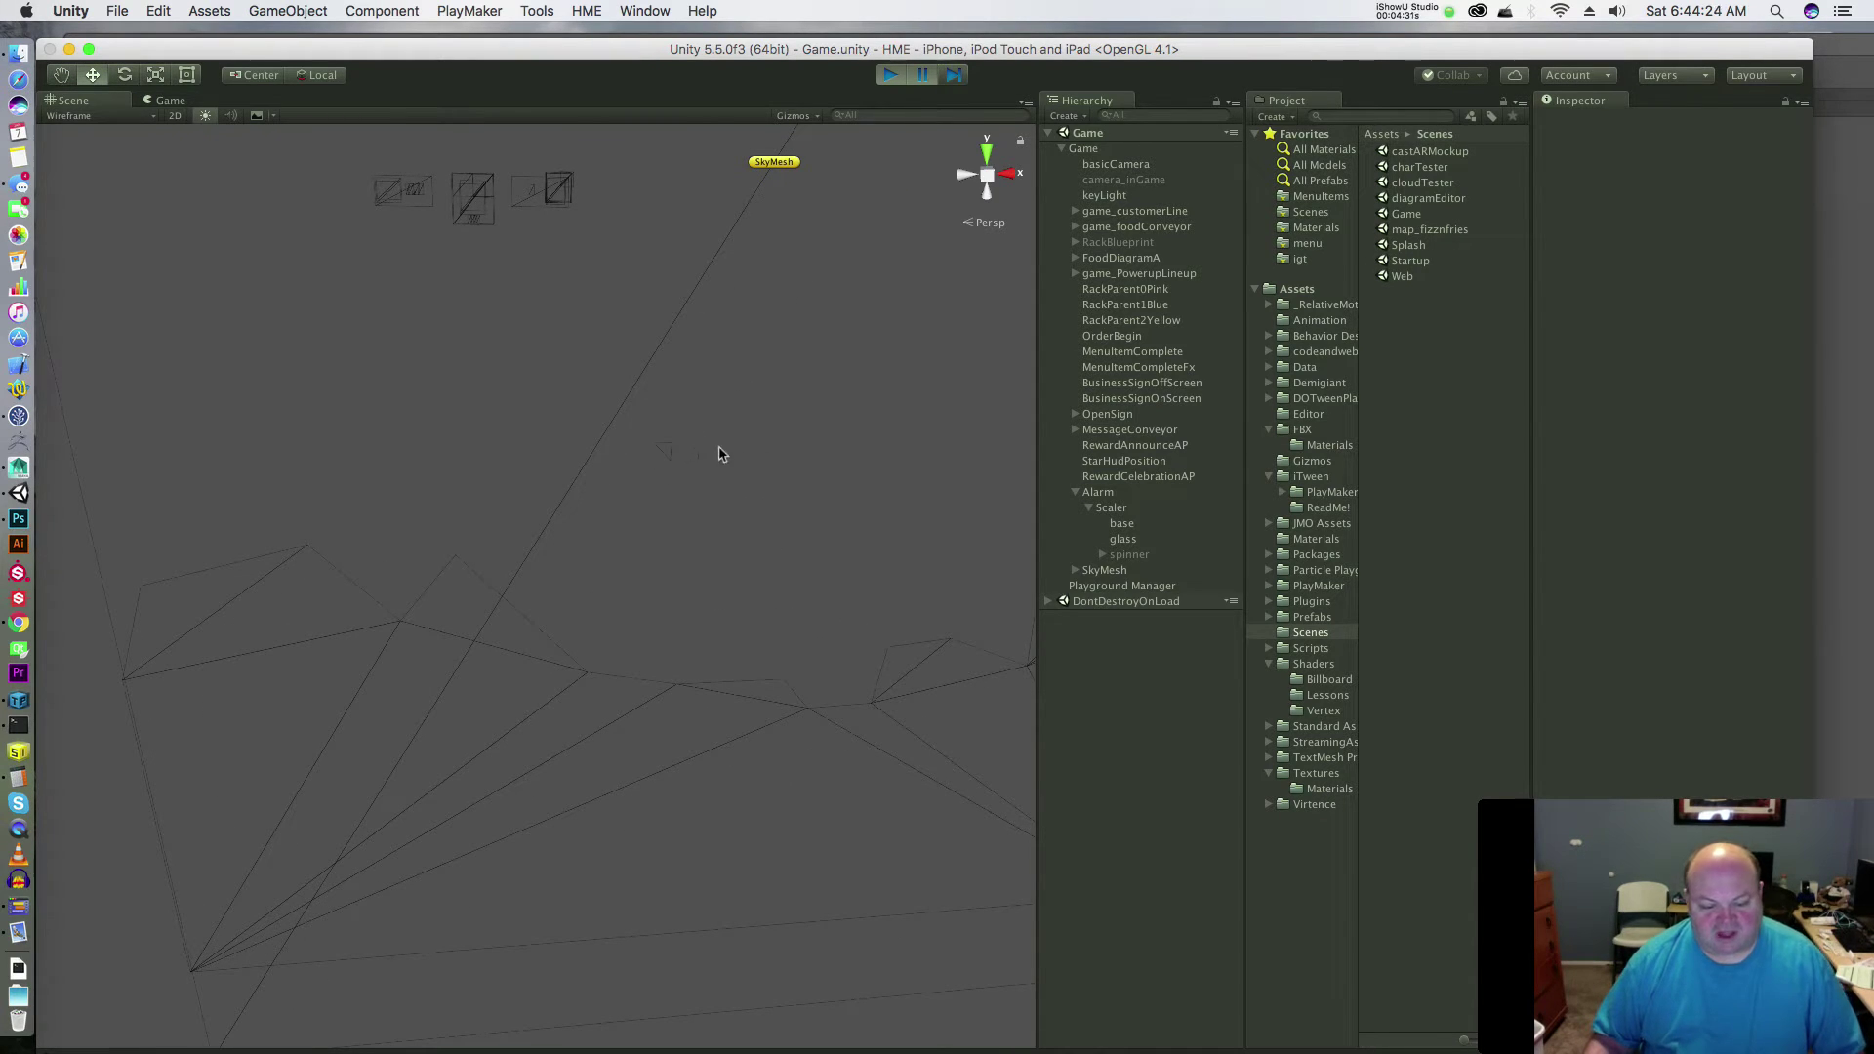
right_click_drag(716, 452, 712, 382, "alt")
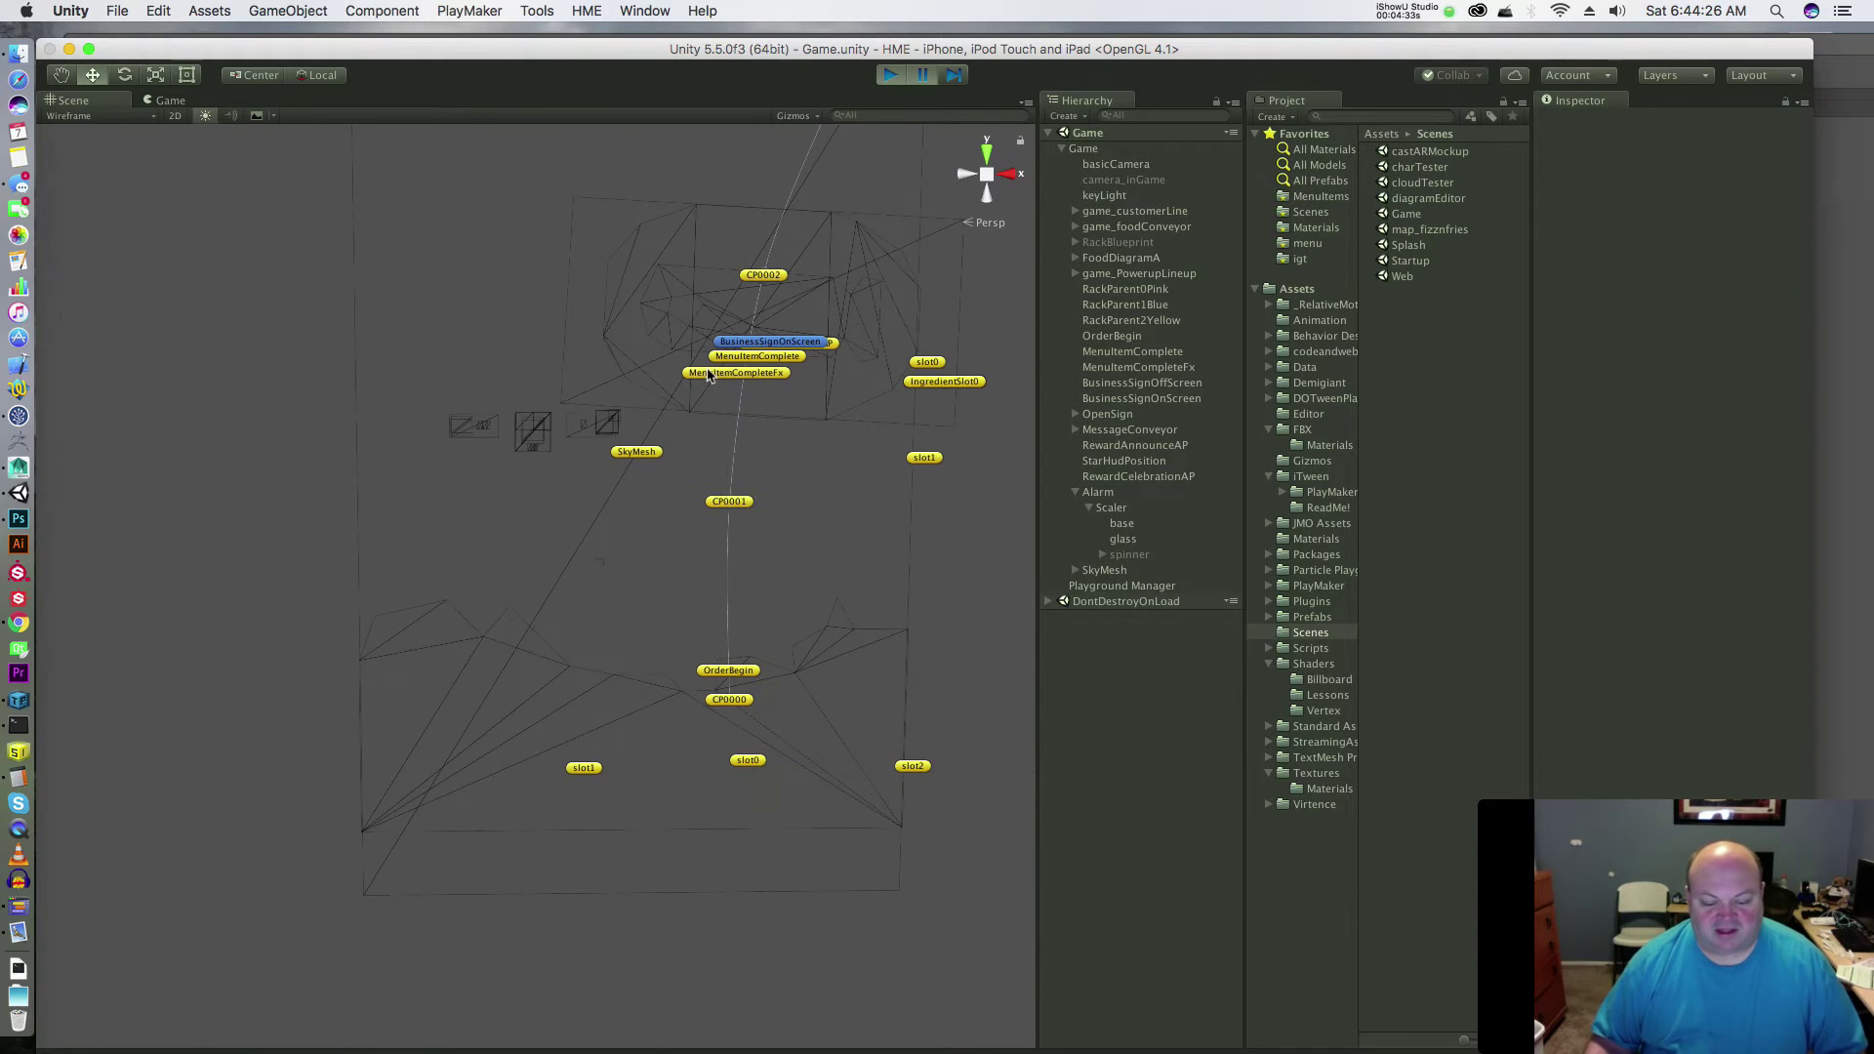
mouse_move(722, 395)
left_mouse_down("alt")
mouse_move(690, 372)
mouse_move(722, 371)
left_mouse_up("alt")
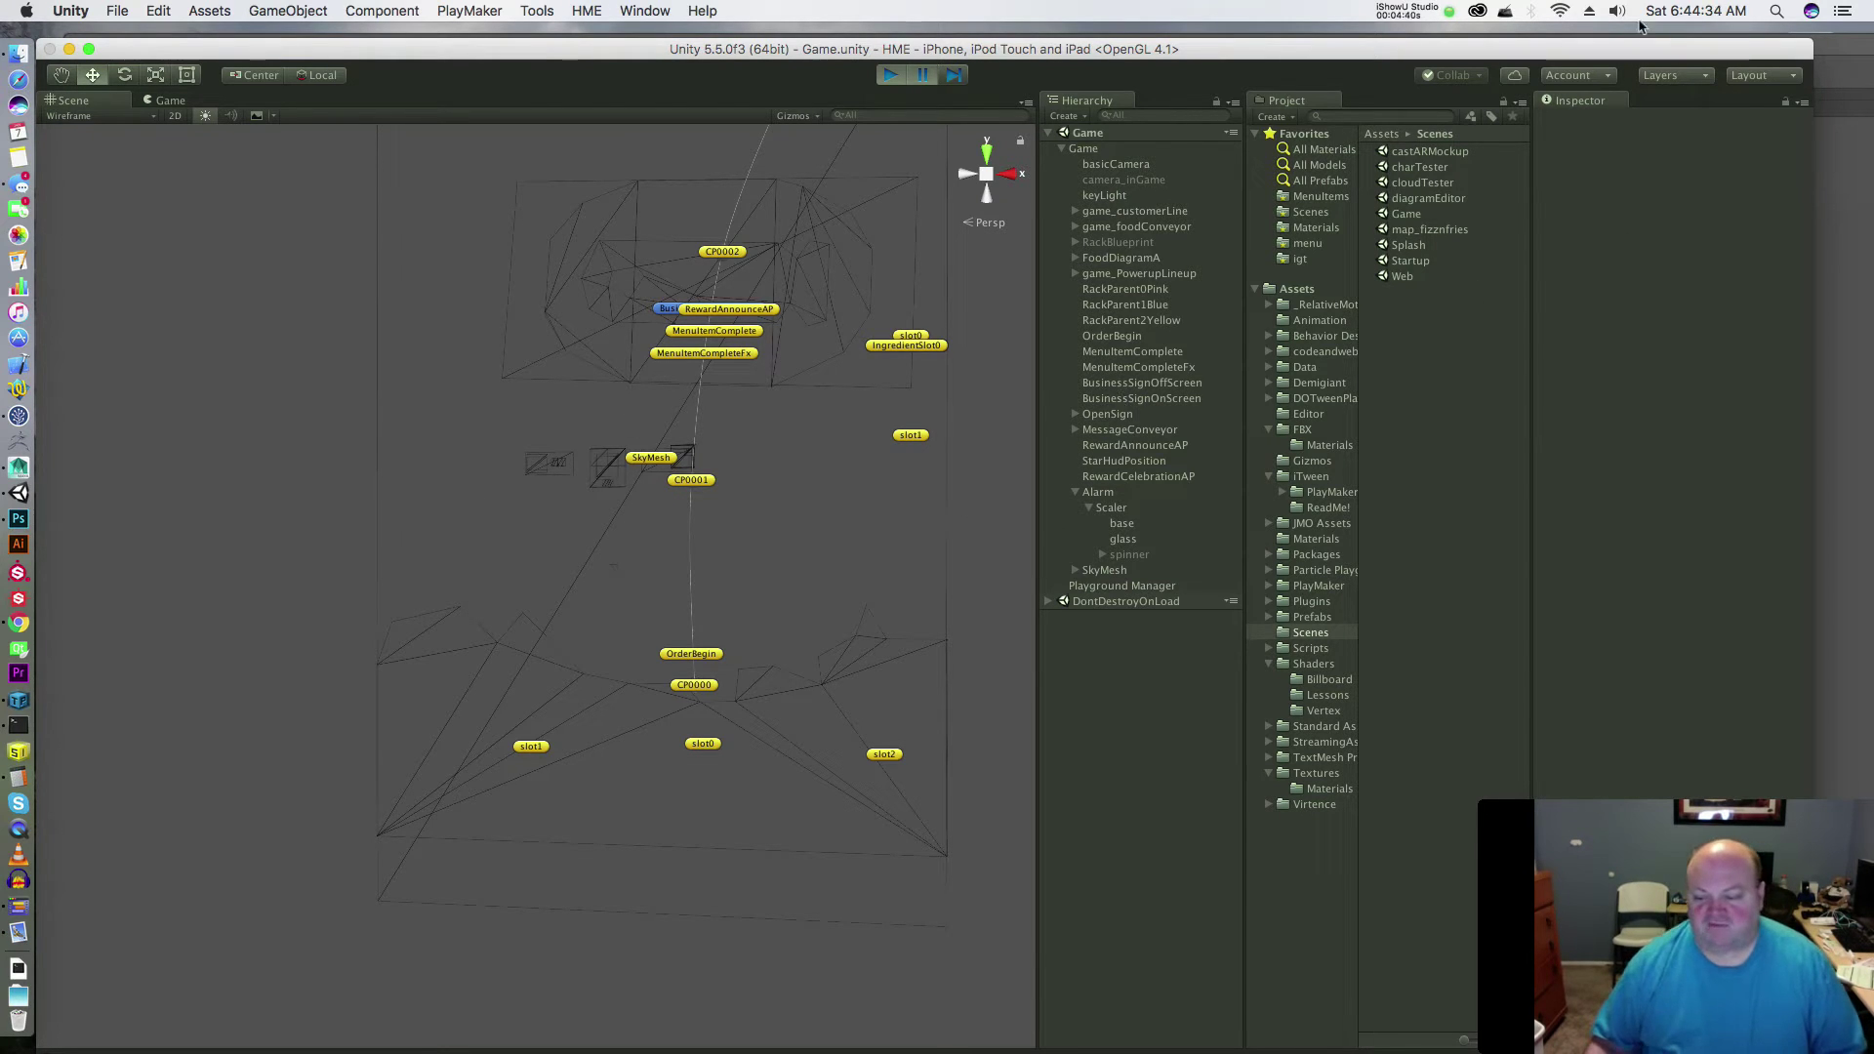
left_click_drag(1540, 52, 1599, 191)
- Rearrange the windows so the Frame Debug window sits in front of Unity
left_click(1464, 185)
left_click(1049, 208)
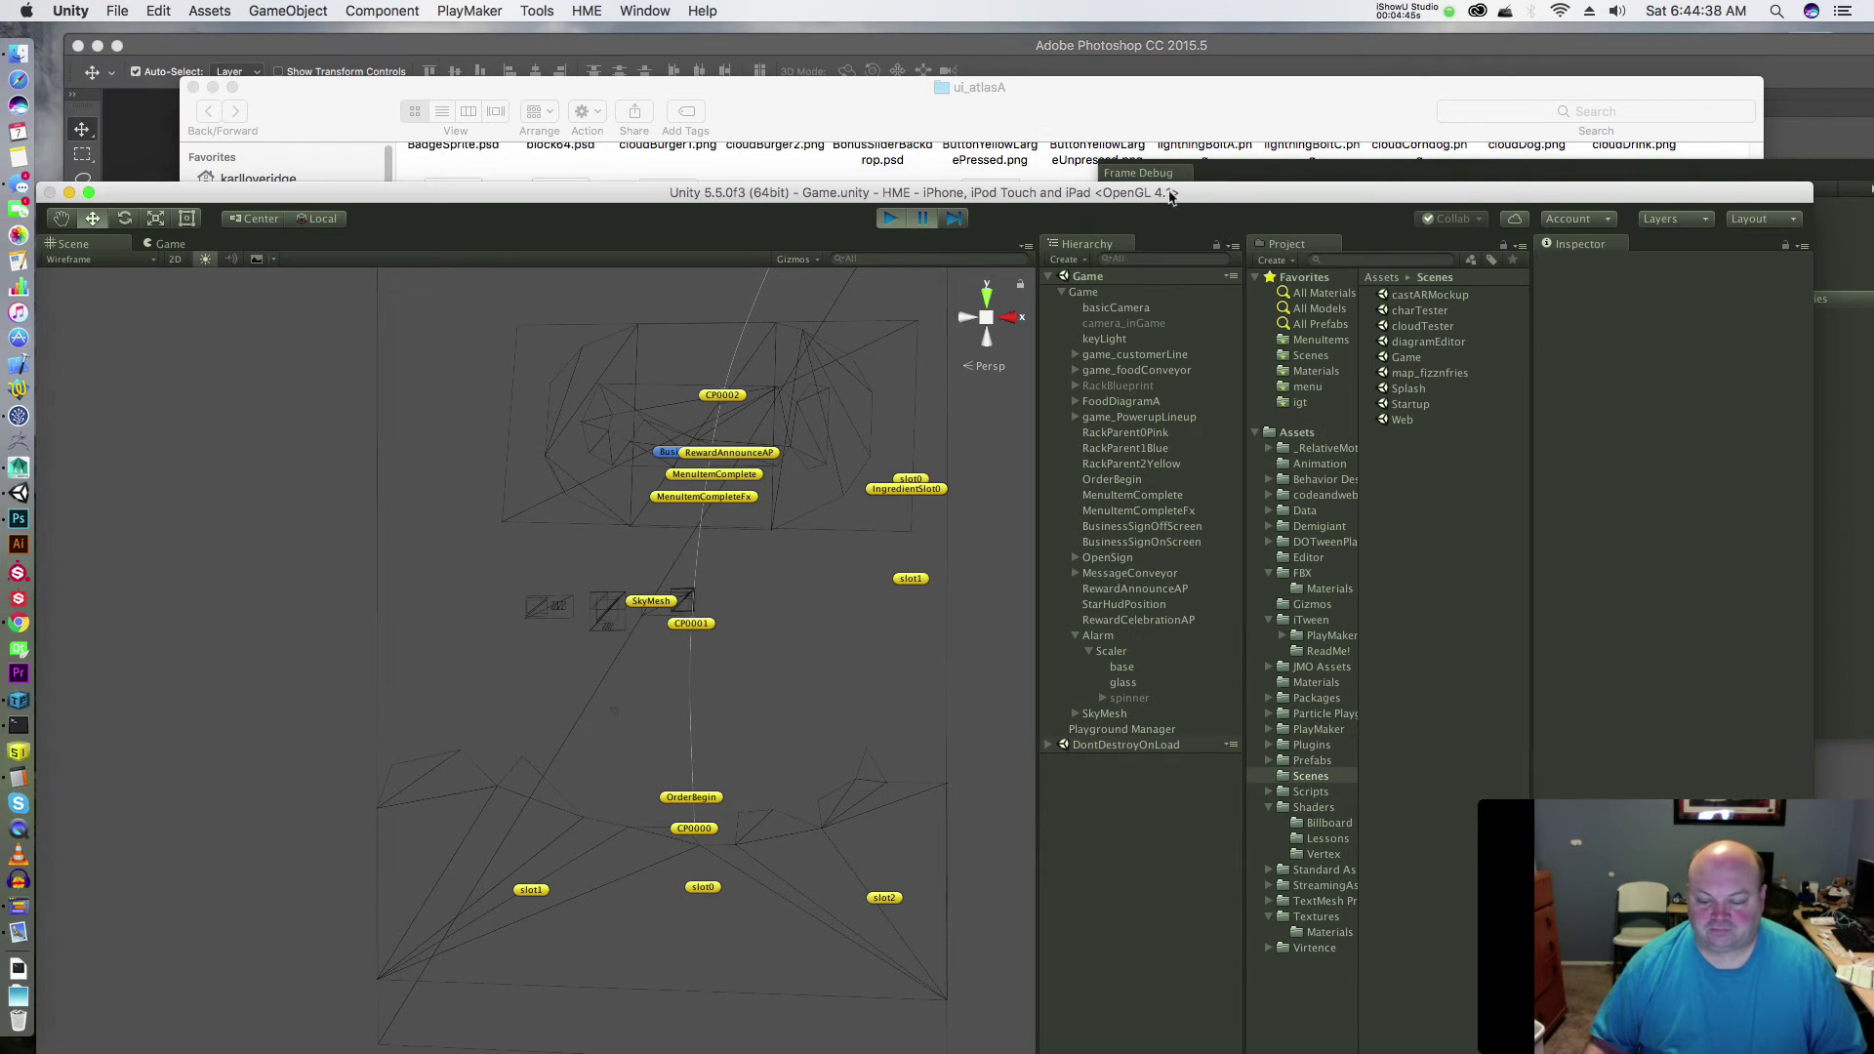
left_click_drag(1171, 195, 1180, 37)
left_click(1849, 177)
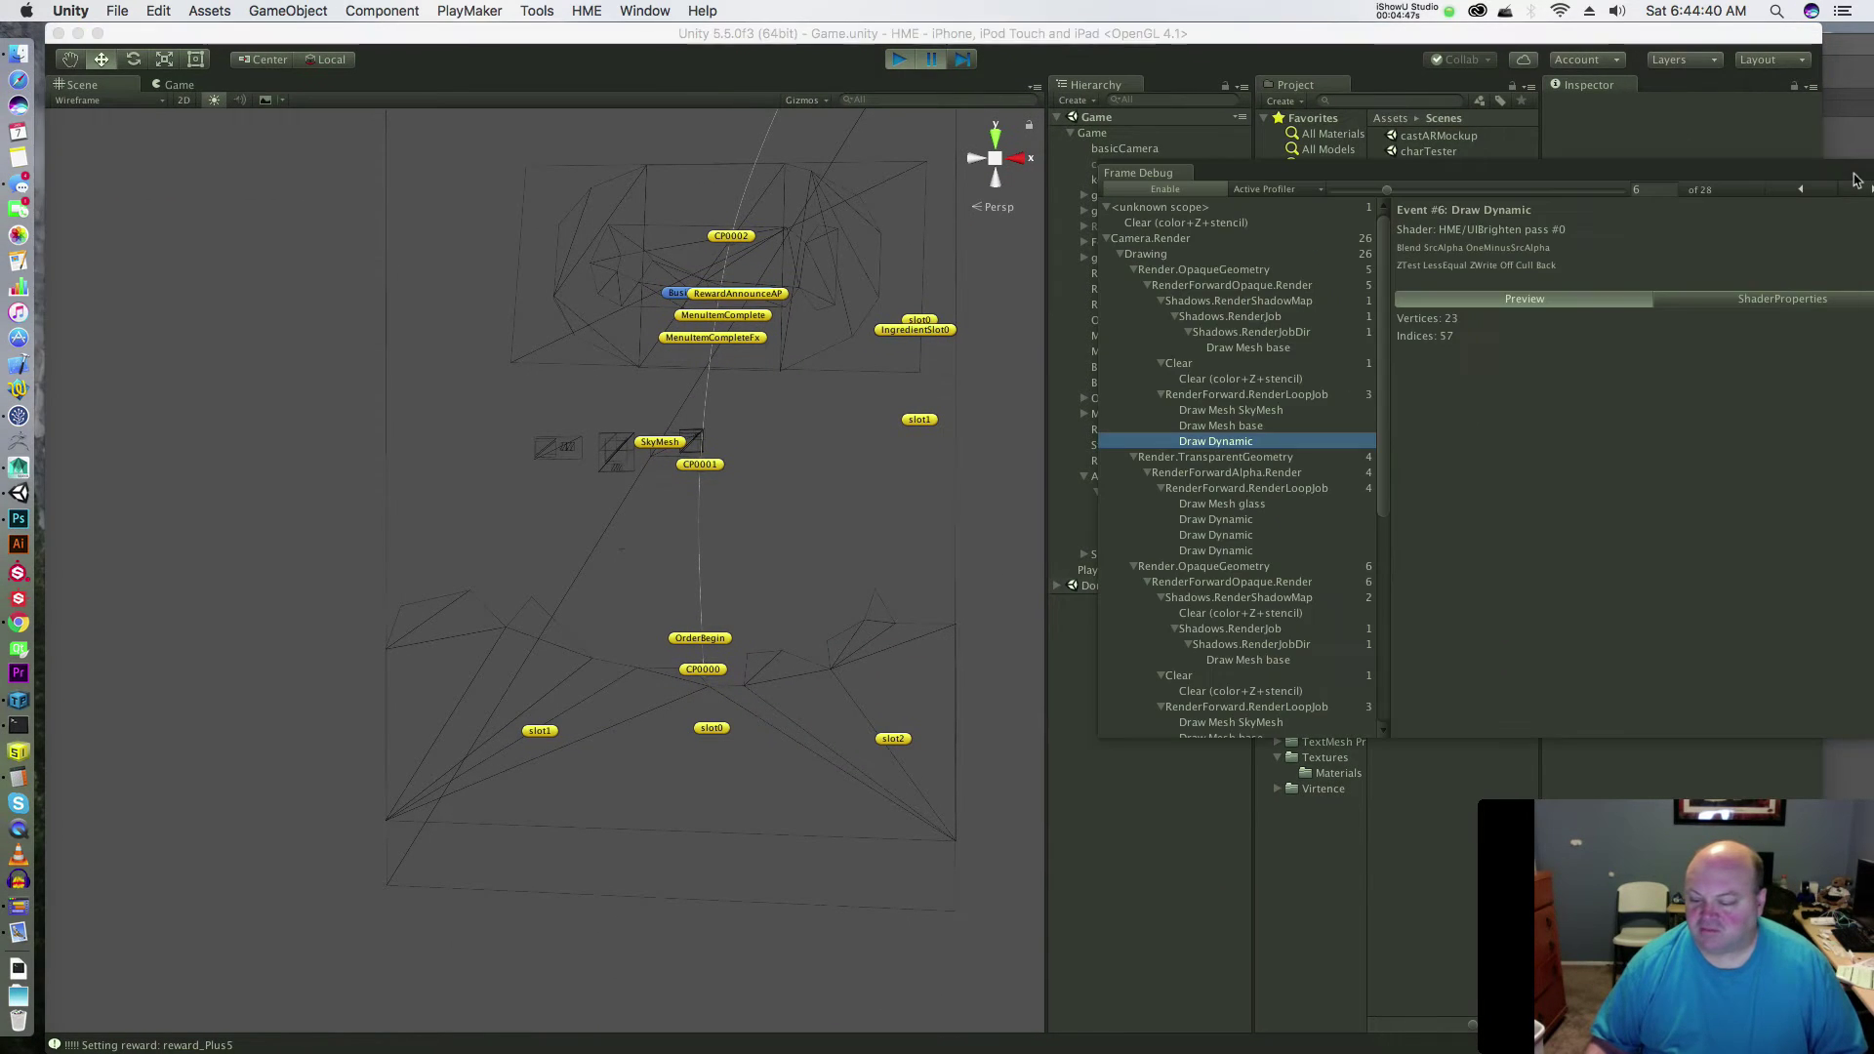
- Step through the frame's draw events, from TransparentGeometry to Shadows.RenderJob, ending on event 12 of 26
left_click(1266, 459)
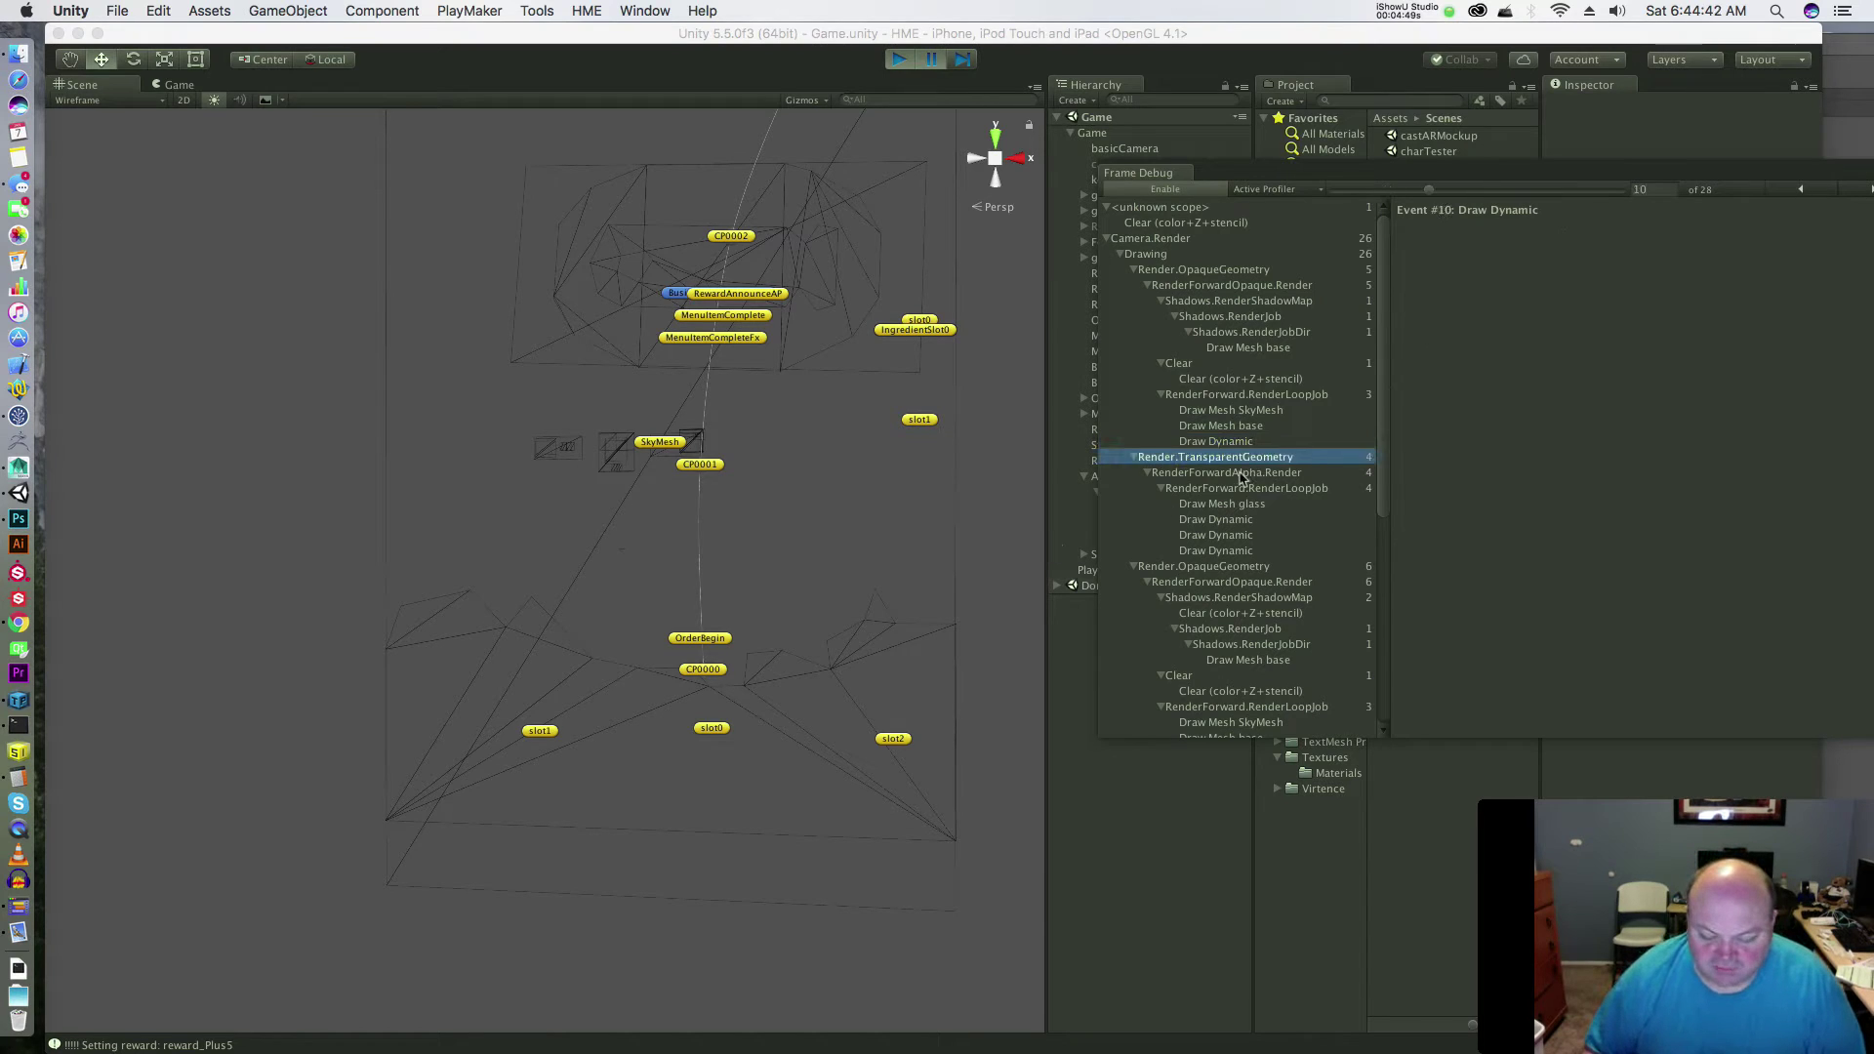
left_click(1236, 488)
left_click(1229, 574)
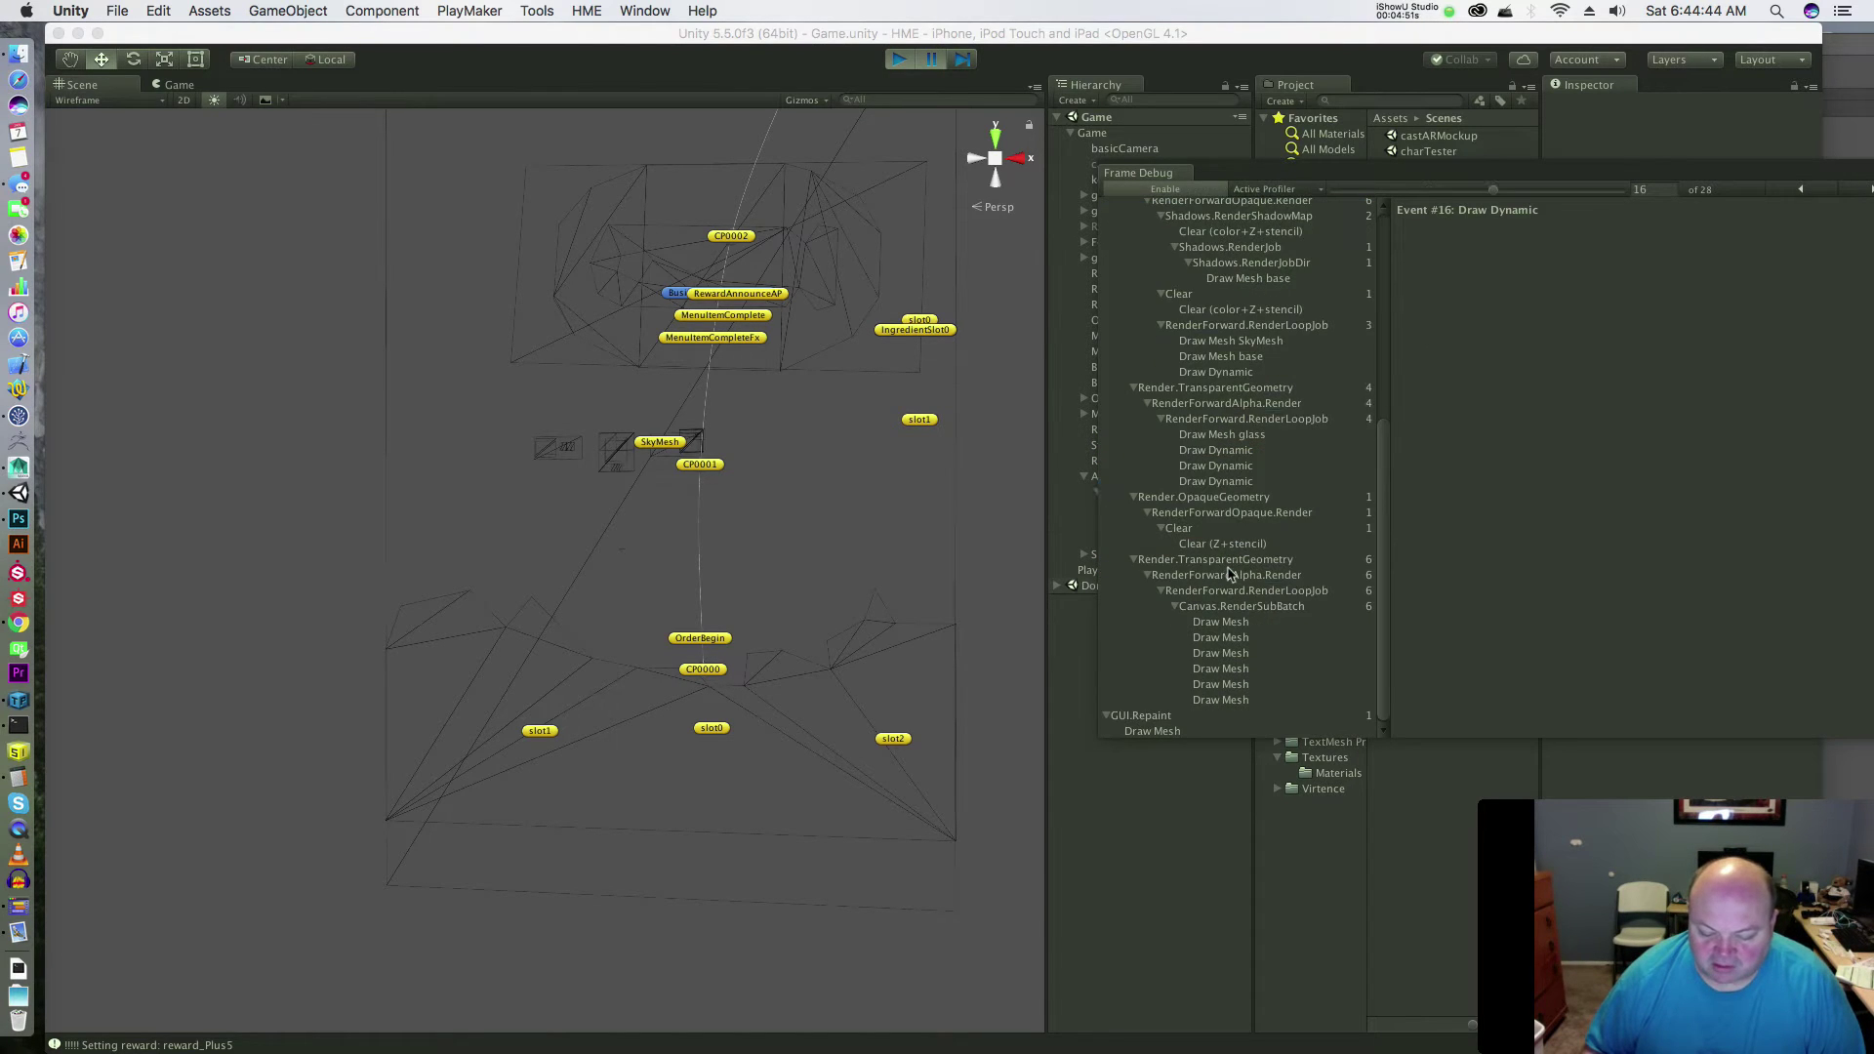
left_click(1198, 681)
key("Up")
key("Up")
key("Up")
key("Up")
key("Up")
key("Up")
key("Up")
key("Up")
key("Up")
key("Up")
key("Up")
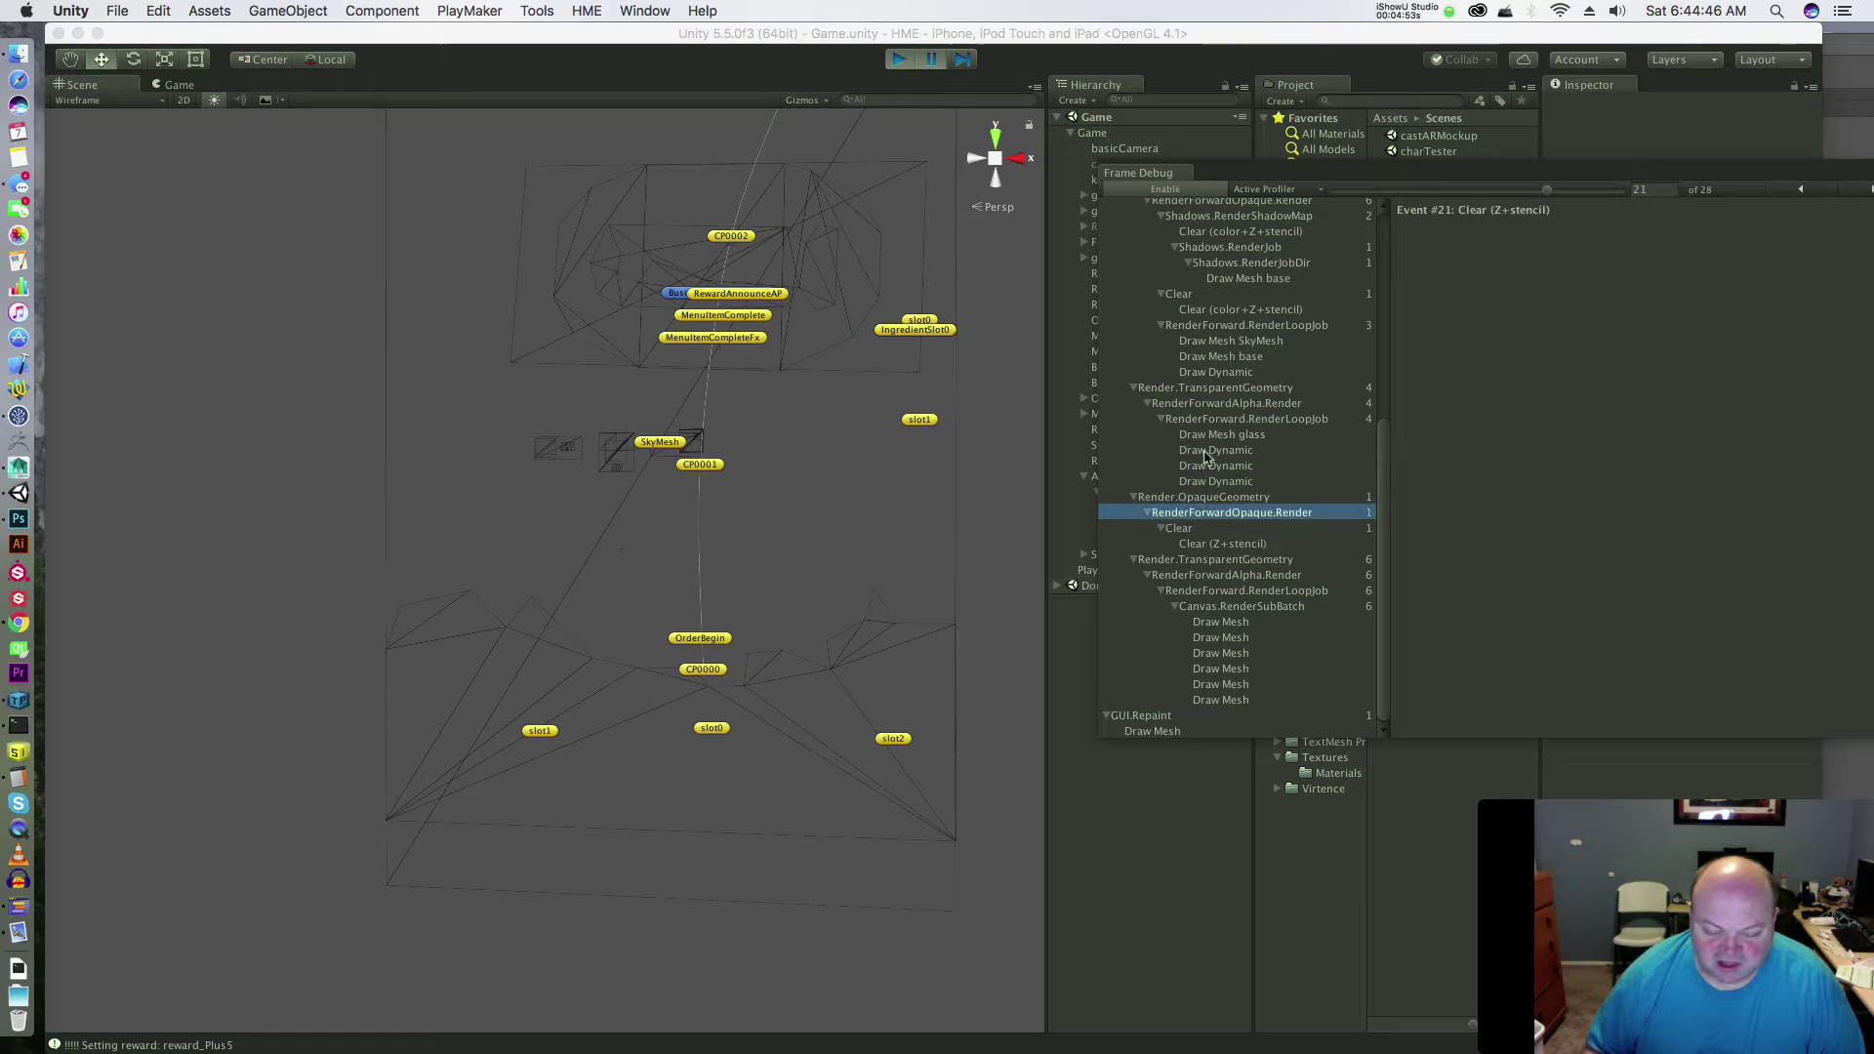
left_click(1147, 731)
left_click(1206, 498)
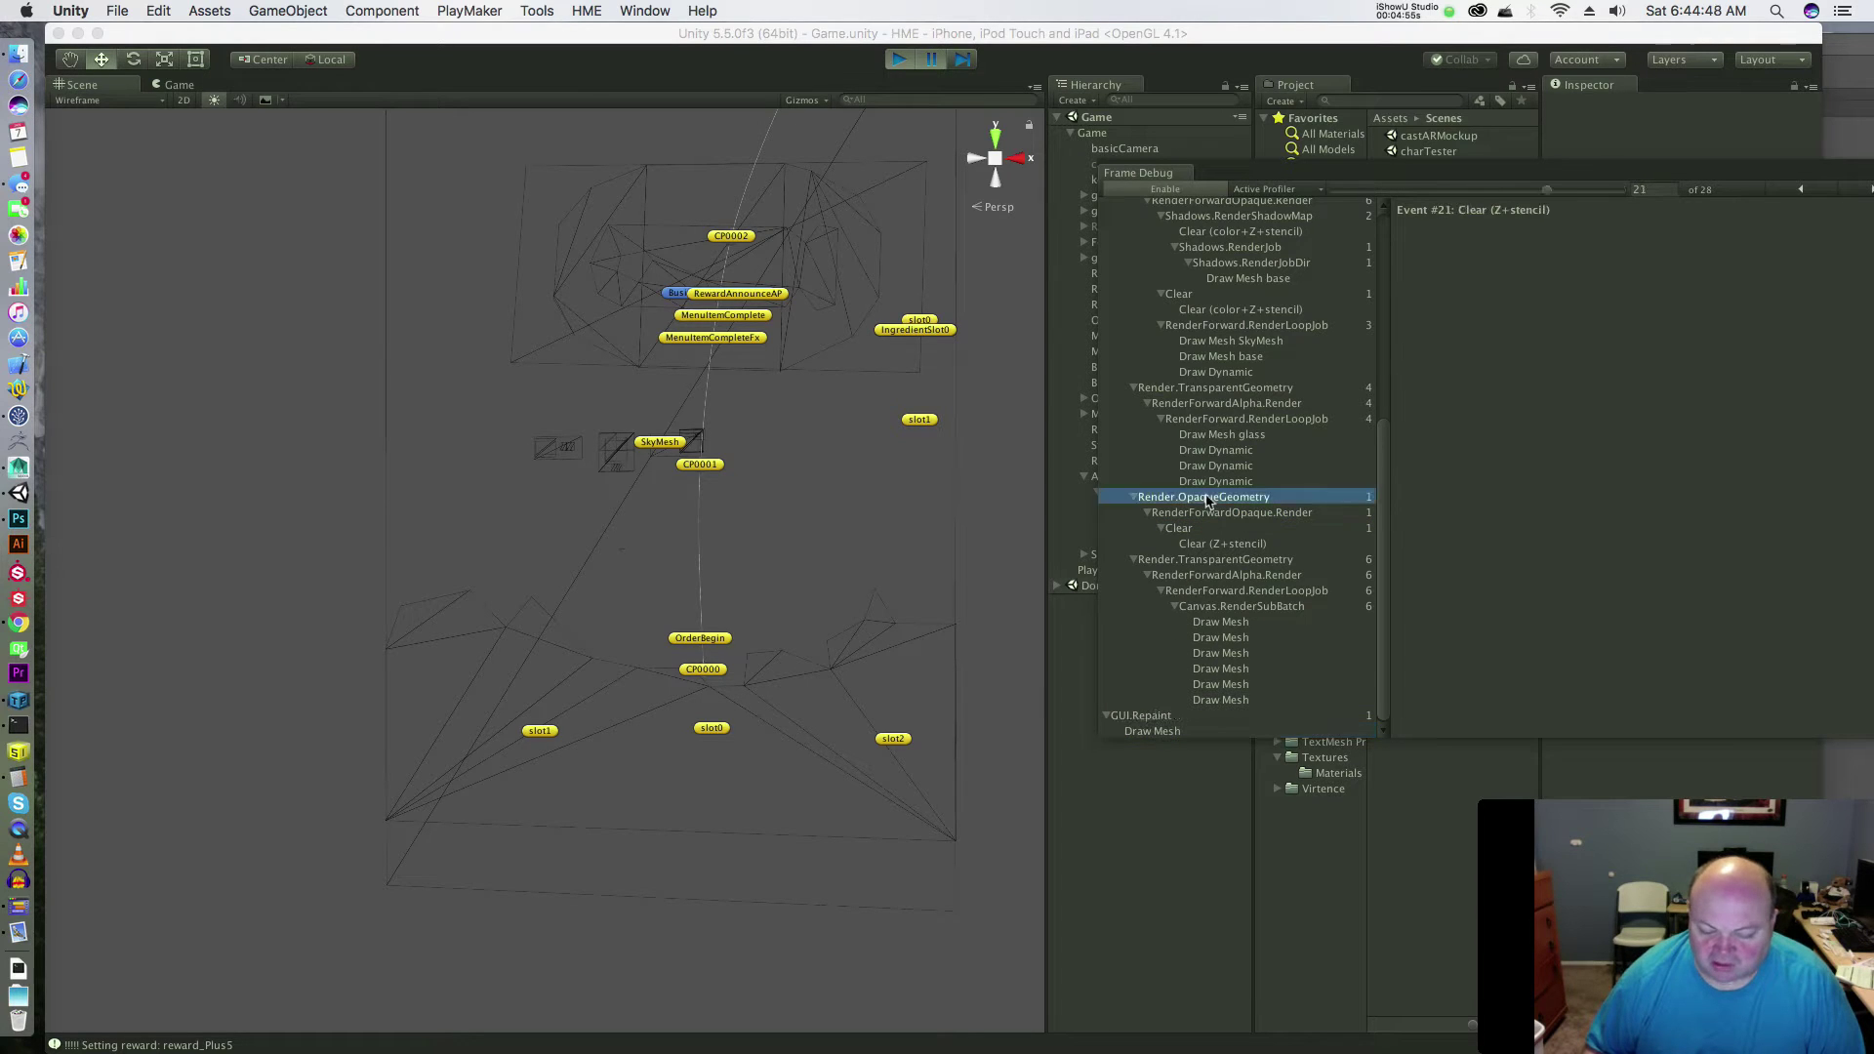
left_click(1245, 374)
scroll(1226, 415, "up", 5)
left_click(1220, 454)
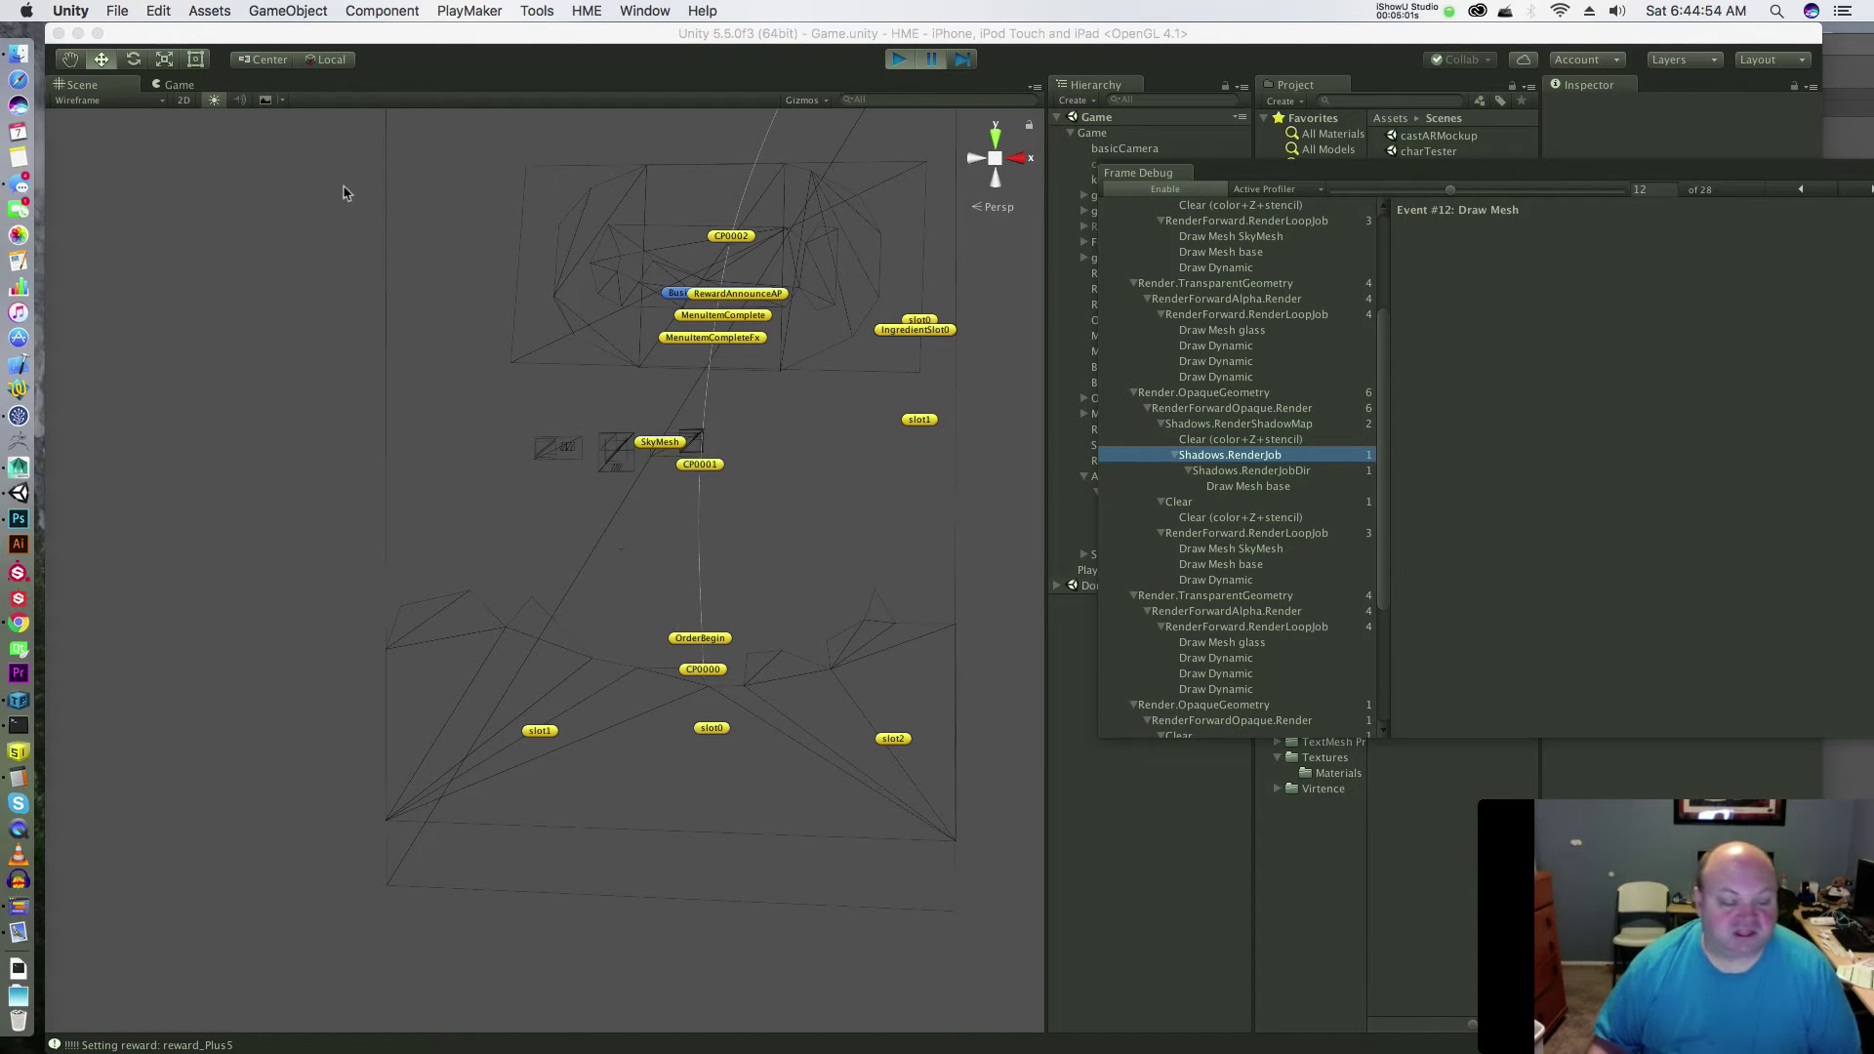
- Set the Scene view back to Shaded rendering and switch to the Game view
left_click(75, 101)
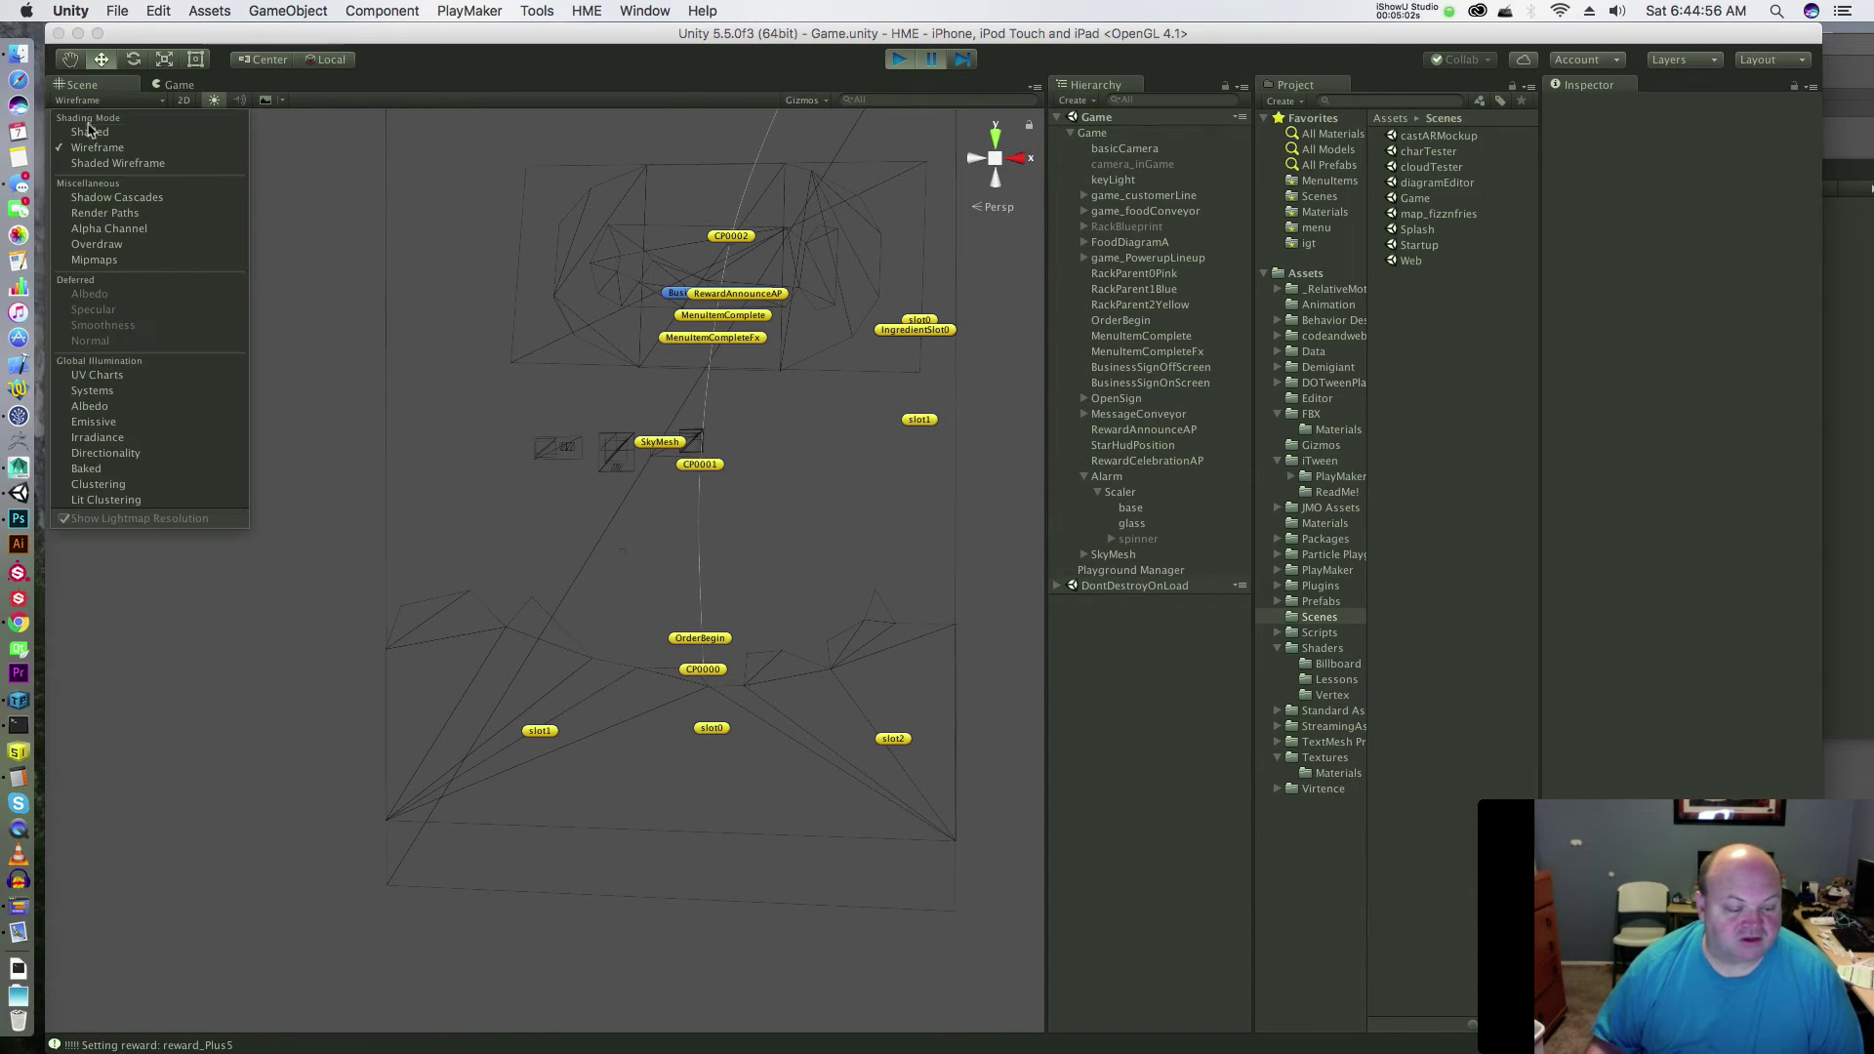
left_click(90, 131)
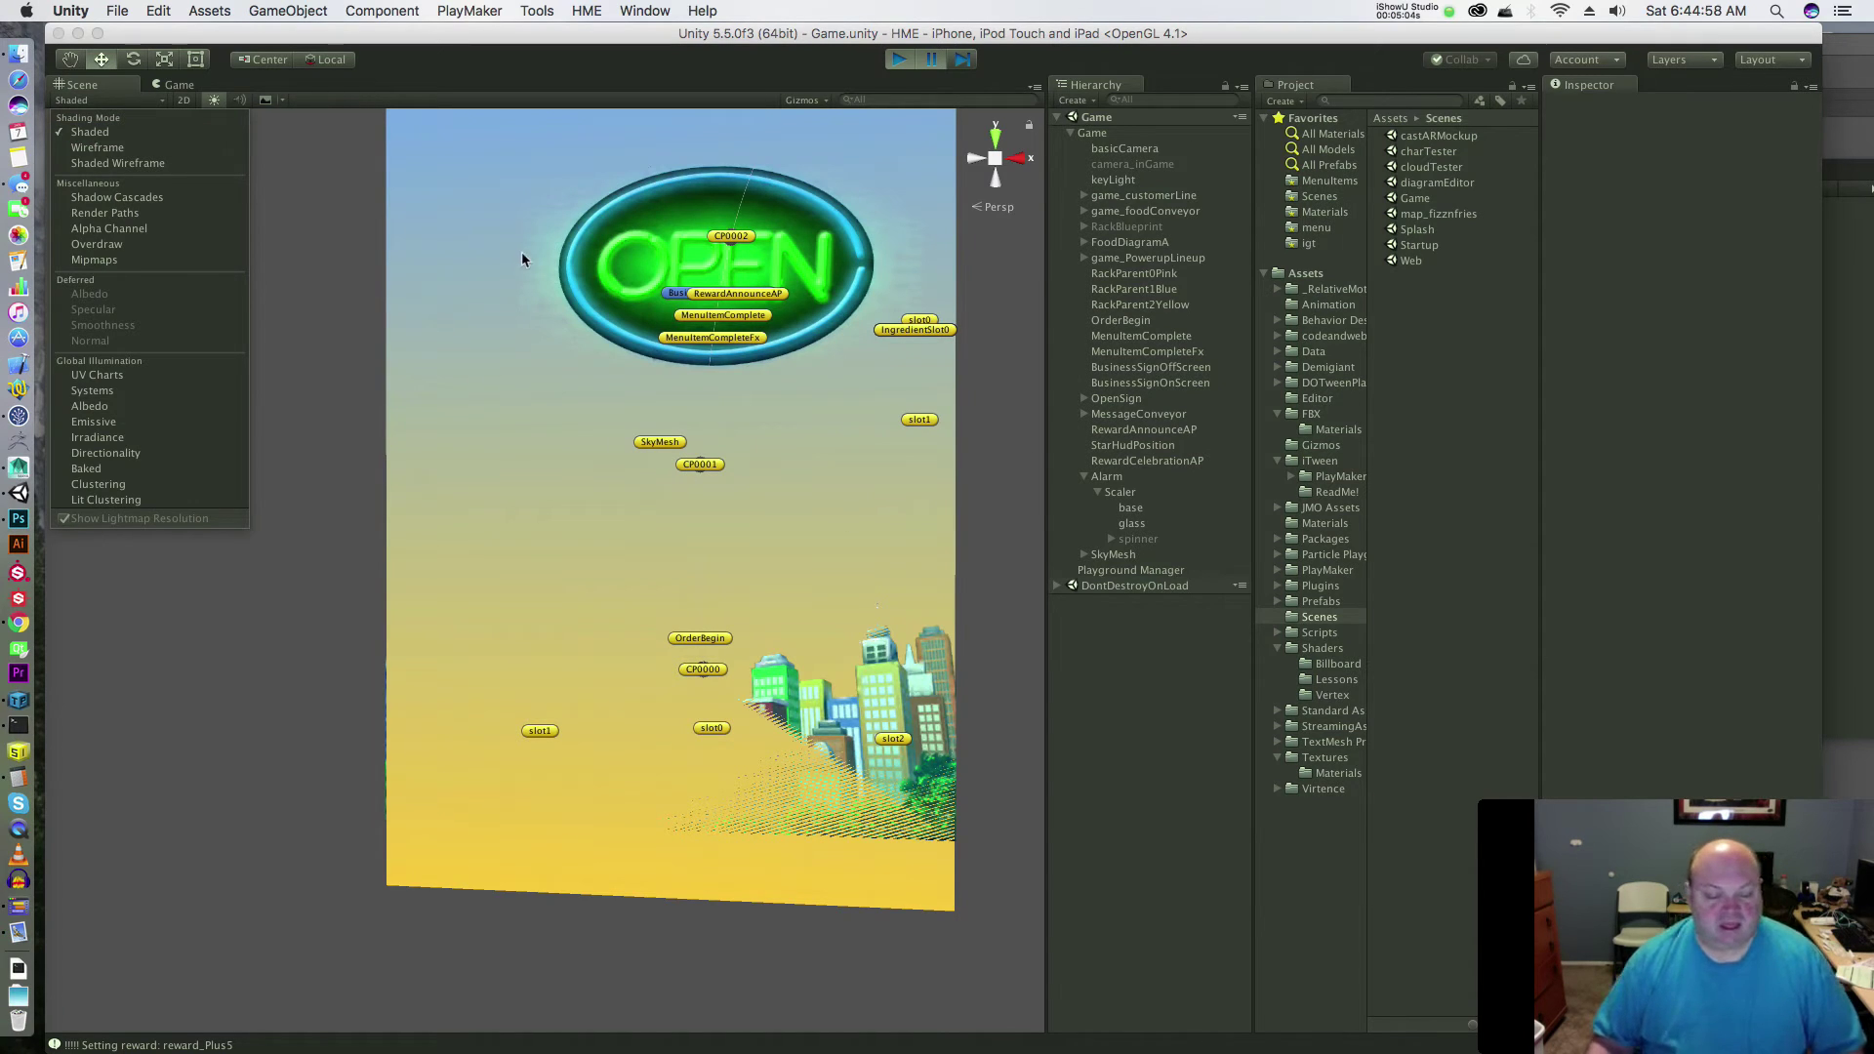
left_click(176, 87)
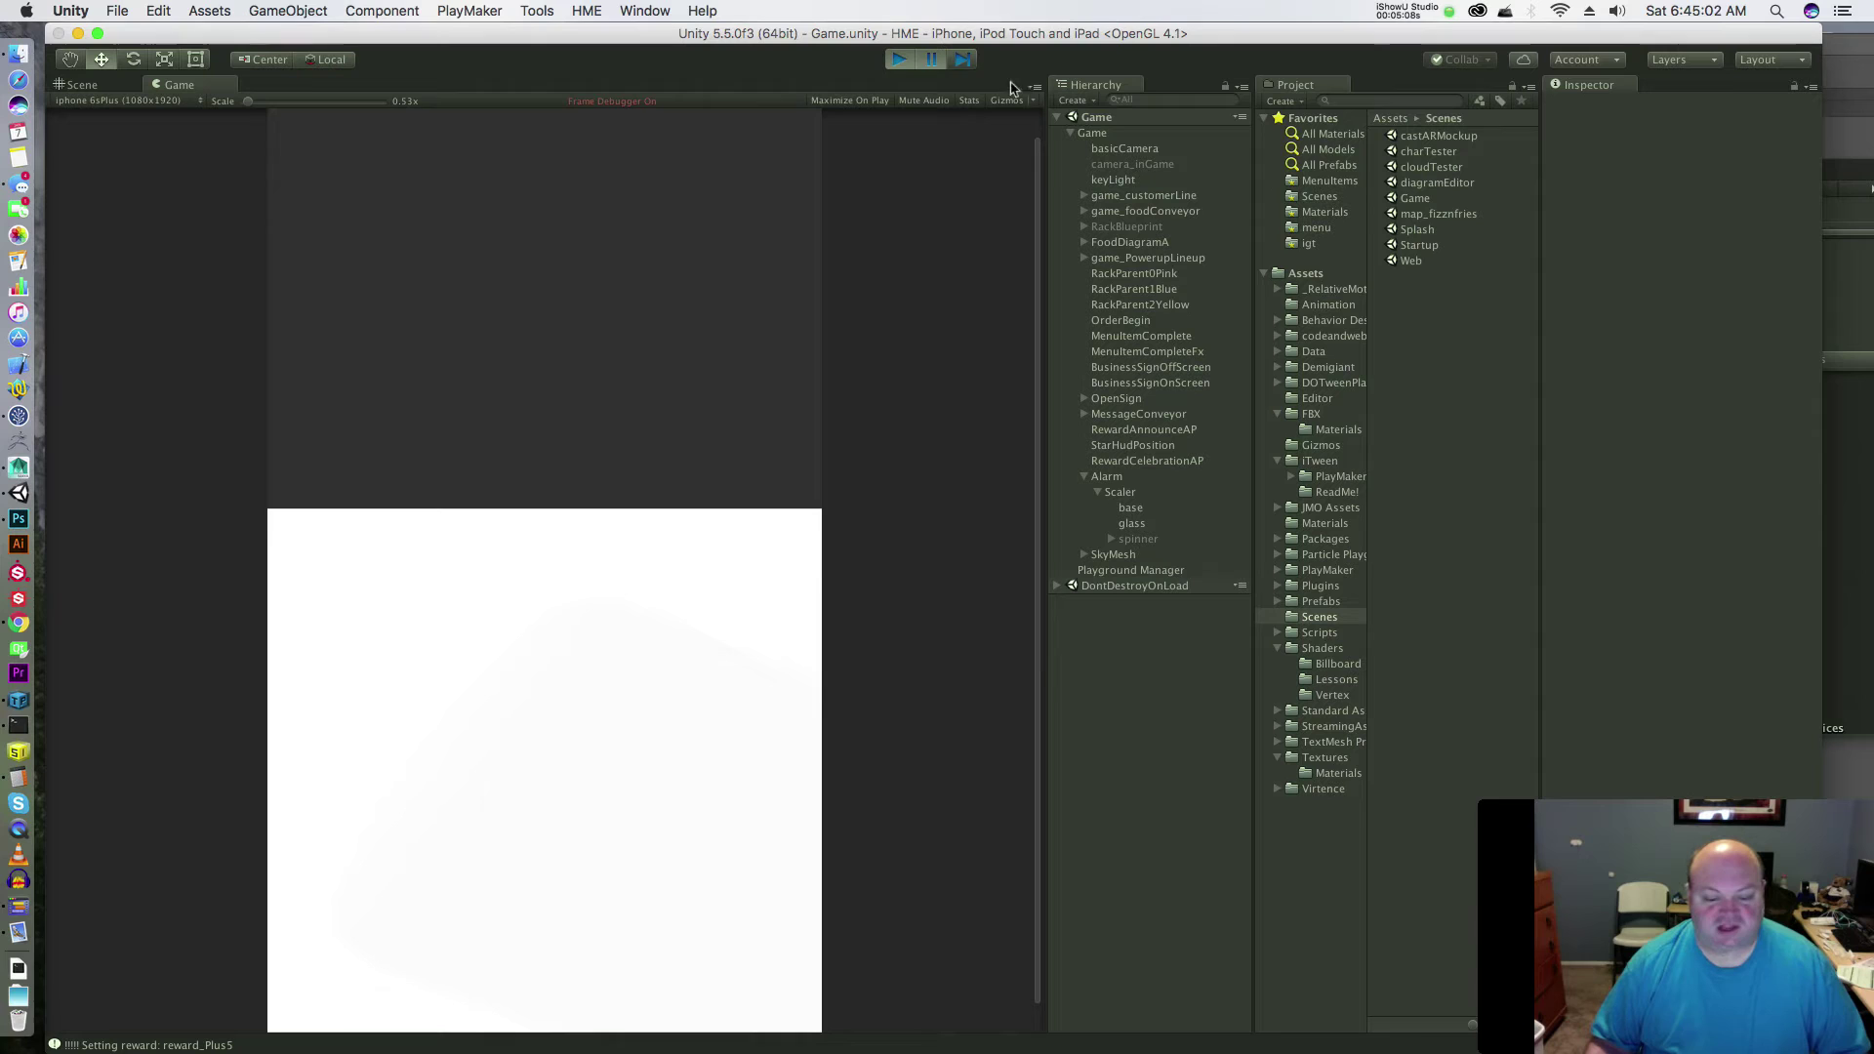
- Resume the game briefly, then stop Play mode to return to the Startup scene
left_click(941, 63)
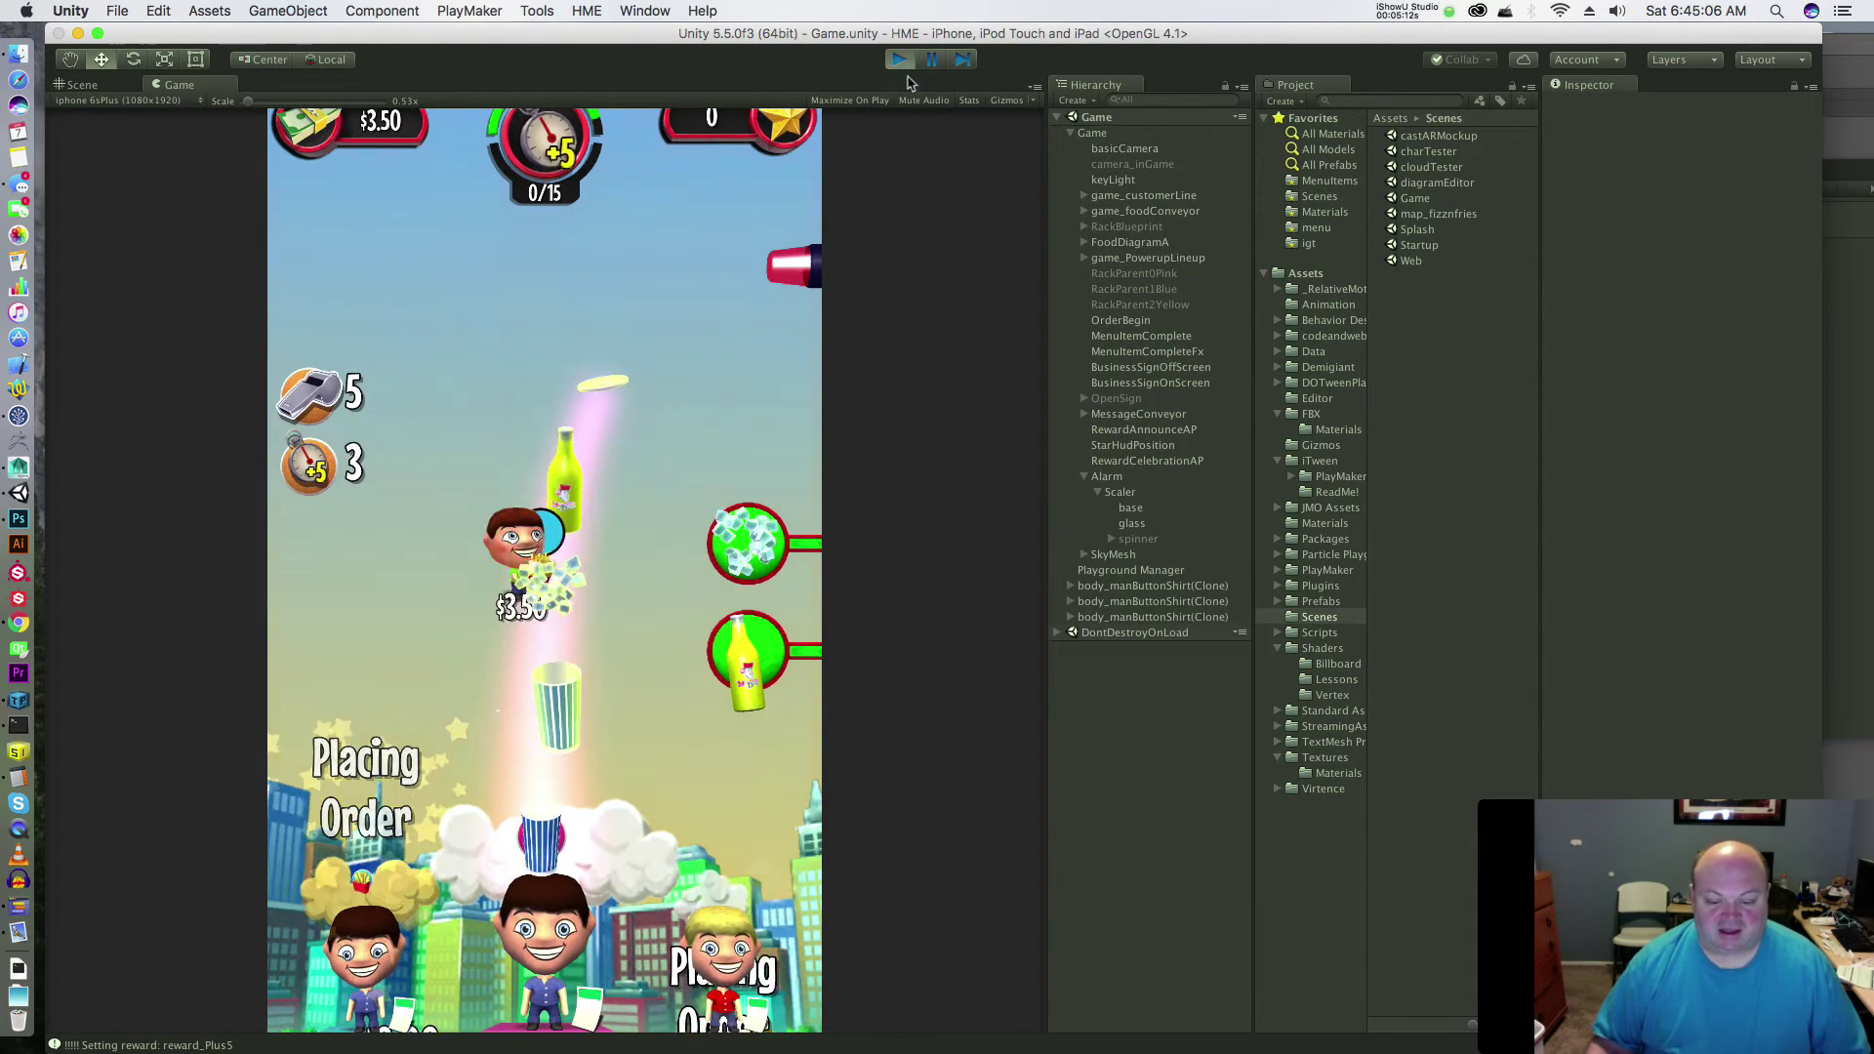
left_click(899, 60)
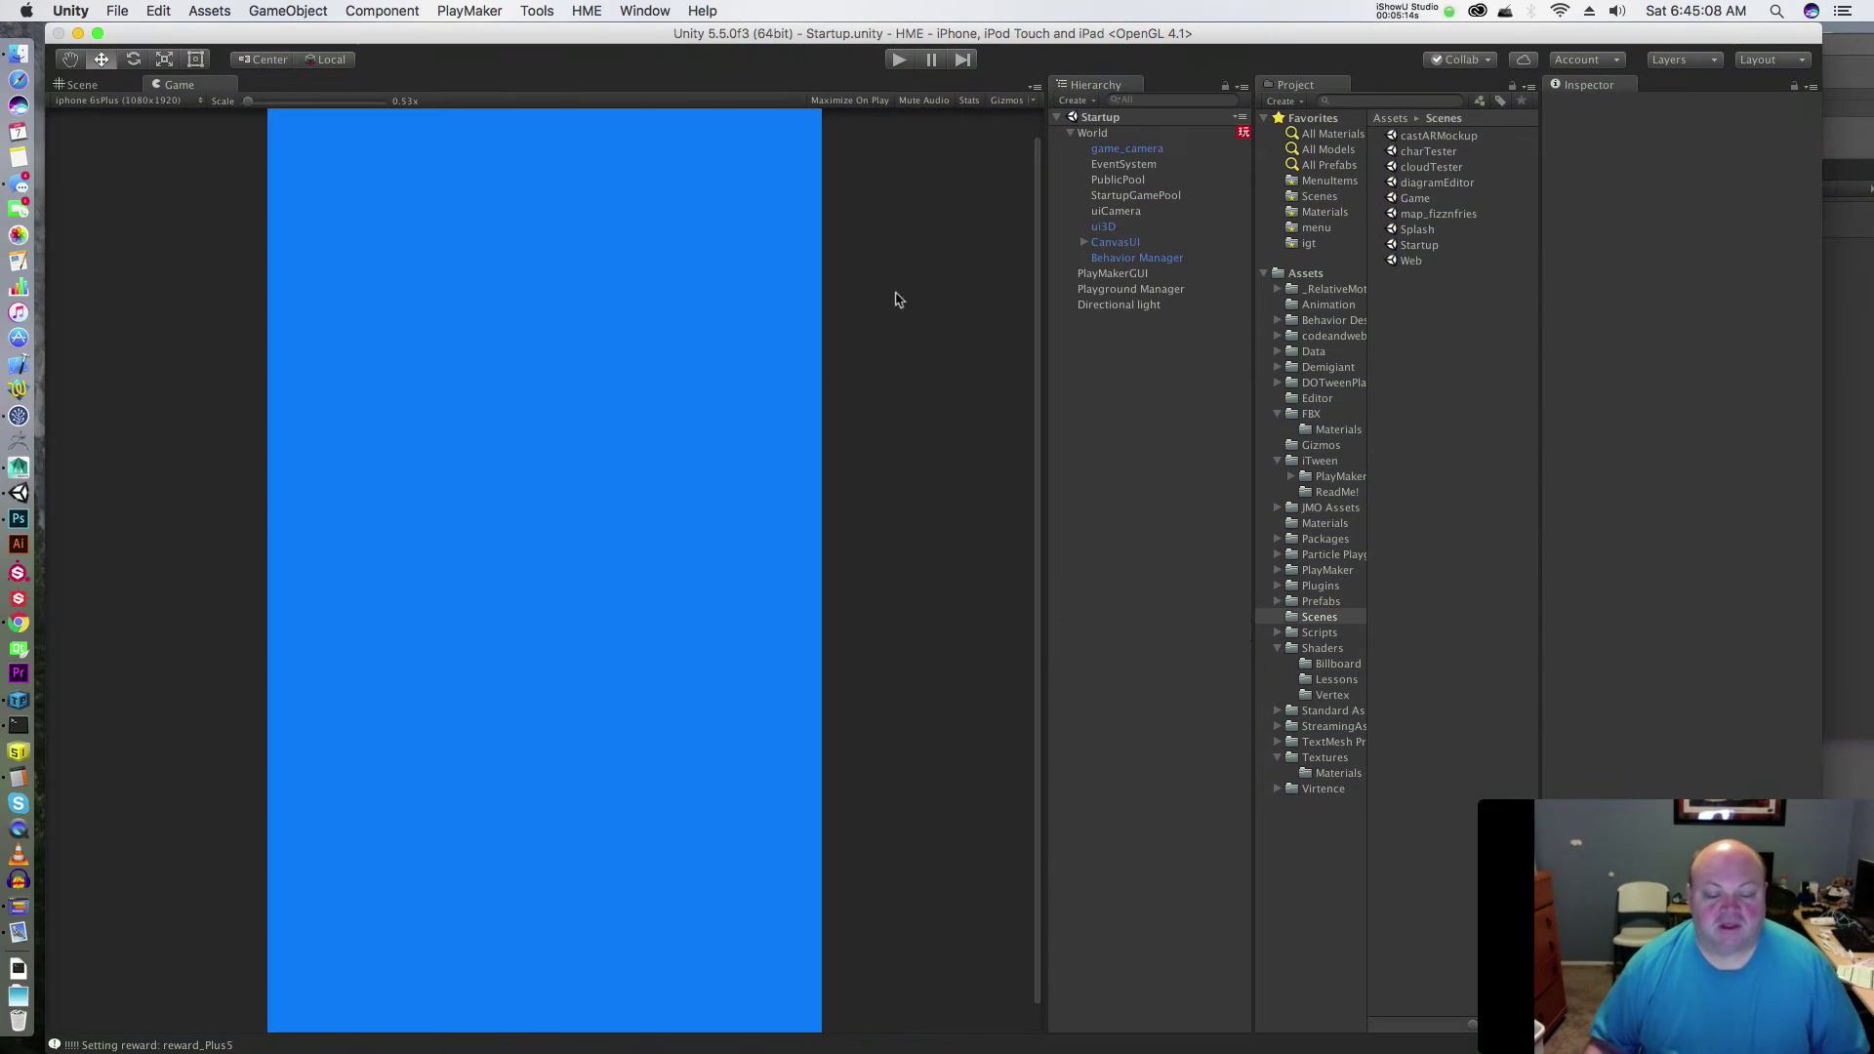
key("super+Tab")
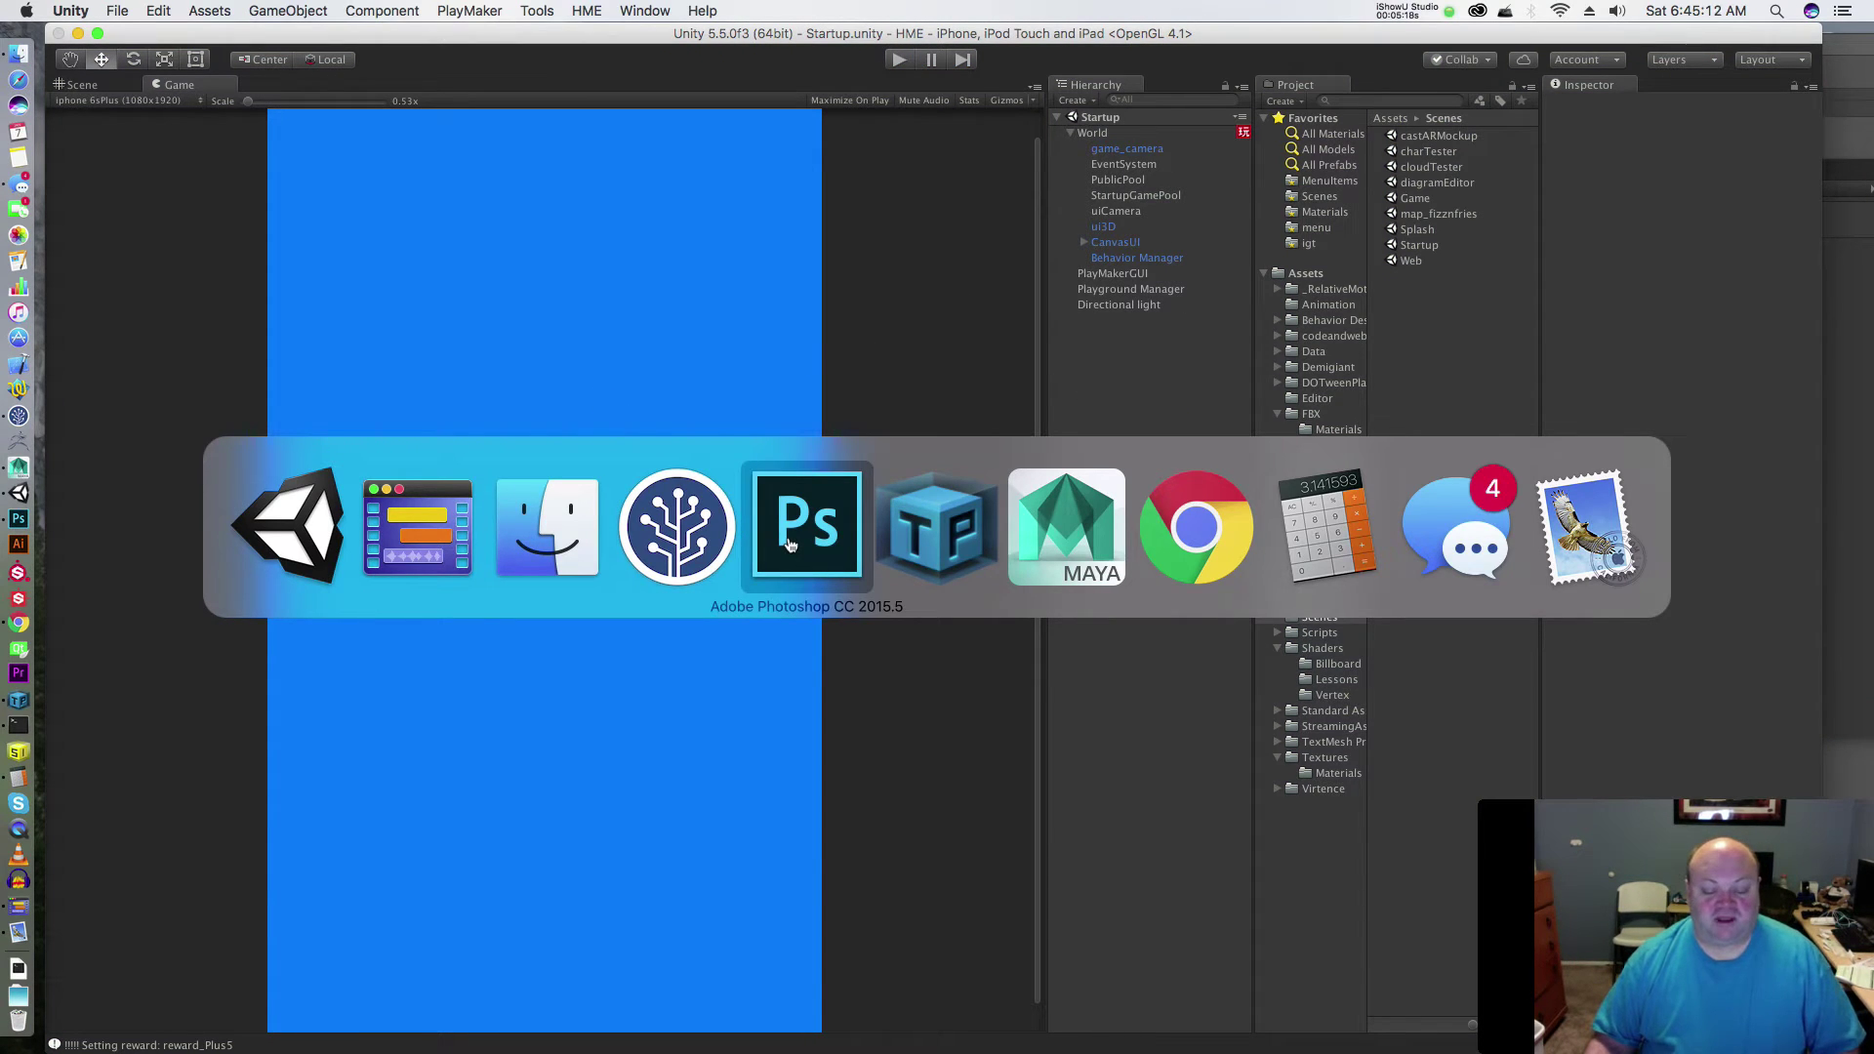
- Bring up TexturePacker's ui_atlasA.tps project, move its window up, then open a new Chrome tab
left_click(964, 532)
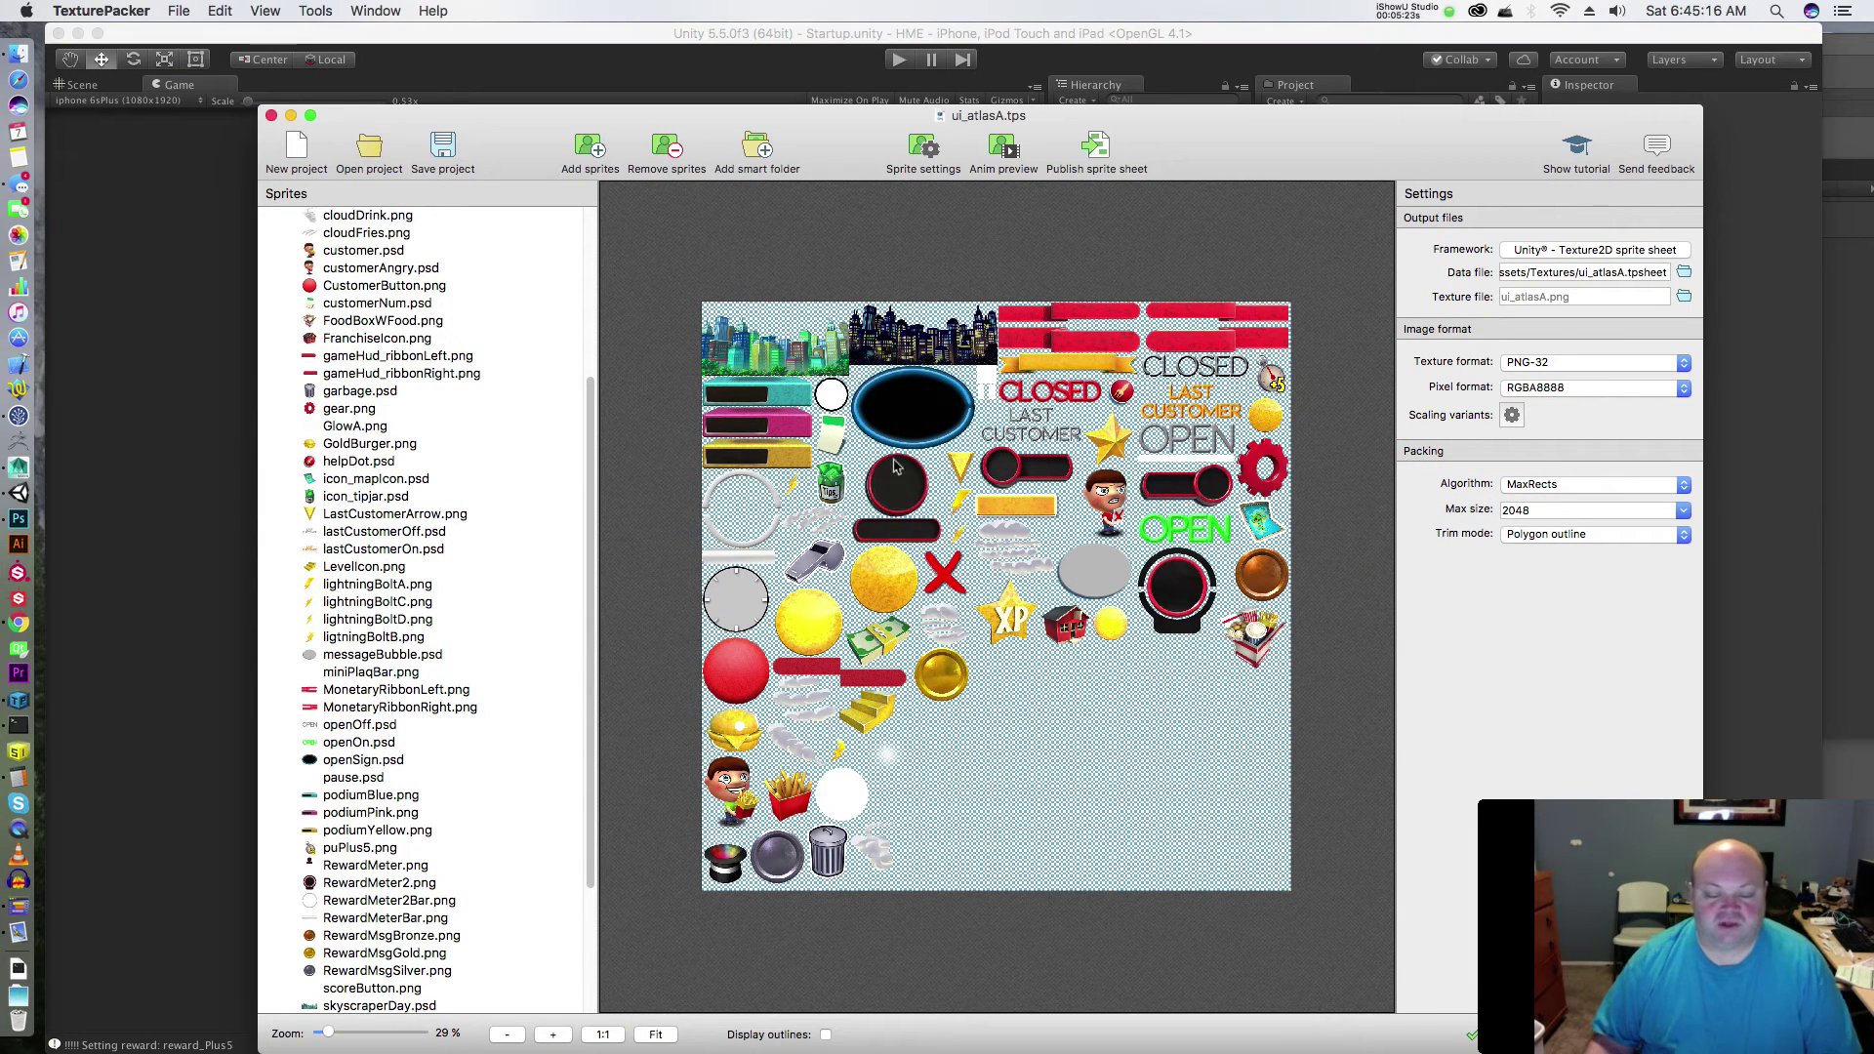
mouse_move(854, 444)
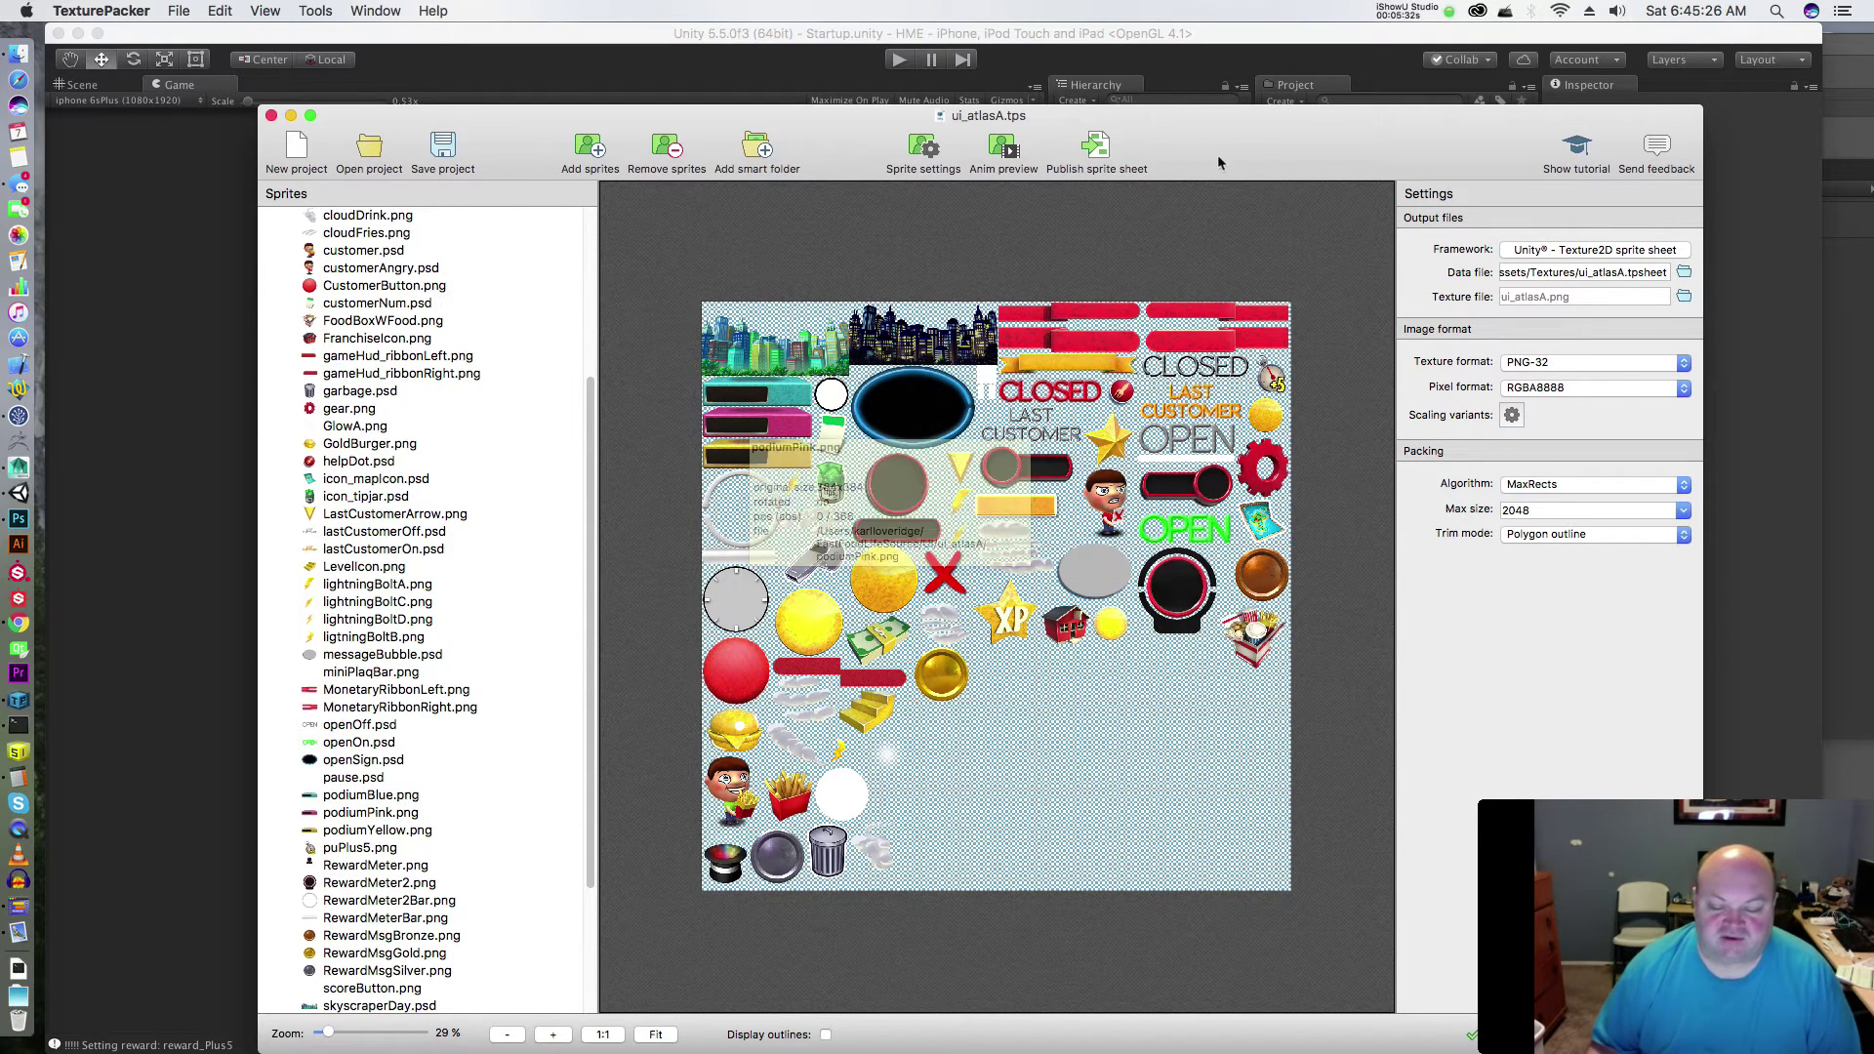
left_click_drag(1225, 158, 1214, 111)
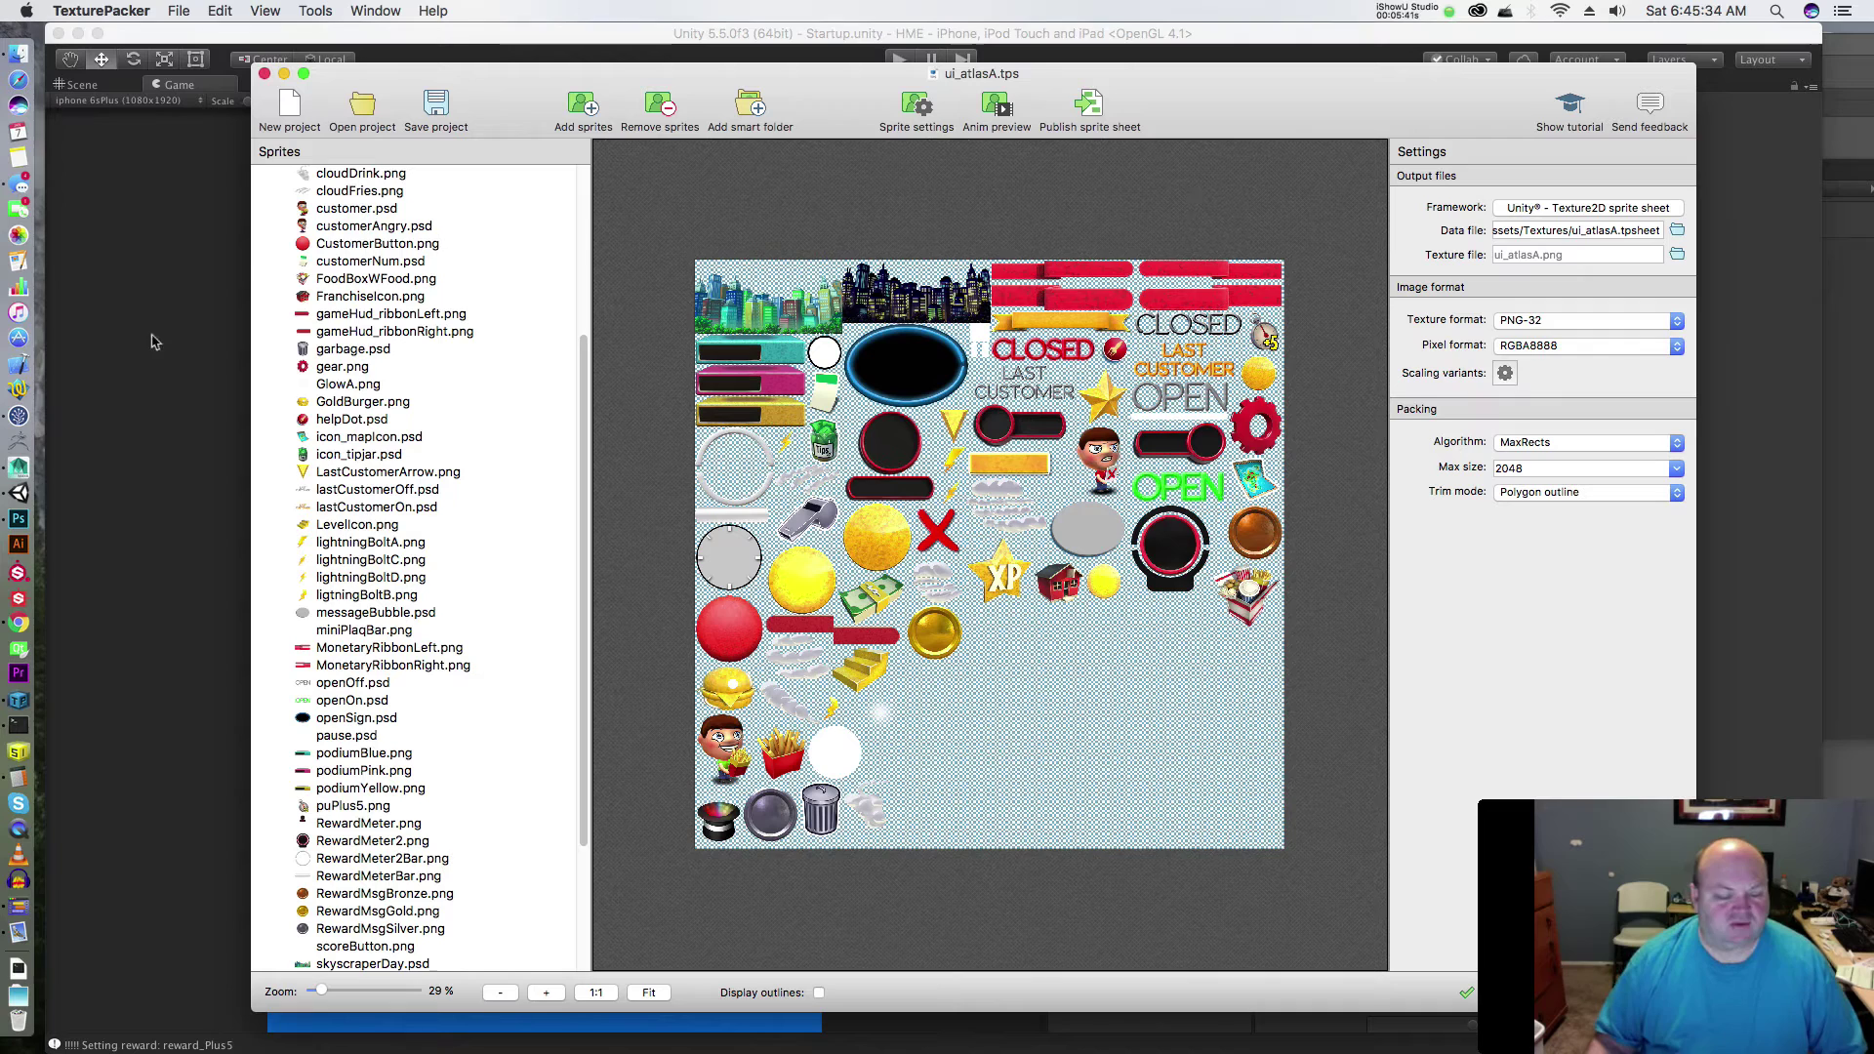
left_click(19, 624)
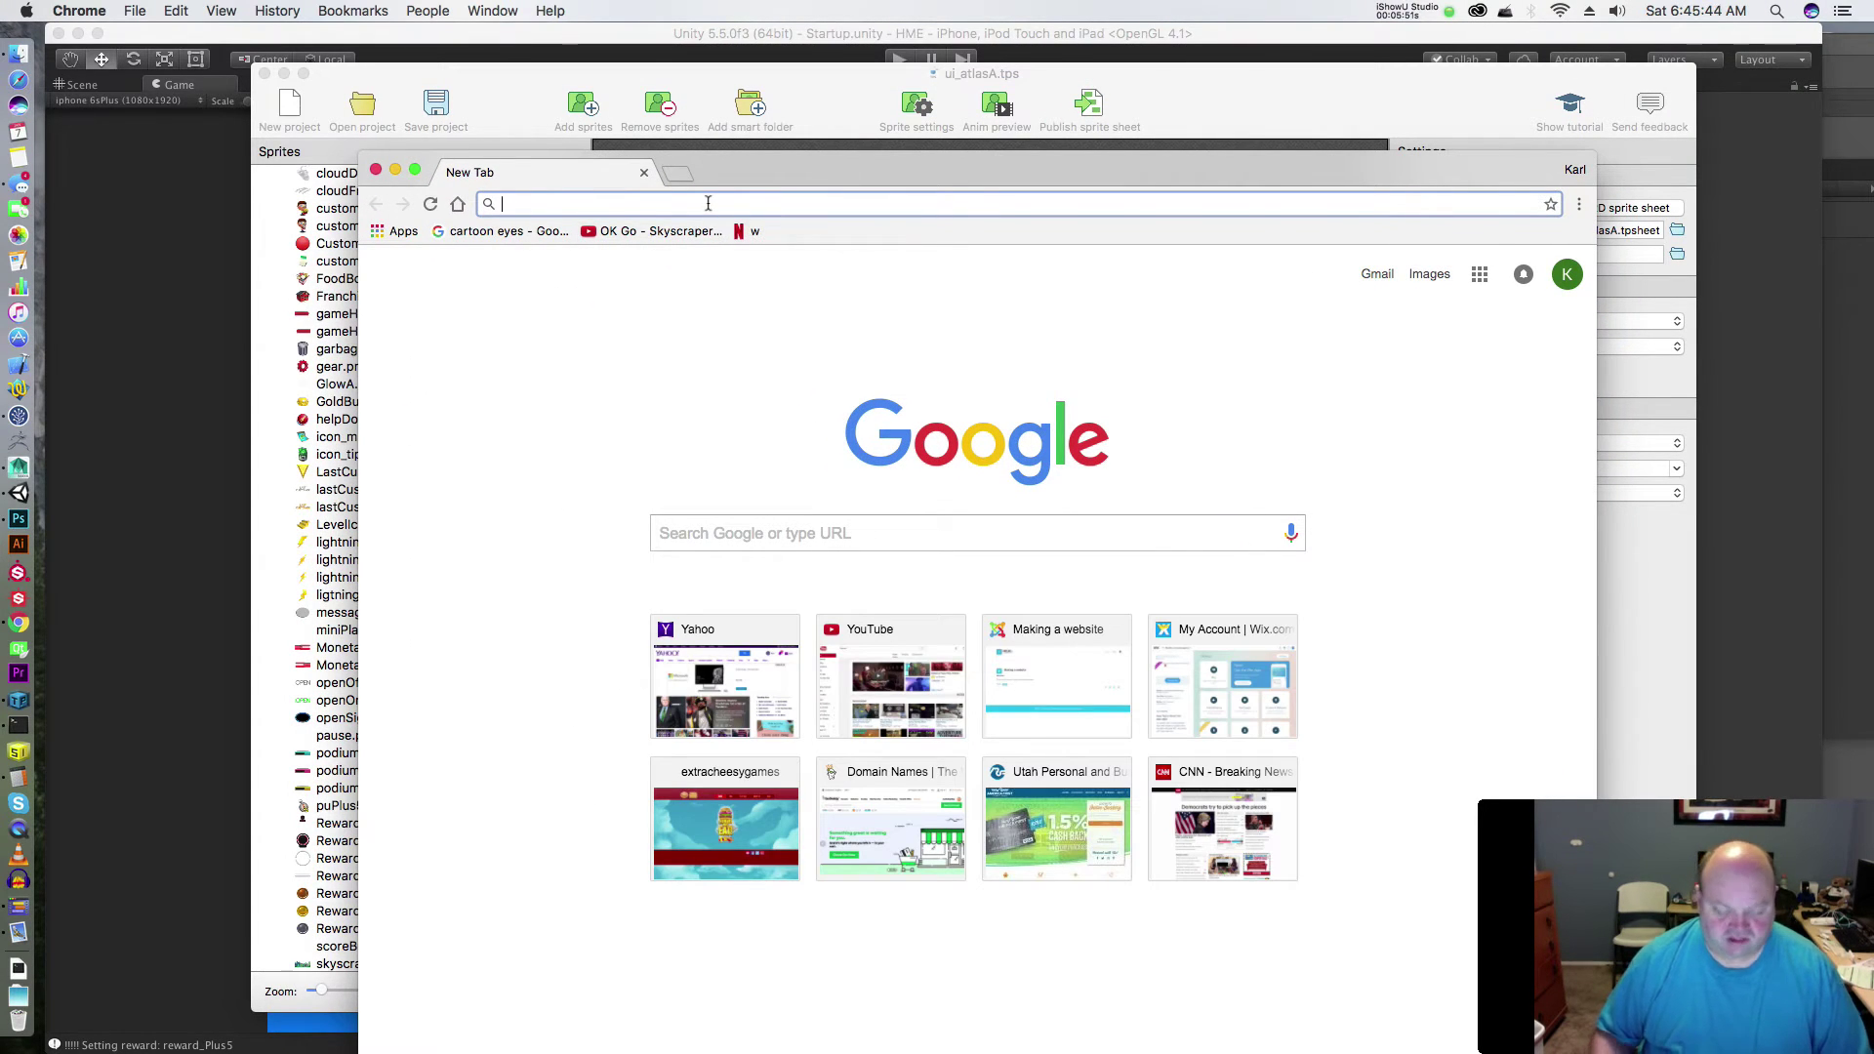
- Search Google for 'unity asset store', then search the store for 'texture packer'
type("unity asset store")
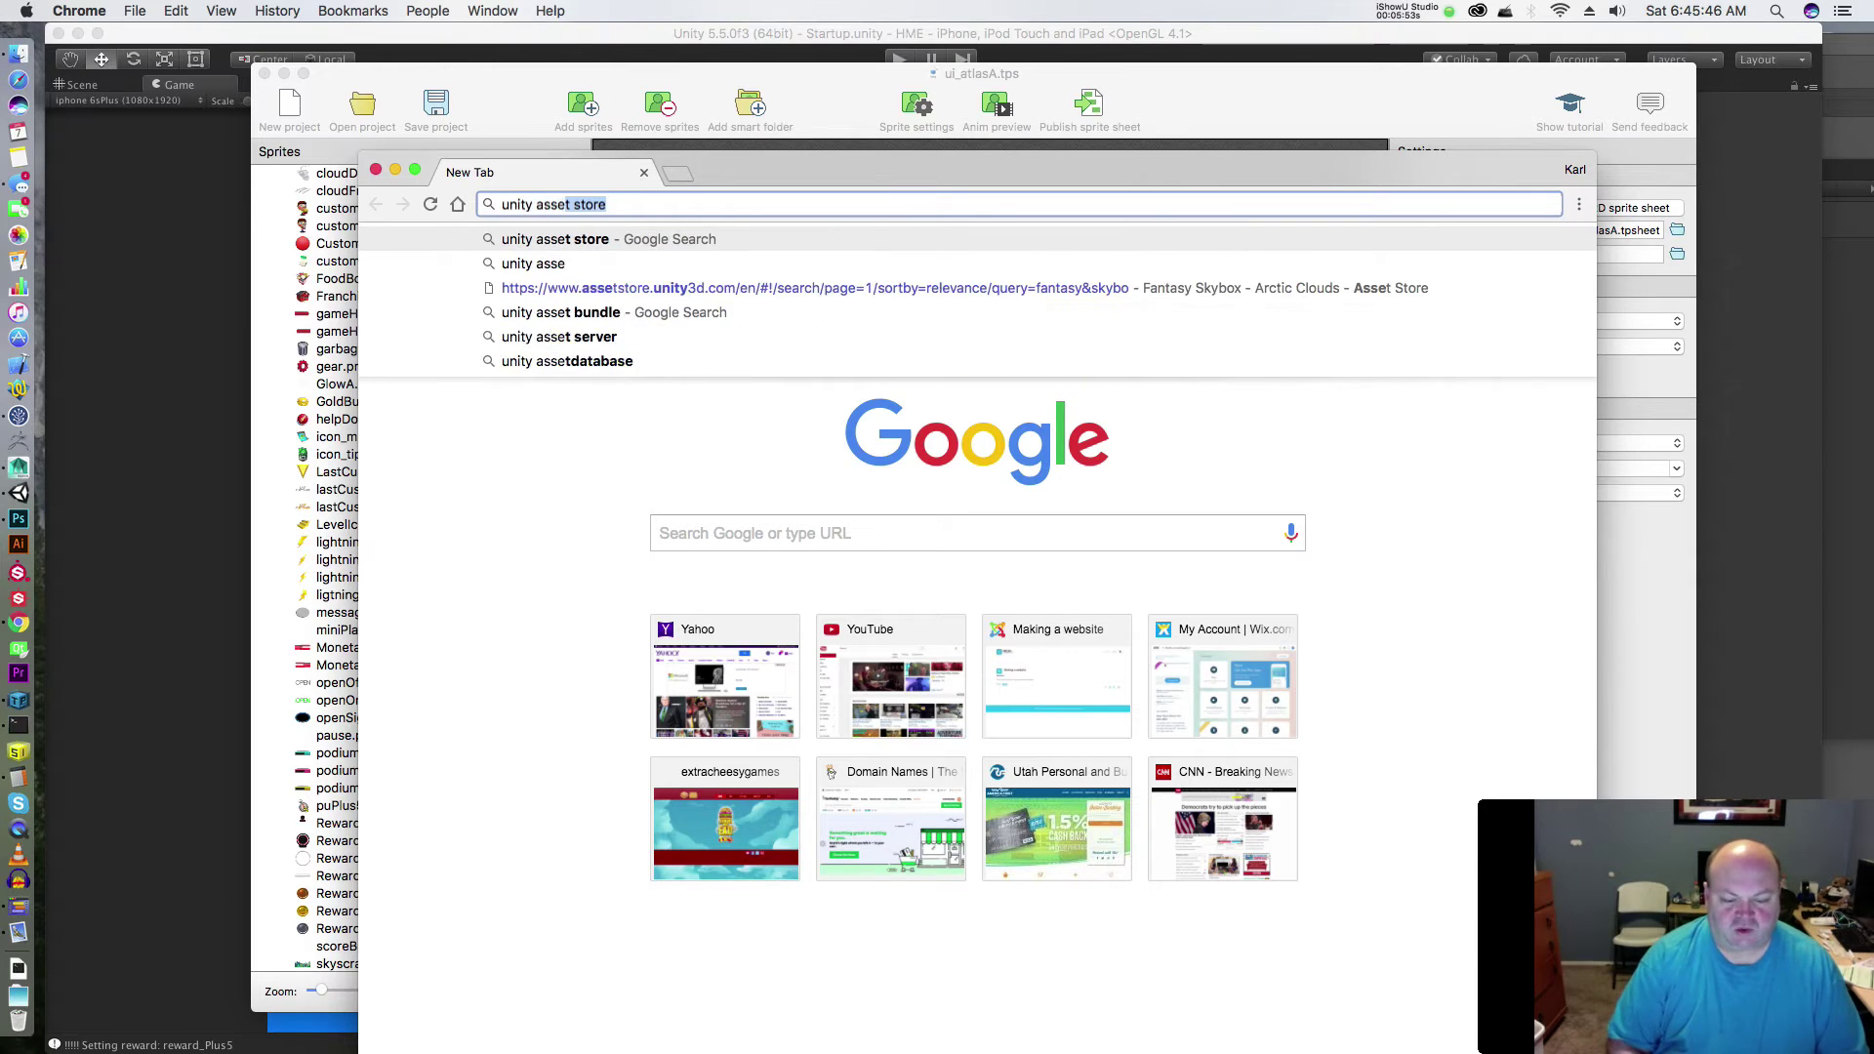
key("Return")
left_click(639, 426)
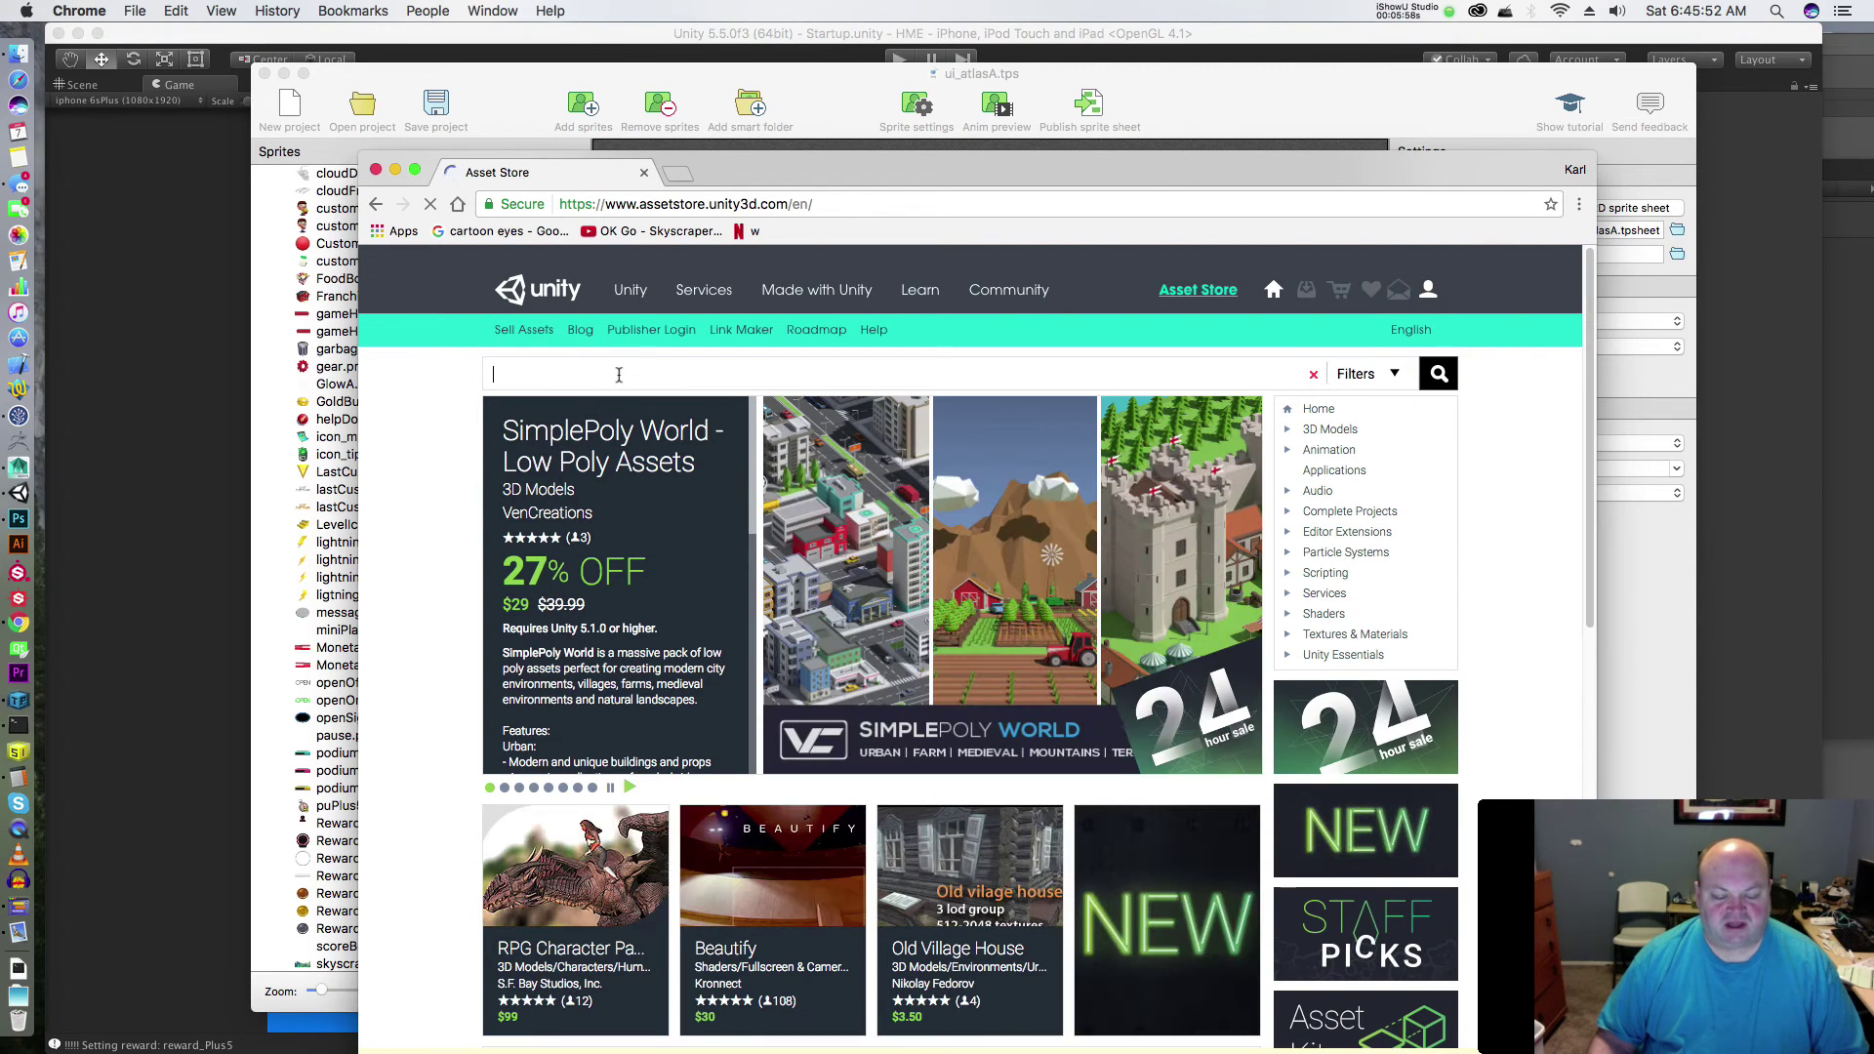
type("textu")
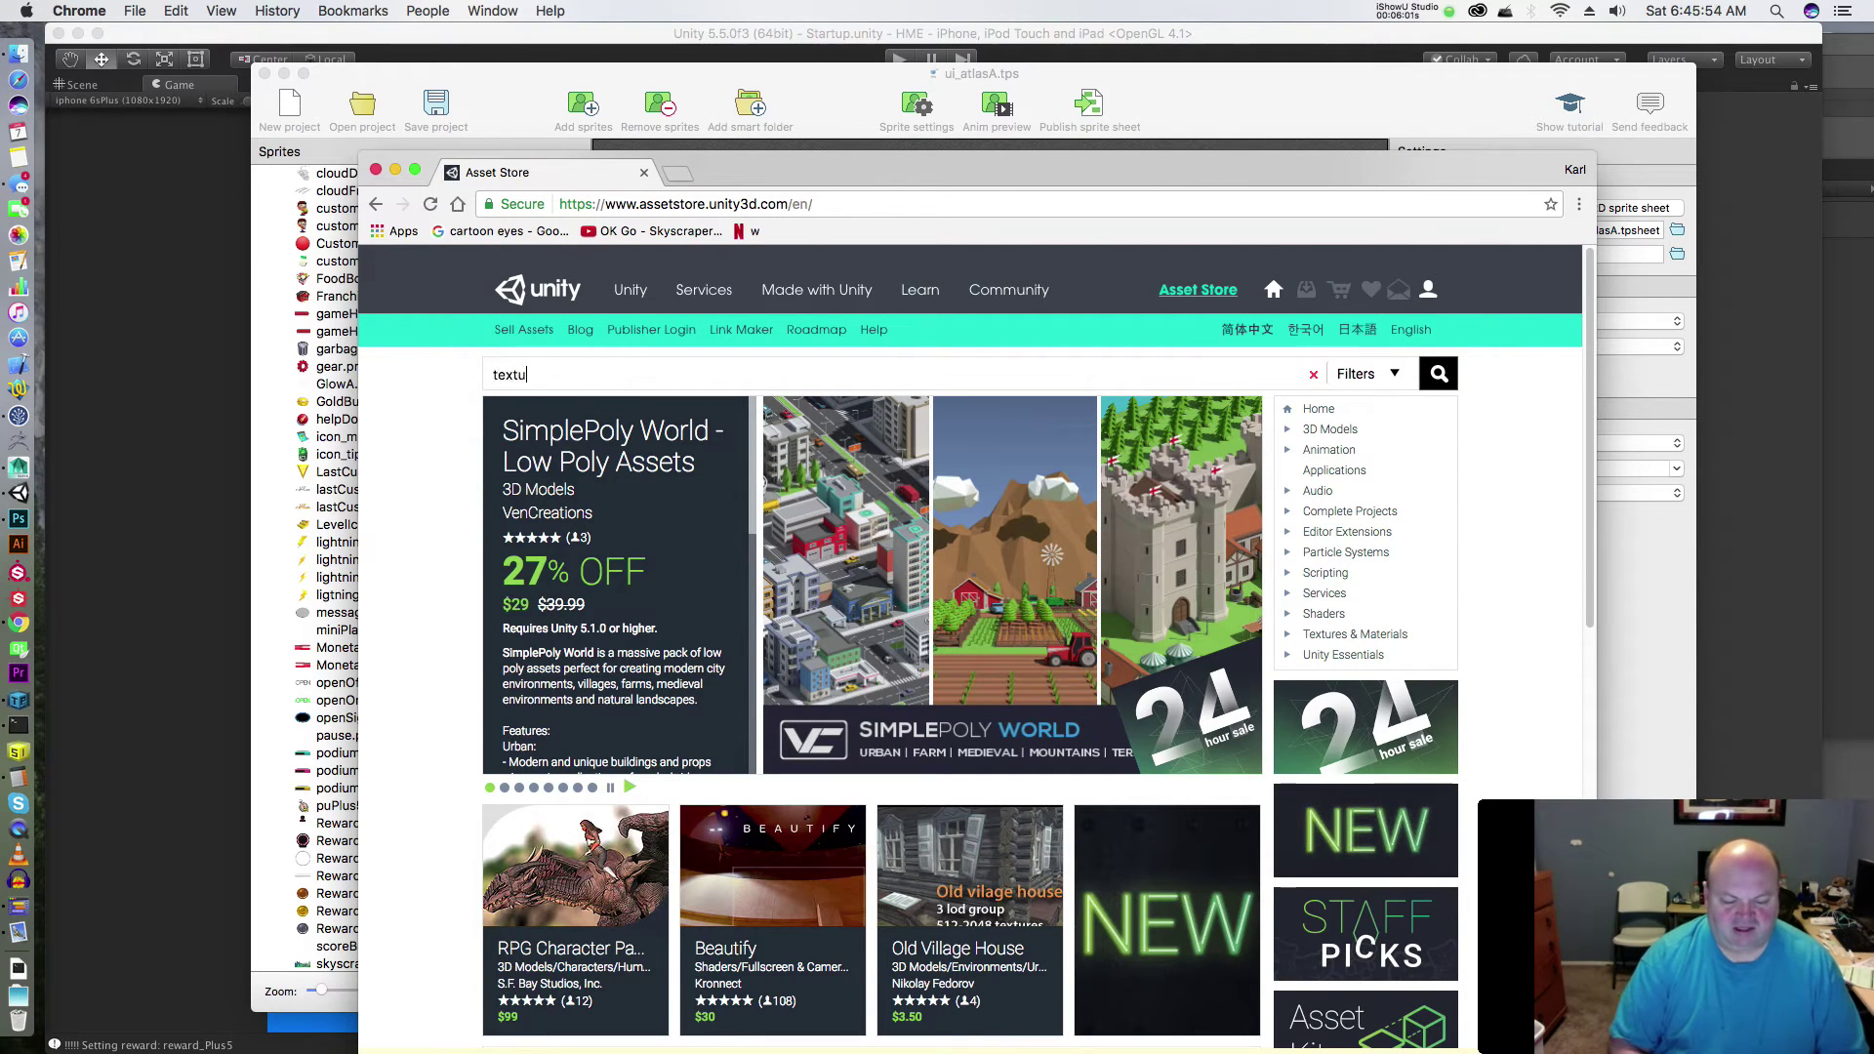
type("re packer")
key("Return")
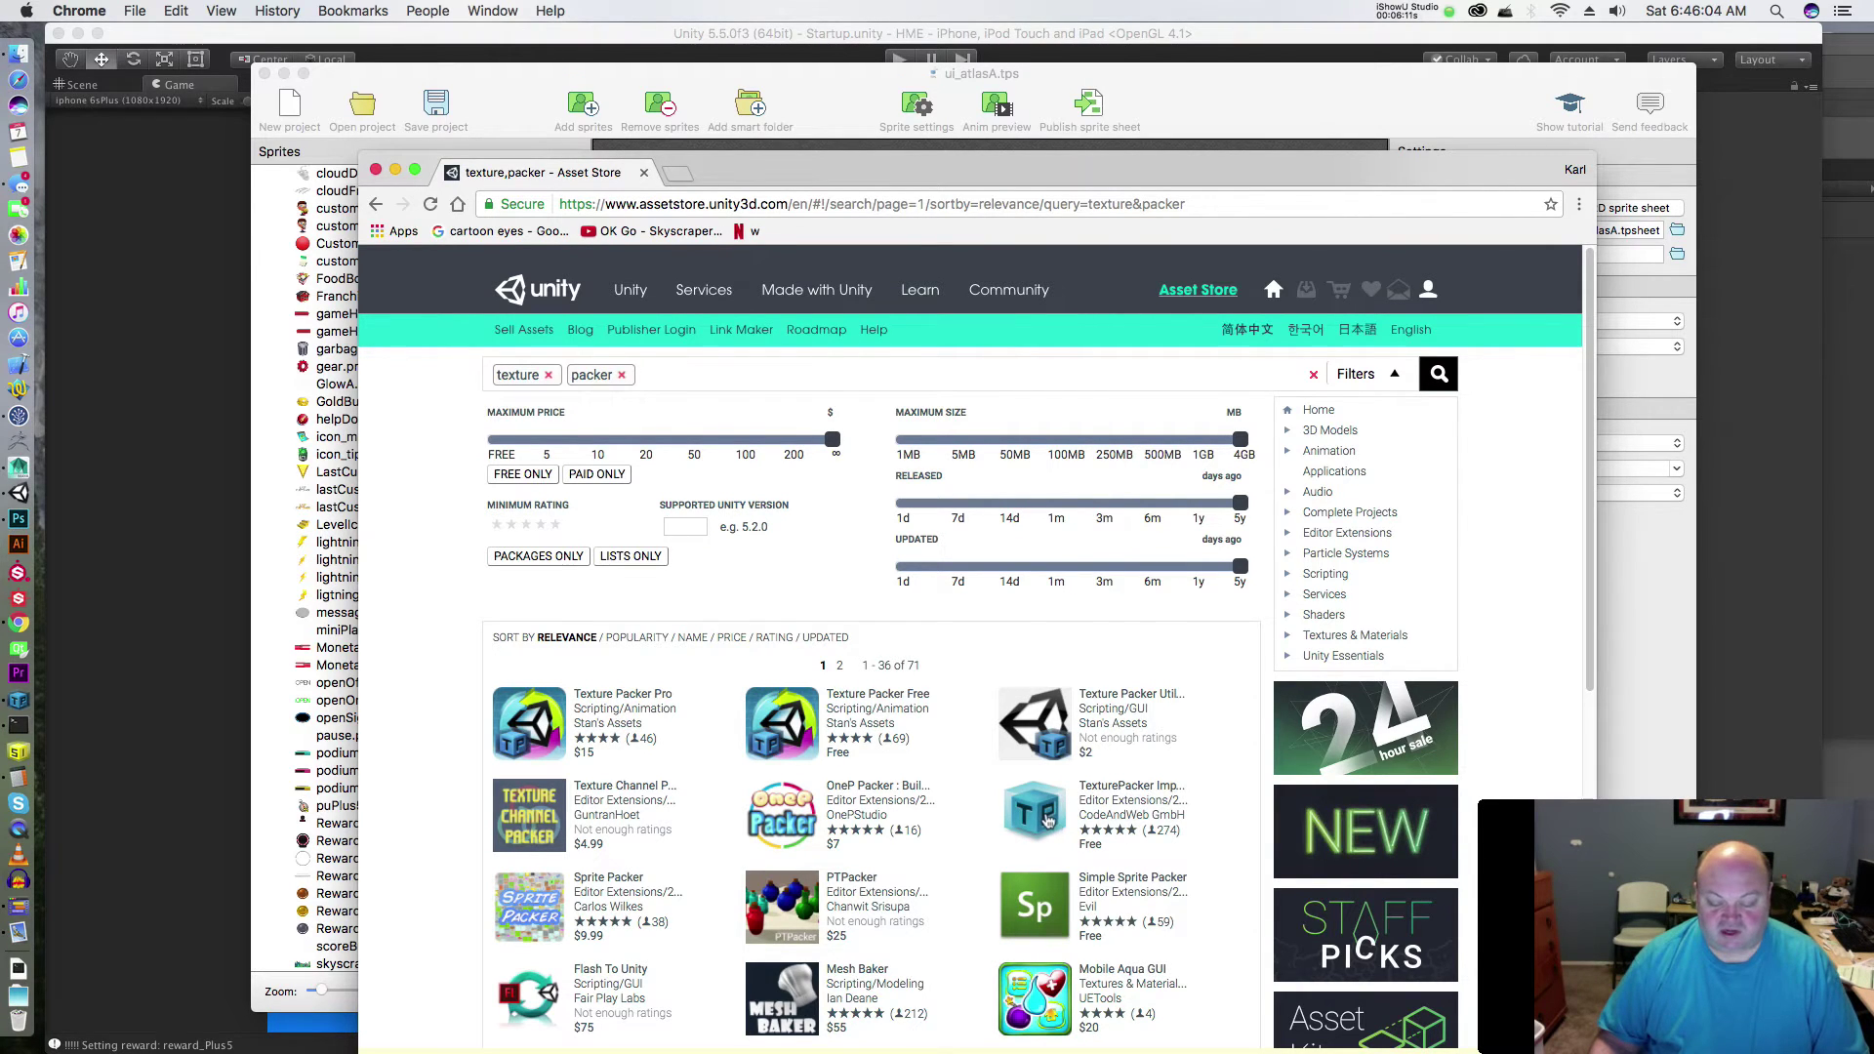
- Open the free CodeAndWeb TexturePacker Importer listing and follow its link to codeandweb.com/texturepacker/unity
scroll(1049, 823, "down", 1)
left_click(1048, 795)
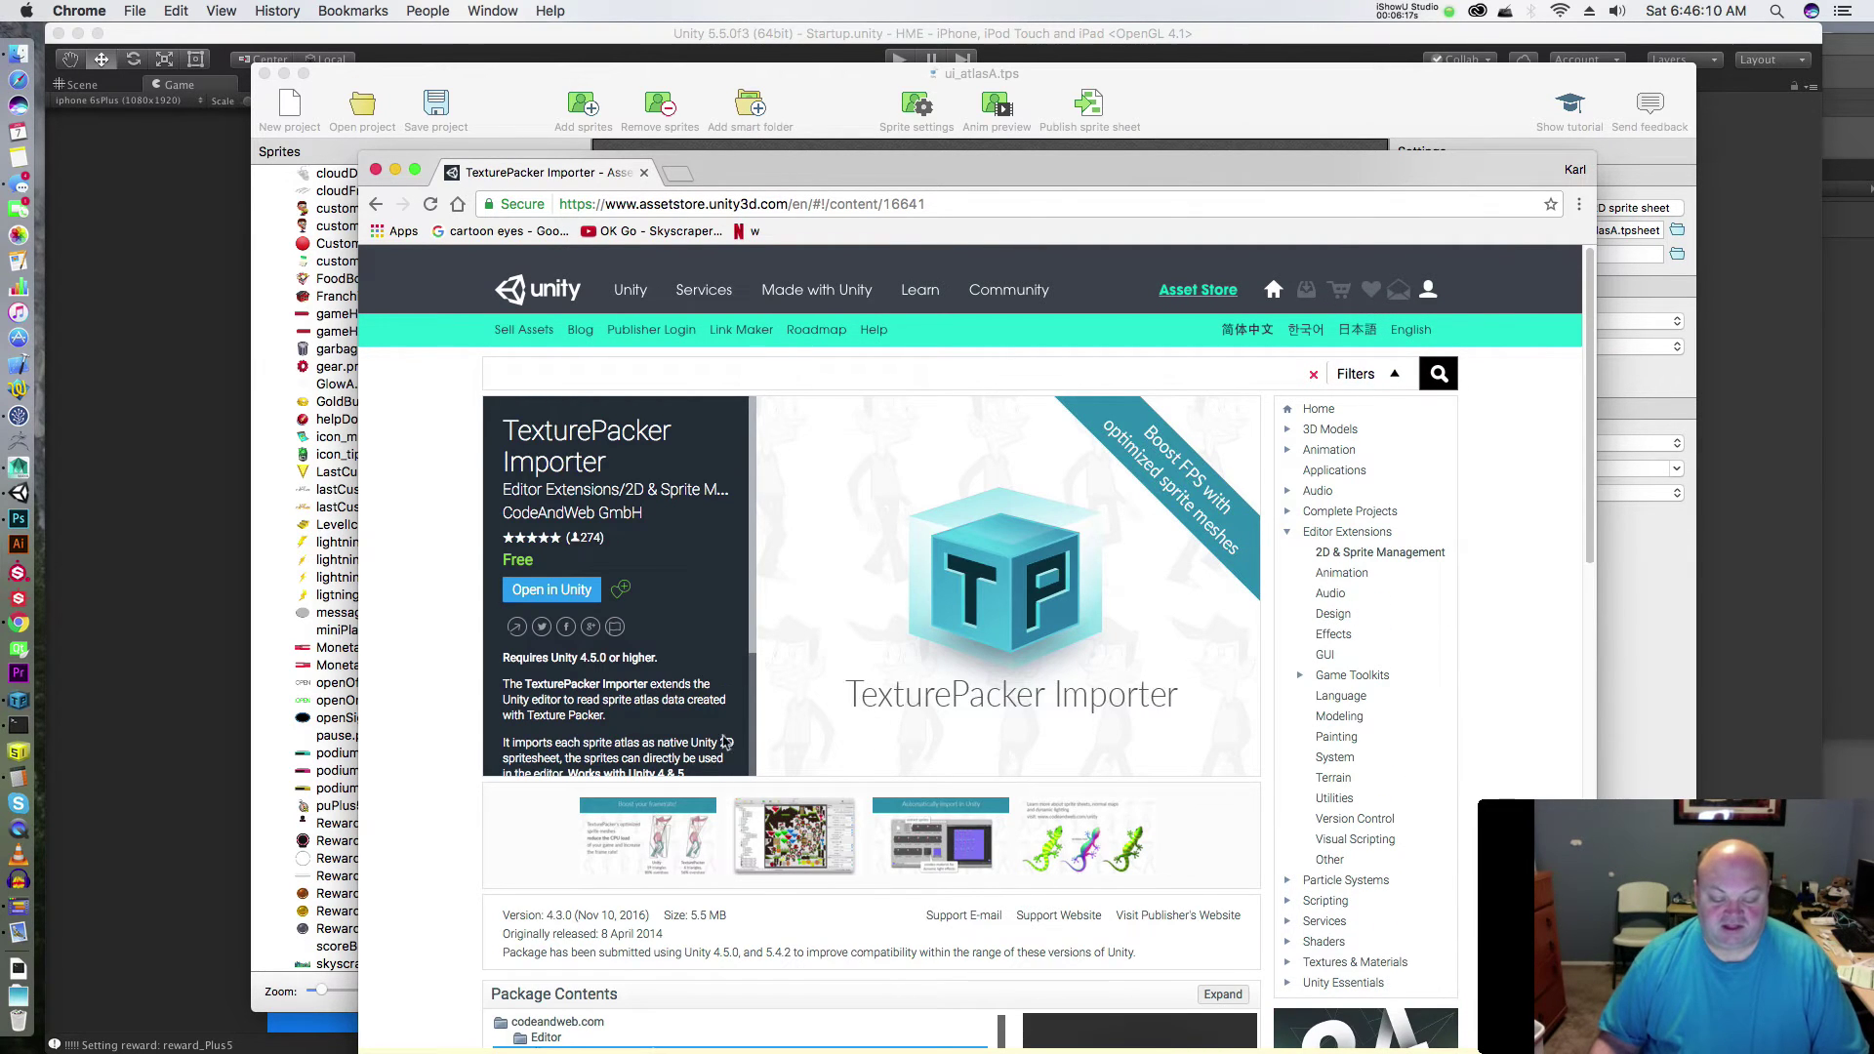
scroll(726, 742, "down", 3)
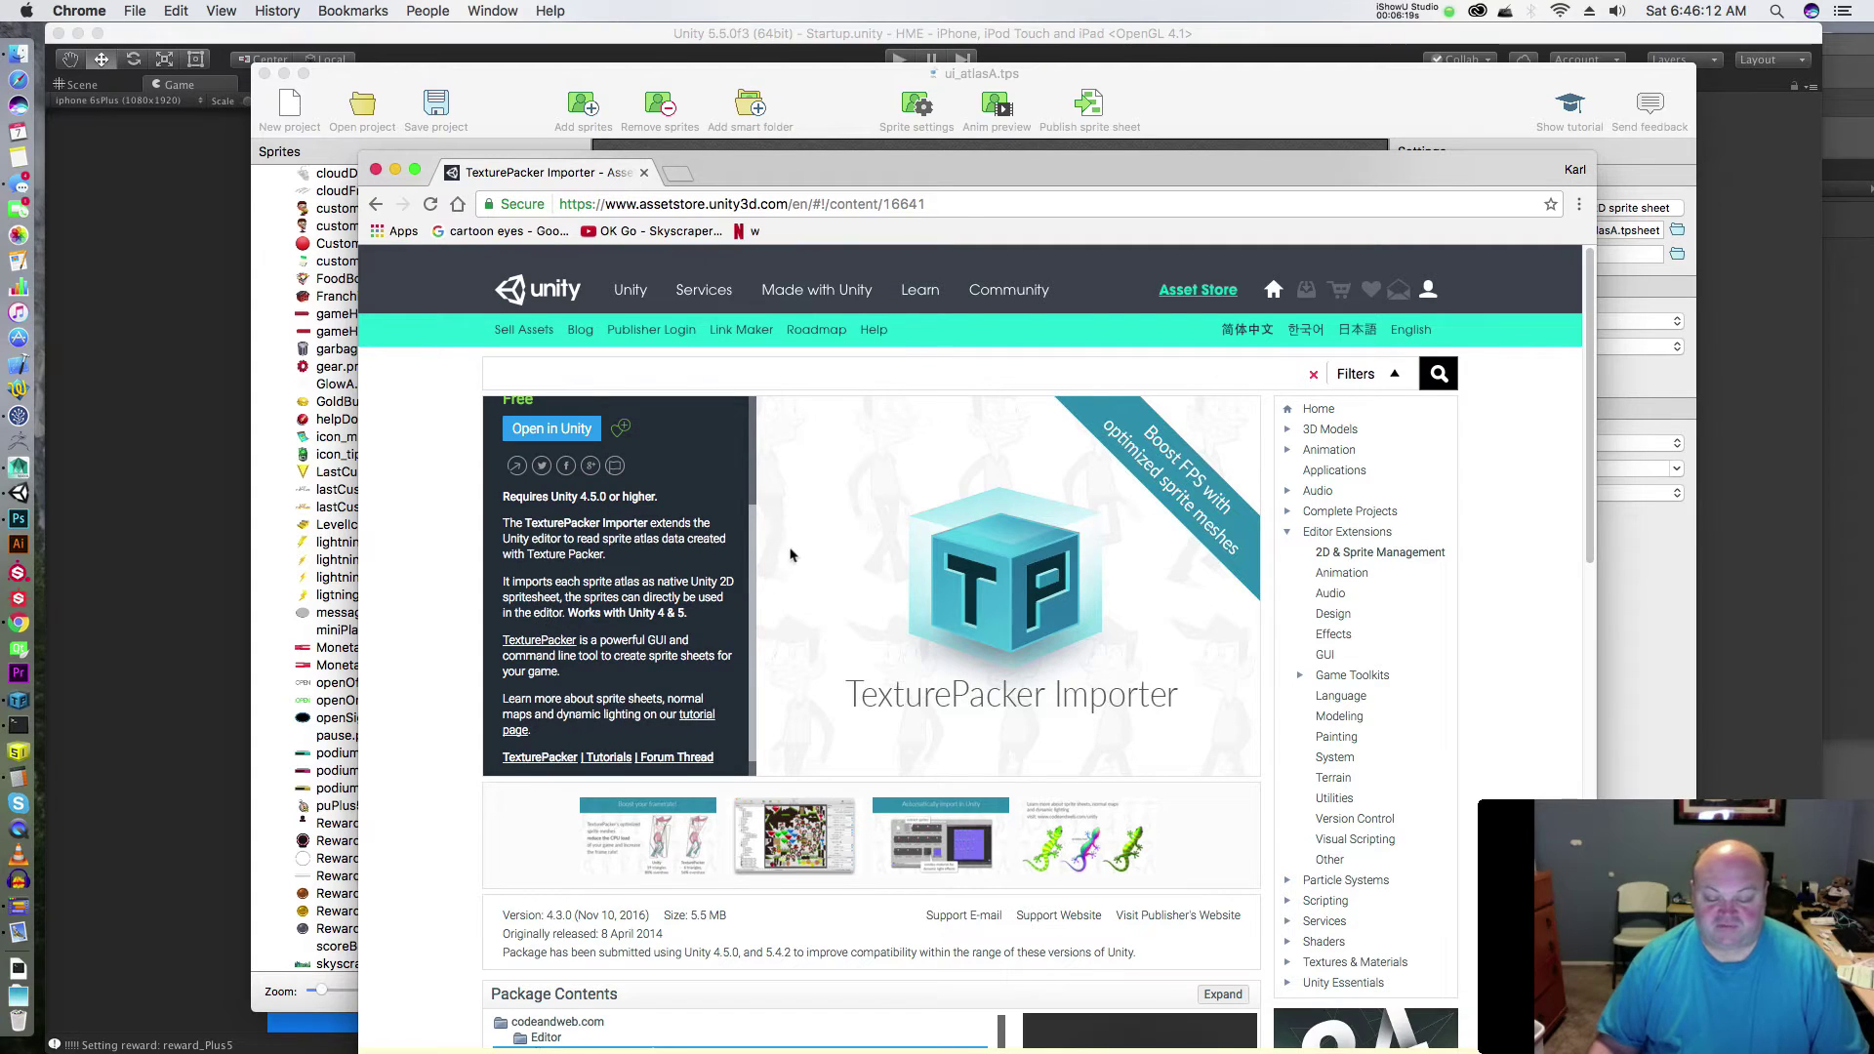
scroll(753, 554, "down", 1)
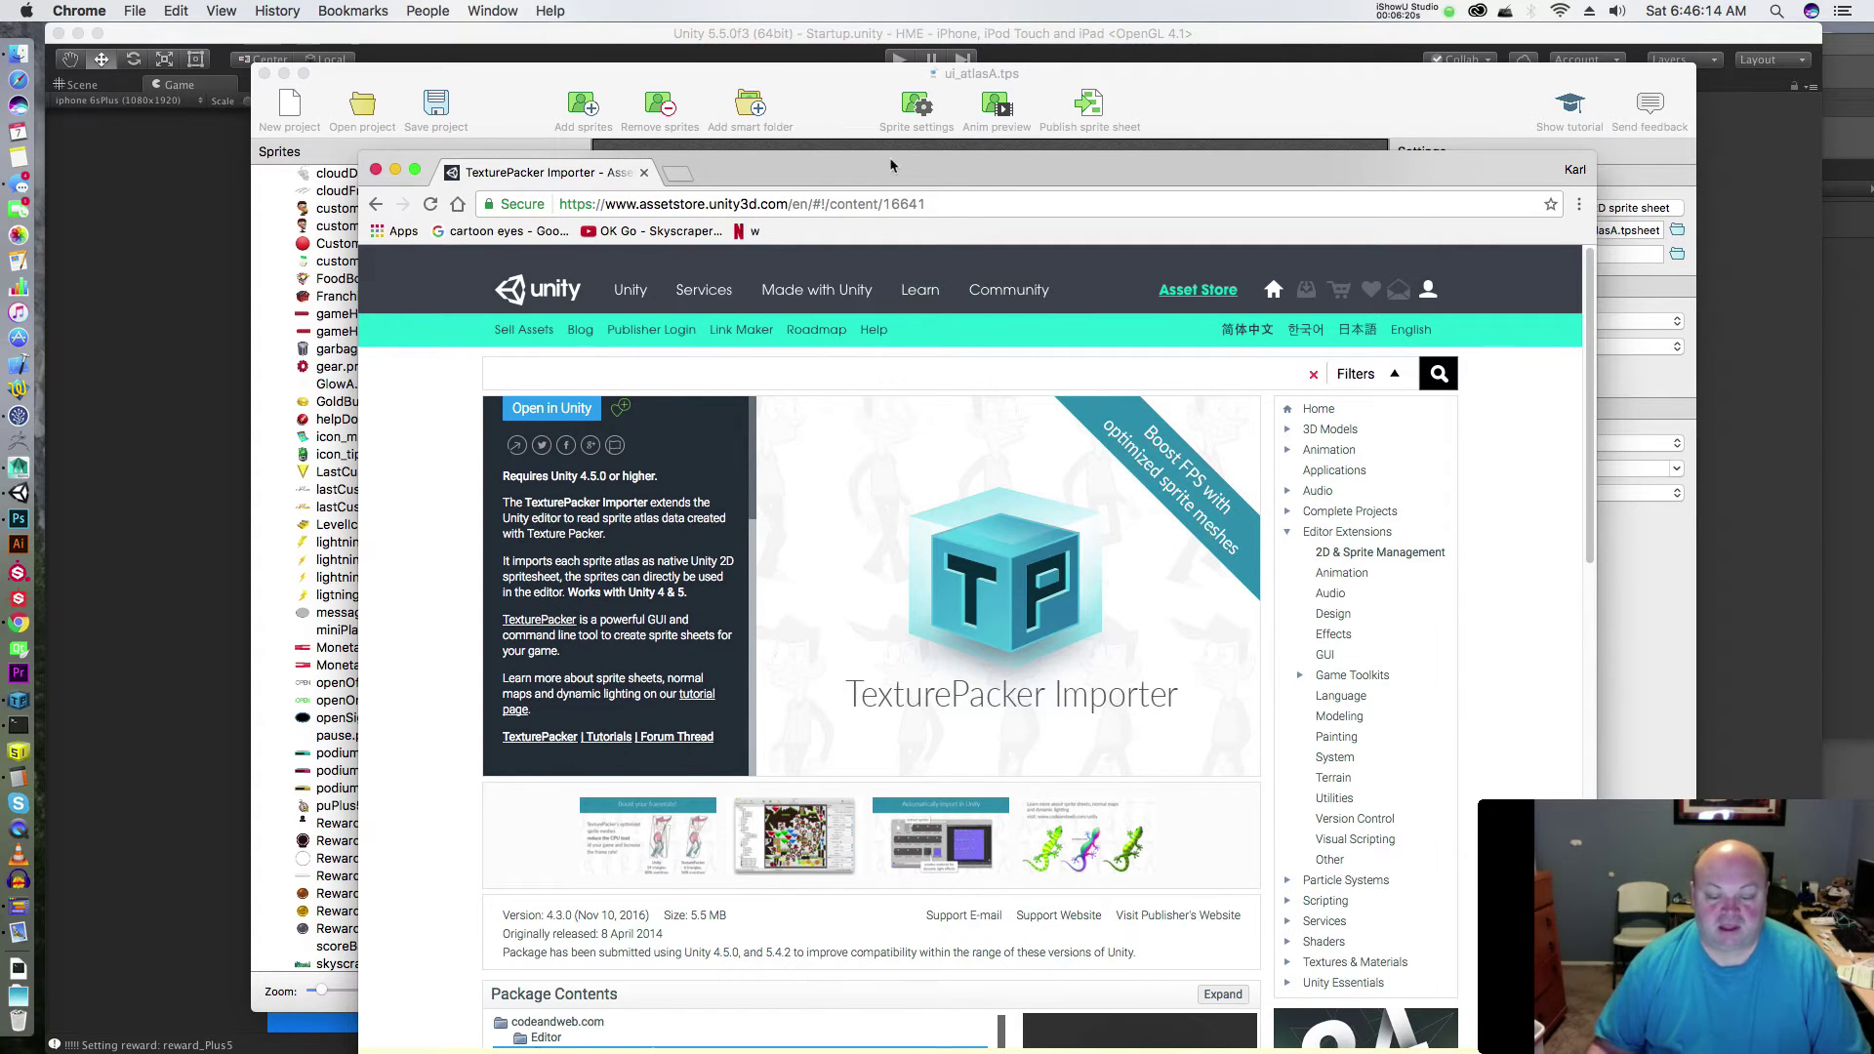
left_click_drag(889, 172, 906, 44)
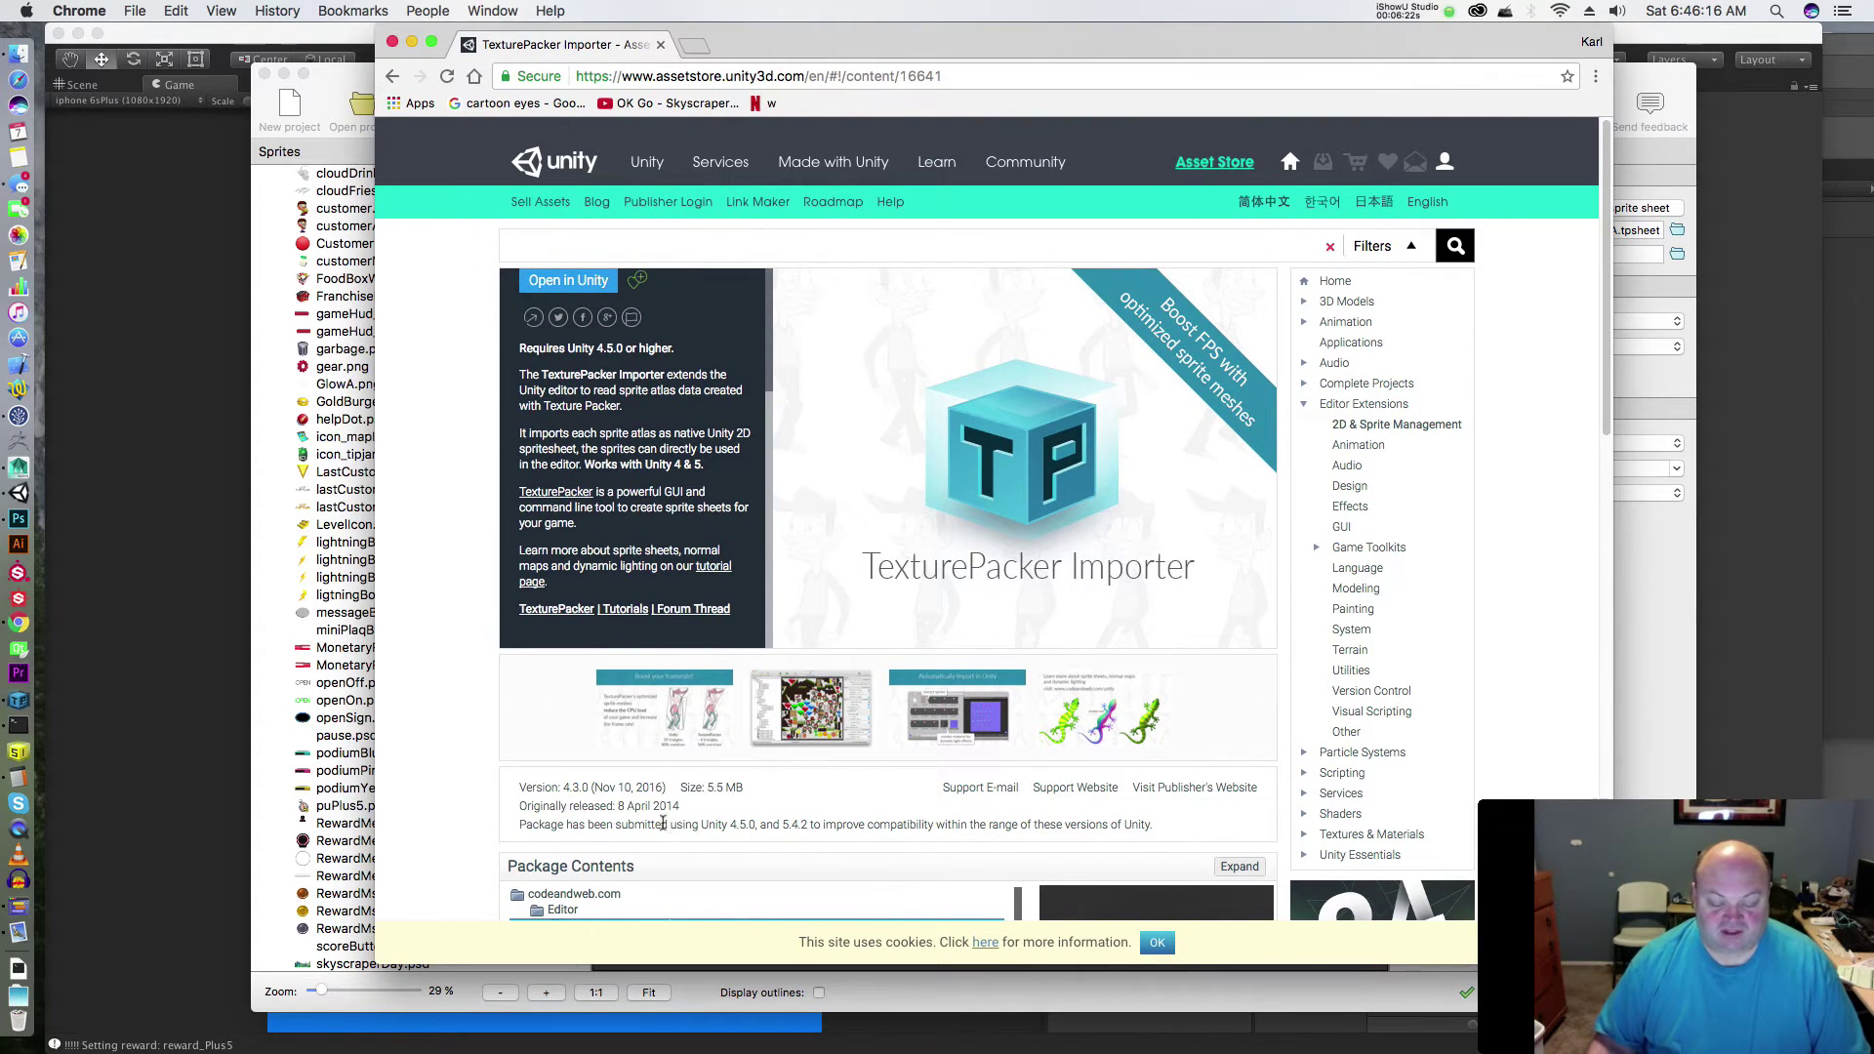
scroll(810, 819, "down", 5)
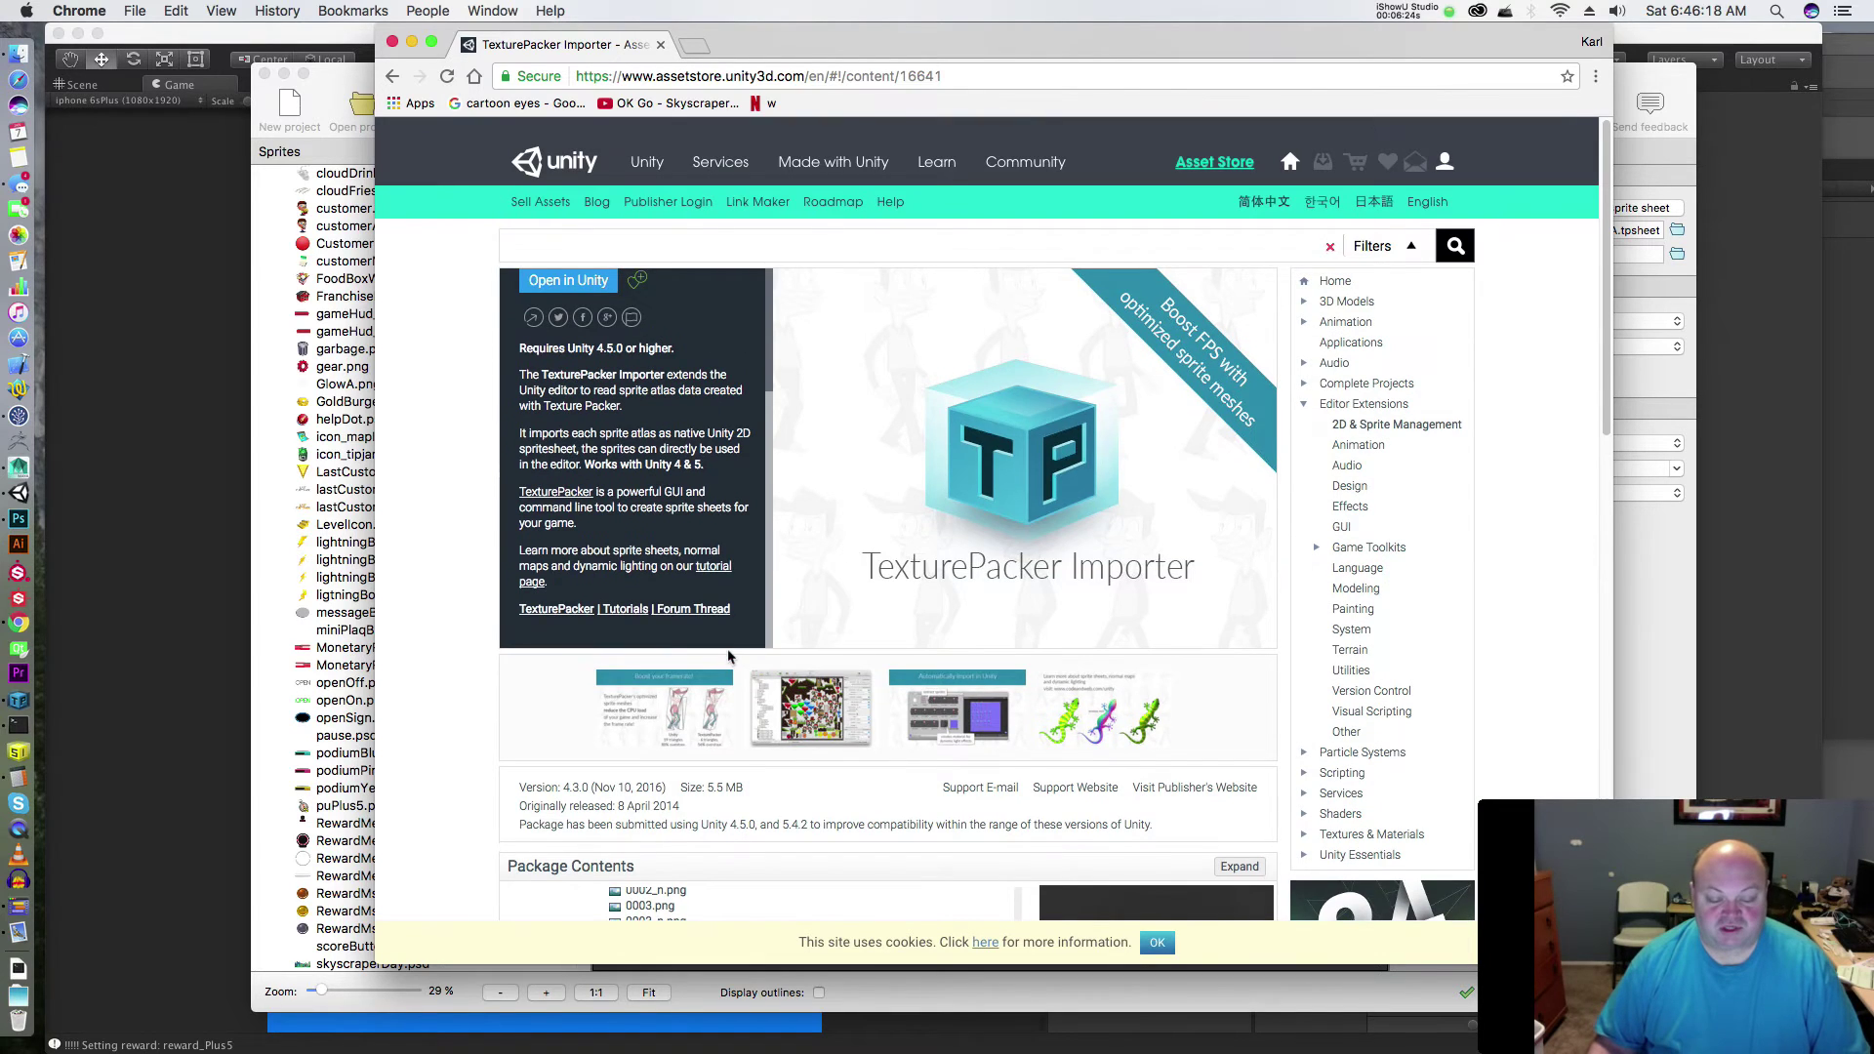
left_click(564, 609)
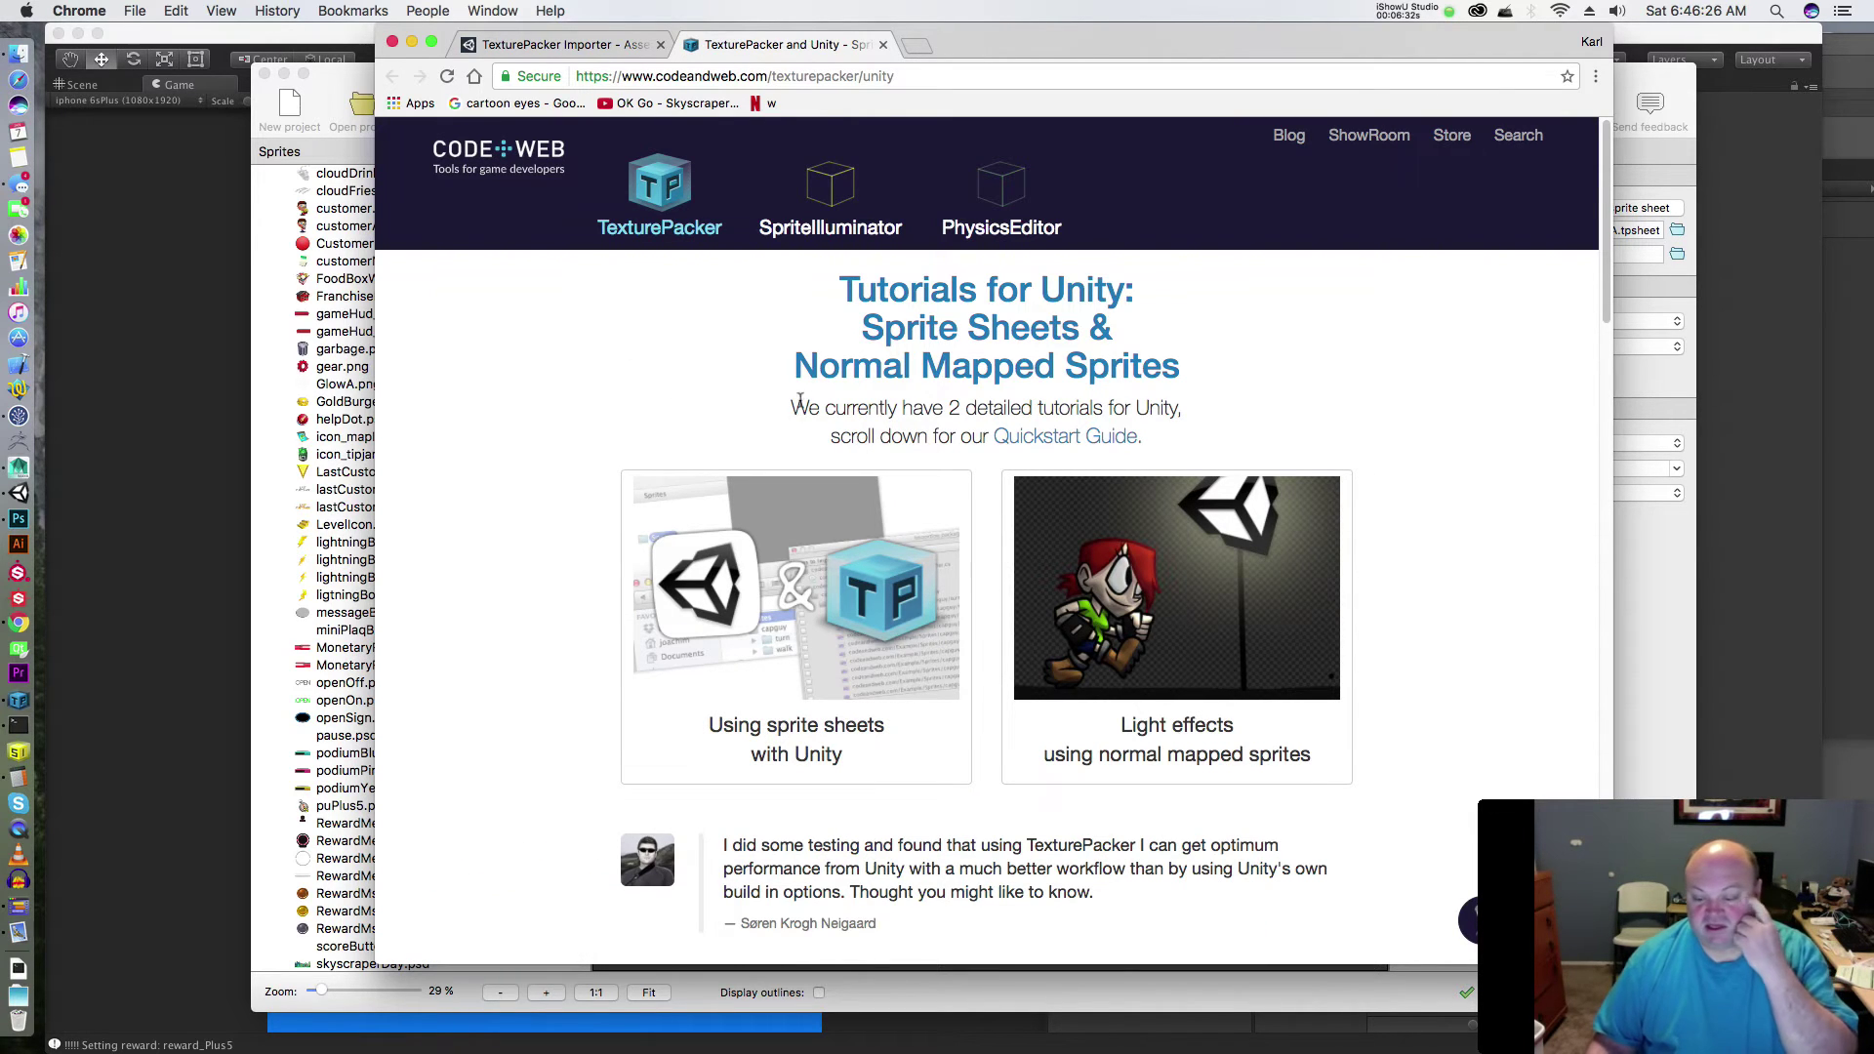
- Scroll through the Quickstart Guide and open the TexturePacker purchase options
scroll(1226, 436, "down", 6)
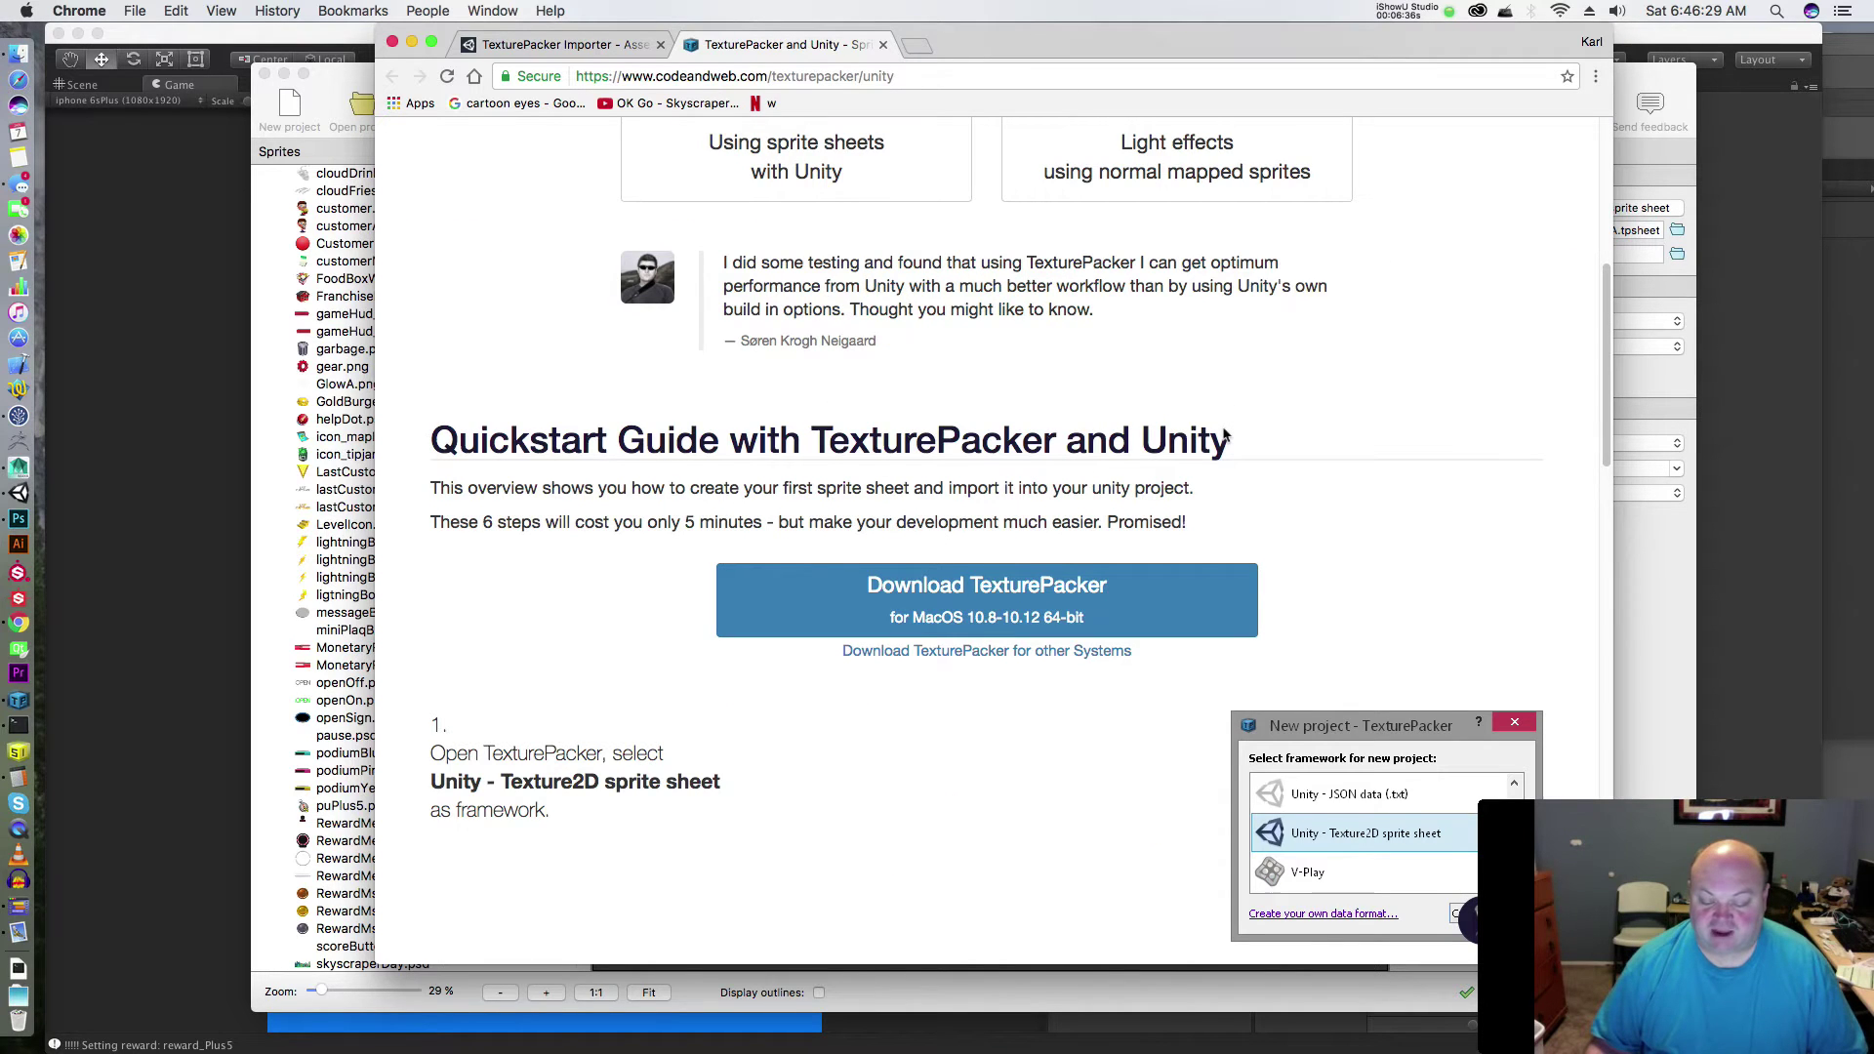
scroll(1226, 436, "down", 12)
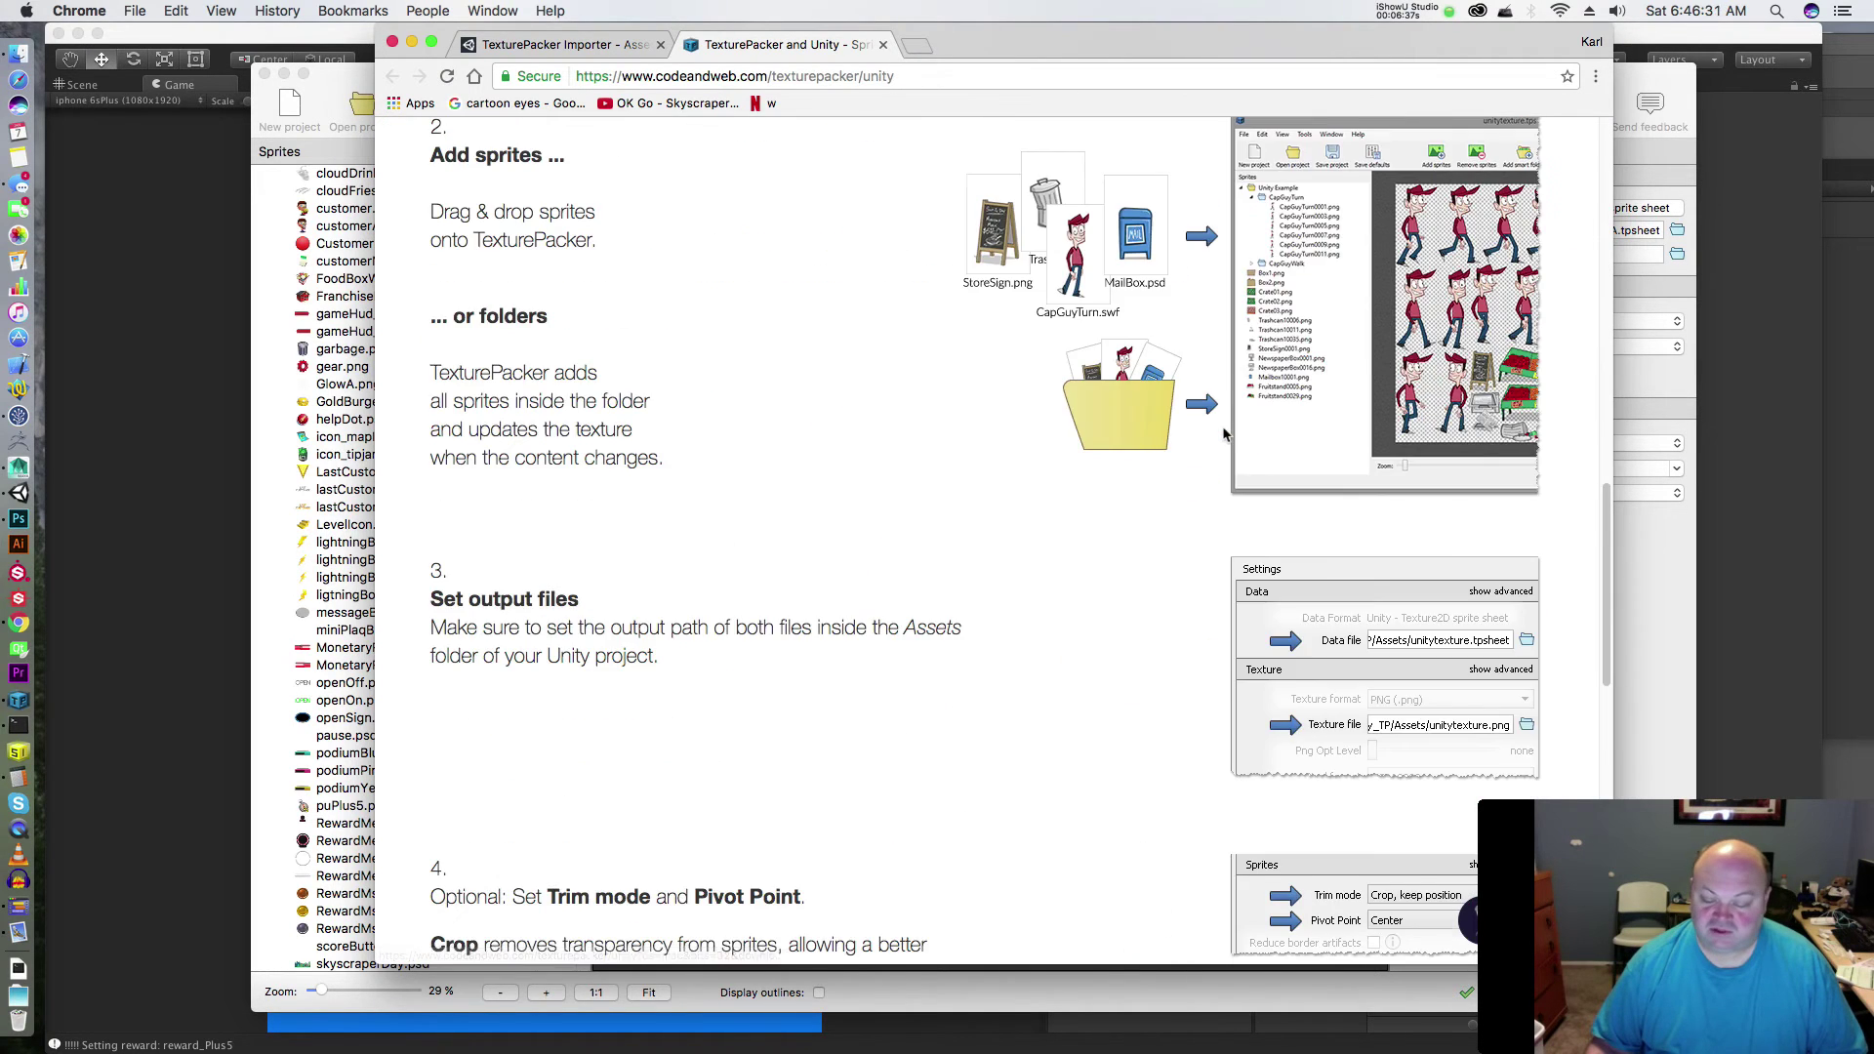
scroll(1226, 436, "down", 5)
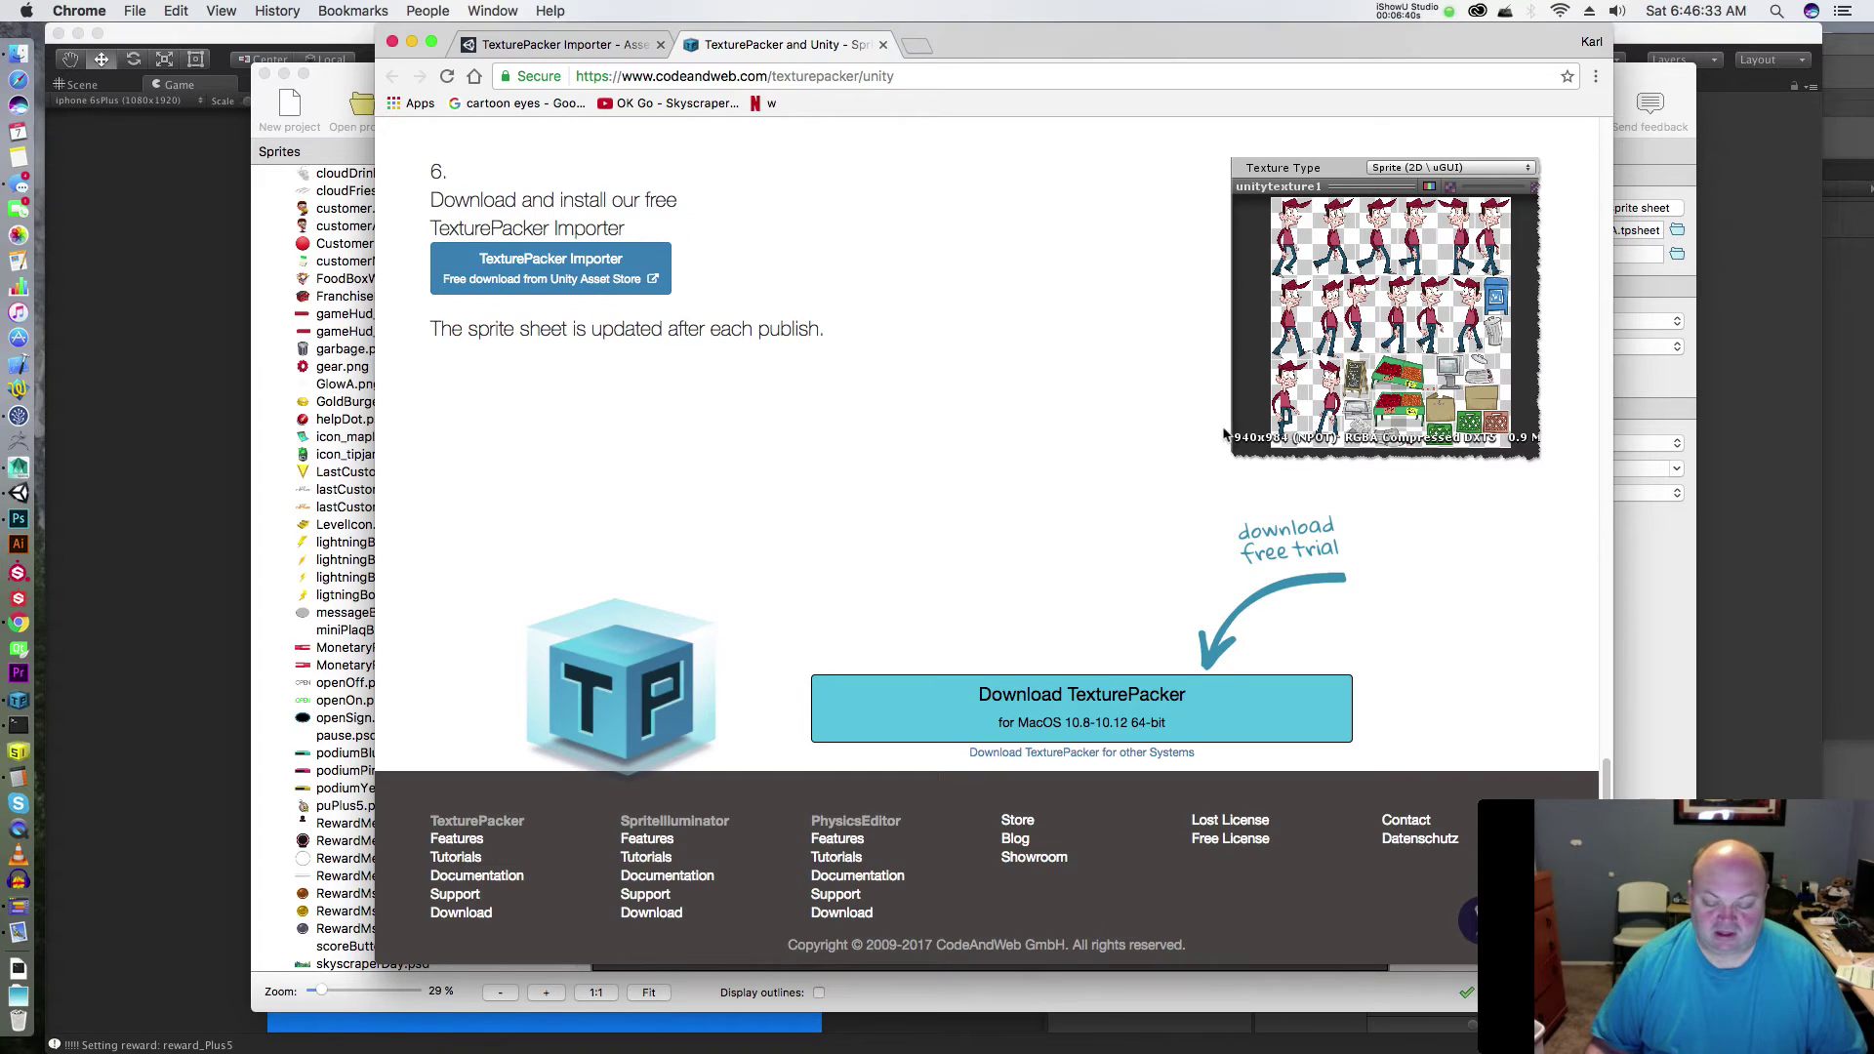
scroll(1225, 436, "up", 18)
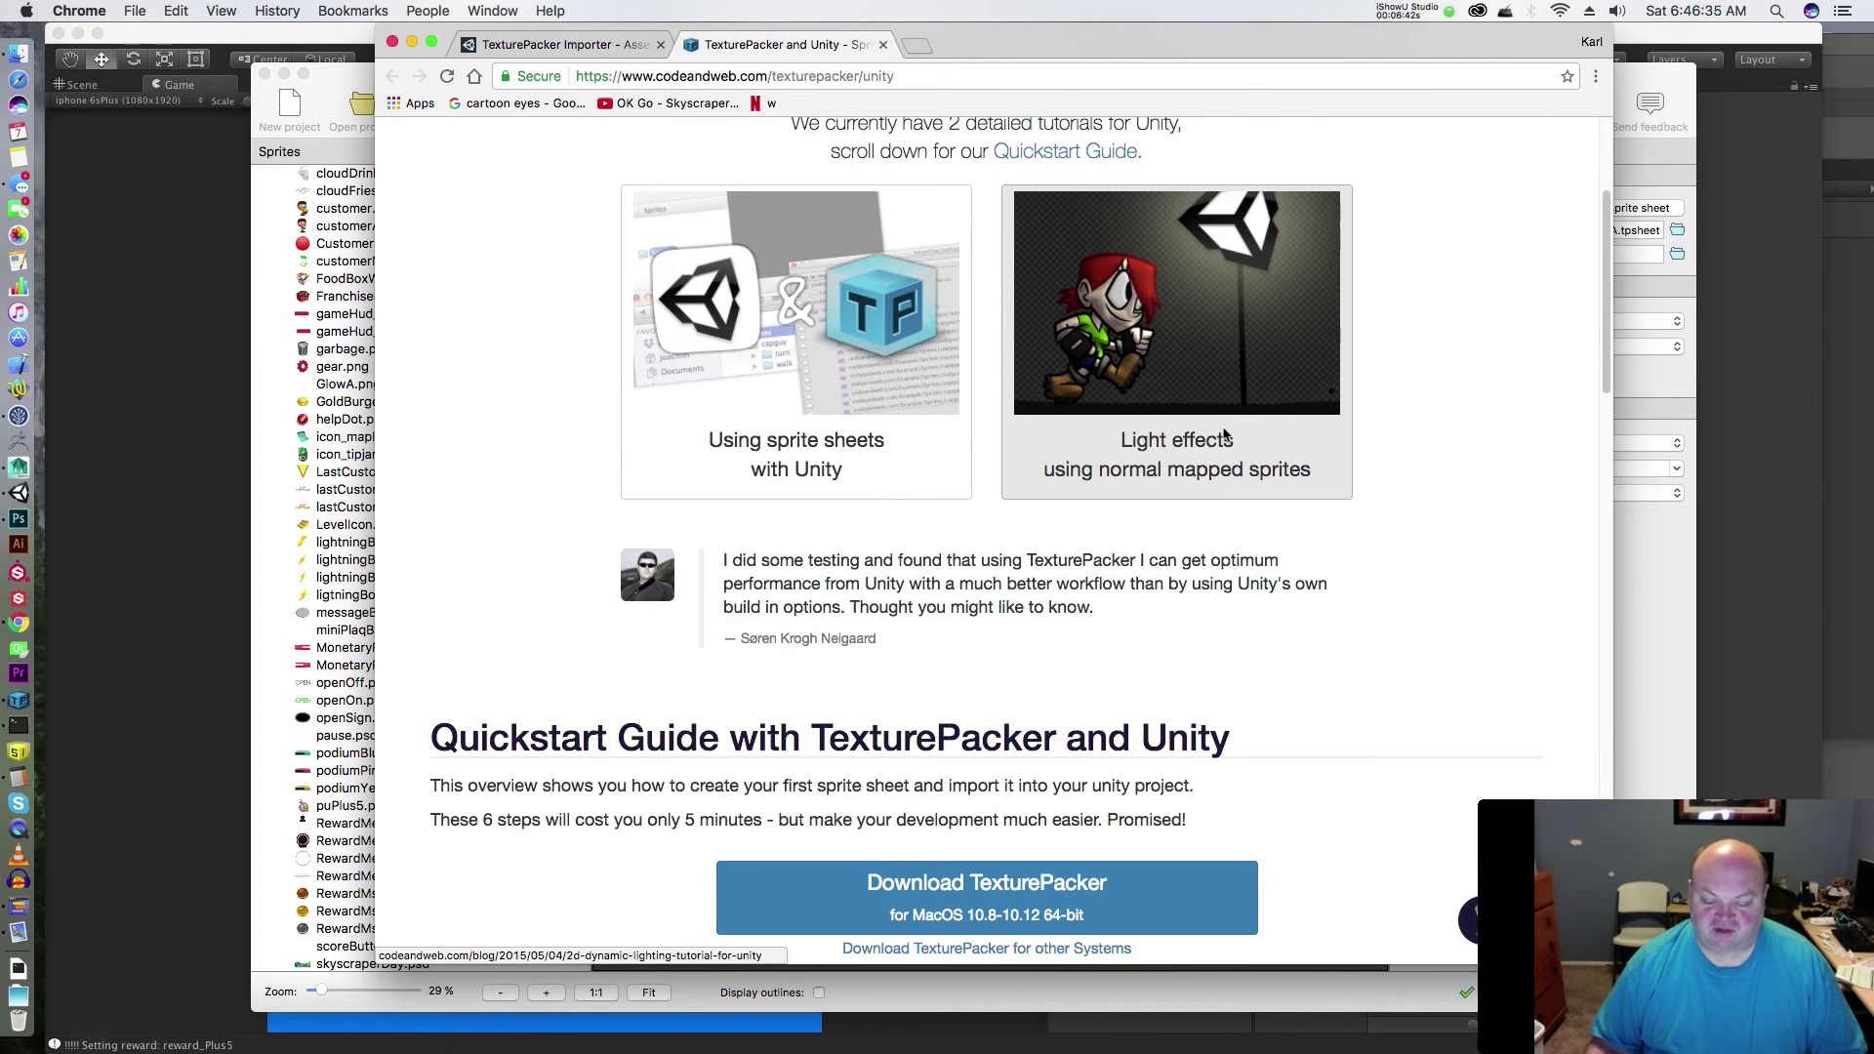
scroll(1226, 437, "up", 4)
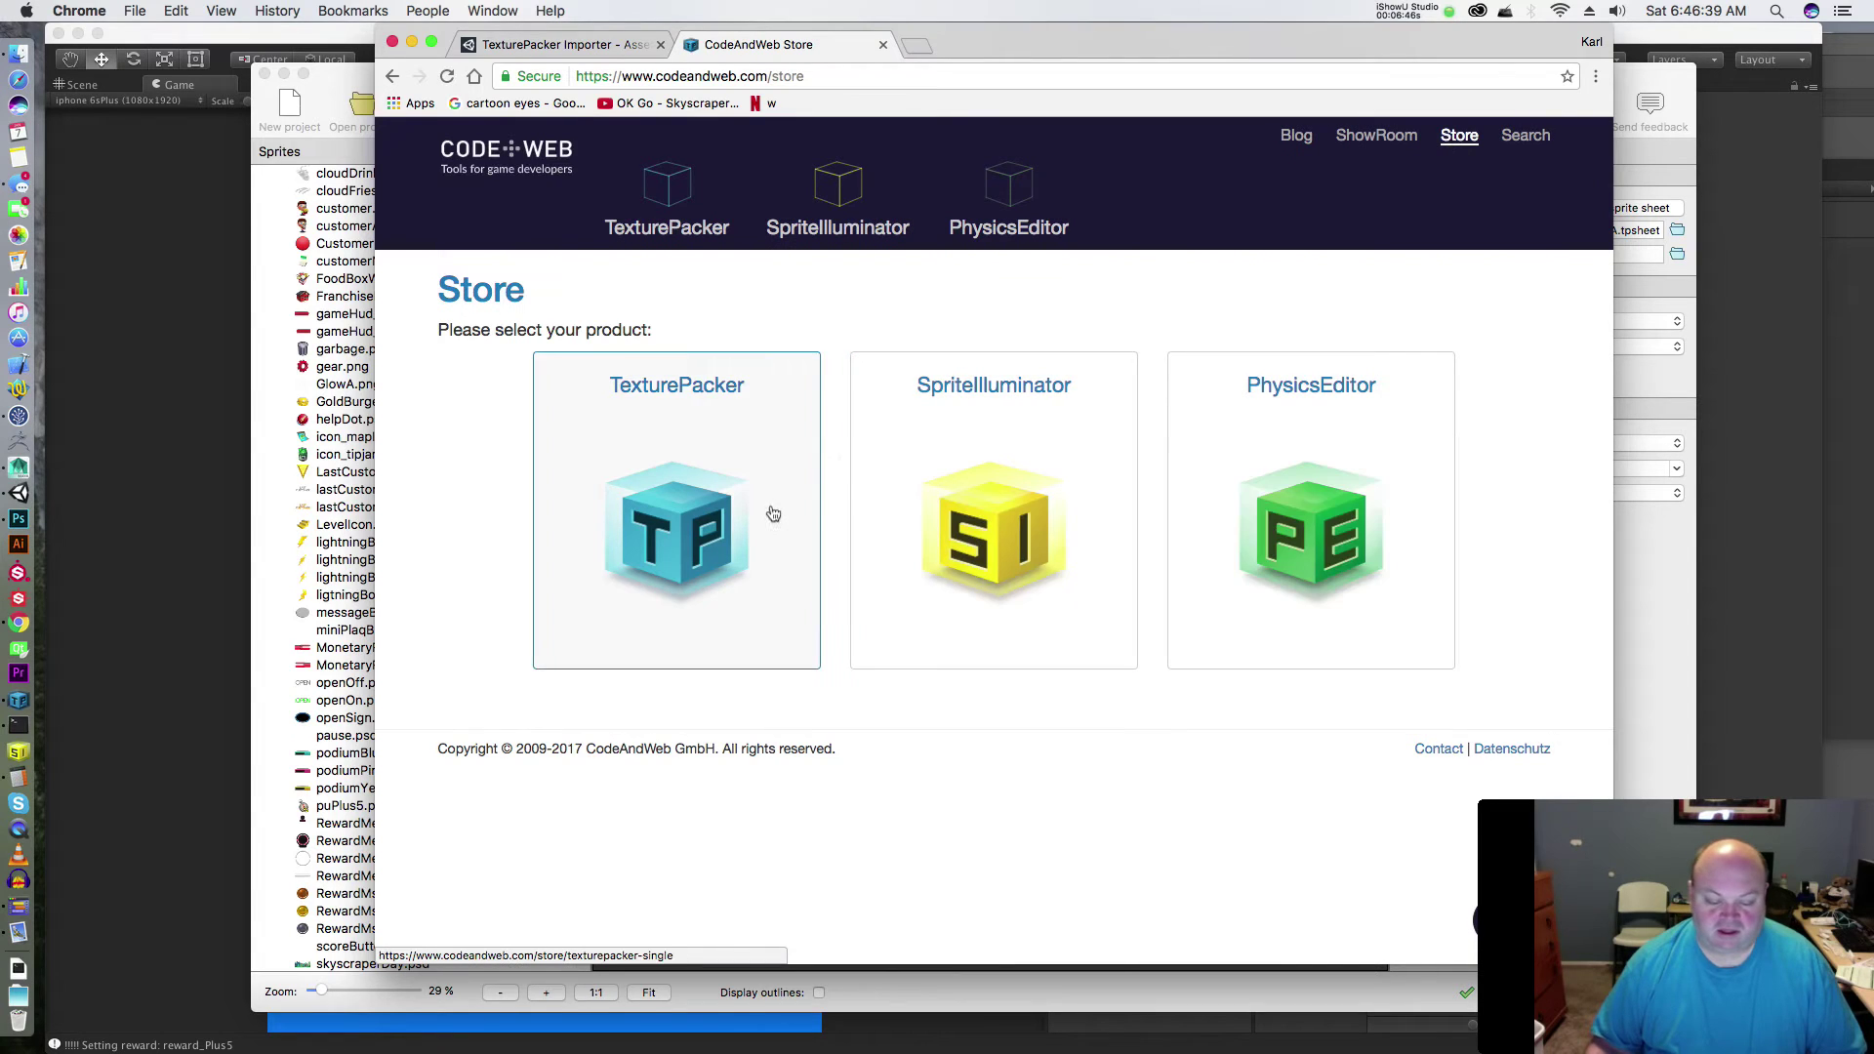
left_click(715, 529)
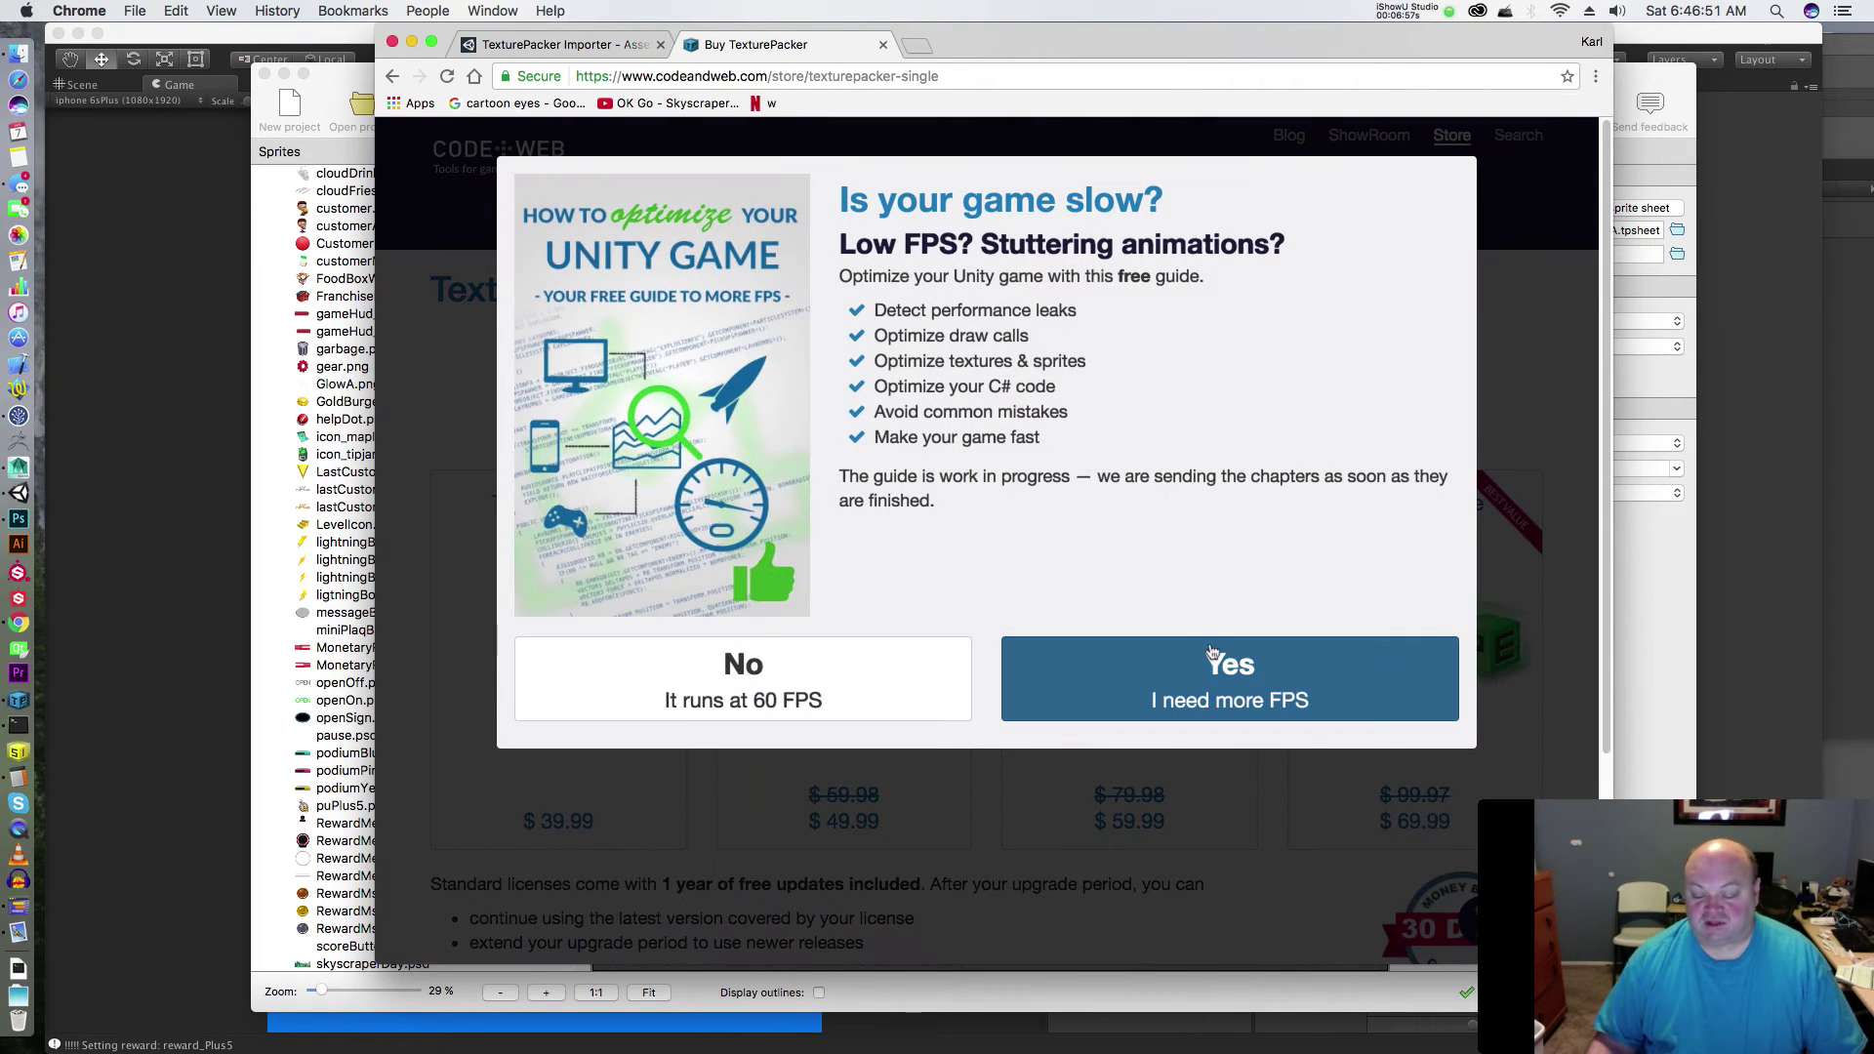
- Decline the optimisation guide offer, view Lifetime bundle prices, then close the store tab
left_click(908, 685)
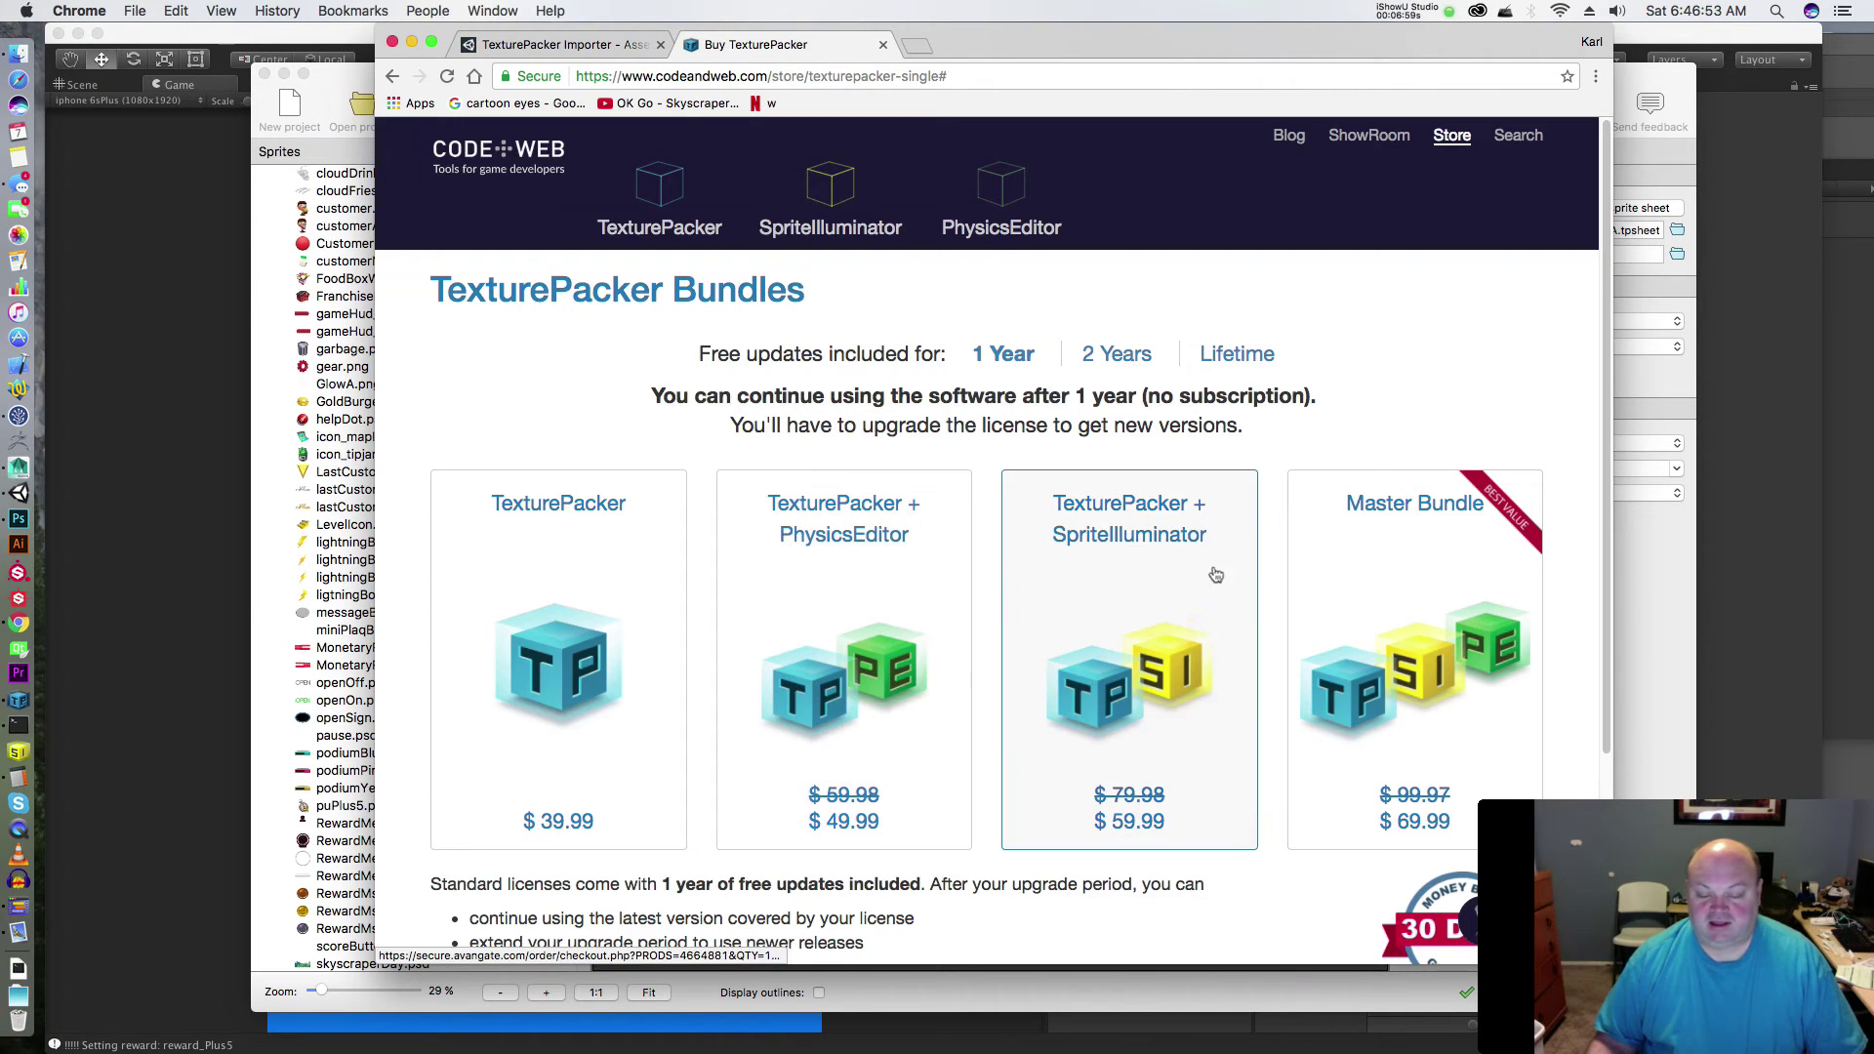
left_click(1224, 361)
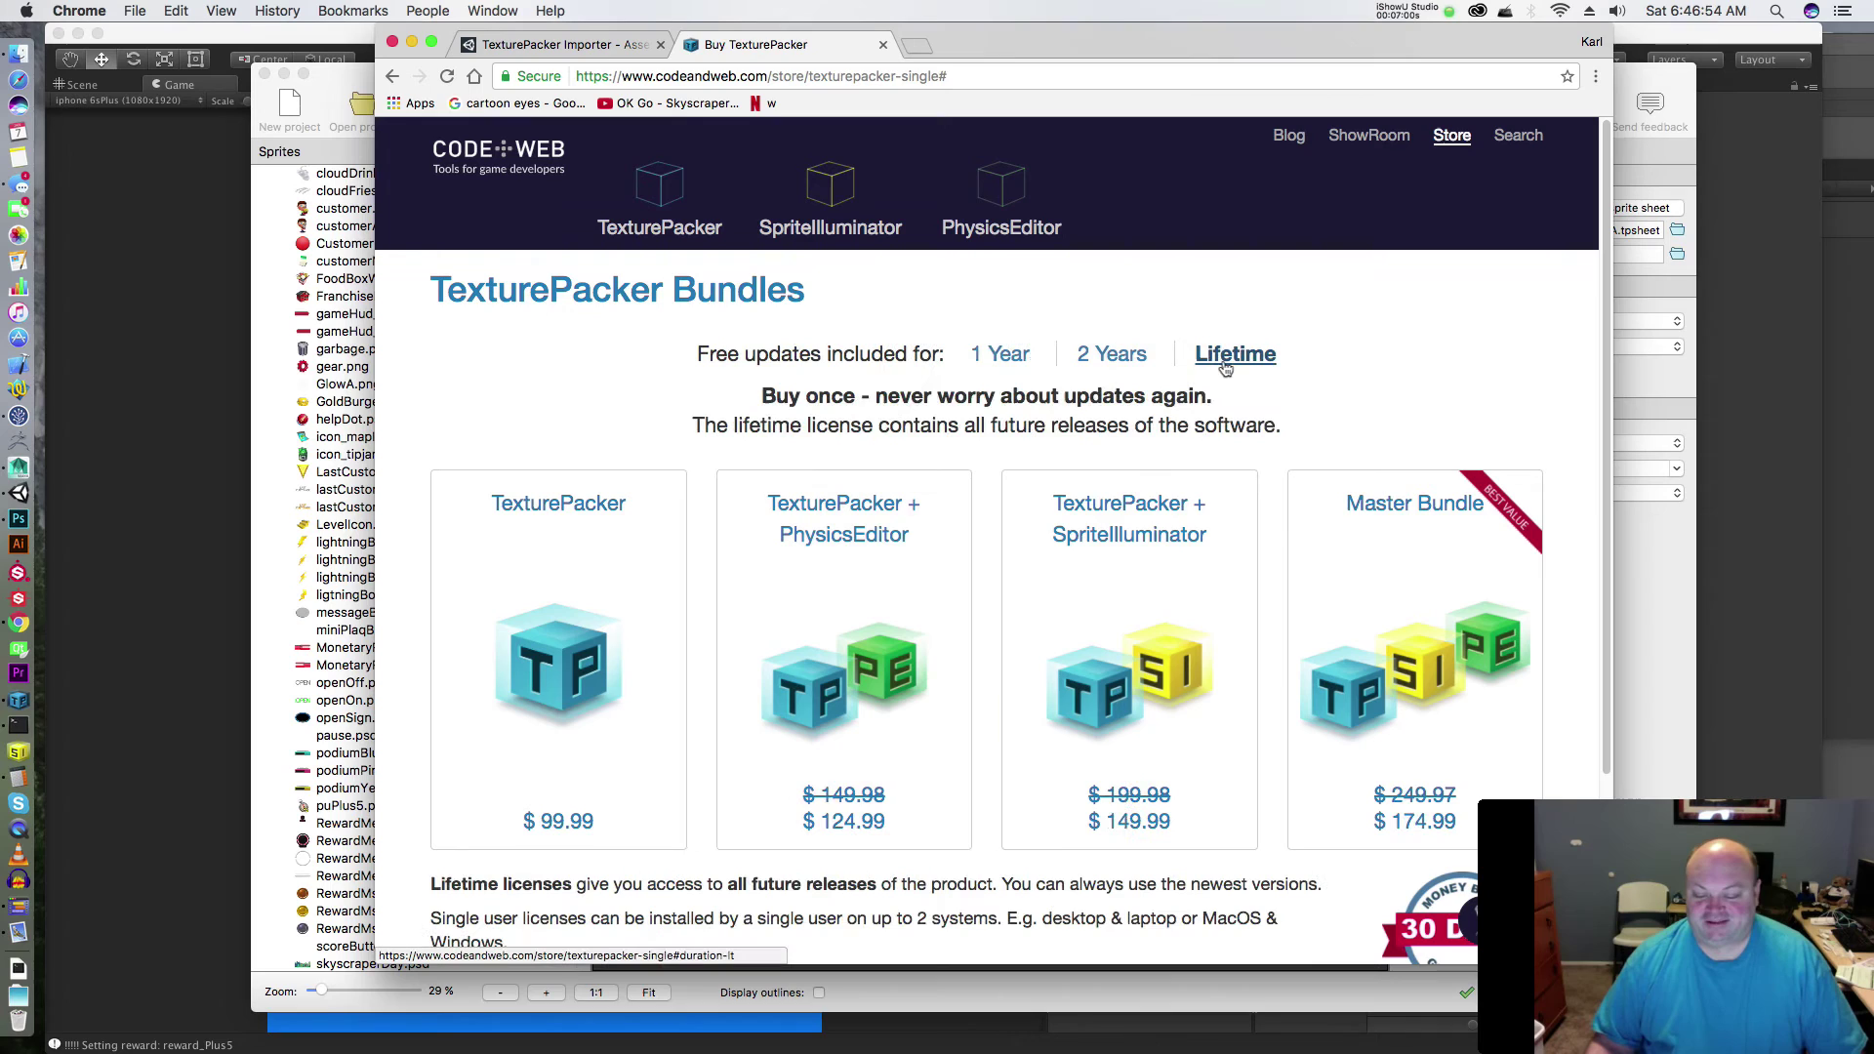
left_click(883, 46)
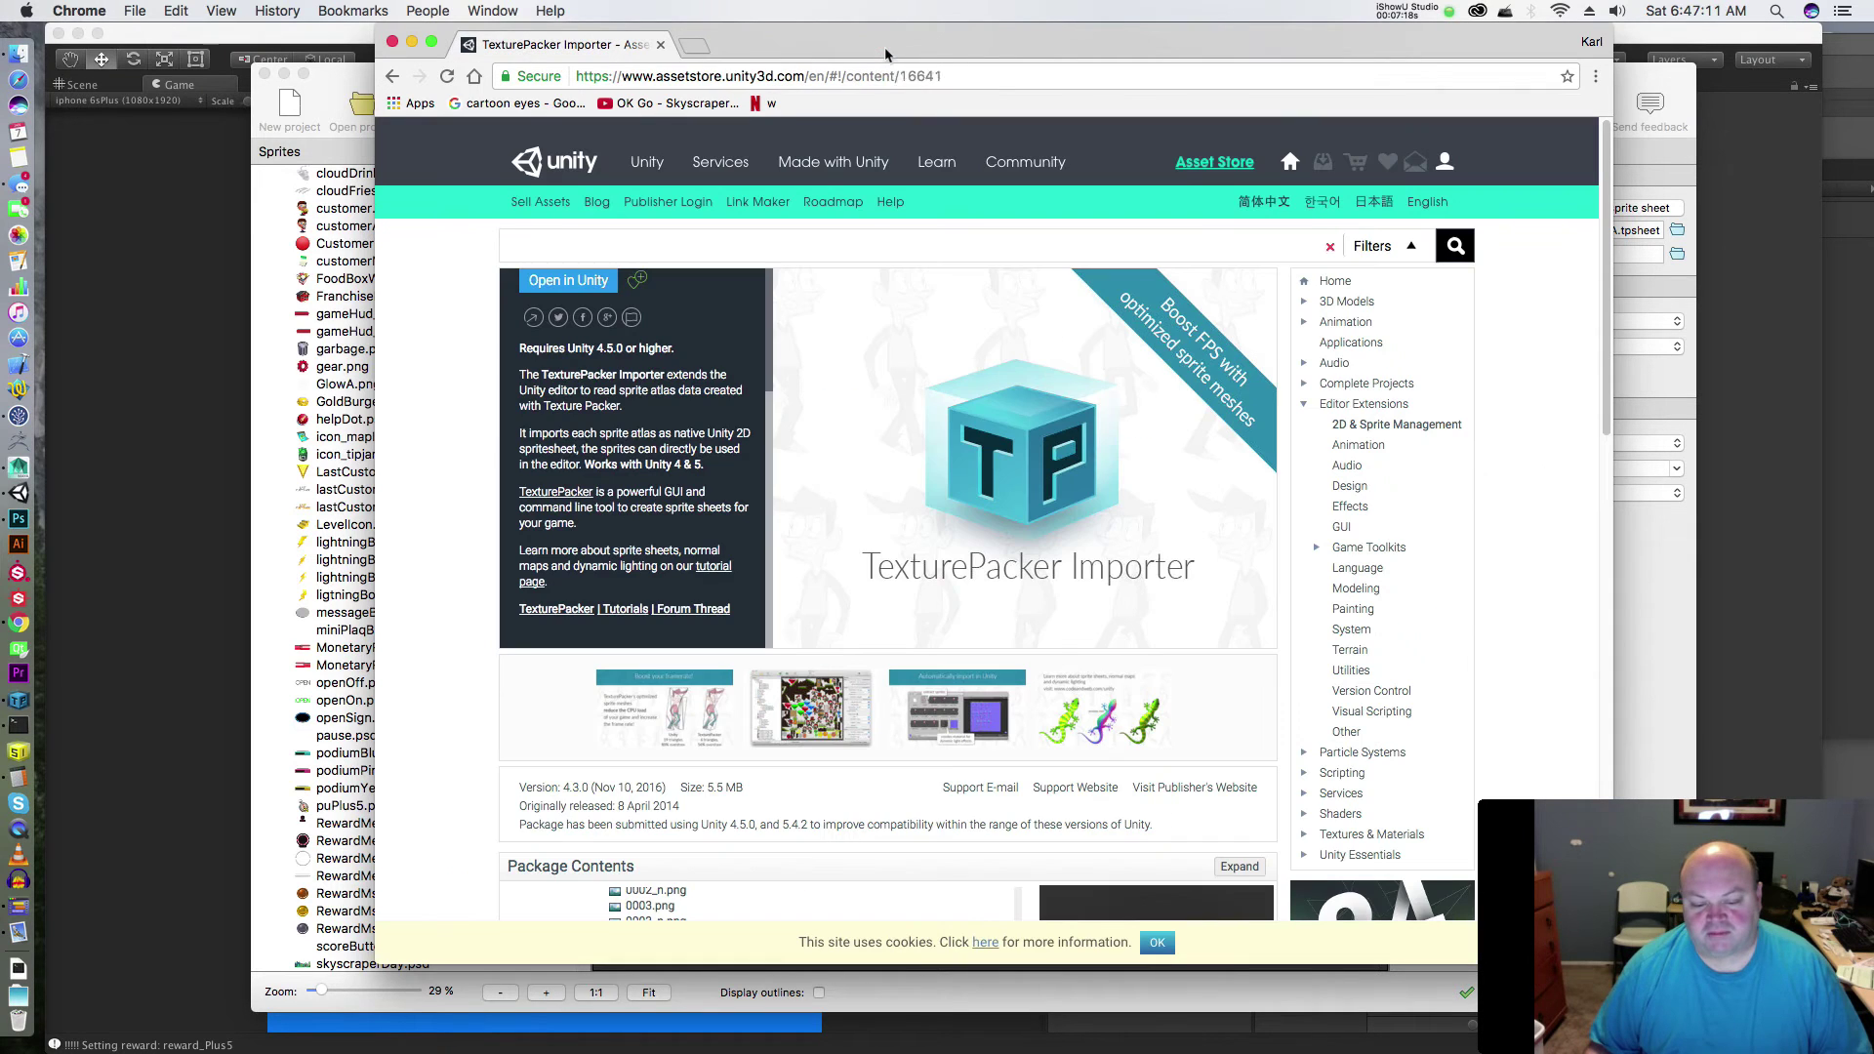
- Close Chrome, then select the skyscraperDay skyline sprite in TexturePacker and reveal it in Finder
left_click(392, 42)
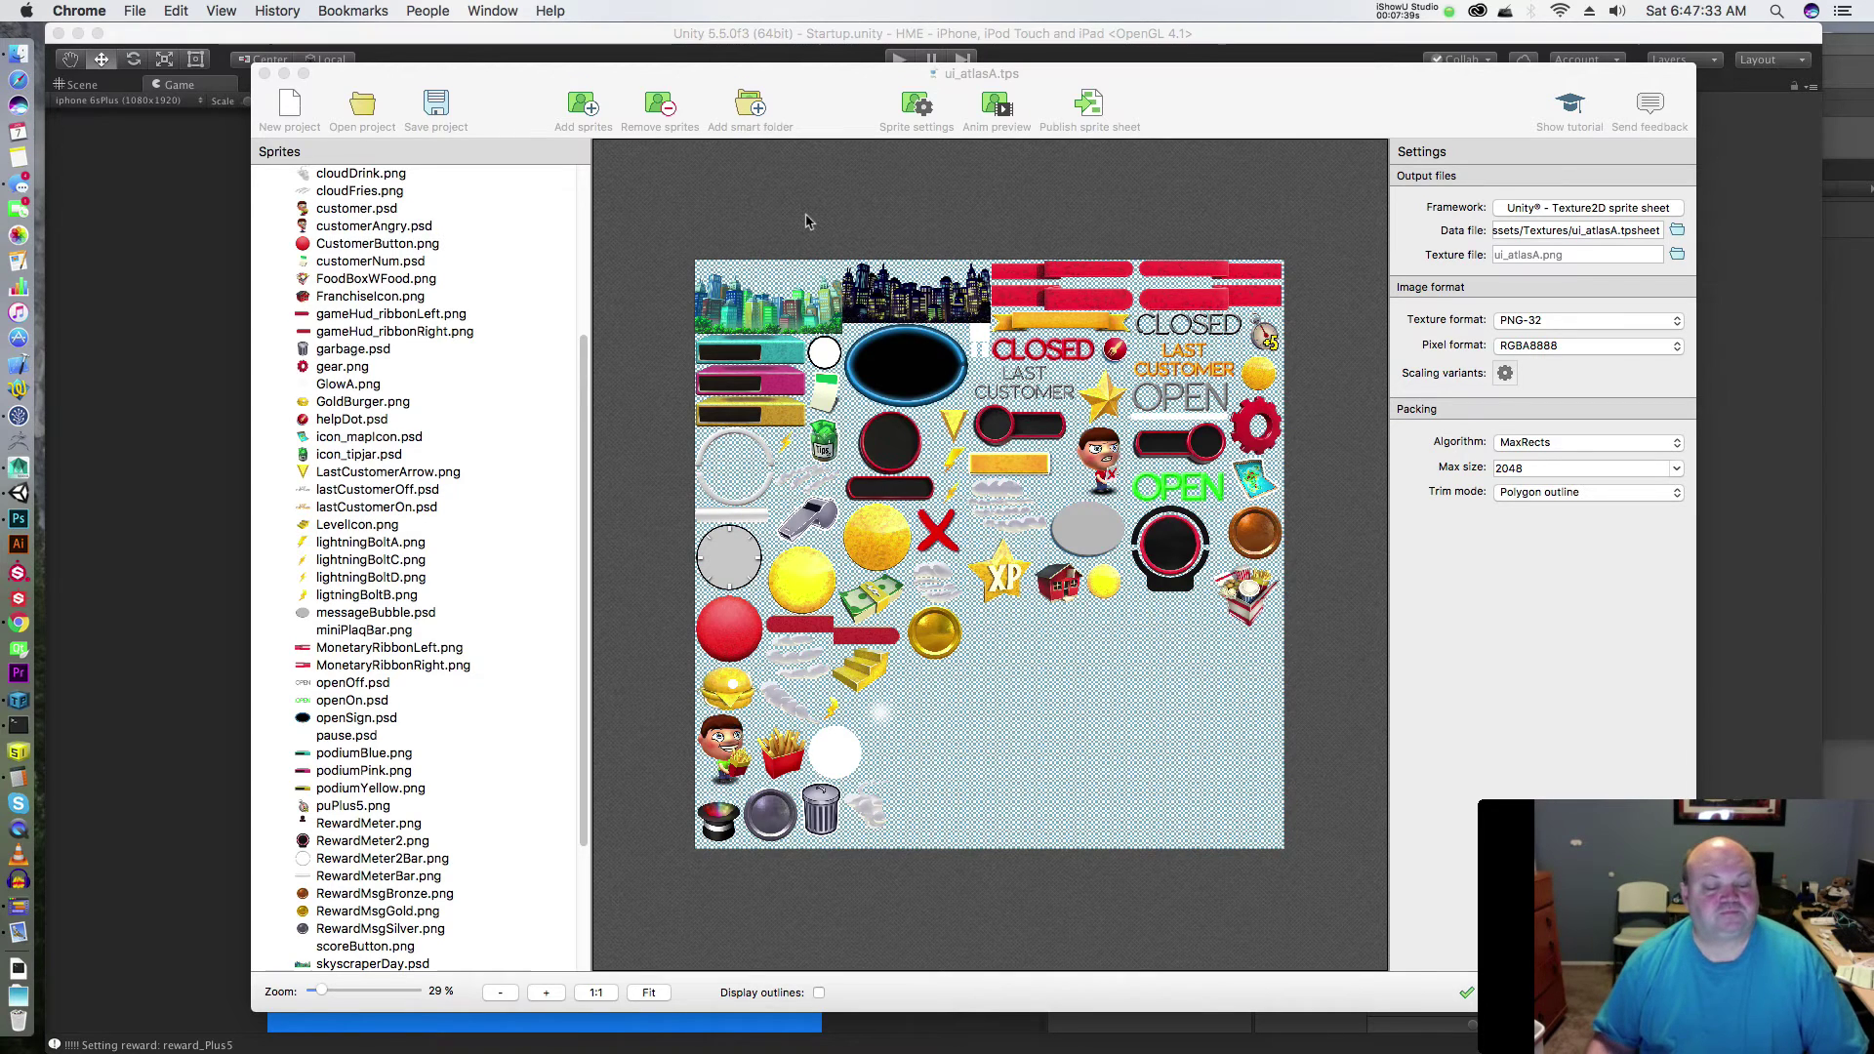
left_click_drag(835, 81, 830, 61)
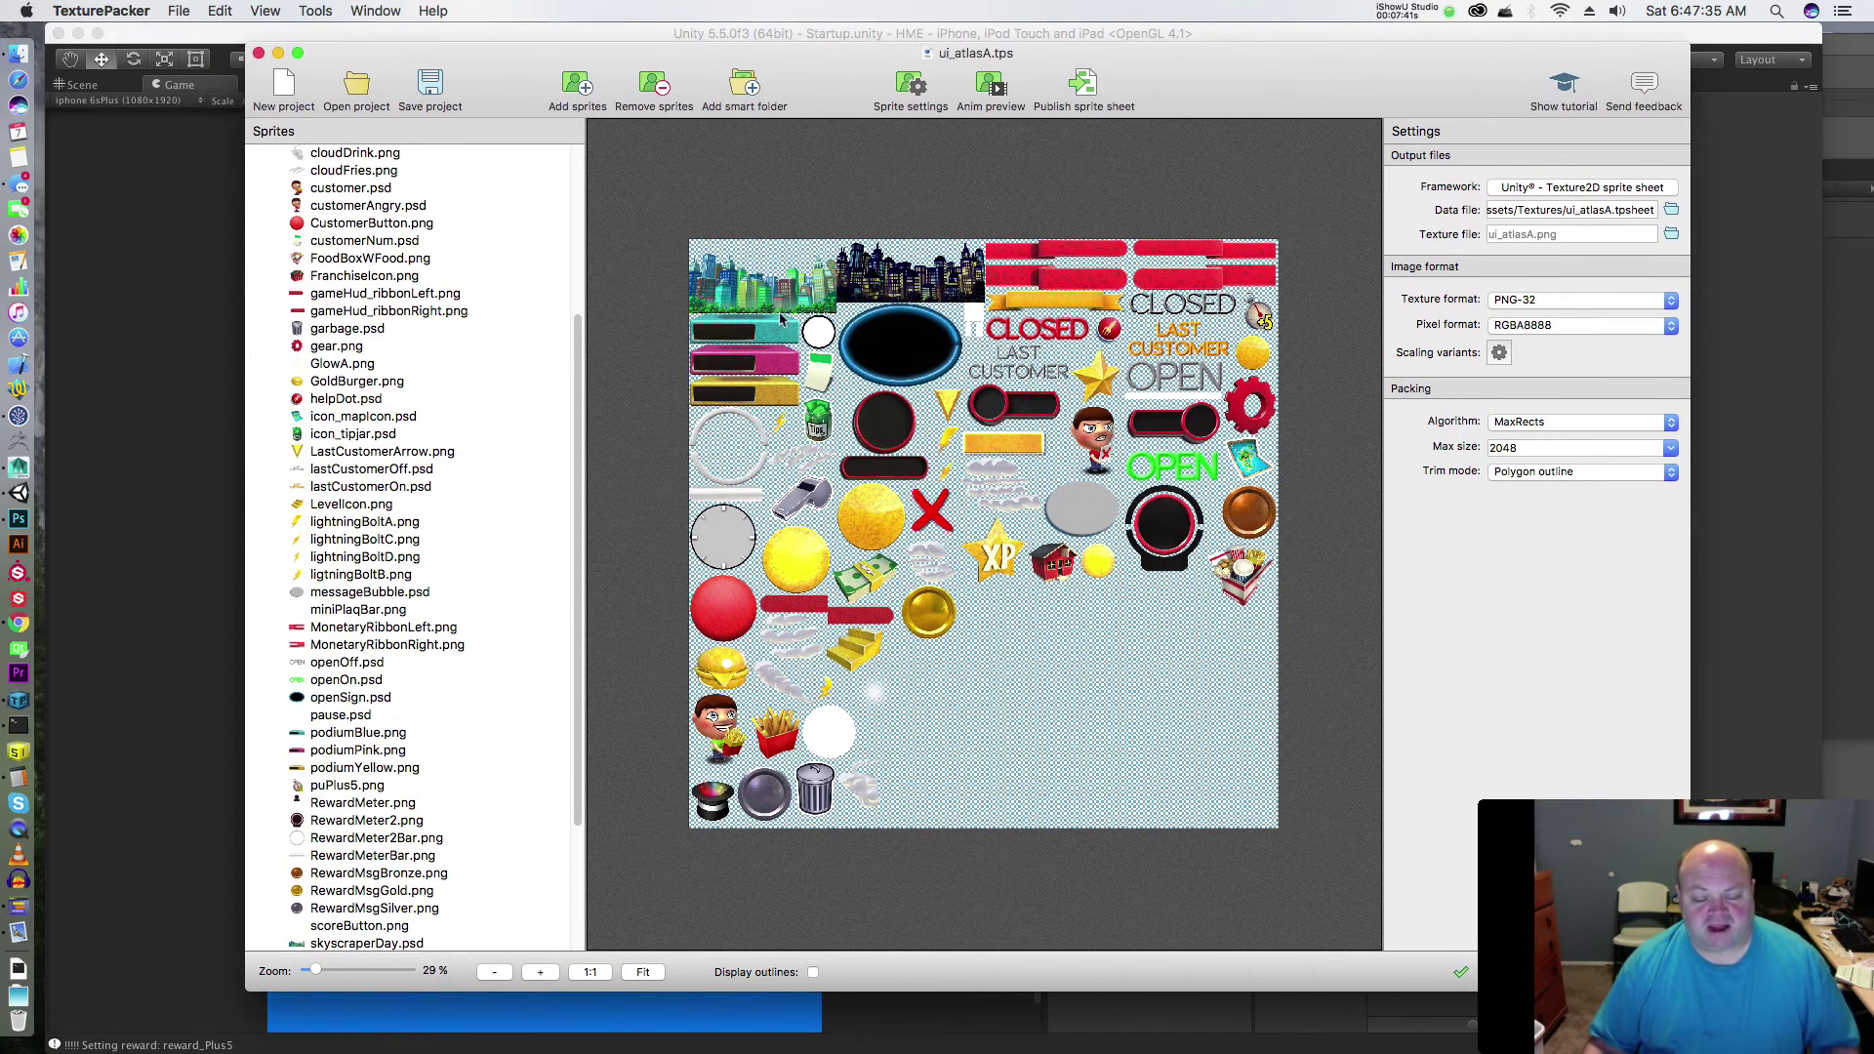
left_click(793, 316)
left_click(918, 293)
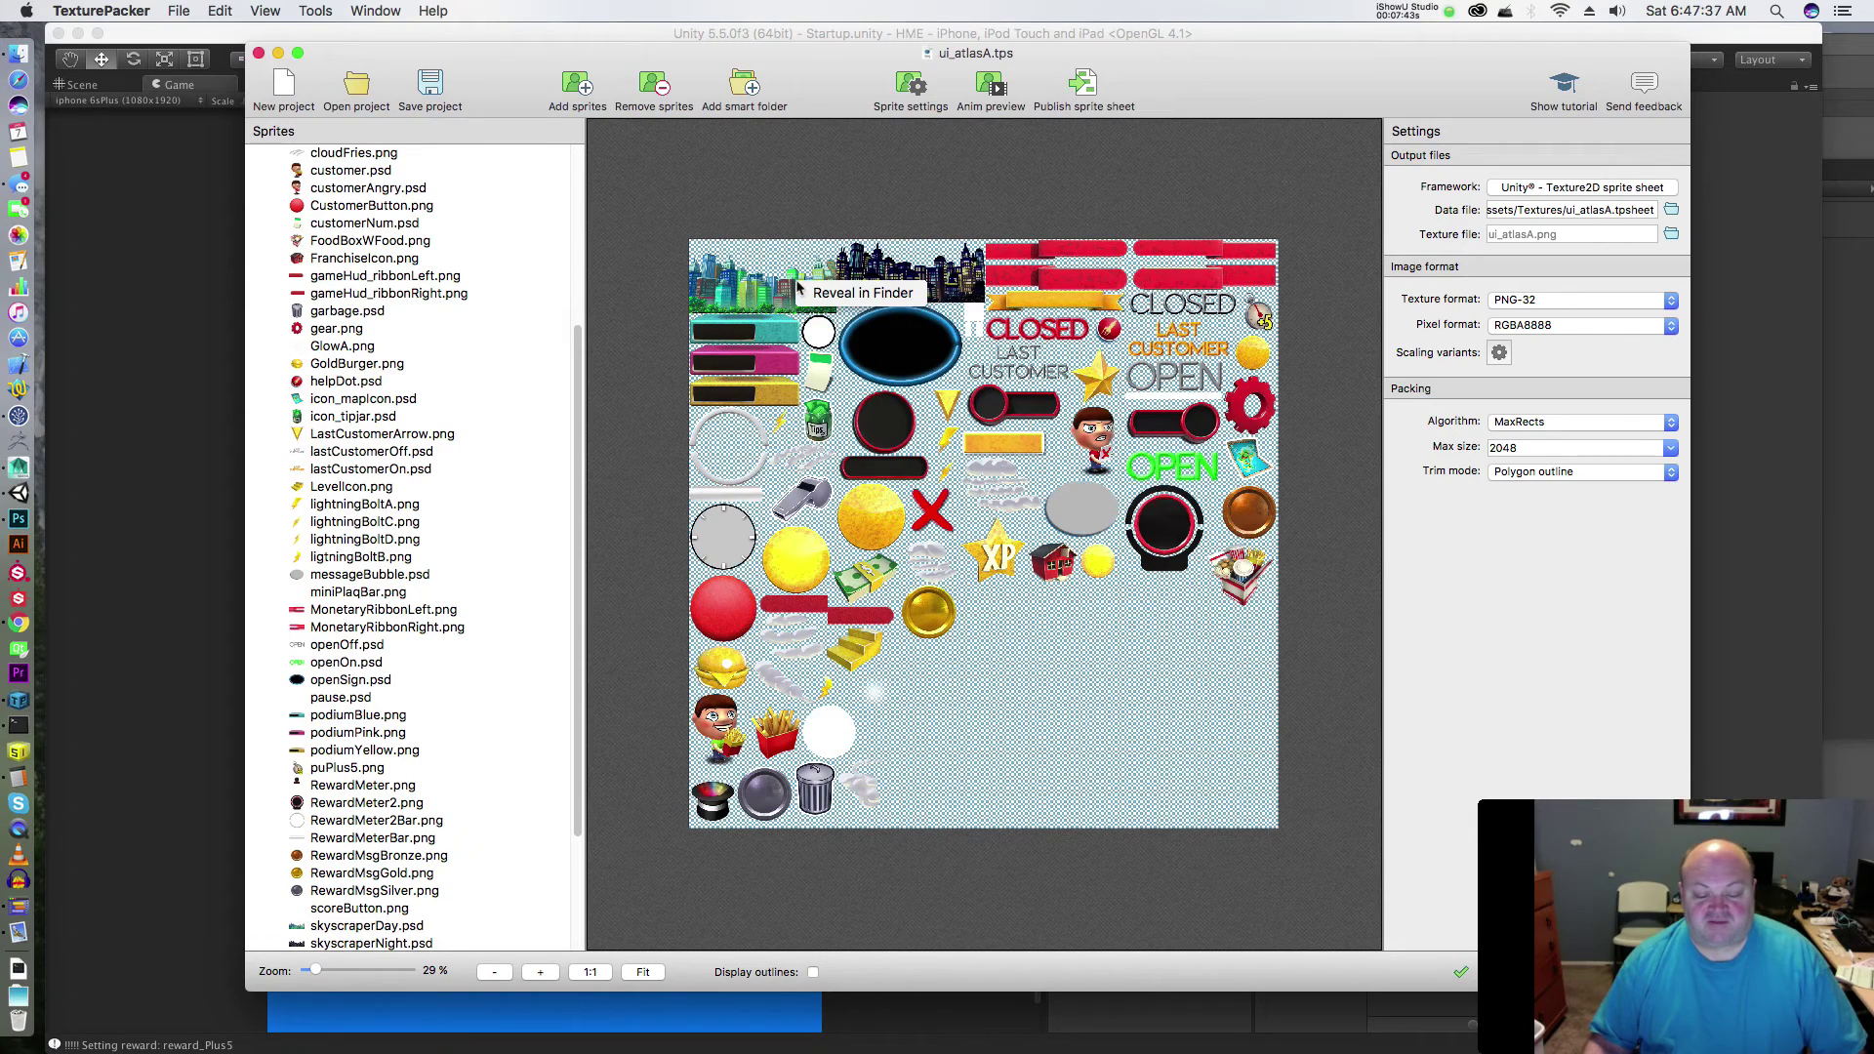
right_click(800, 285)
- Reveal skyscraperDay.psd in Finder and open it with Adobe Photoshop CC 2015.5
left_click(847, 294)
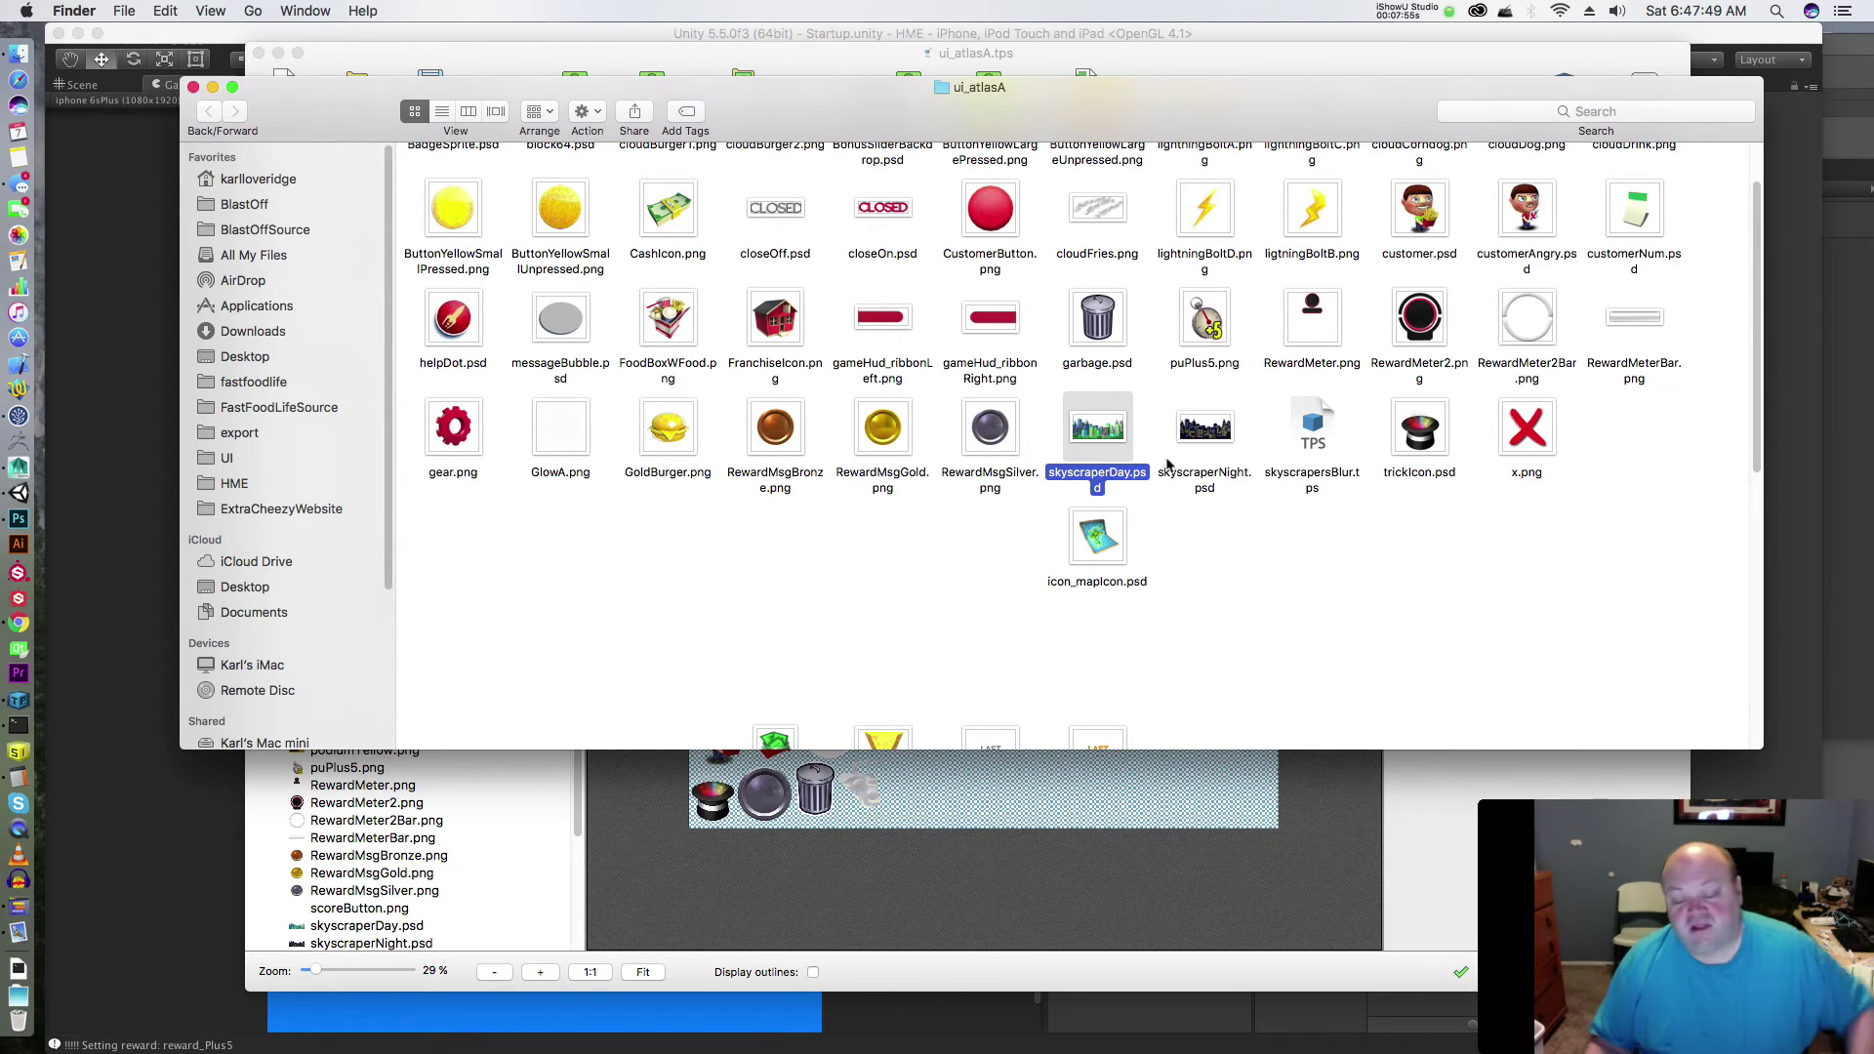
right_click(1097, 428)
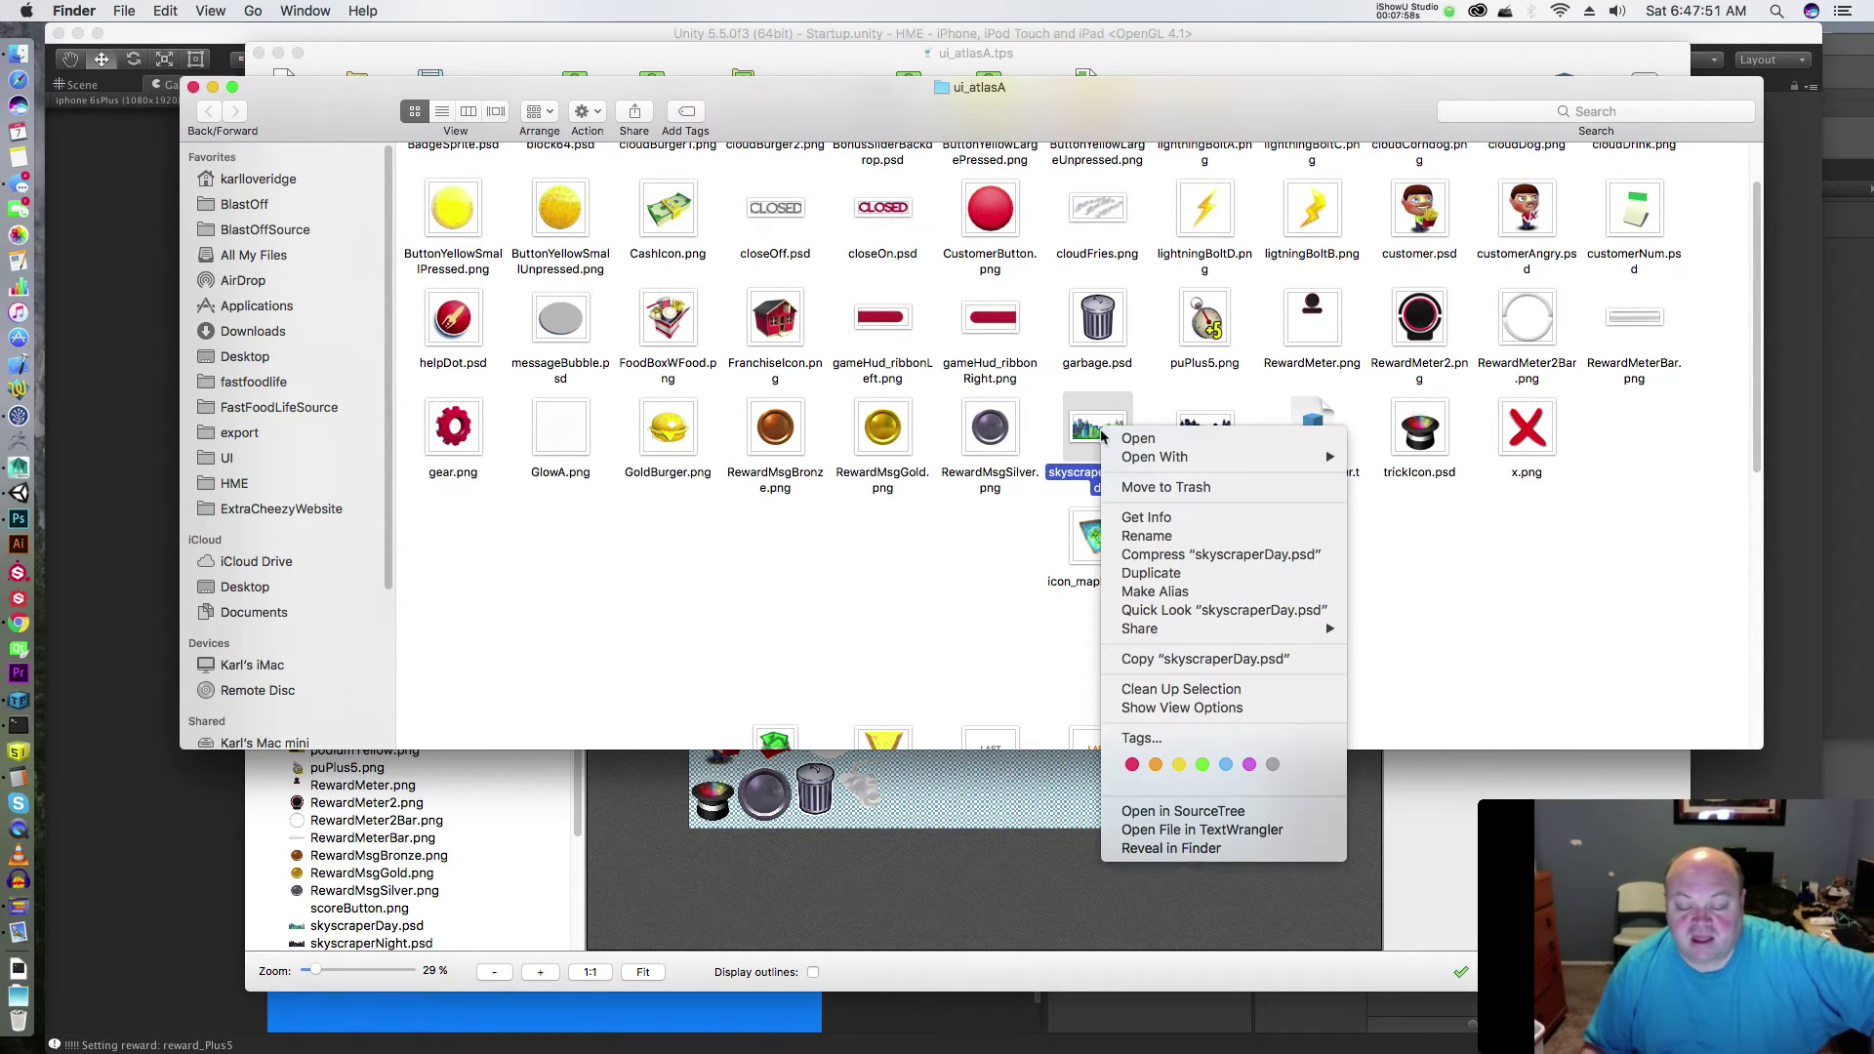
mouse_move(1210, 457)
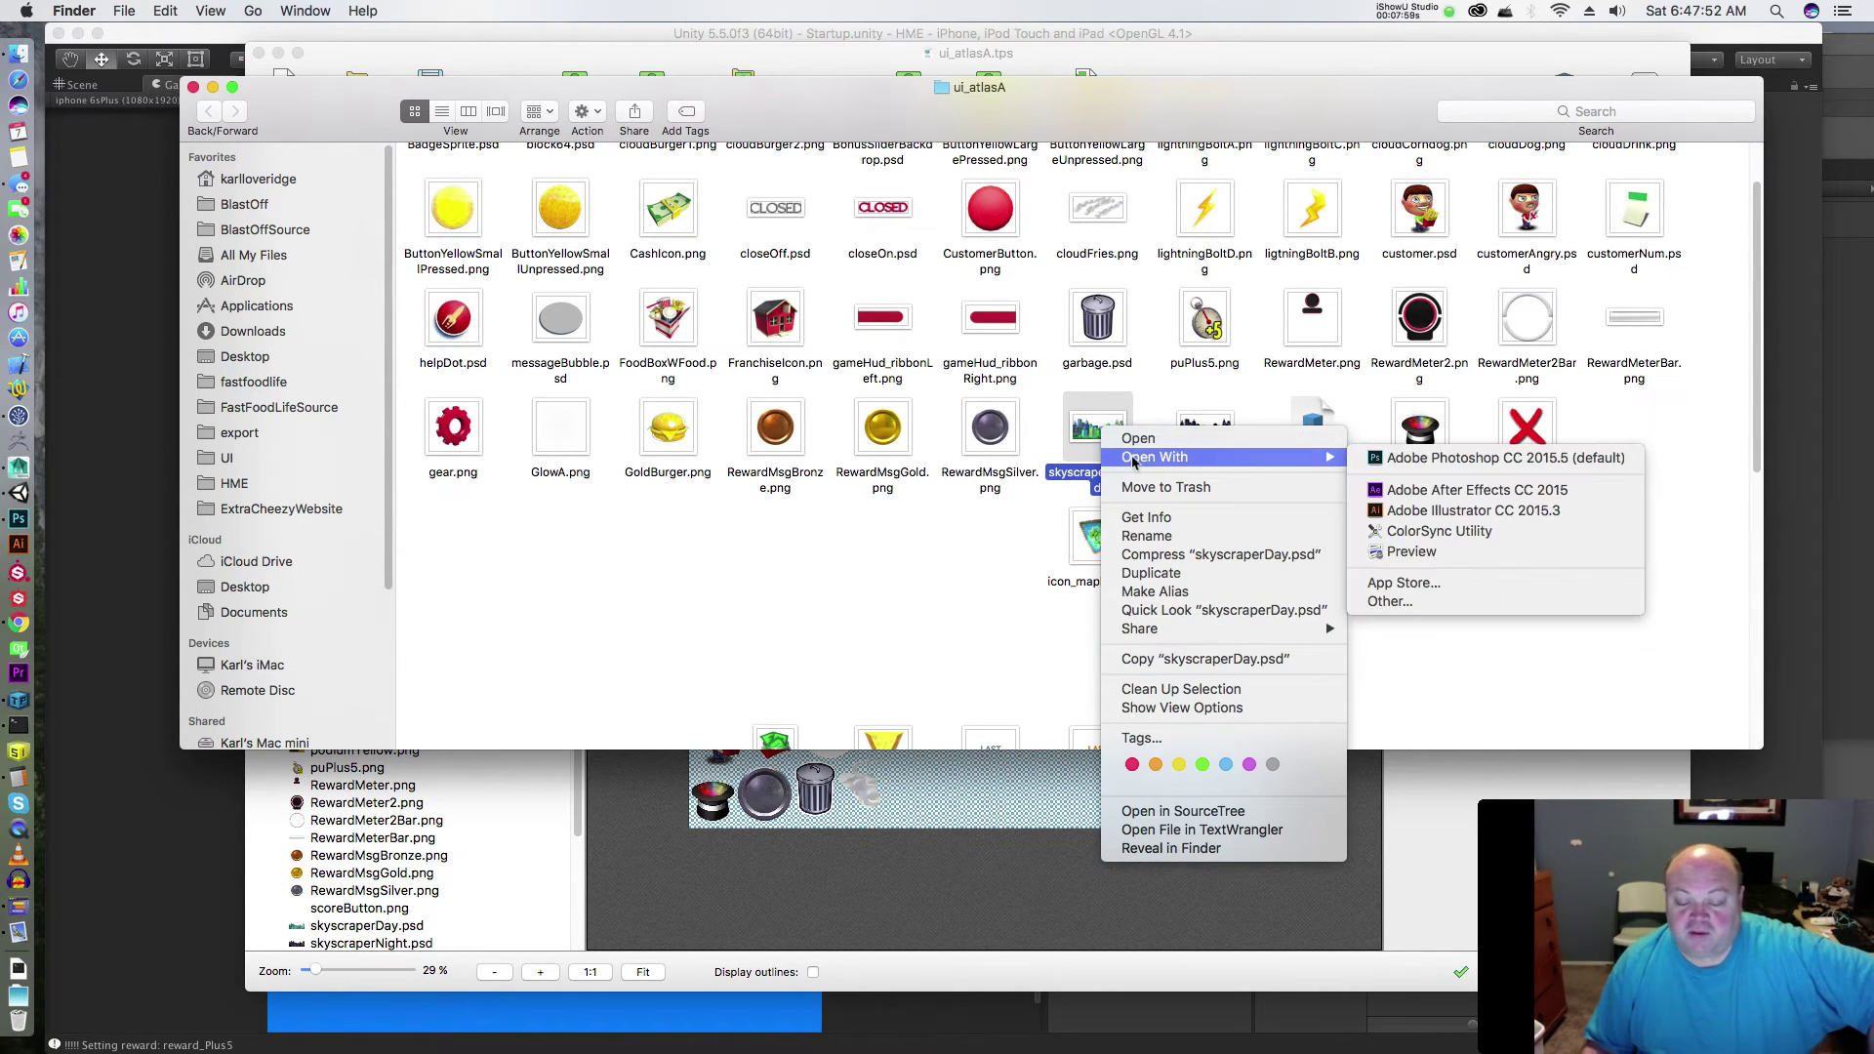
left_click(1450, 458)
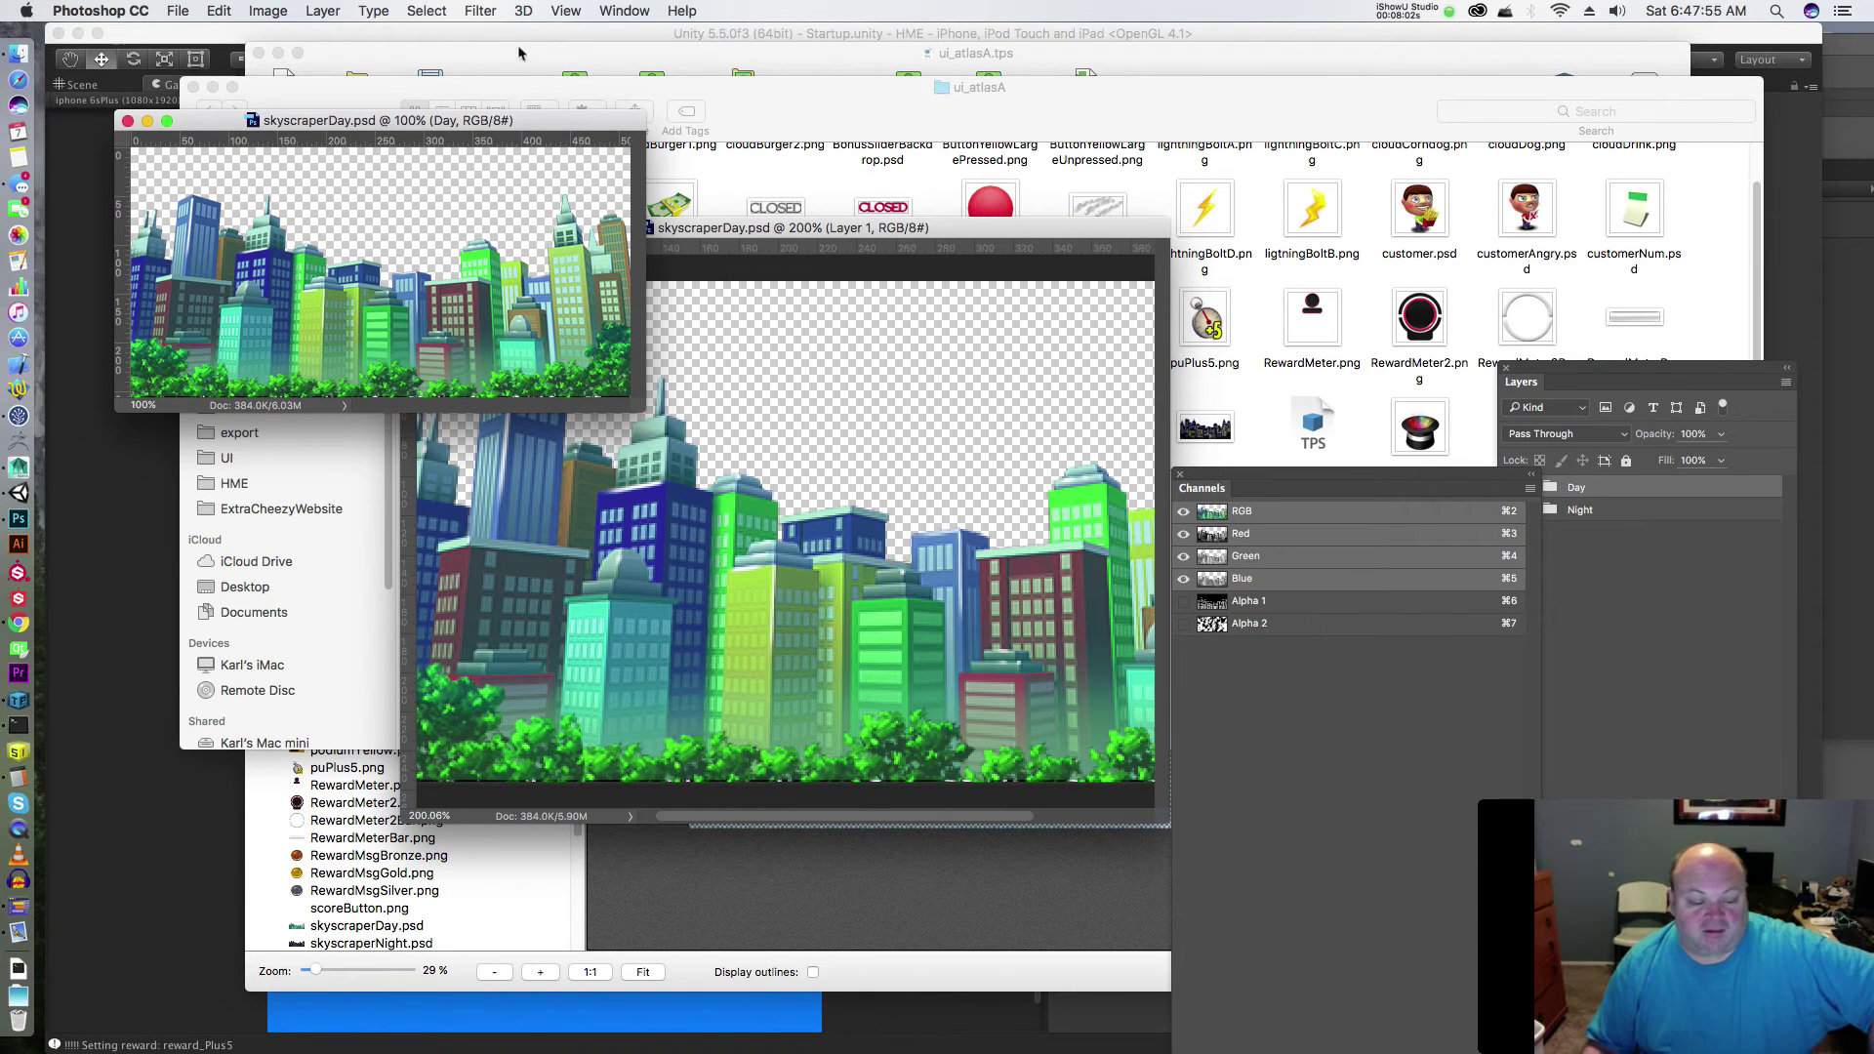
- Close the open skyscraperDay views and reopen skyscraperDay.psd from Finder in Photoshop
left_click(722, 257)
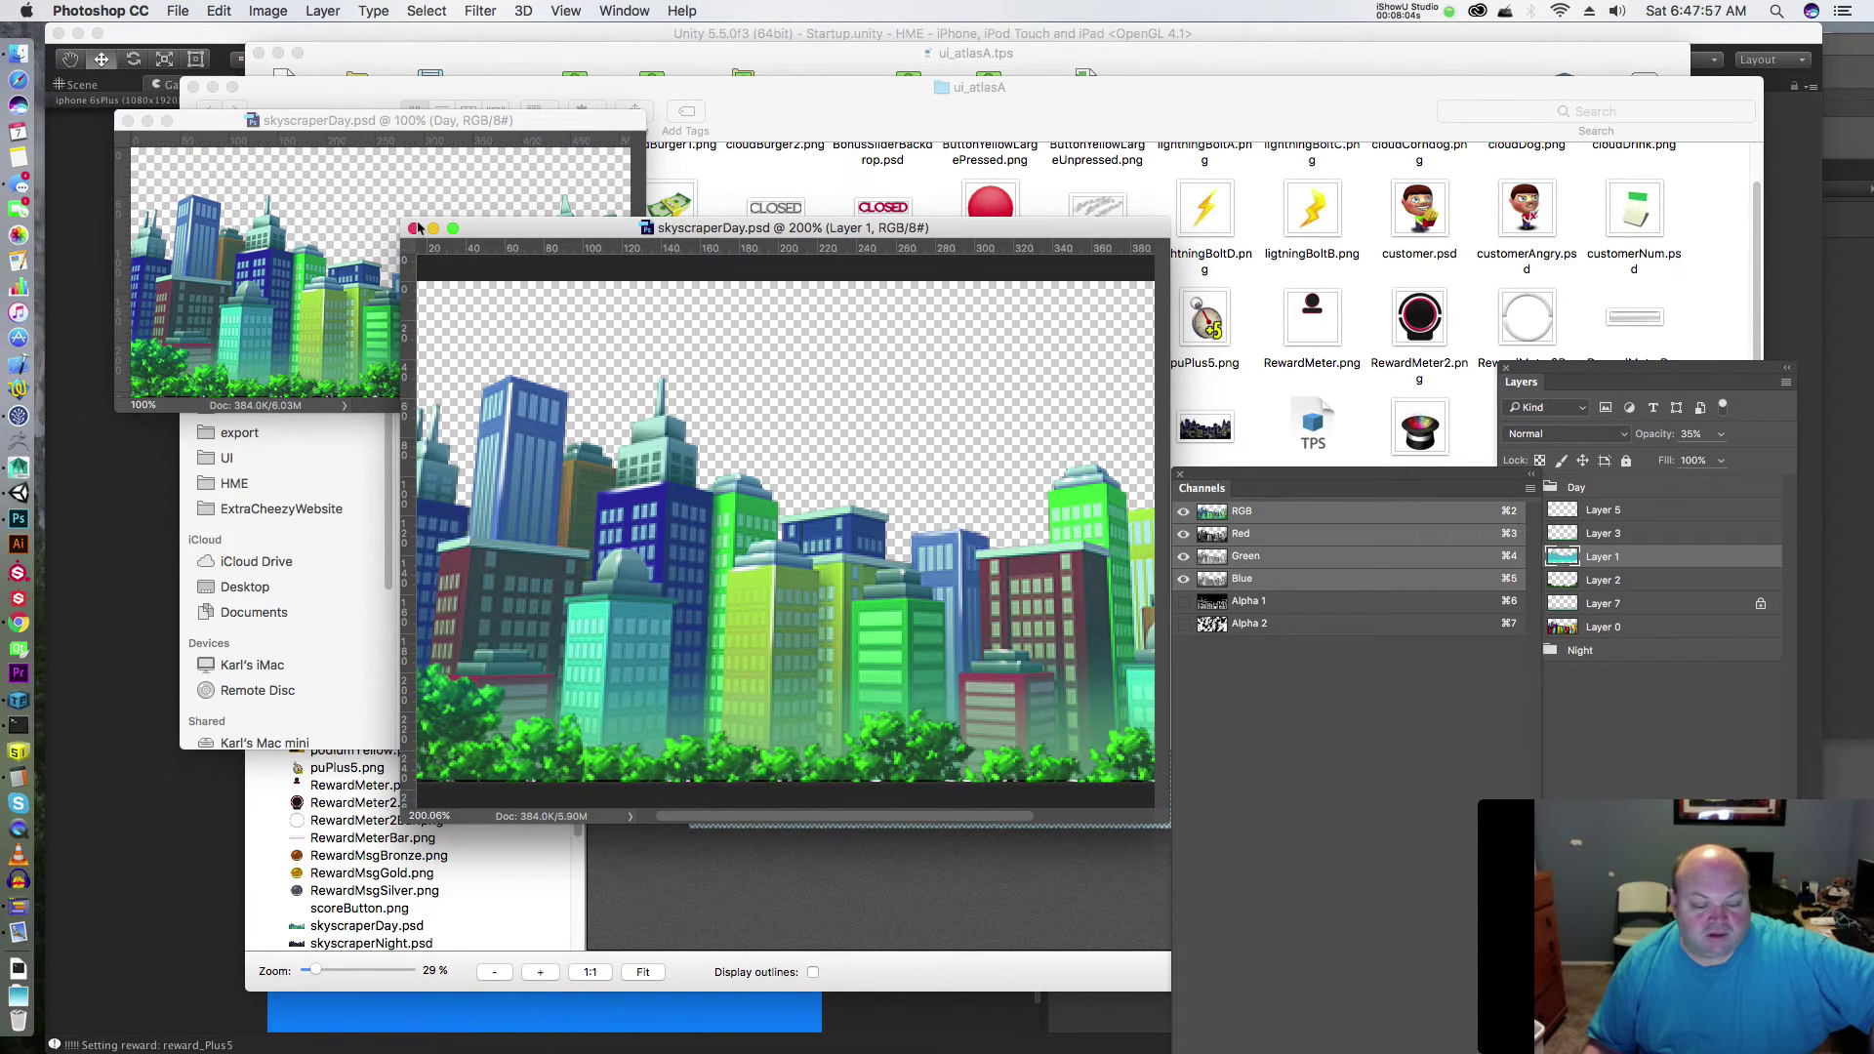
left_click(413, 228)
left_click(126, 121)
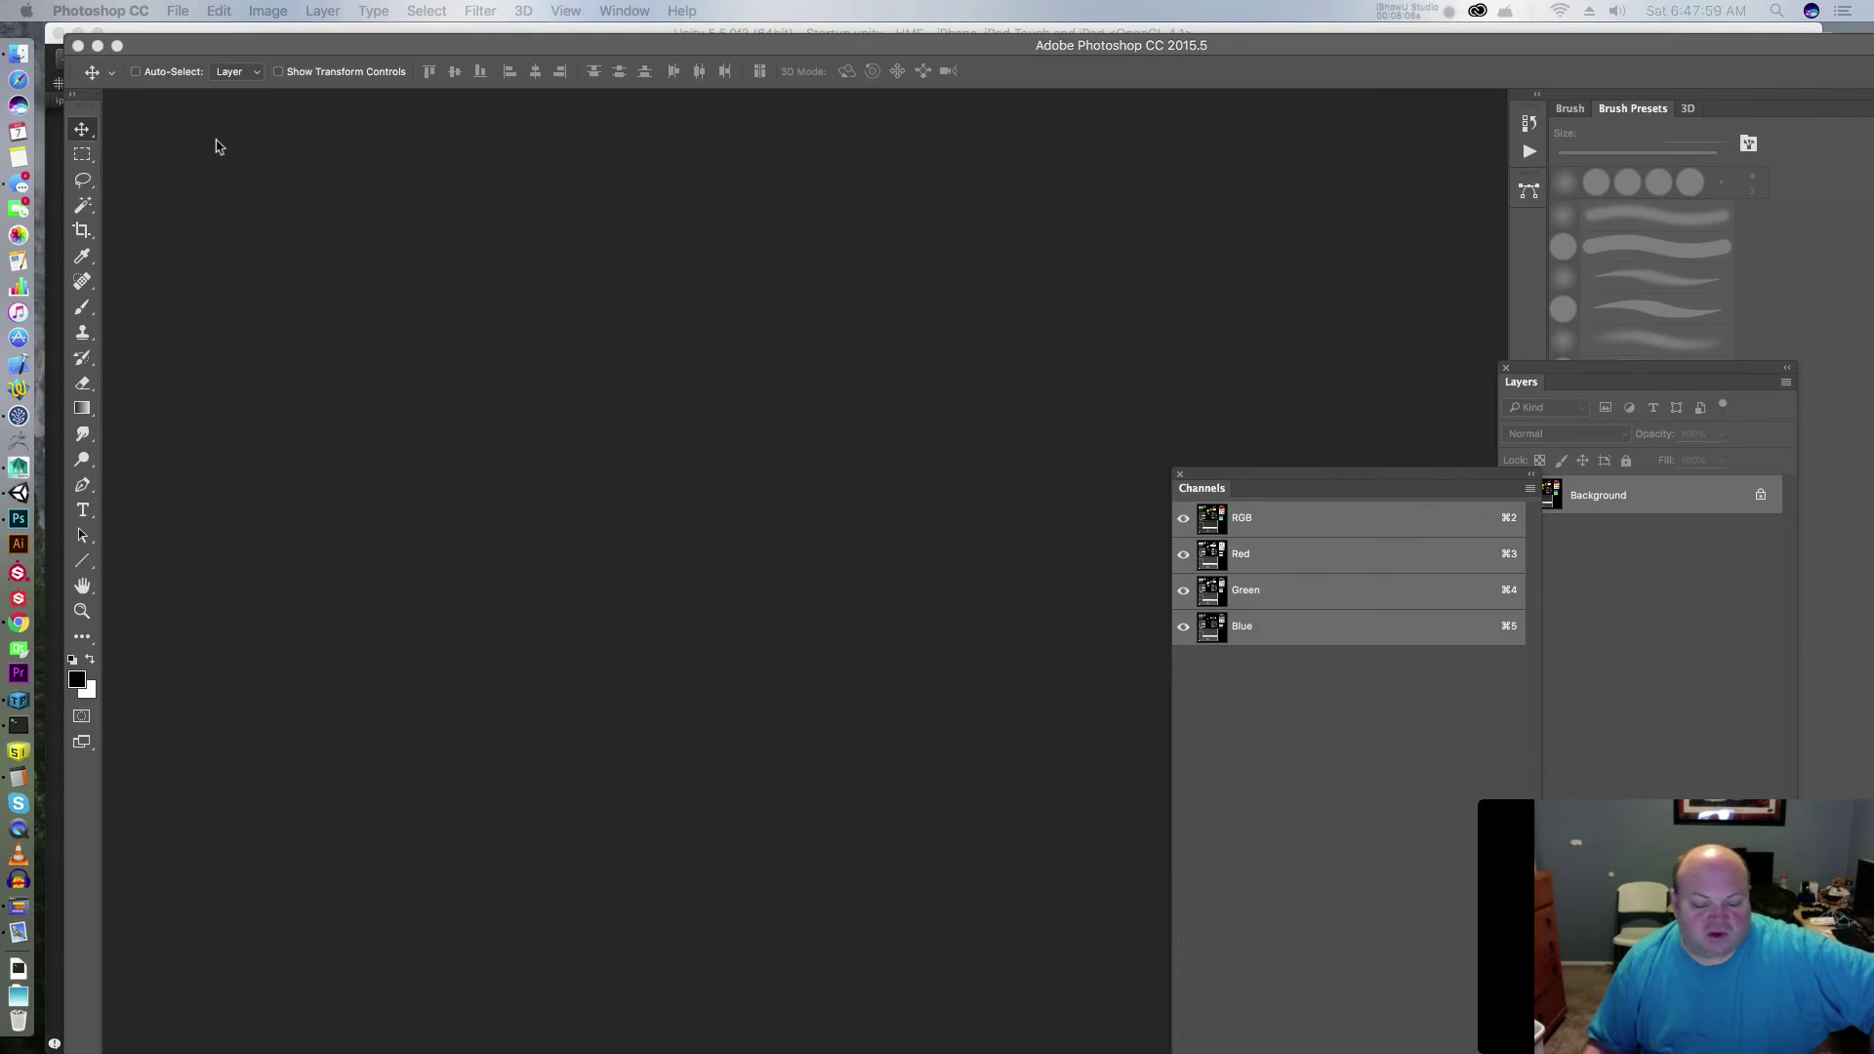
key("super+Tab")
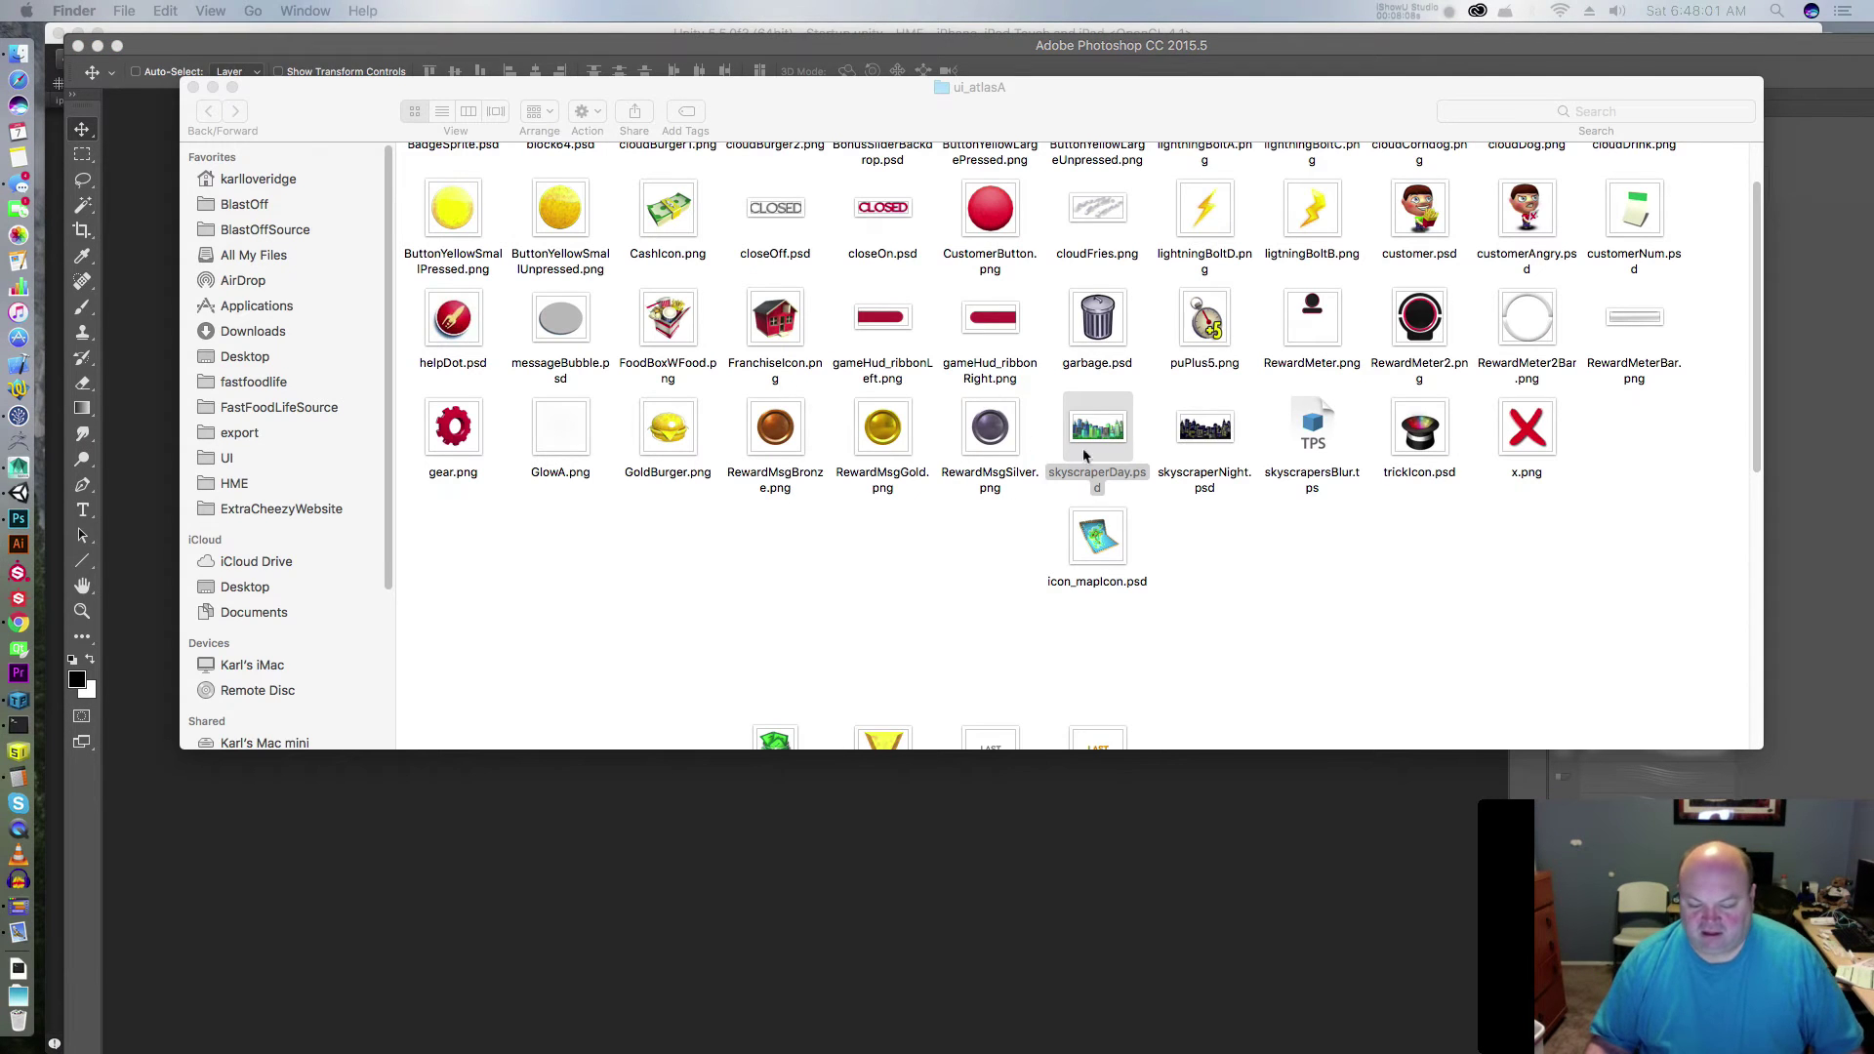
right_click(1083, 456)
left_click(1186, 433)
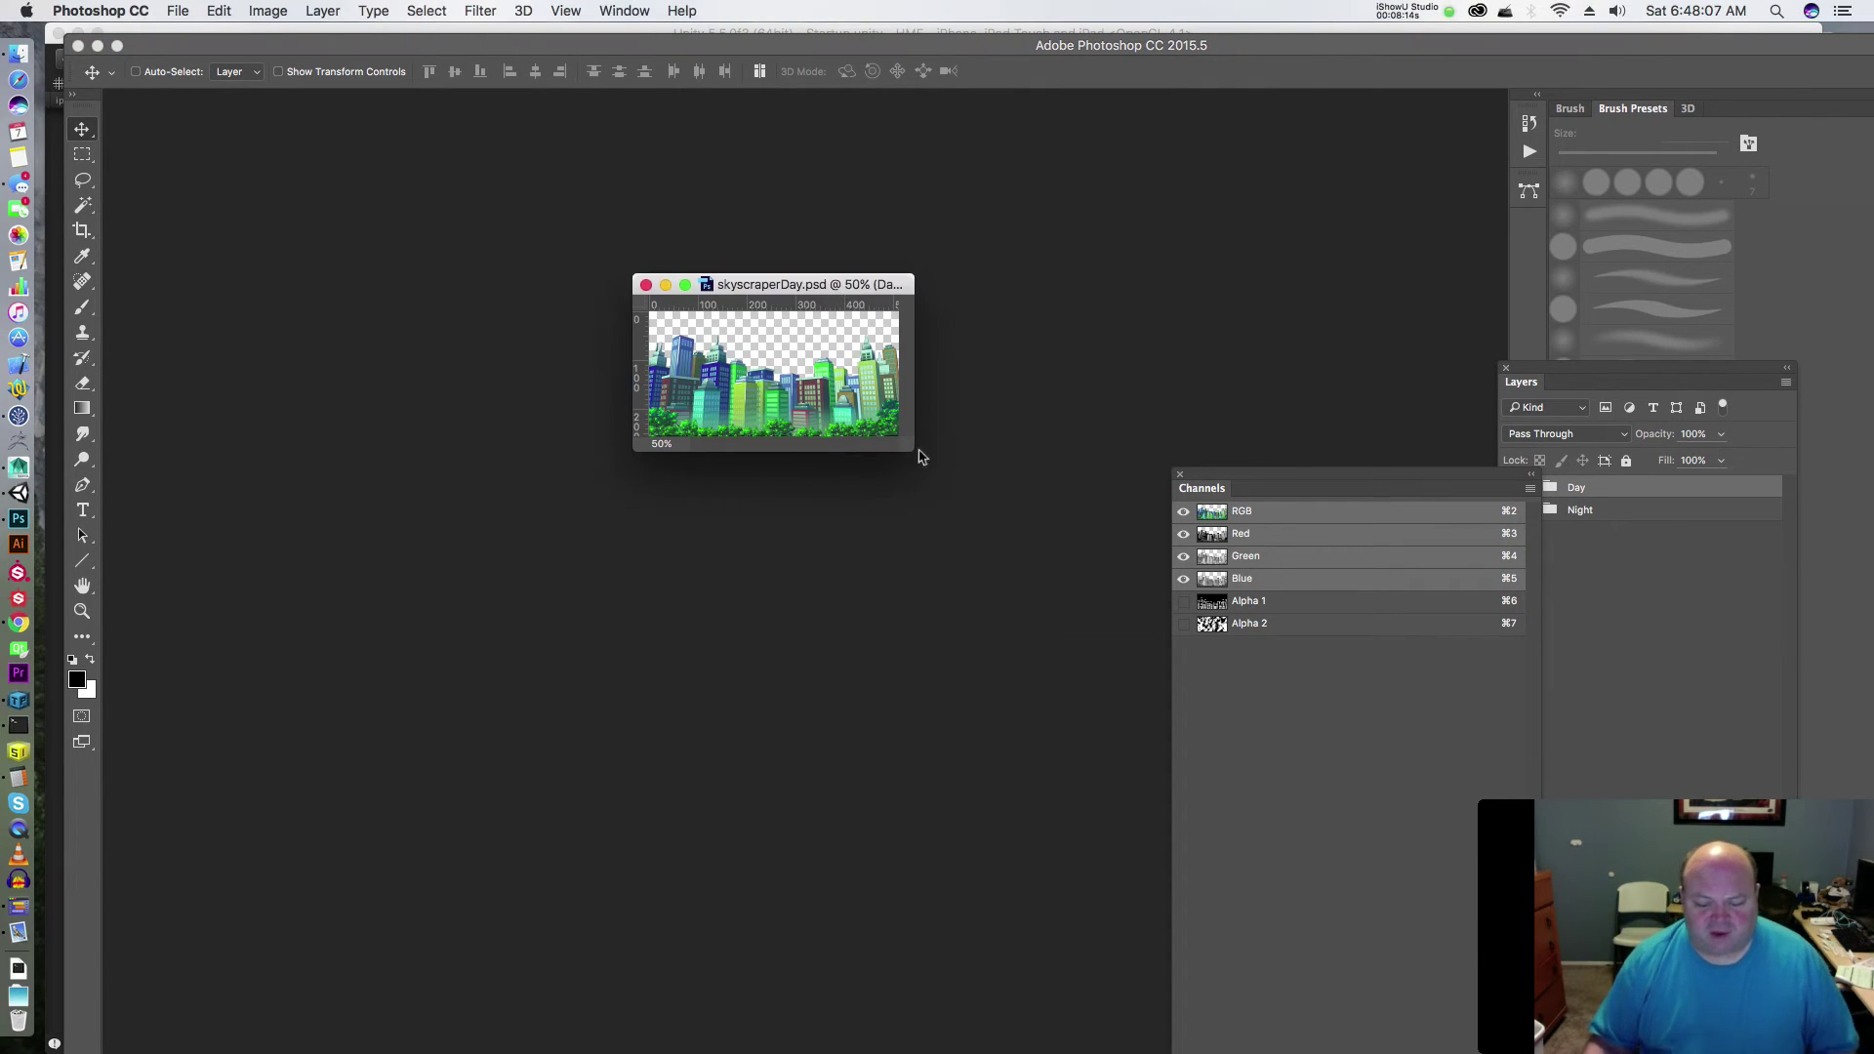
- Enlarge the document window and zoom the skyline to 137%
left_click_drag(915, 452, 1231, 811)
key("z")
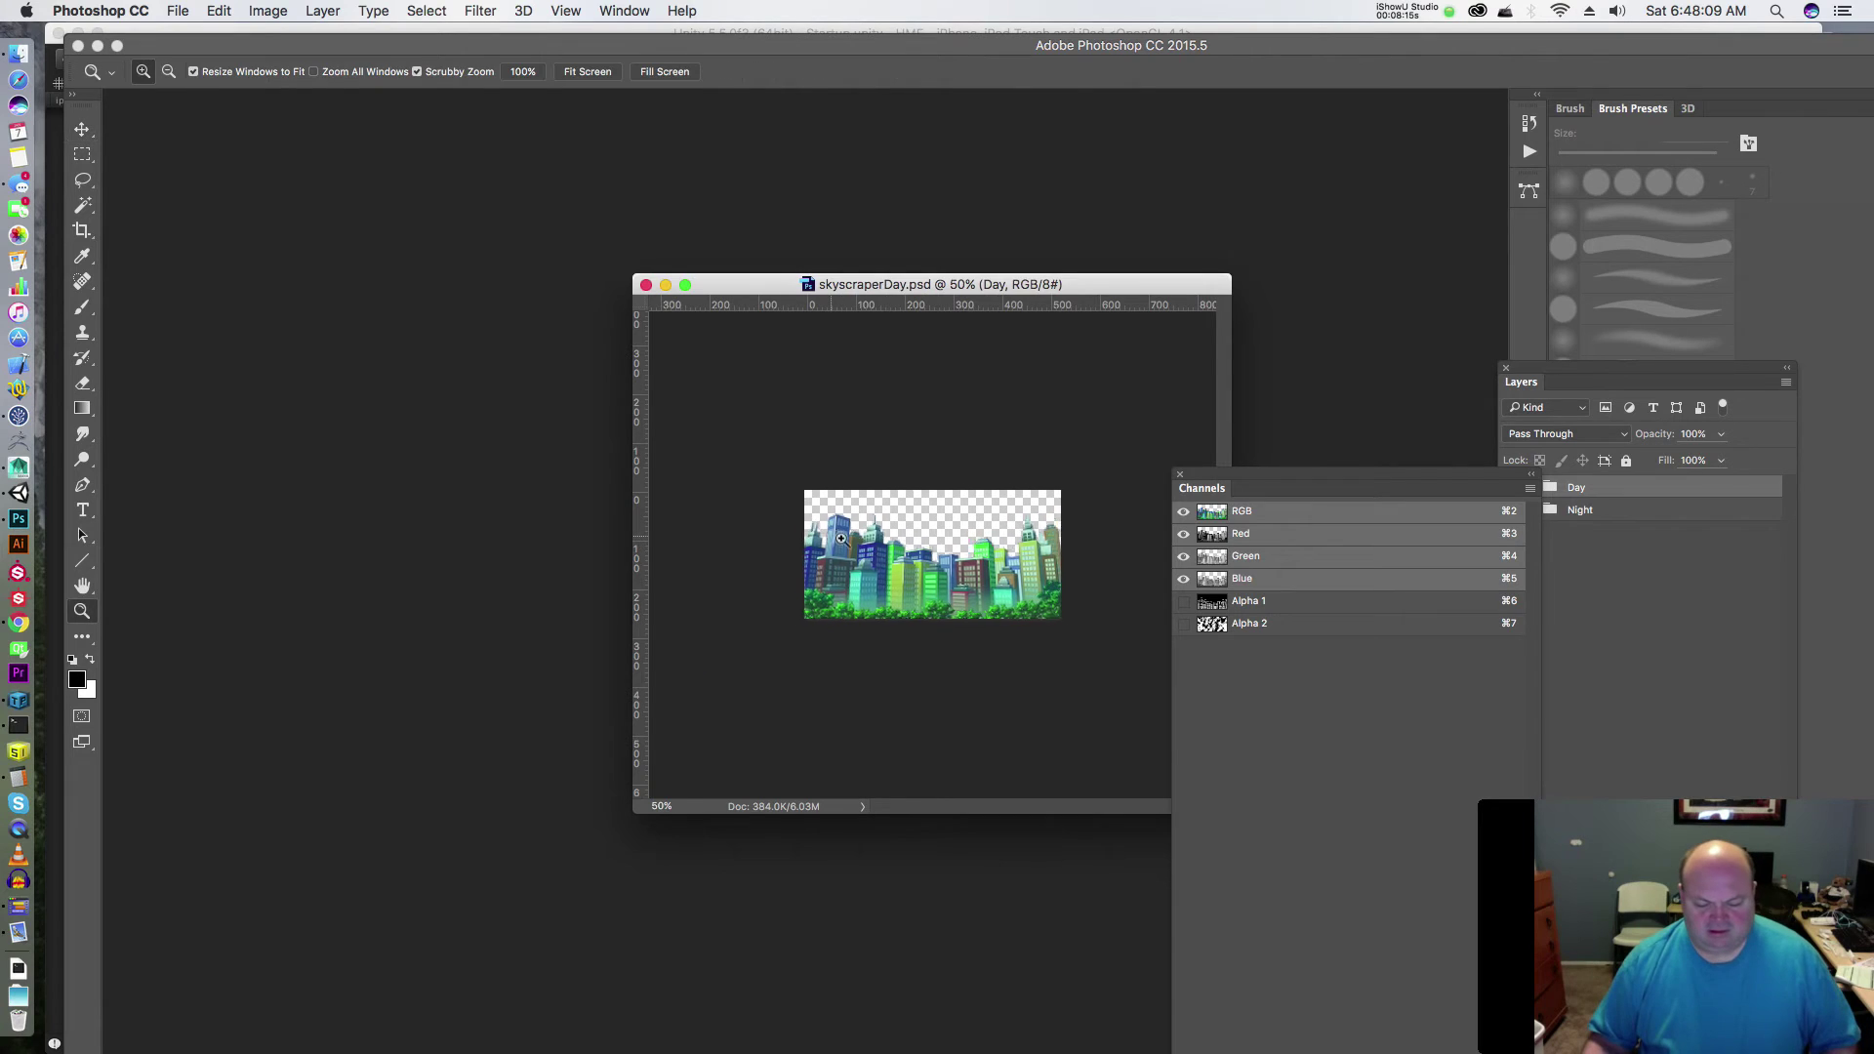
left_click_drag(840, 537, 917, 537)
key("v")
left_click_drag(1123, 284, 899, 152)
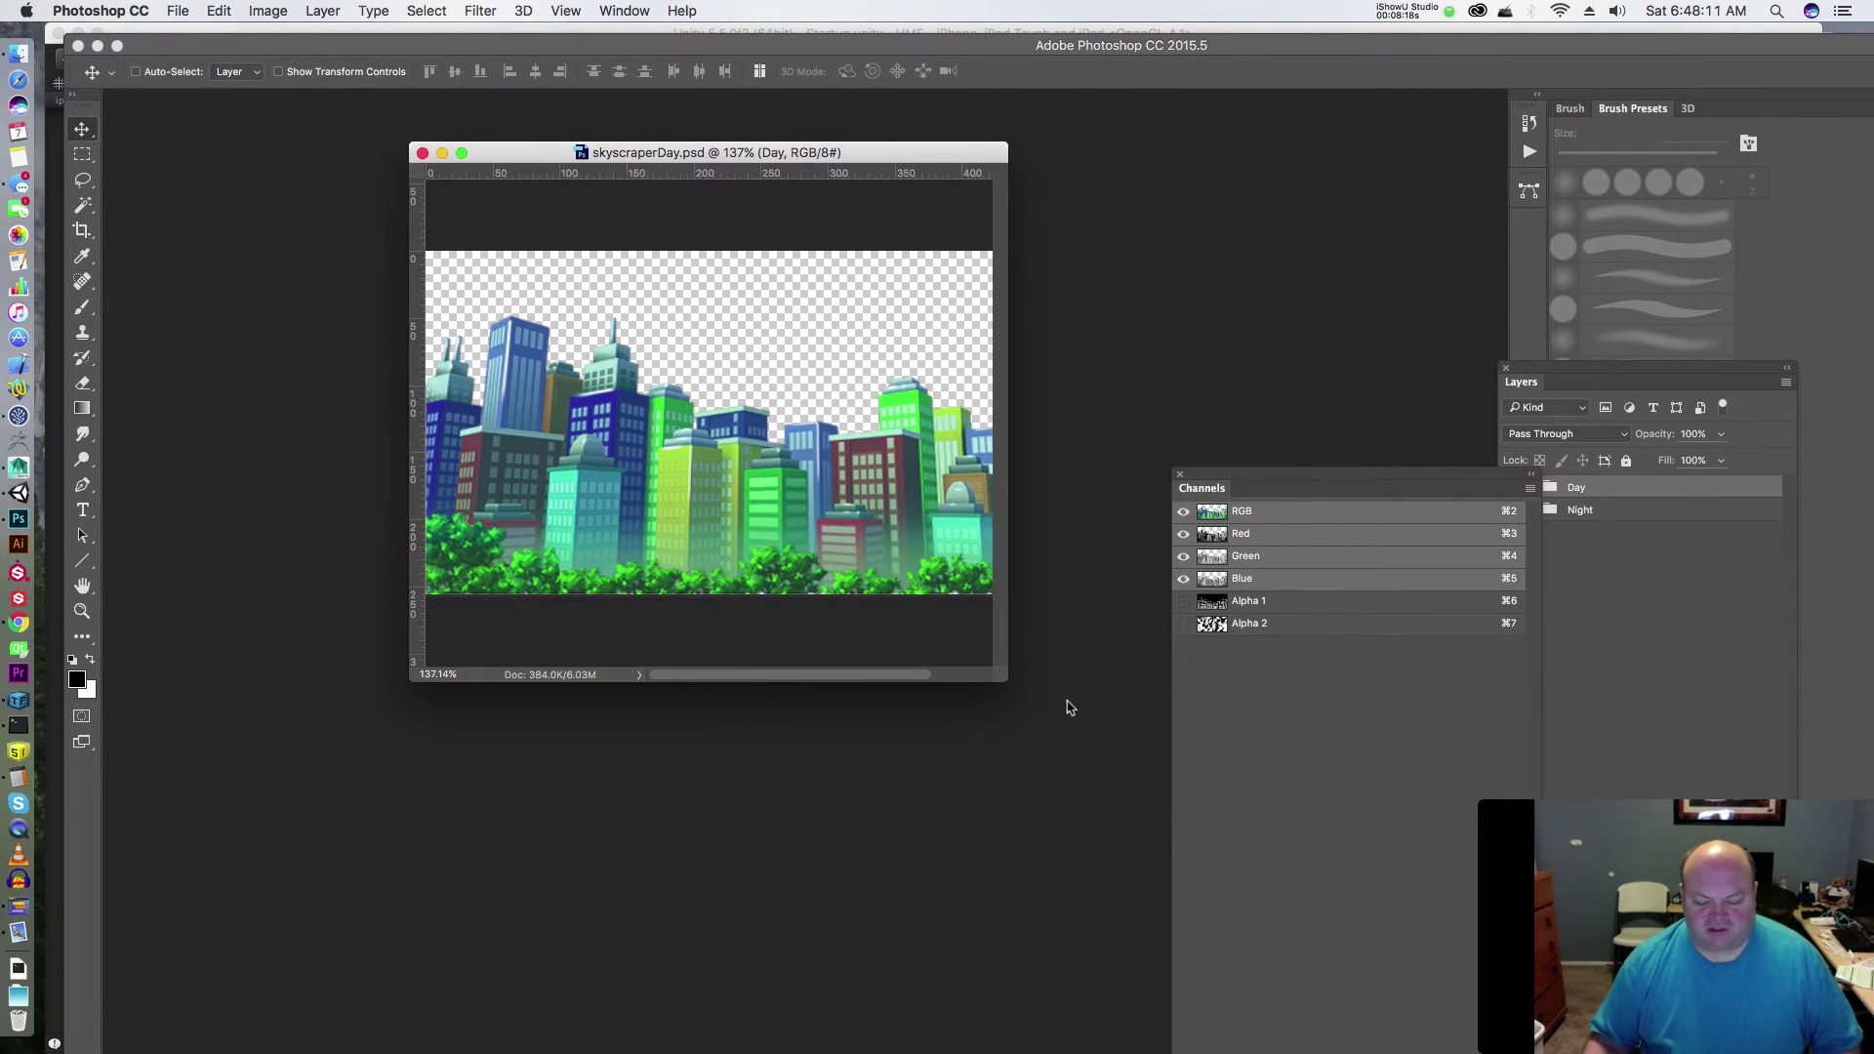
left_click_drag(1005, 681, 1402, 938)
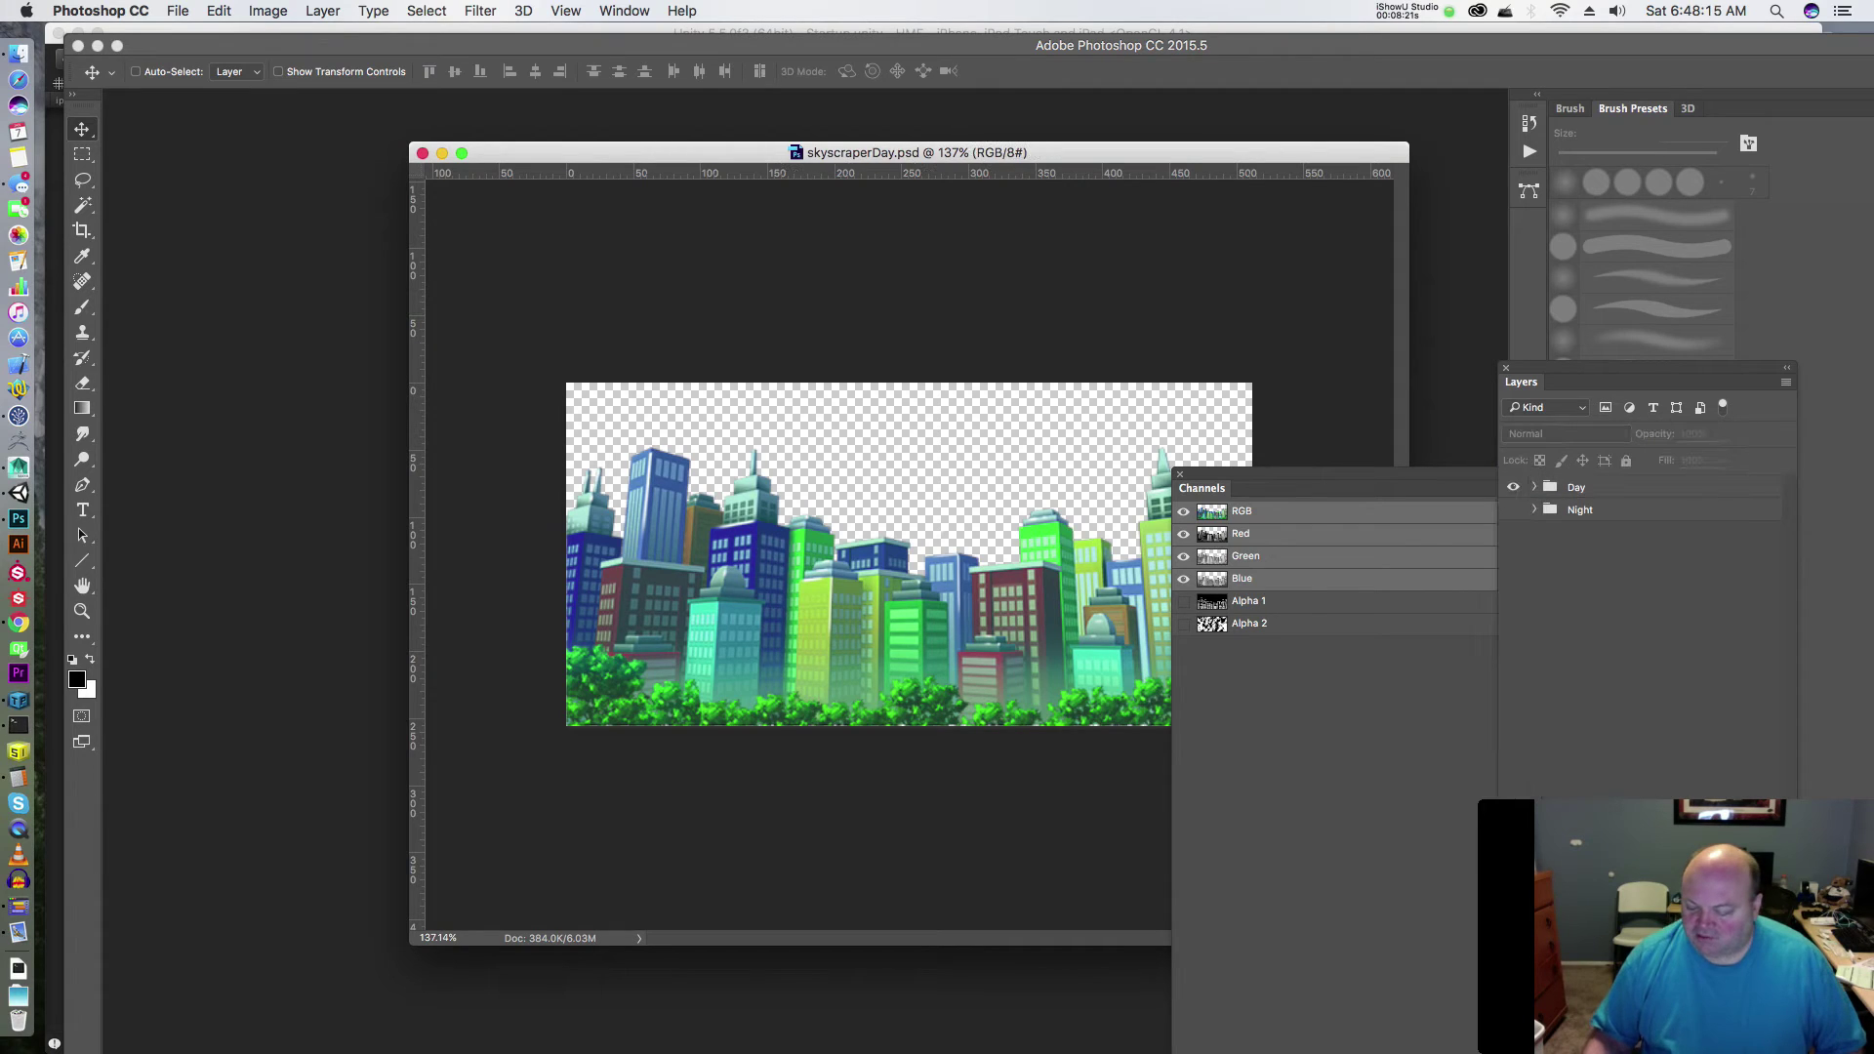
- Add a new layer below the Night group and fill it with black
key("super+alt+shift+n")
left_click_drag(1663, 487, 1651, 592)
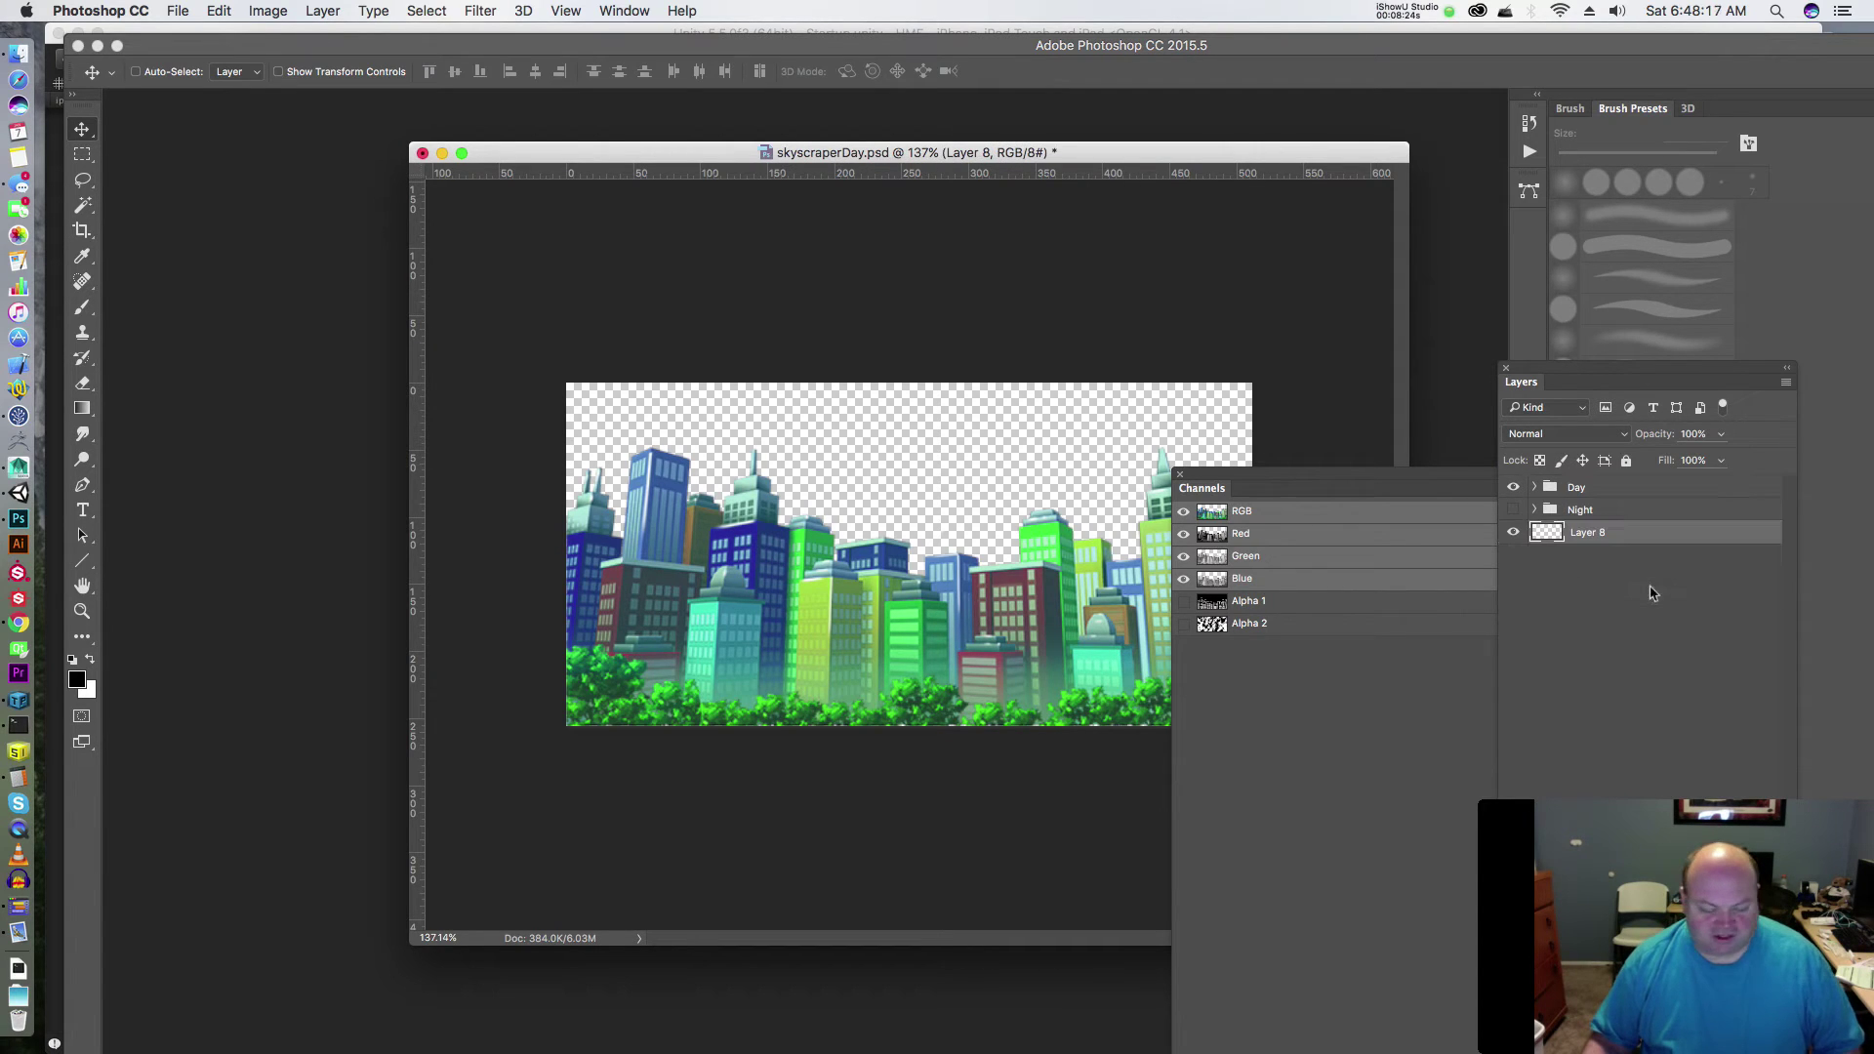
key("shift+F5")
key("Return")
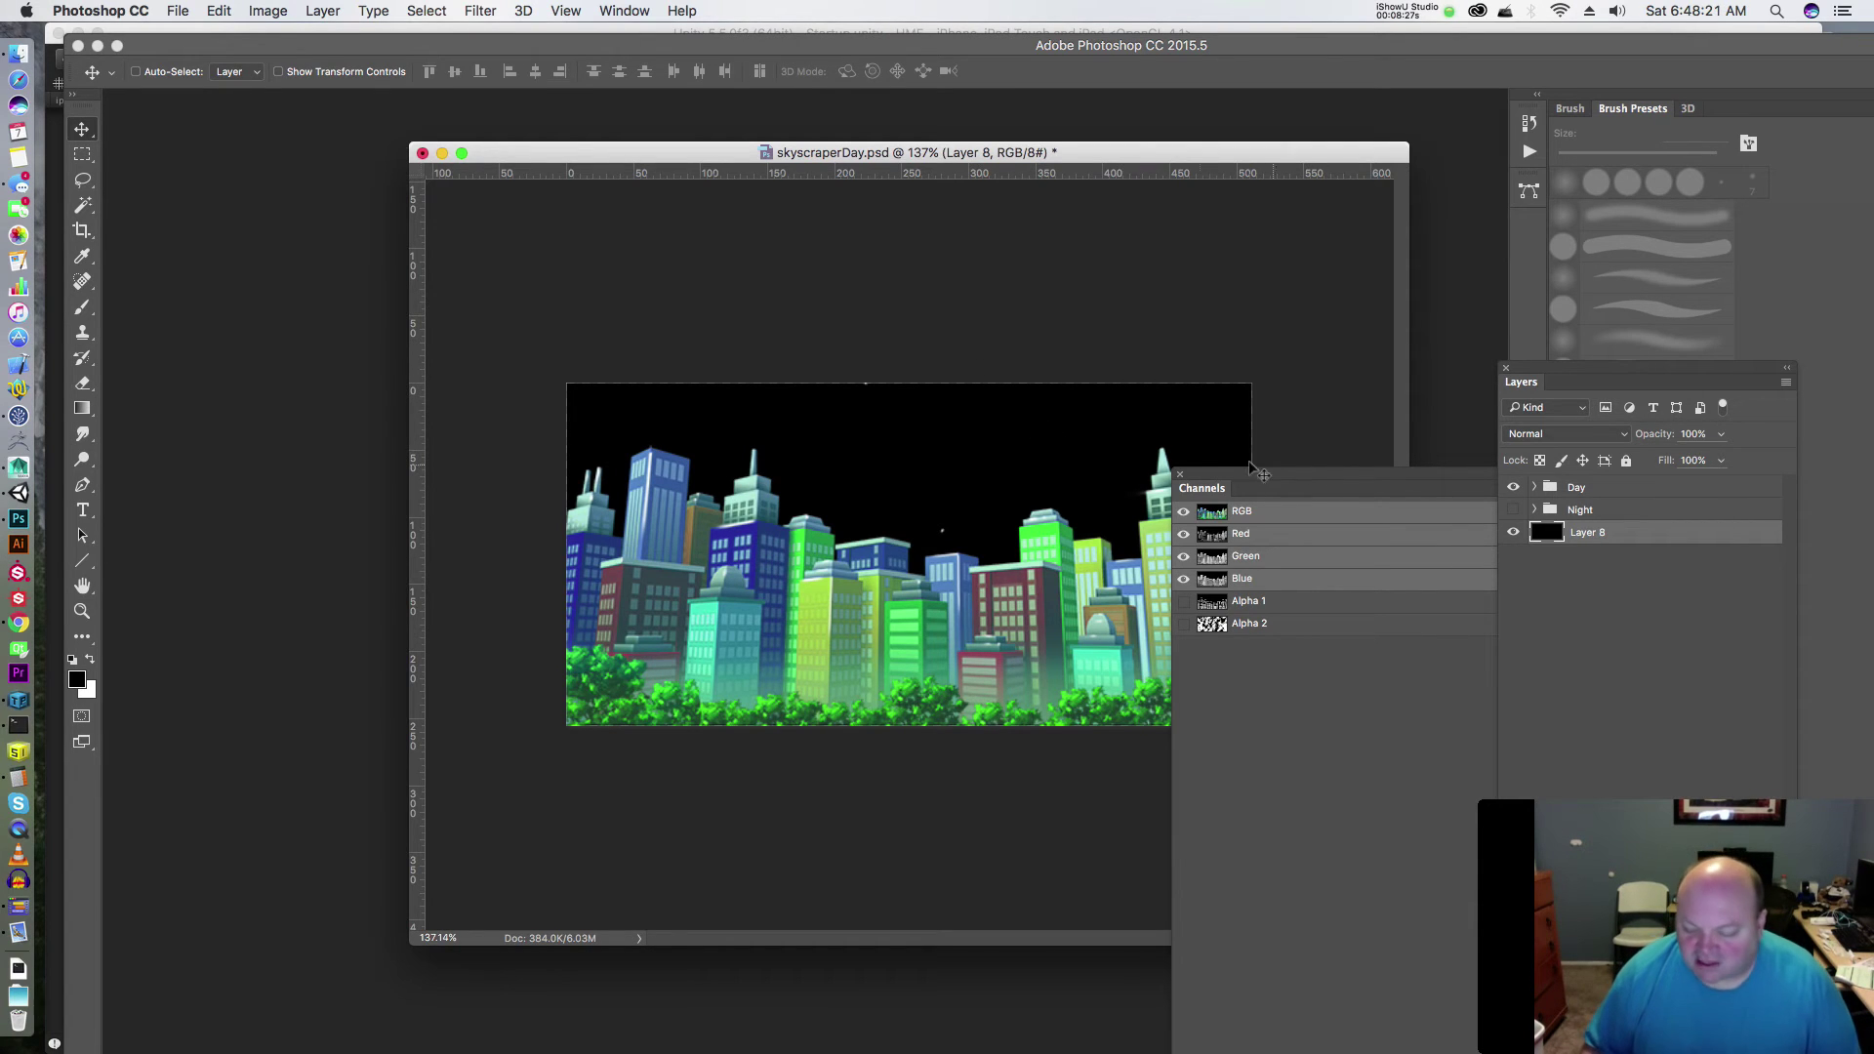
- Inspect the Day group's layers, delete Layer 6, and save the document
left_click_drag(857, 410, 908, 391)
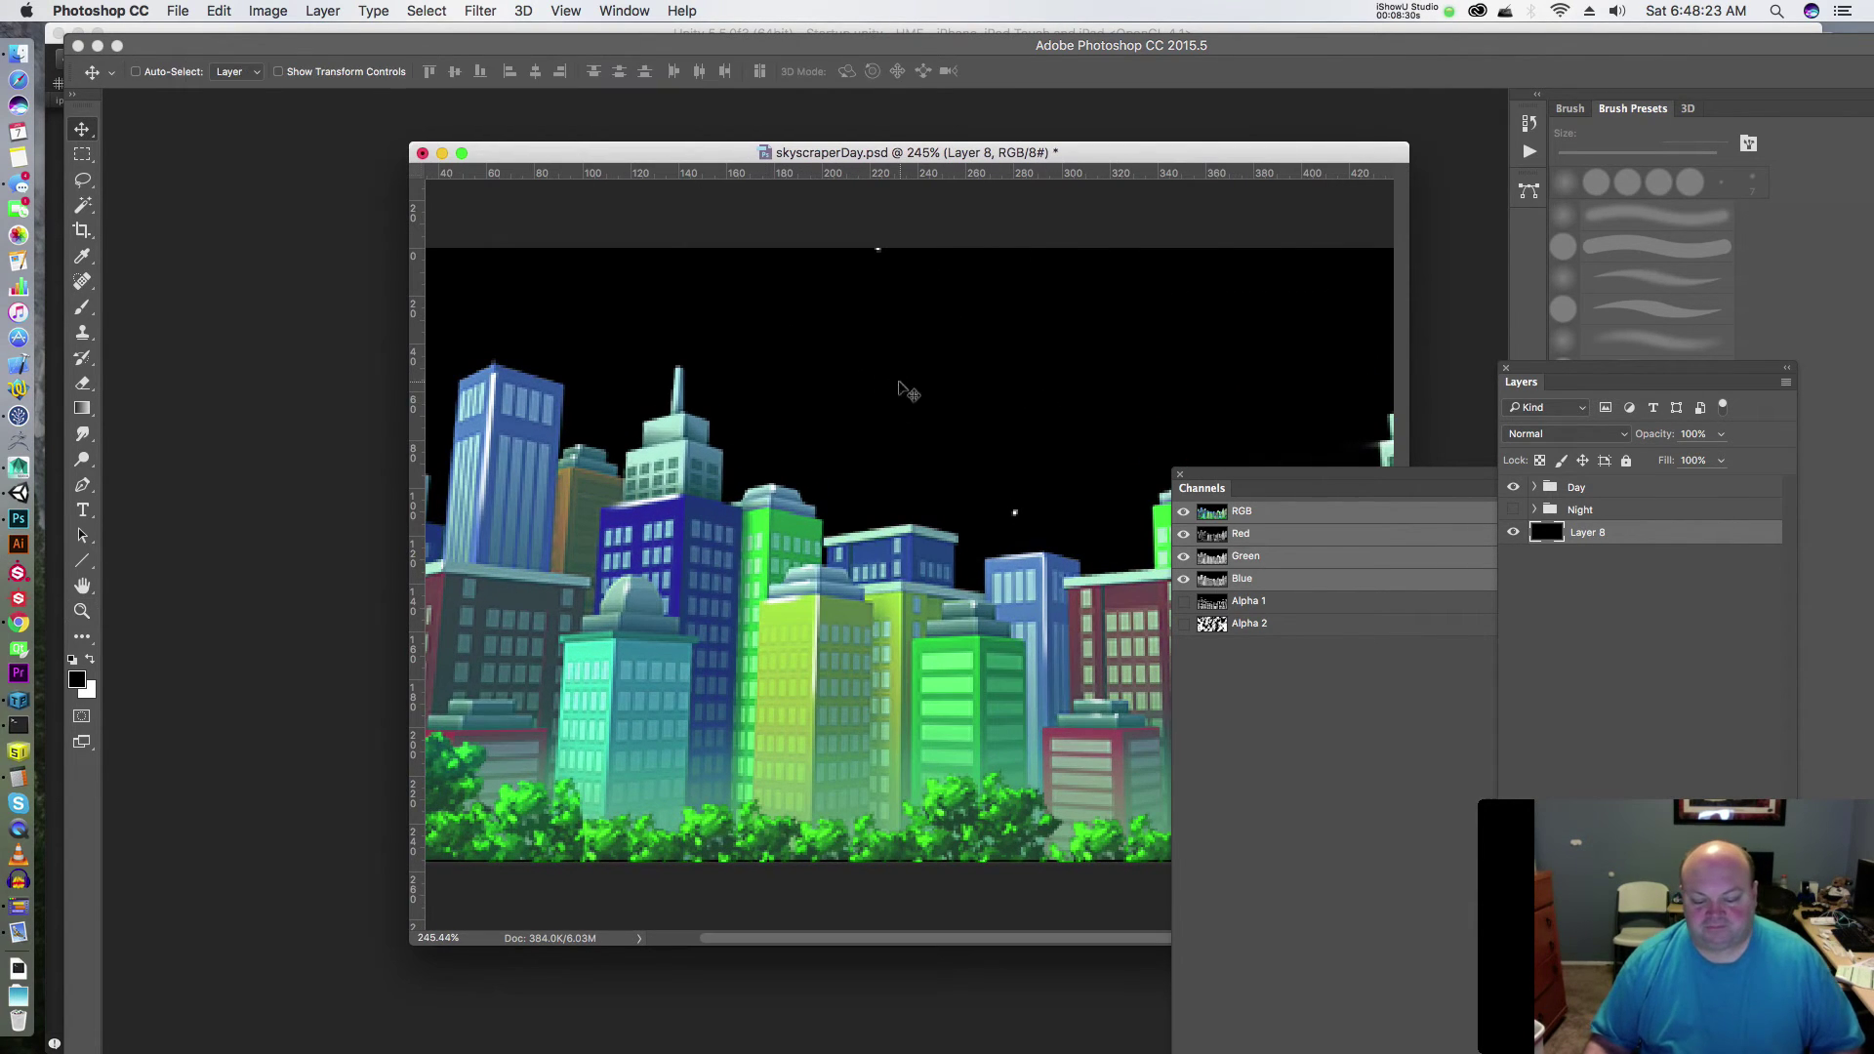
left_click(1534, 487)
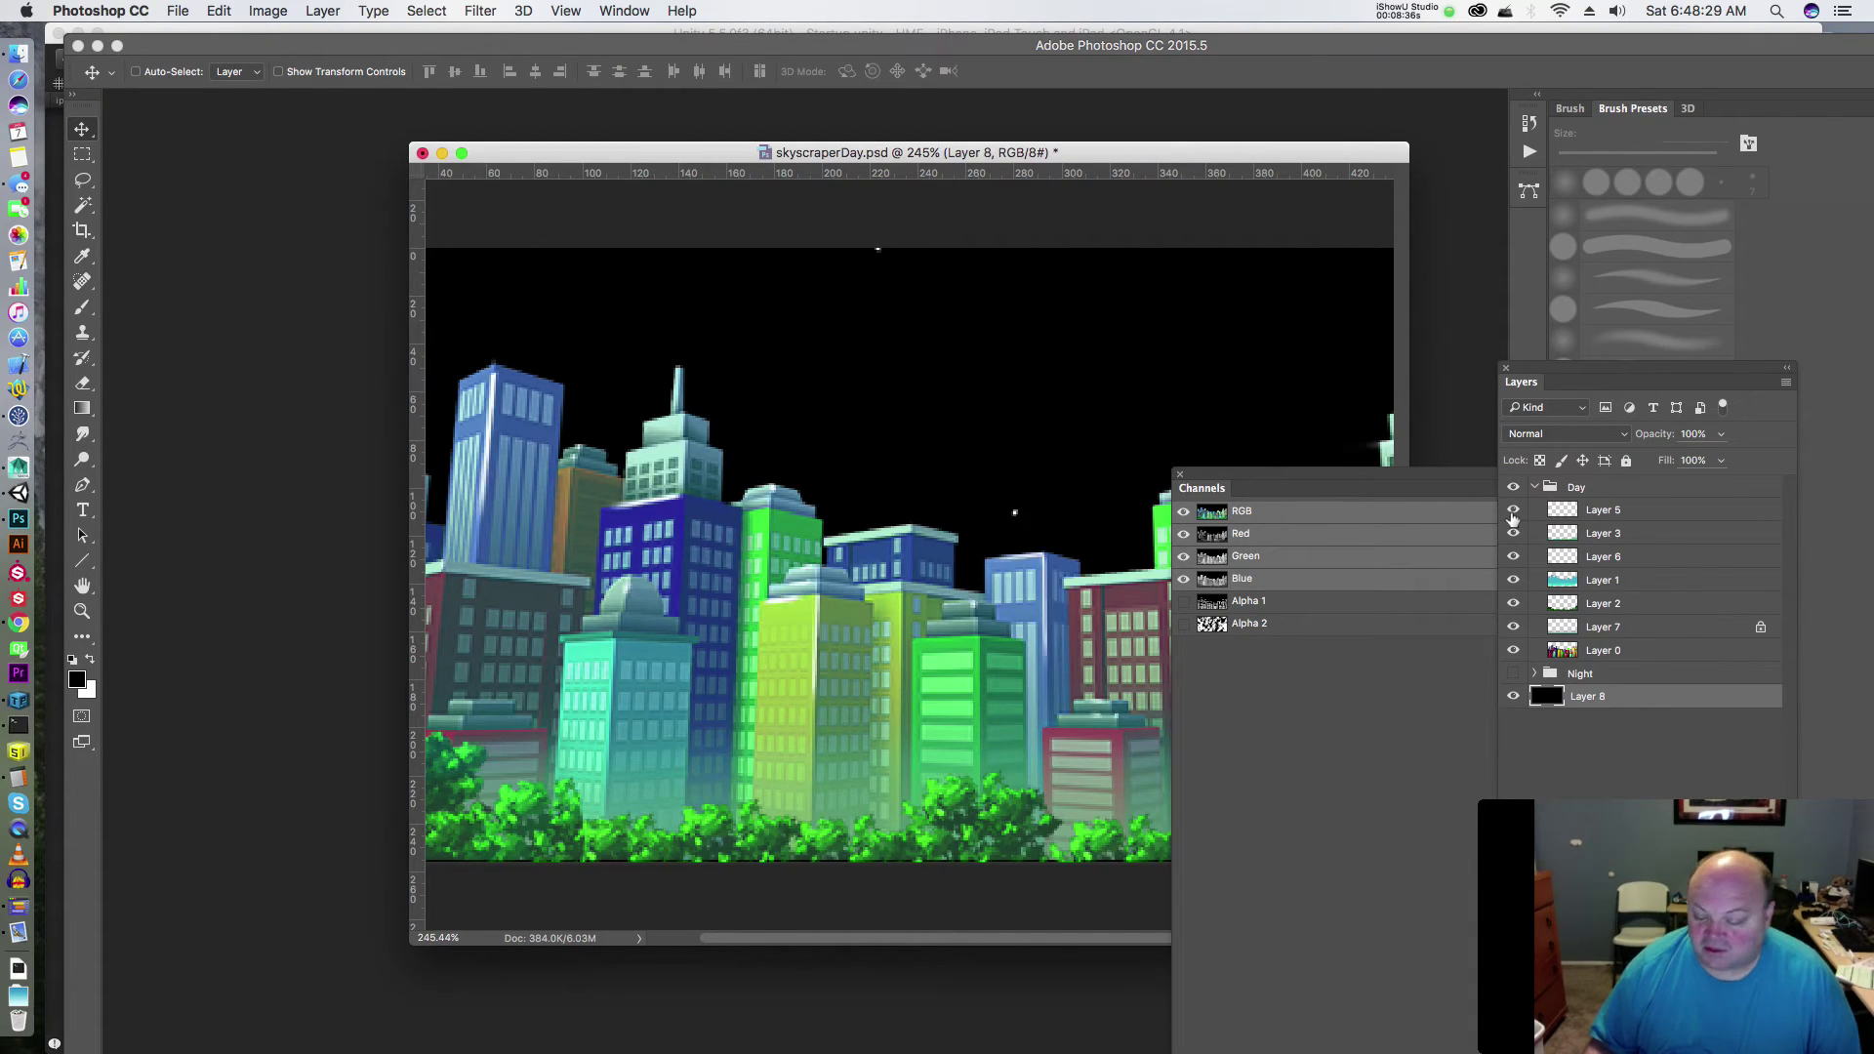
left_click(1512, 535)
left_click(1513, 535)
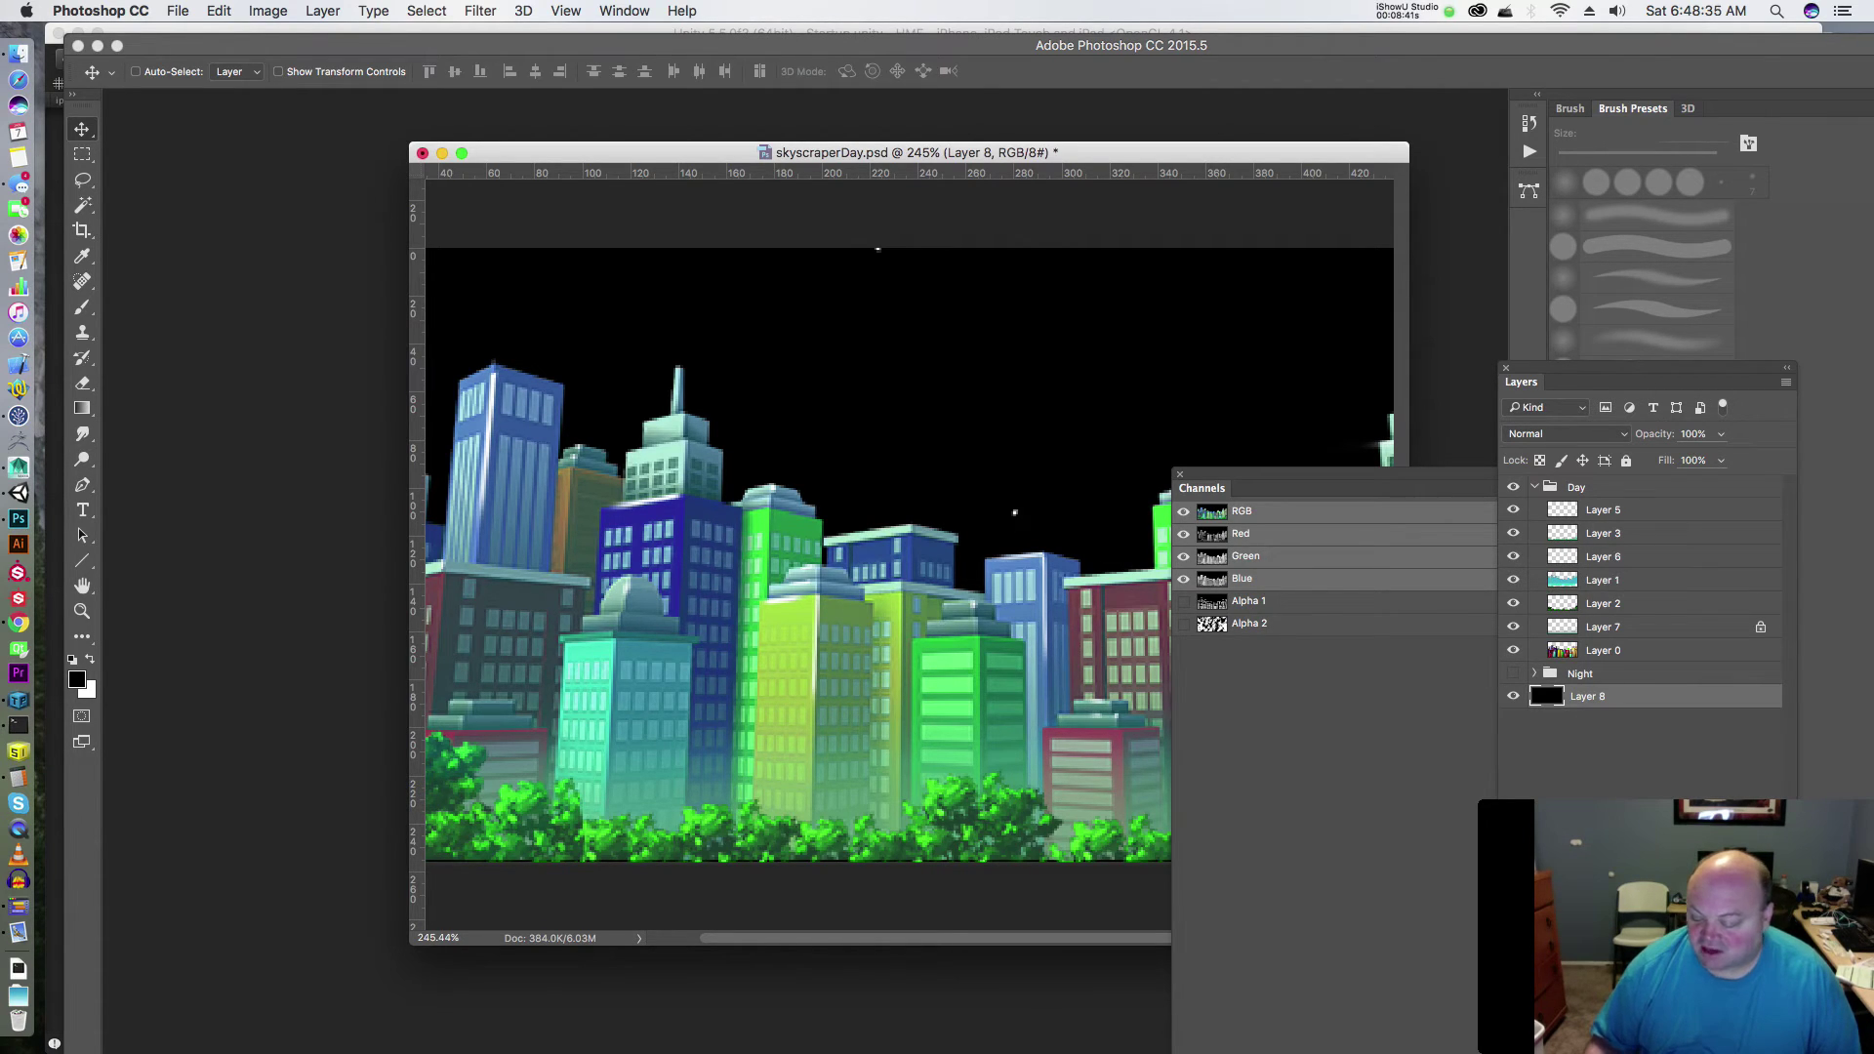
key("ctrl+z")
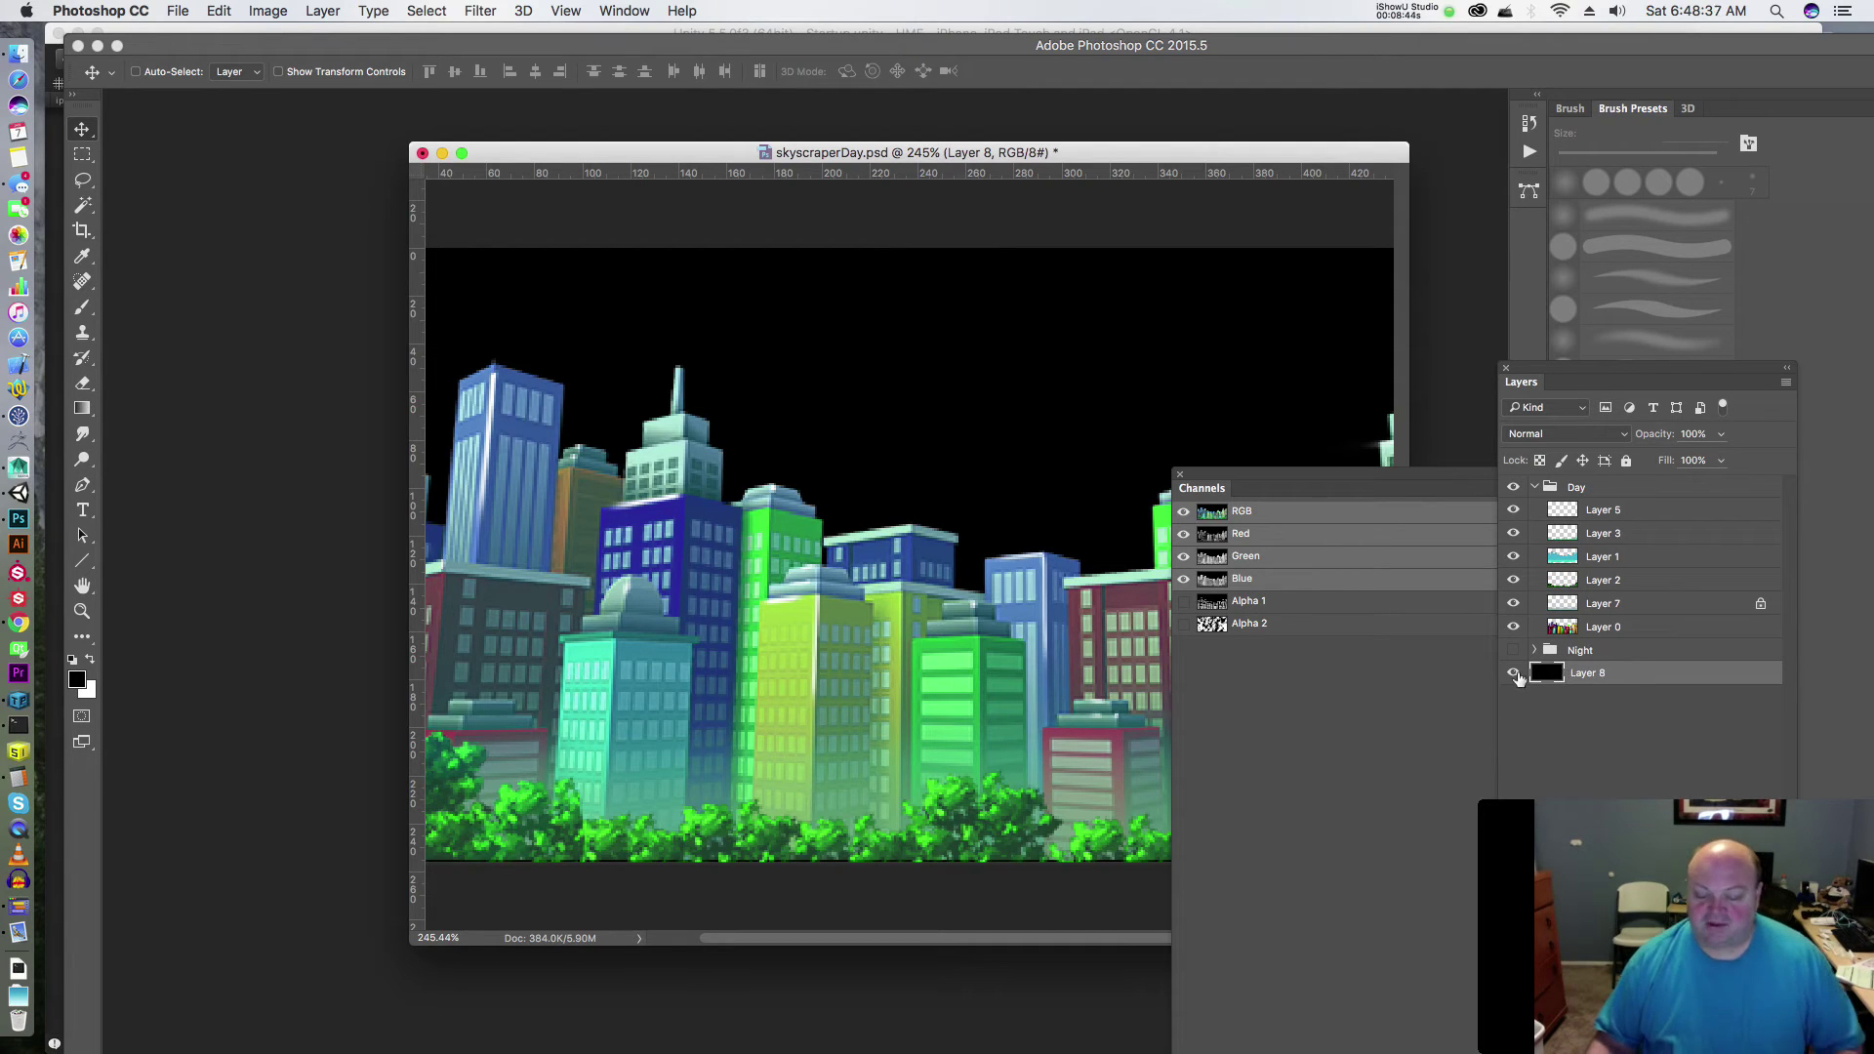
key("super+s")
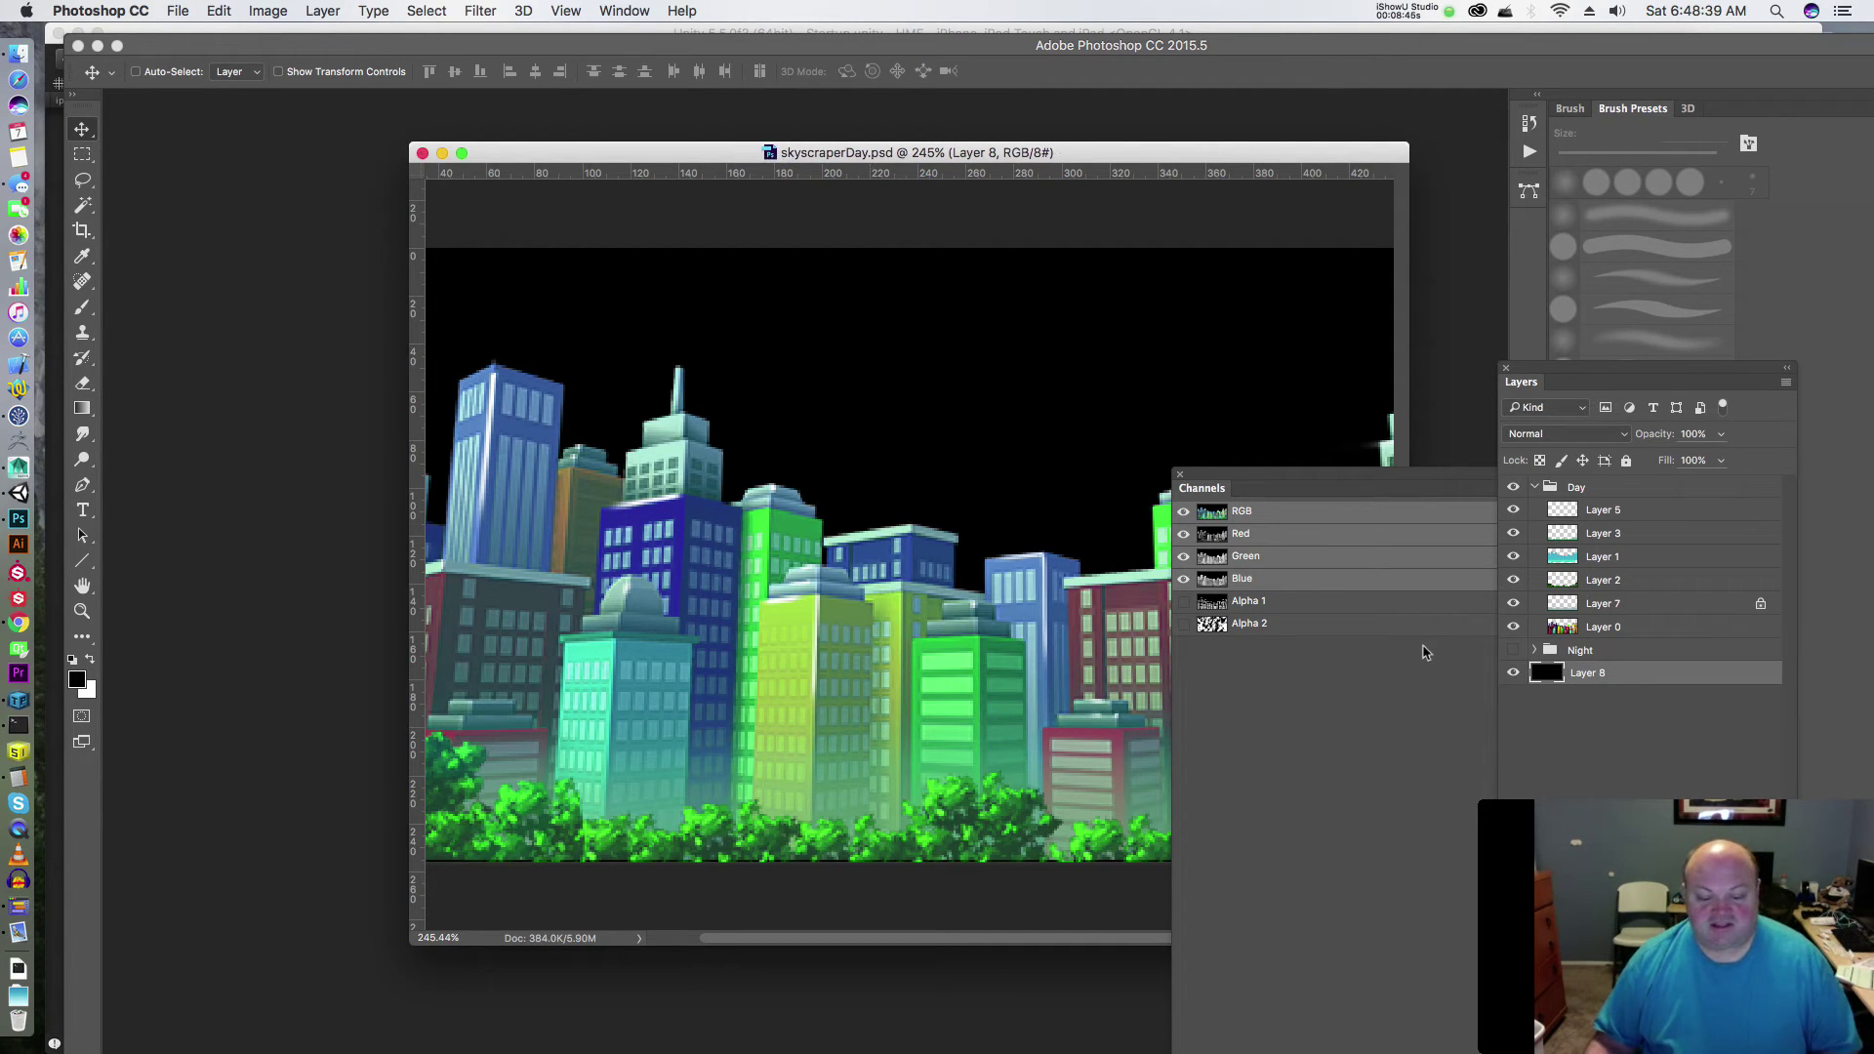
- After checking TexturePacker, delete the Alpha 1 and Alpha 2 channels in Photoshop
key("super+Tab")
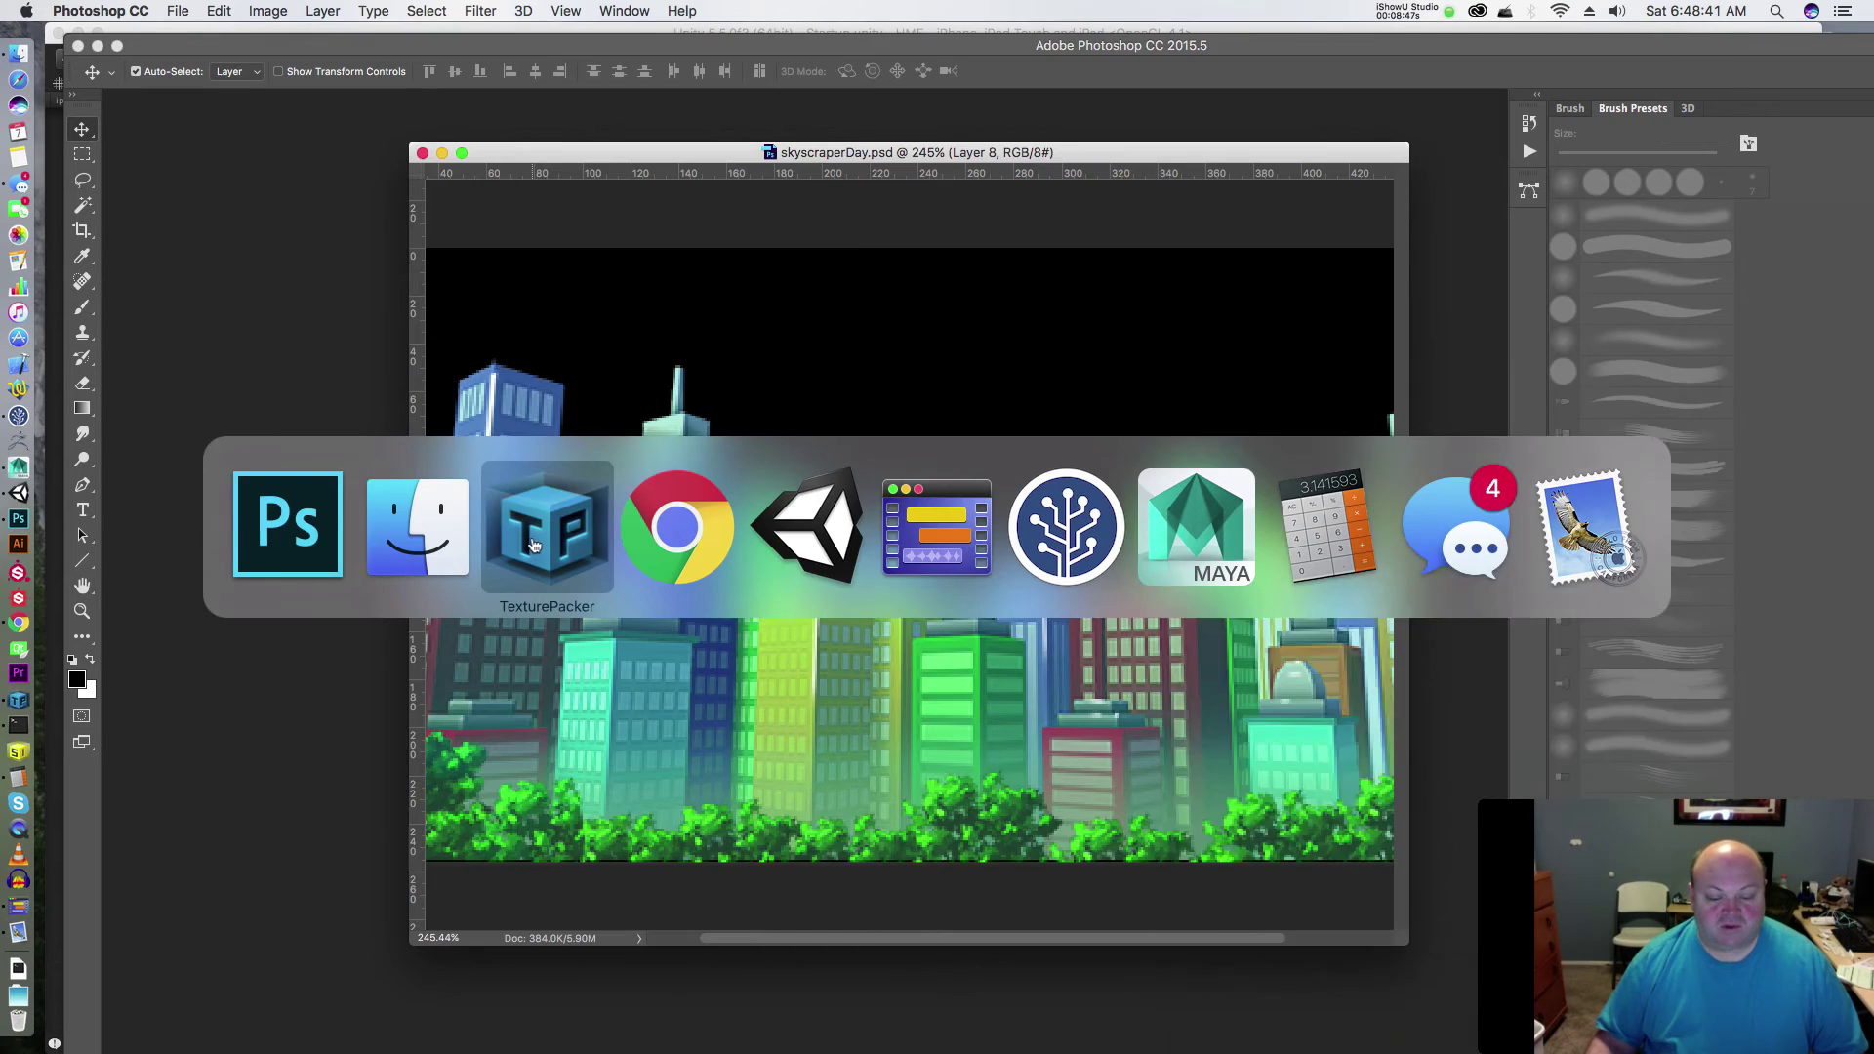
left_click(524, 546)
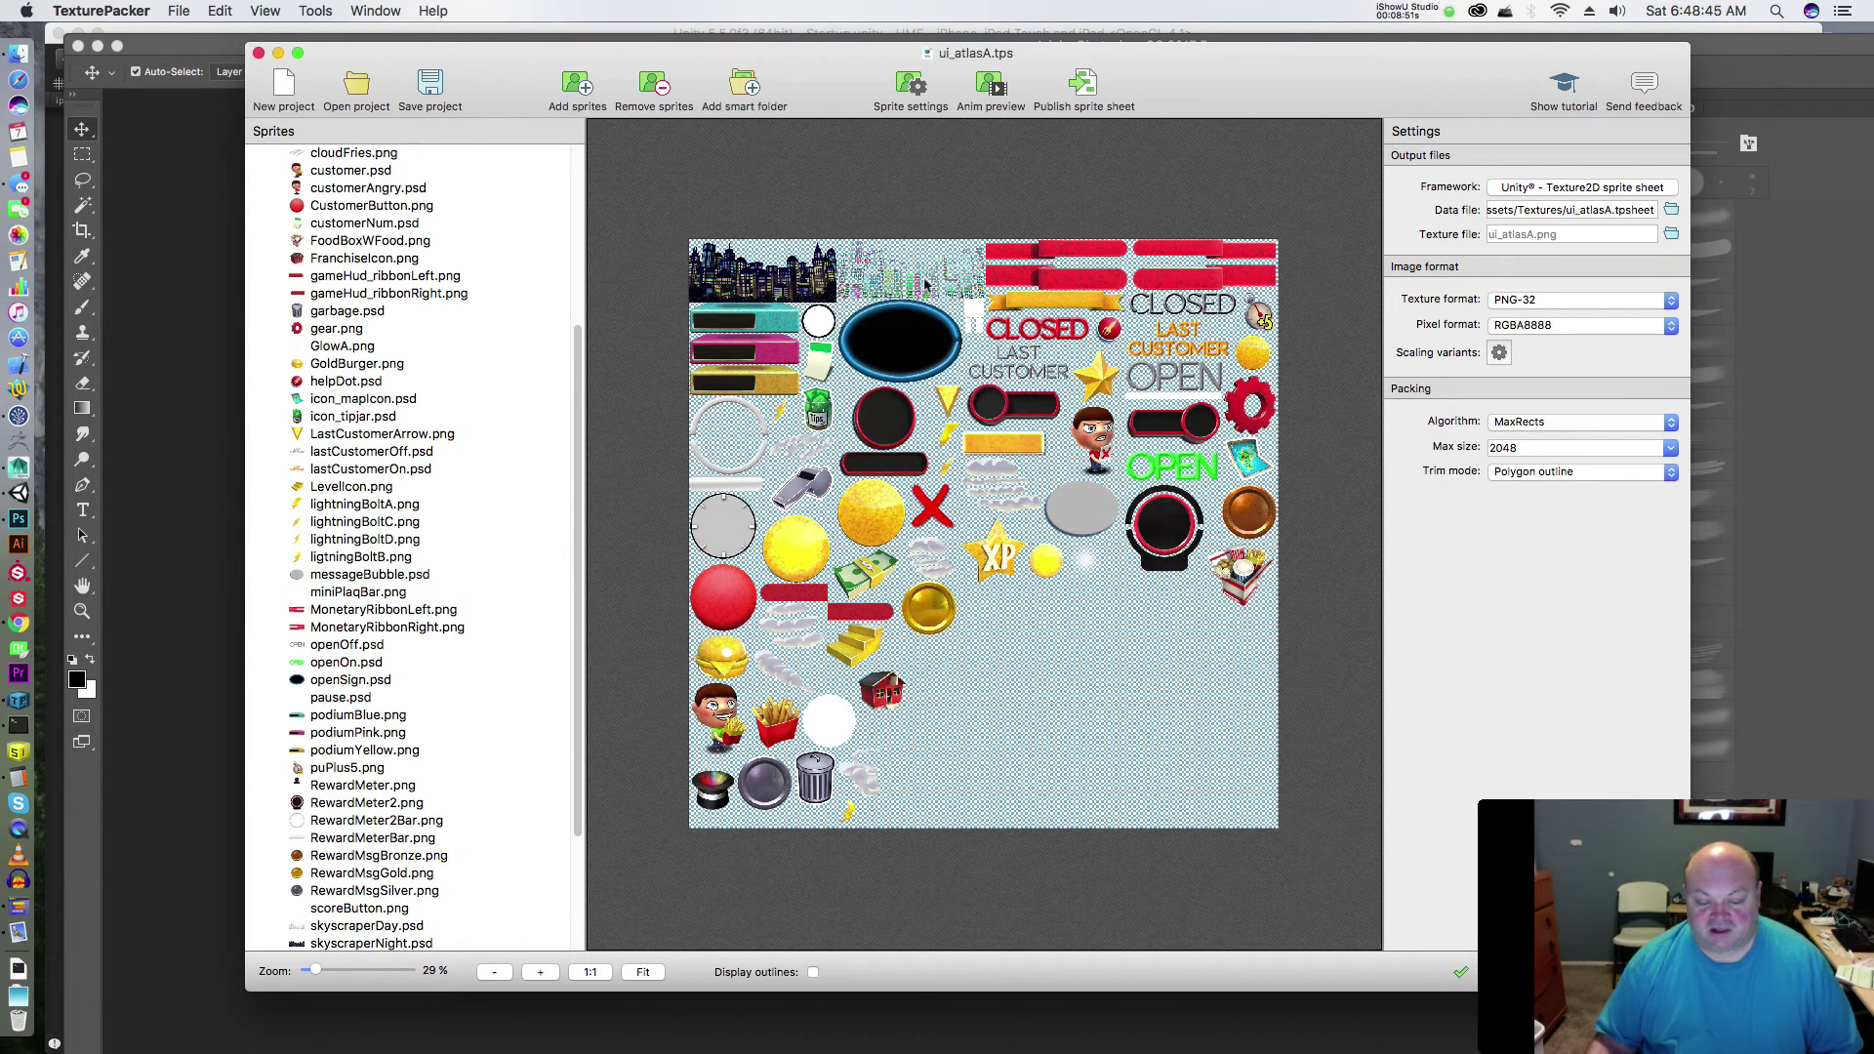
key("super+Tab")
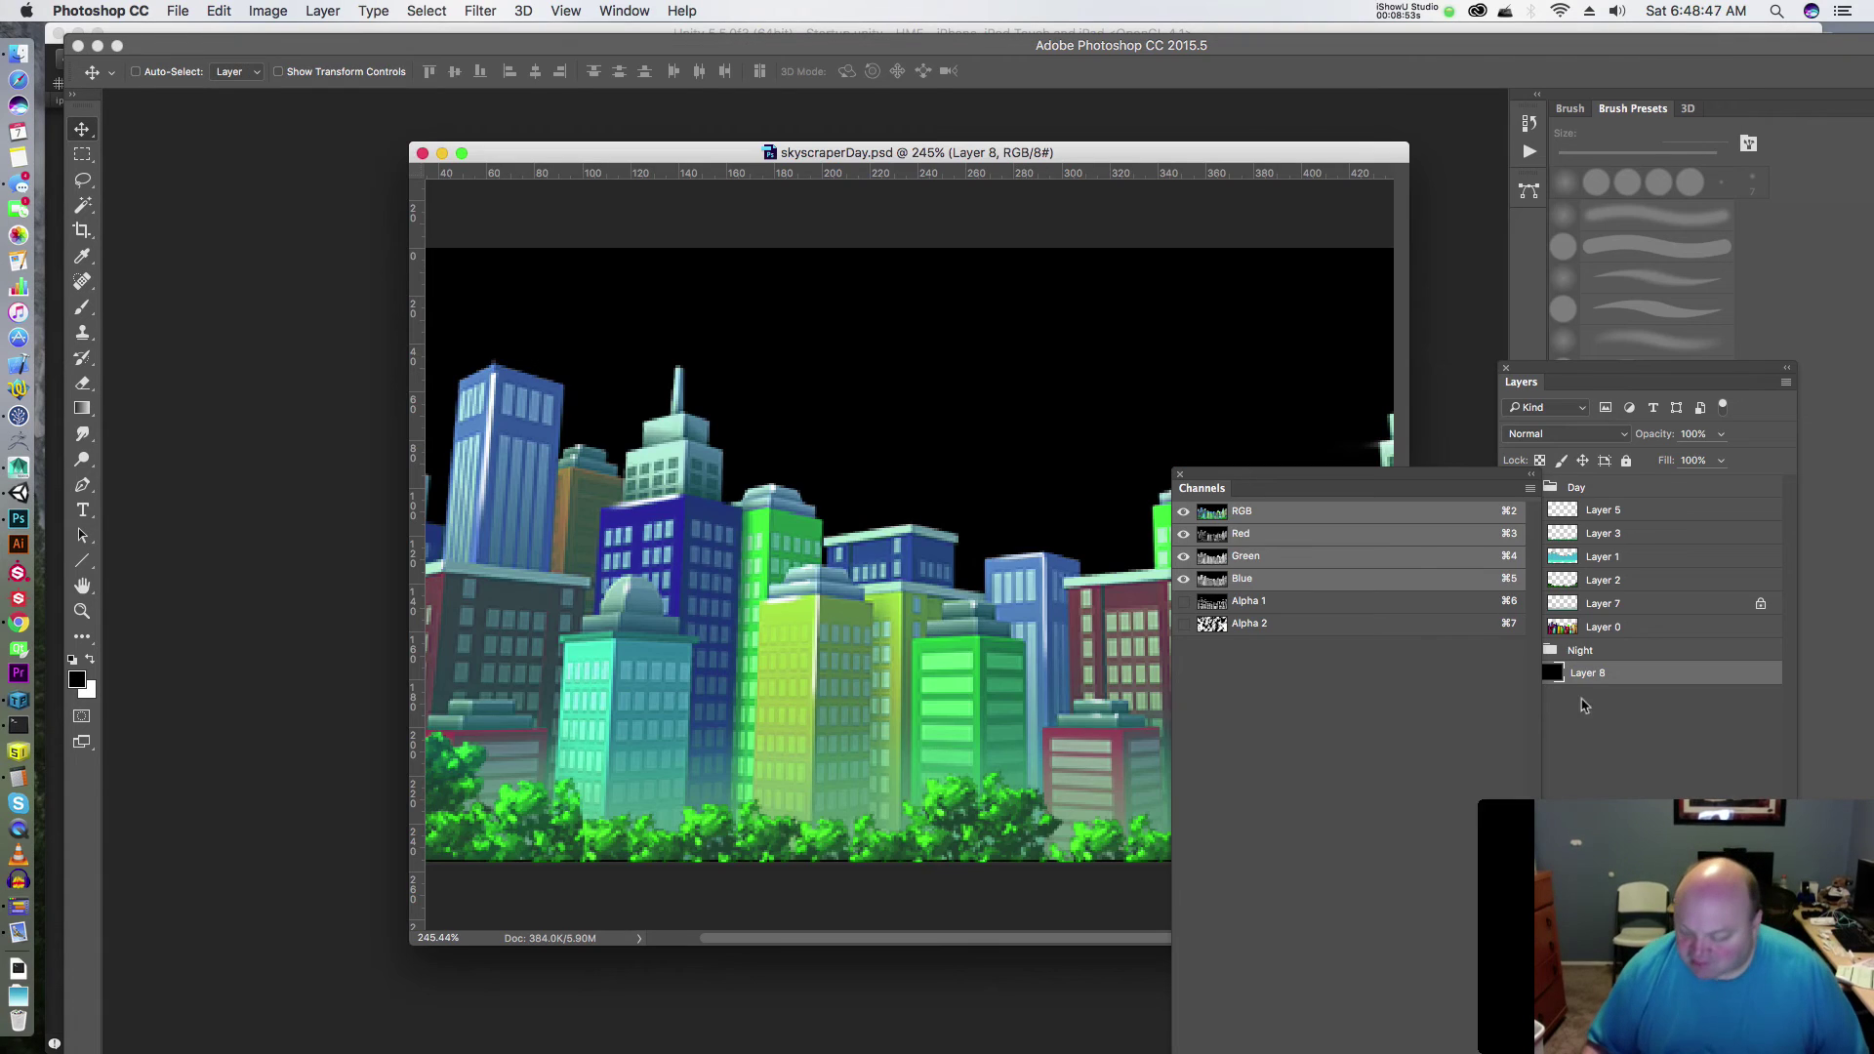
left_click(1296, 626)
left_click(1327, 609, "shift")
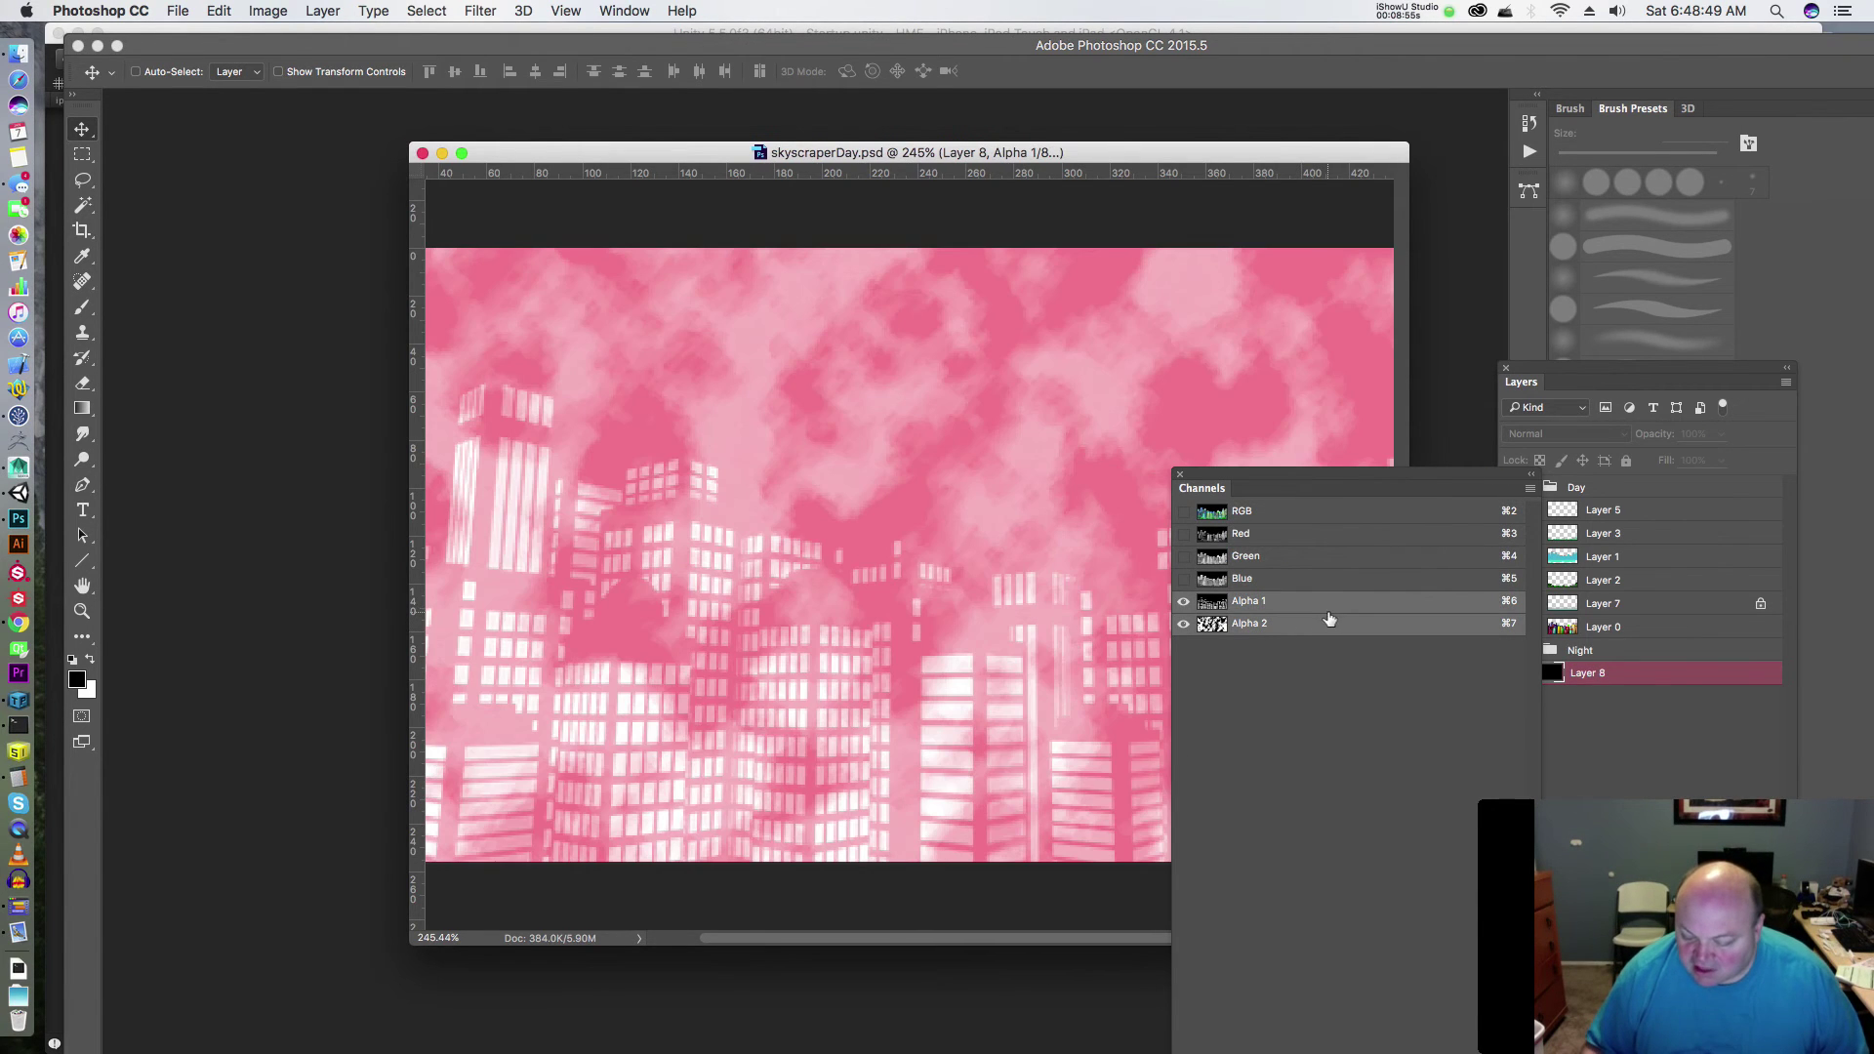
left_click_drag(1335, 481, 1291, 272)
left_click_drag(1300, 398, 1462, 949)
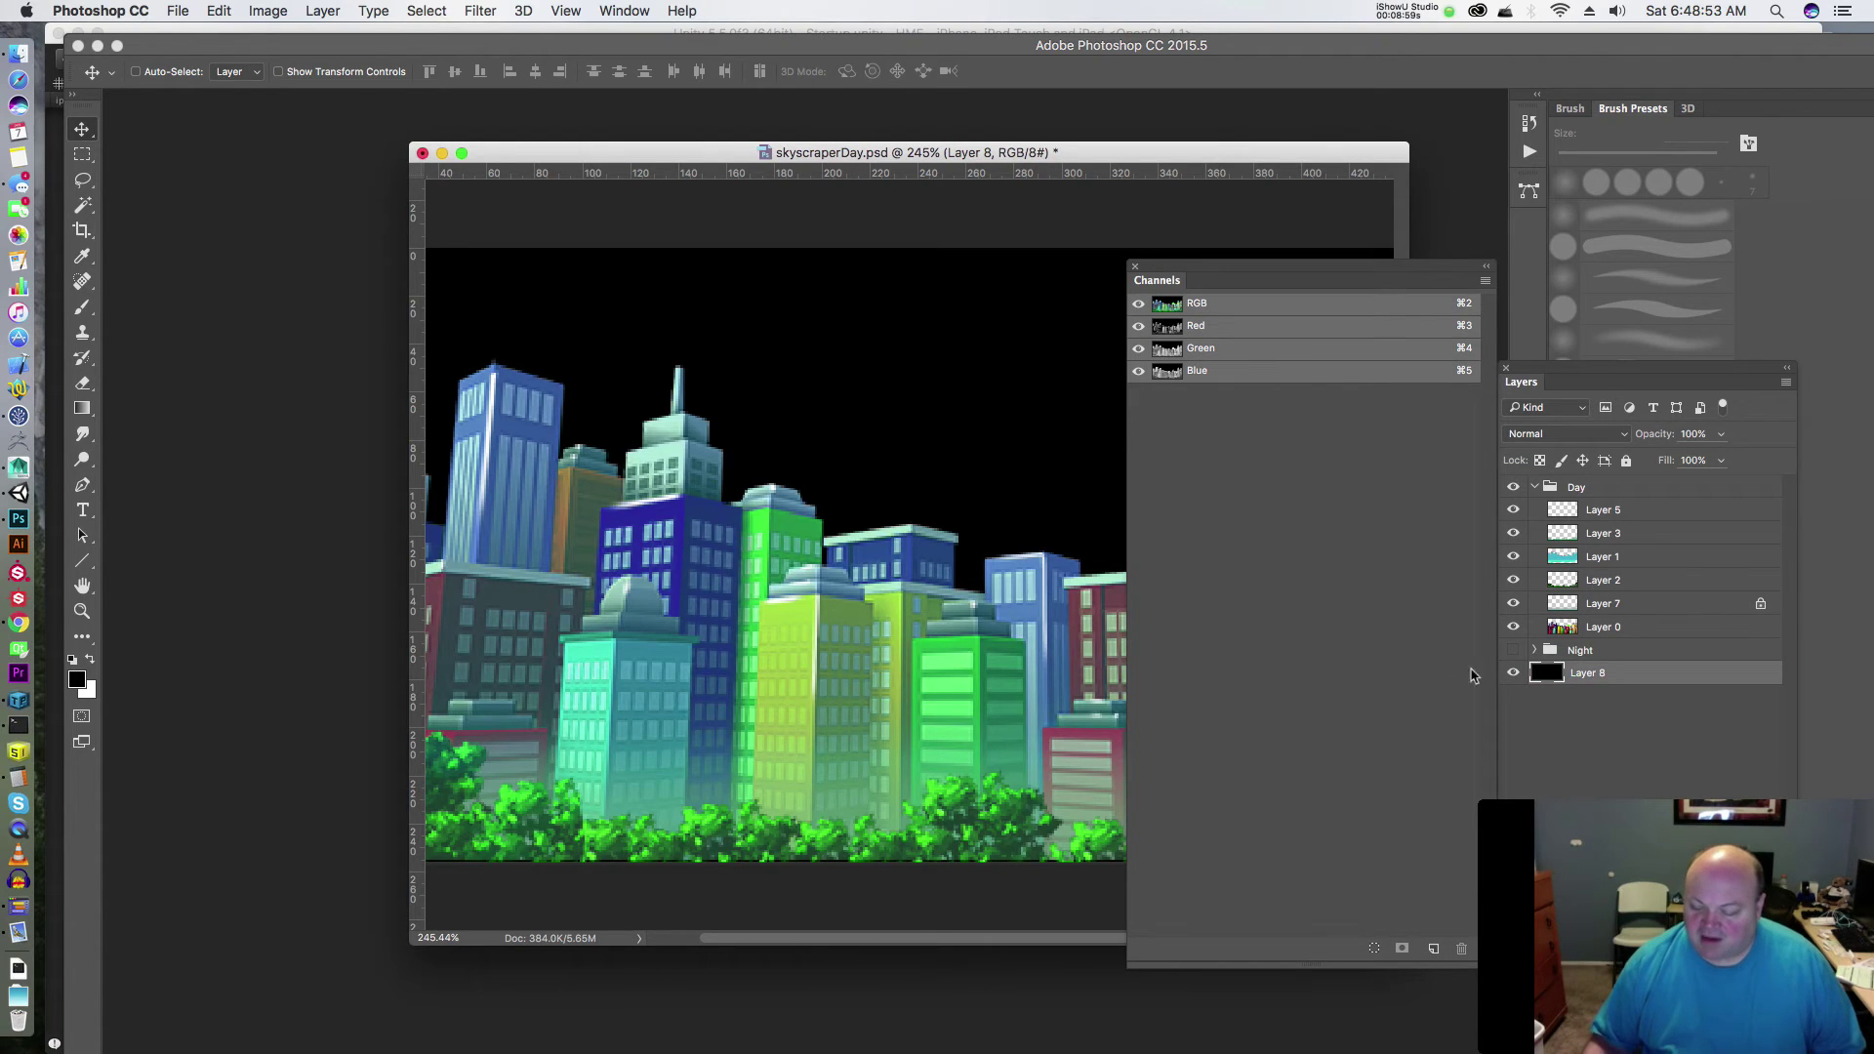
- Collapse the Day group, save, and return to TexturePacker
left_click(1534, 486)
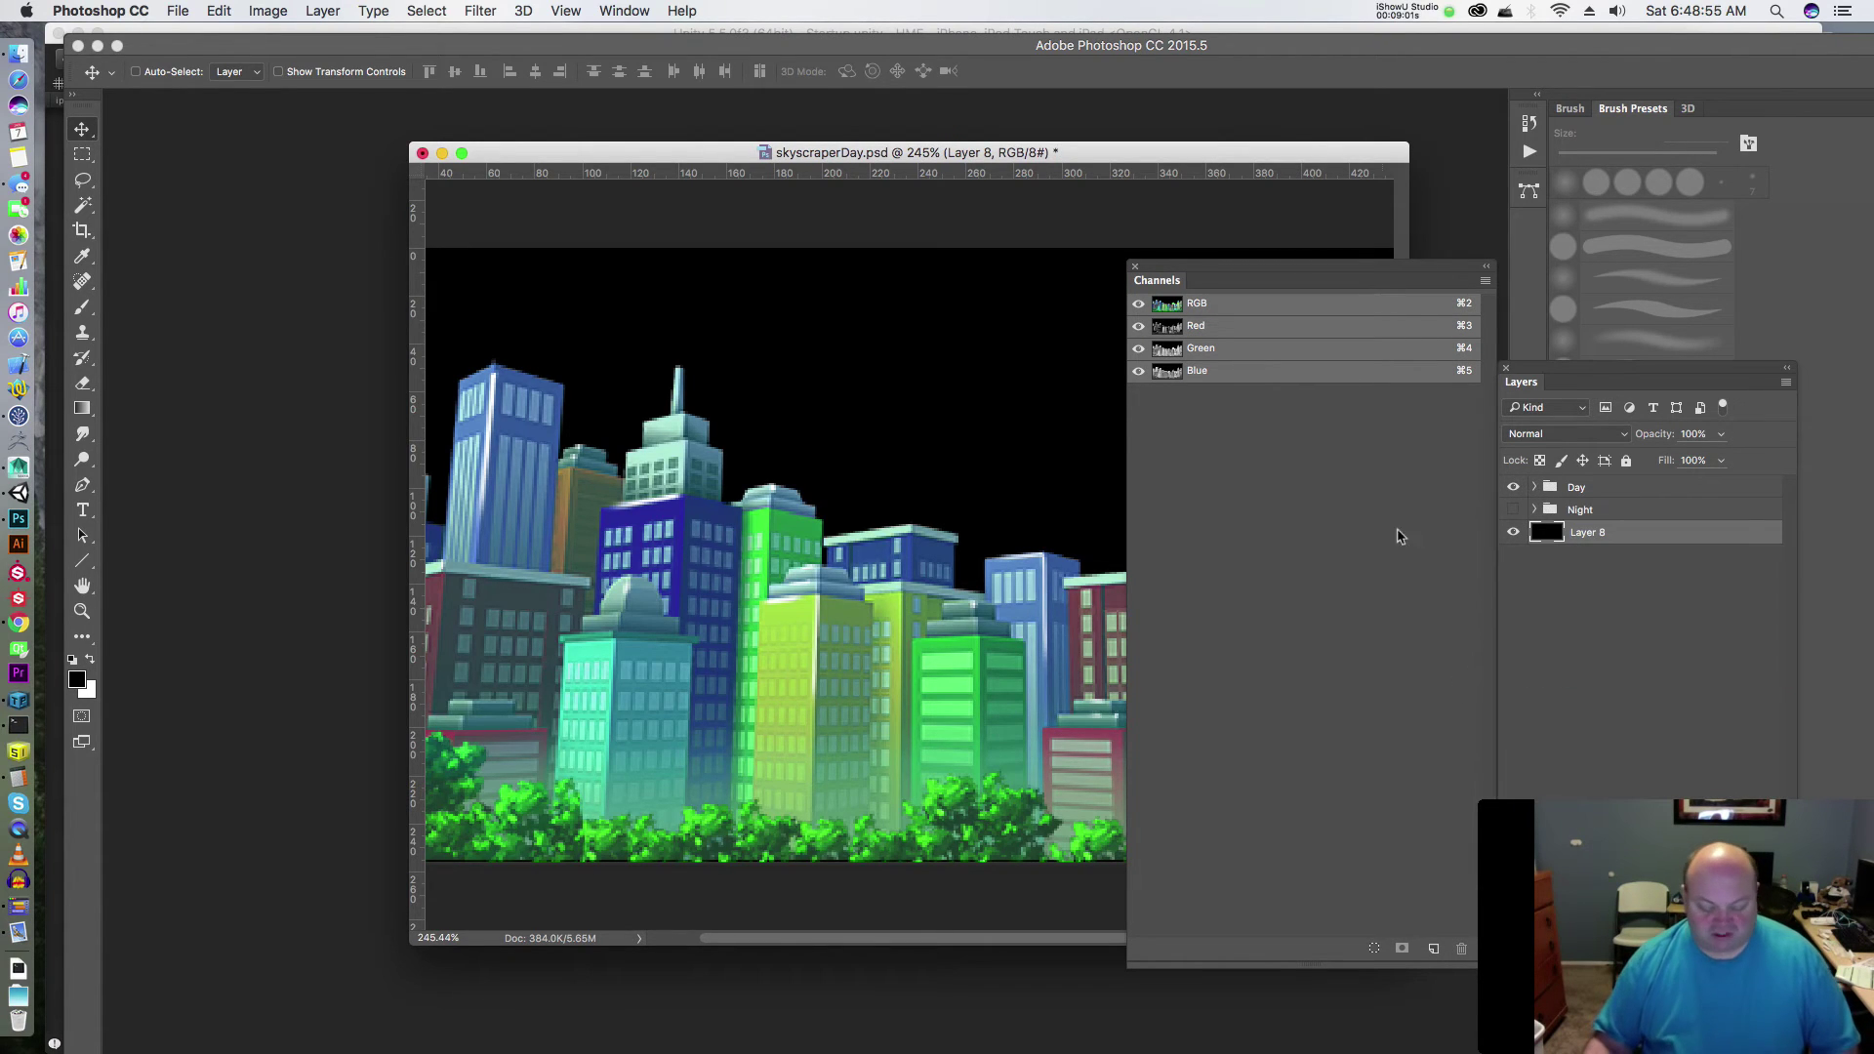
key("super+s")
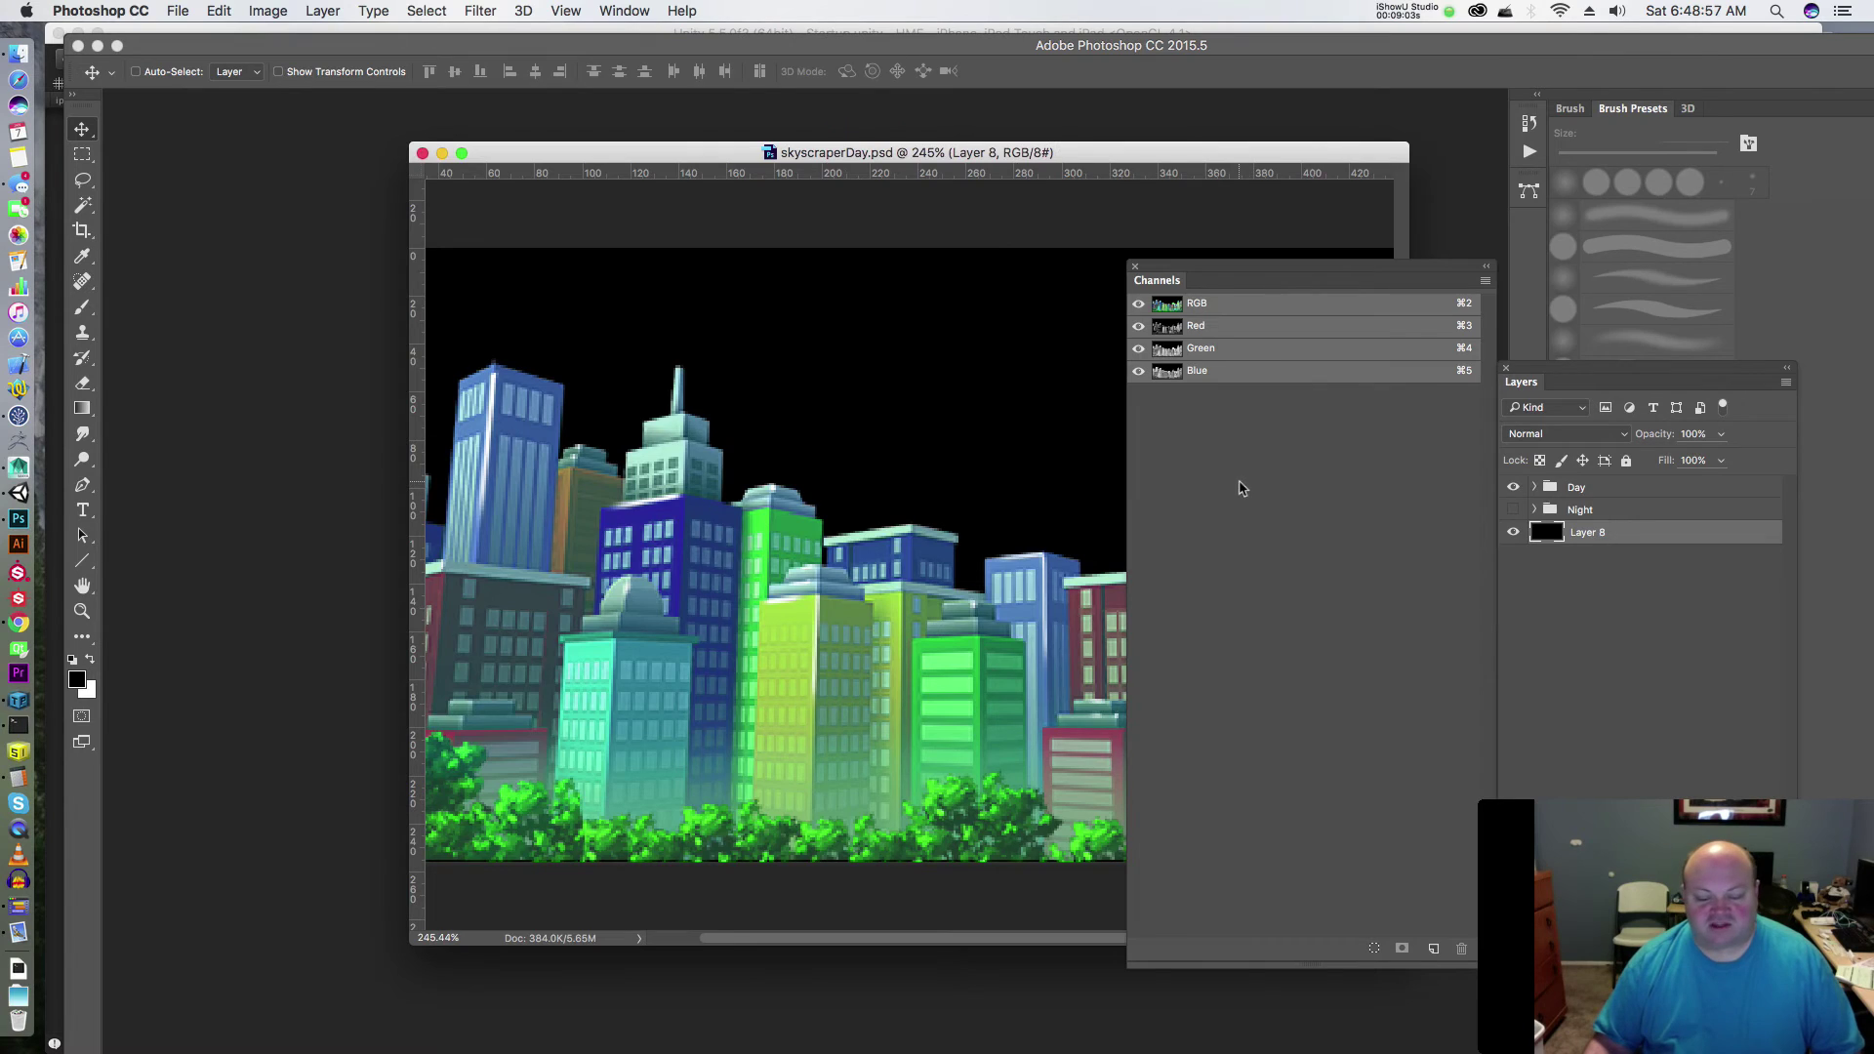
key("super+Tab")
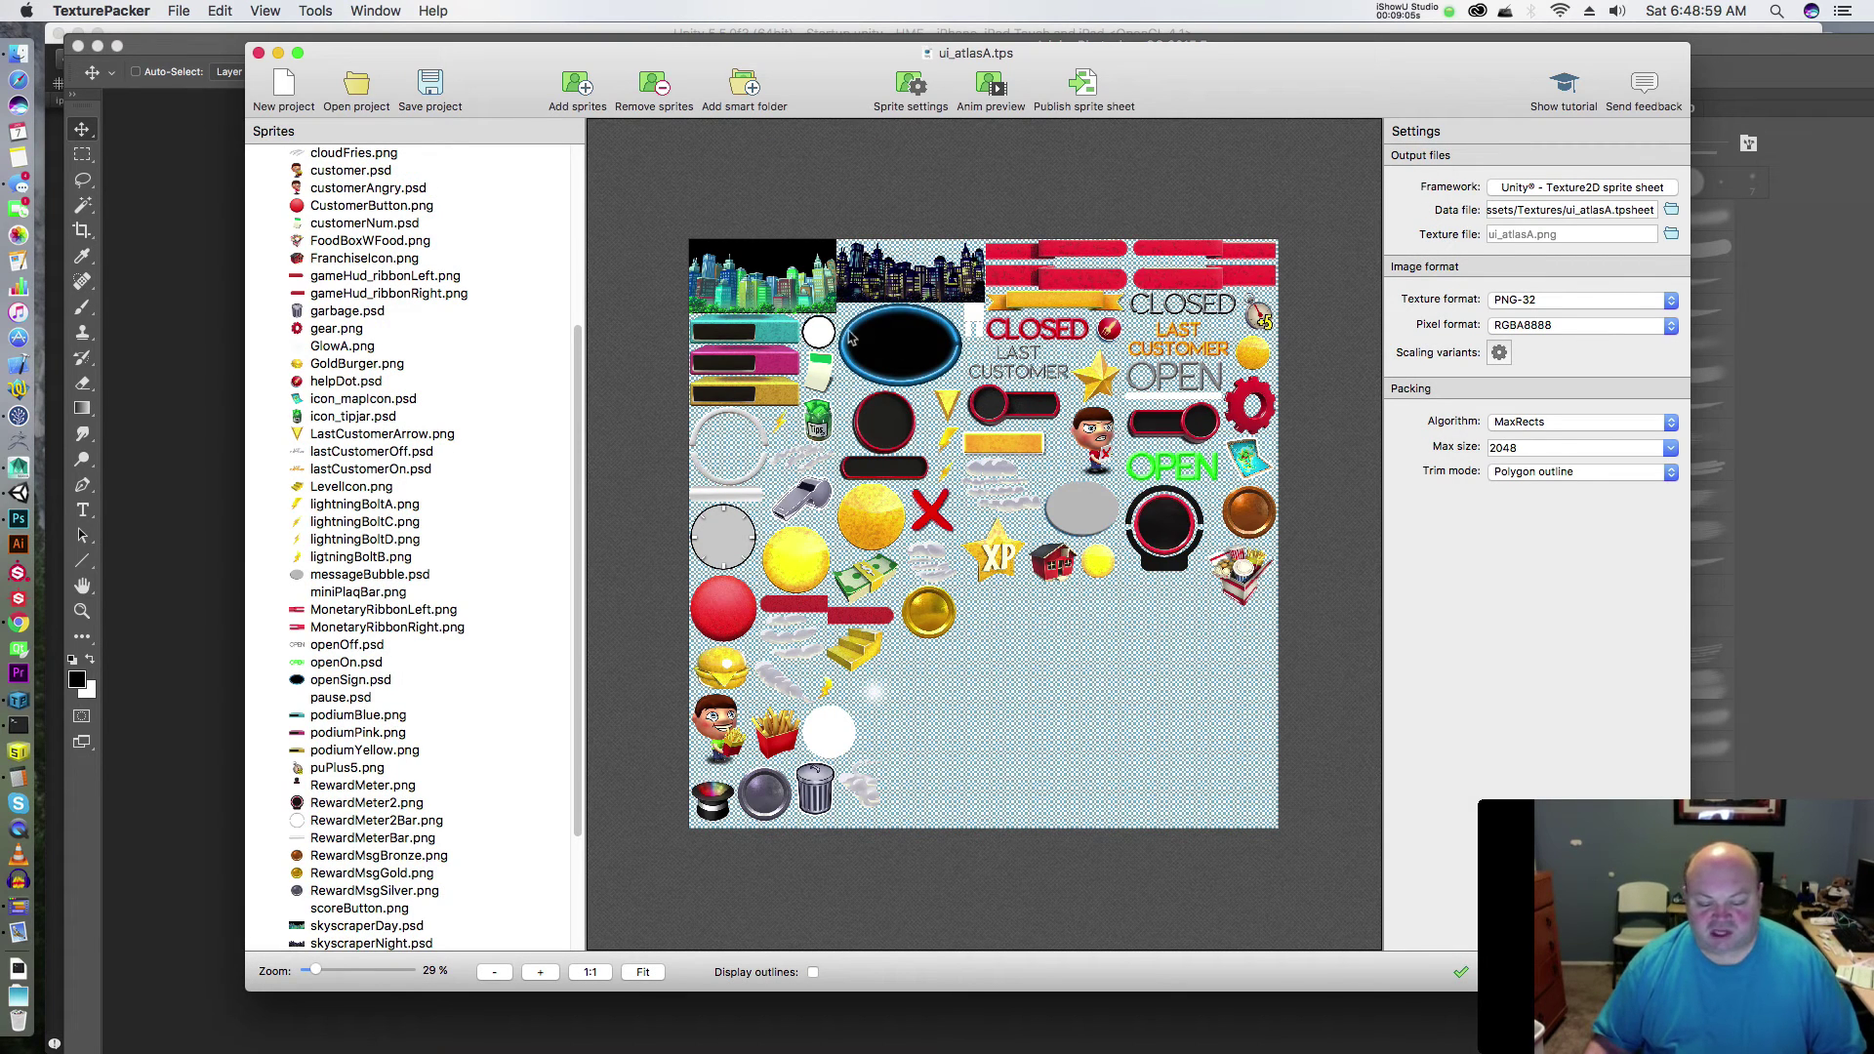
- Delete the black background layer, save, and check the updated atlas in TexturePacker
key("super+Tab")
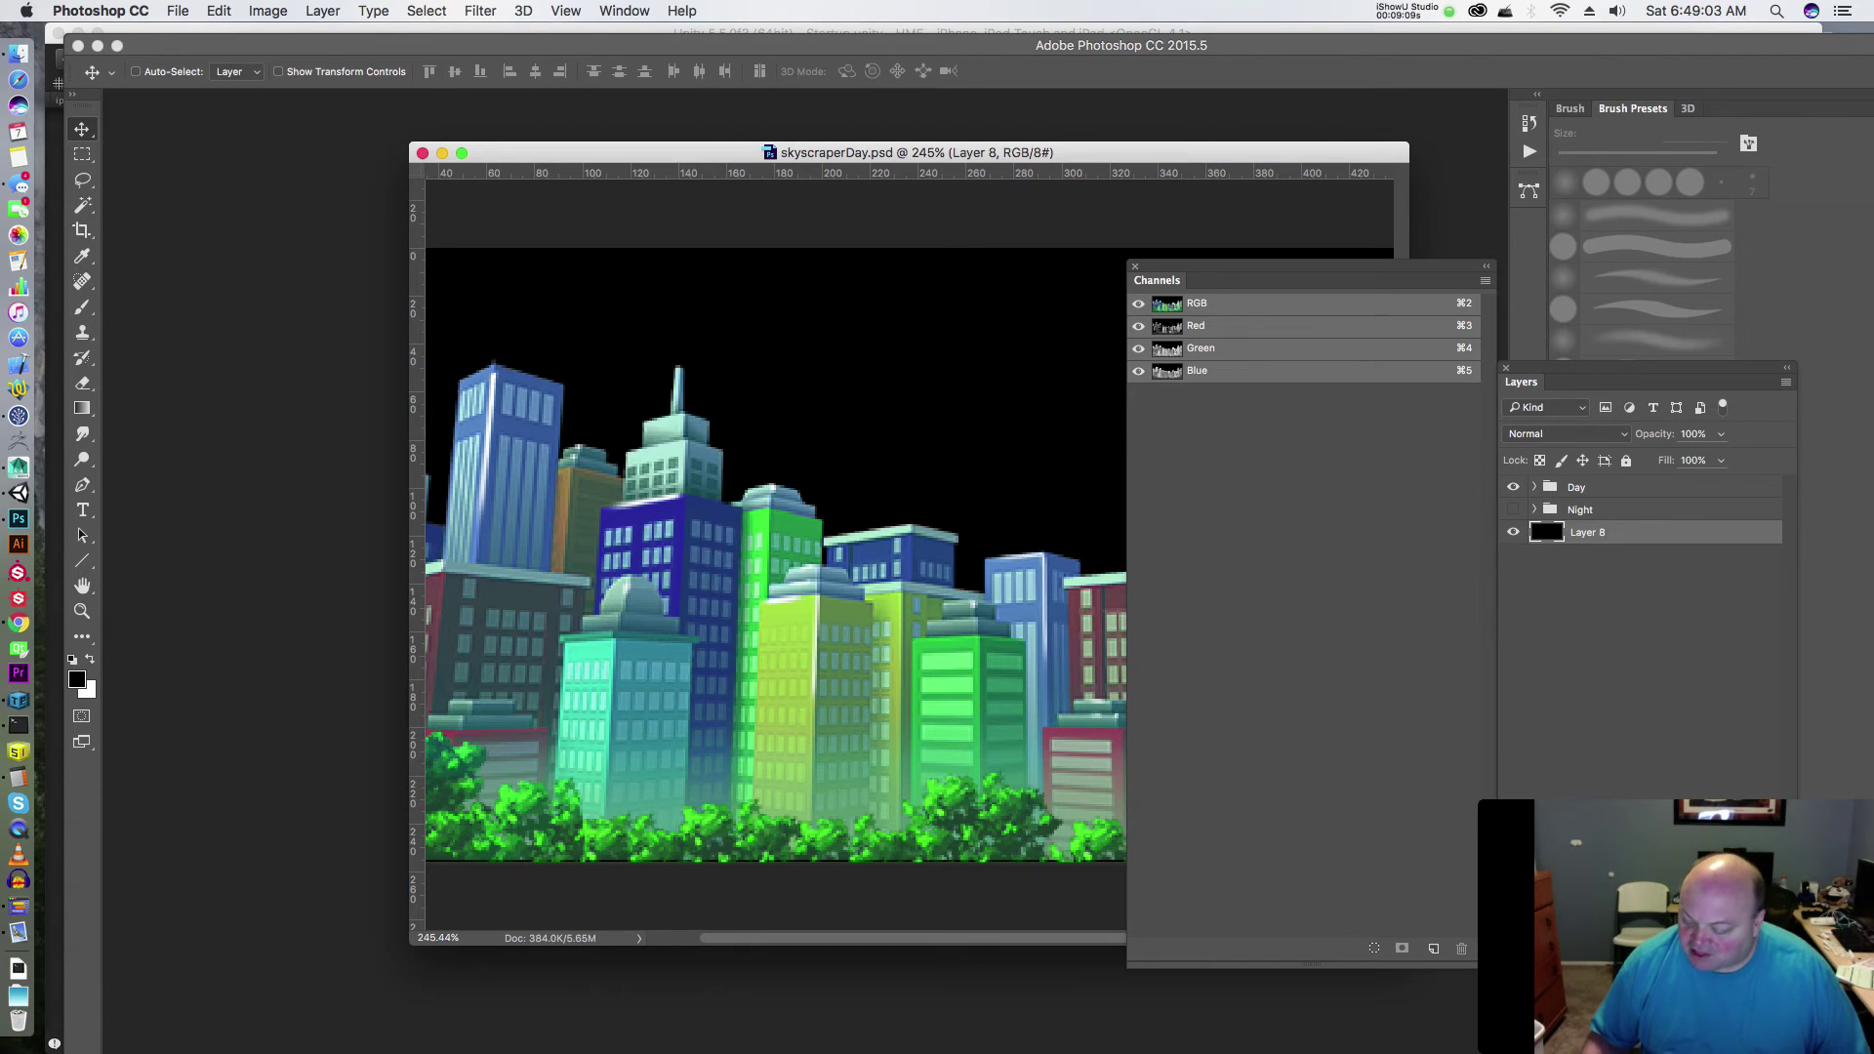
key("BackSpace")
key("super+s")
key("super+Tab")
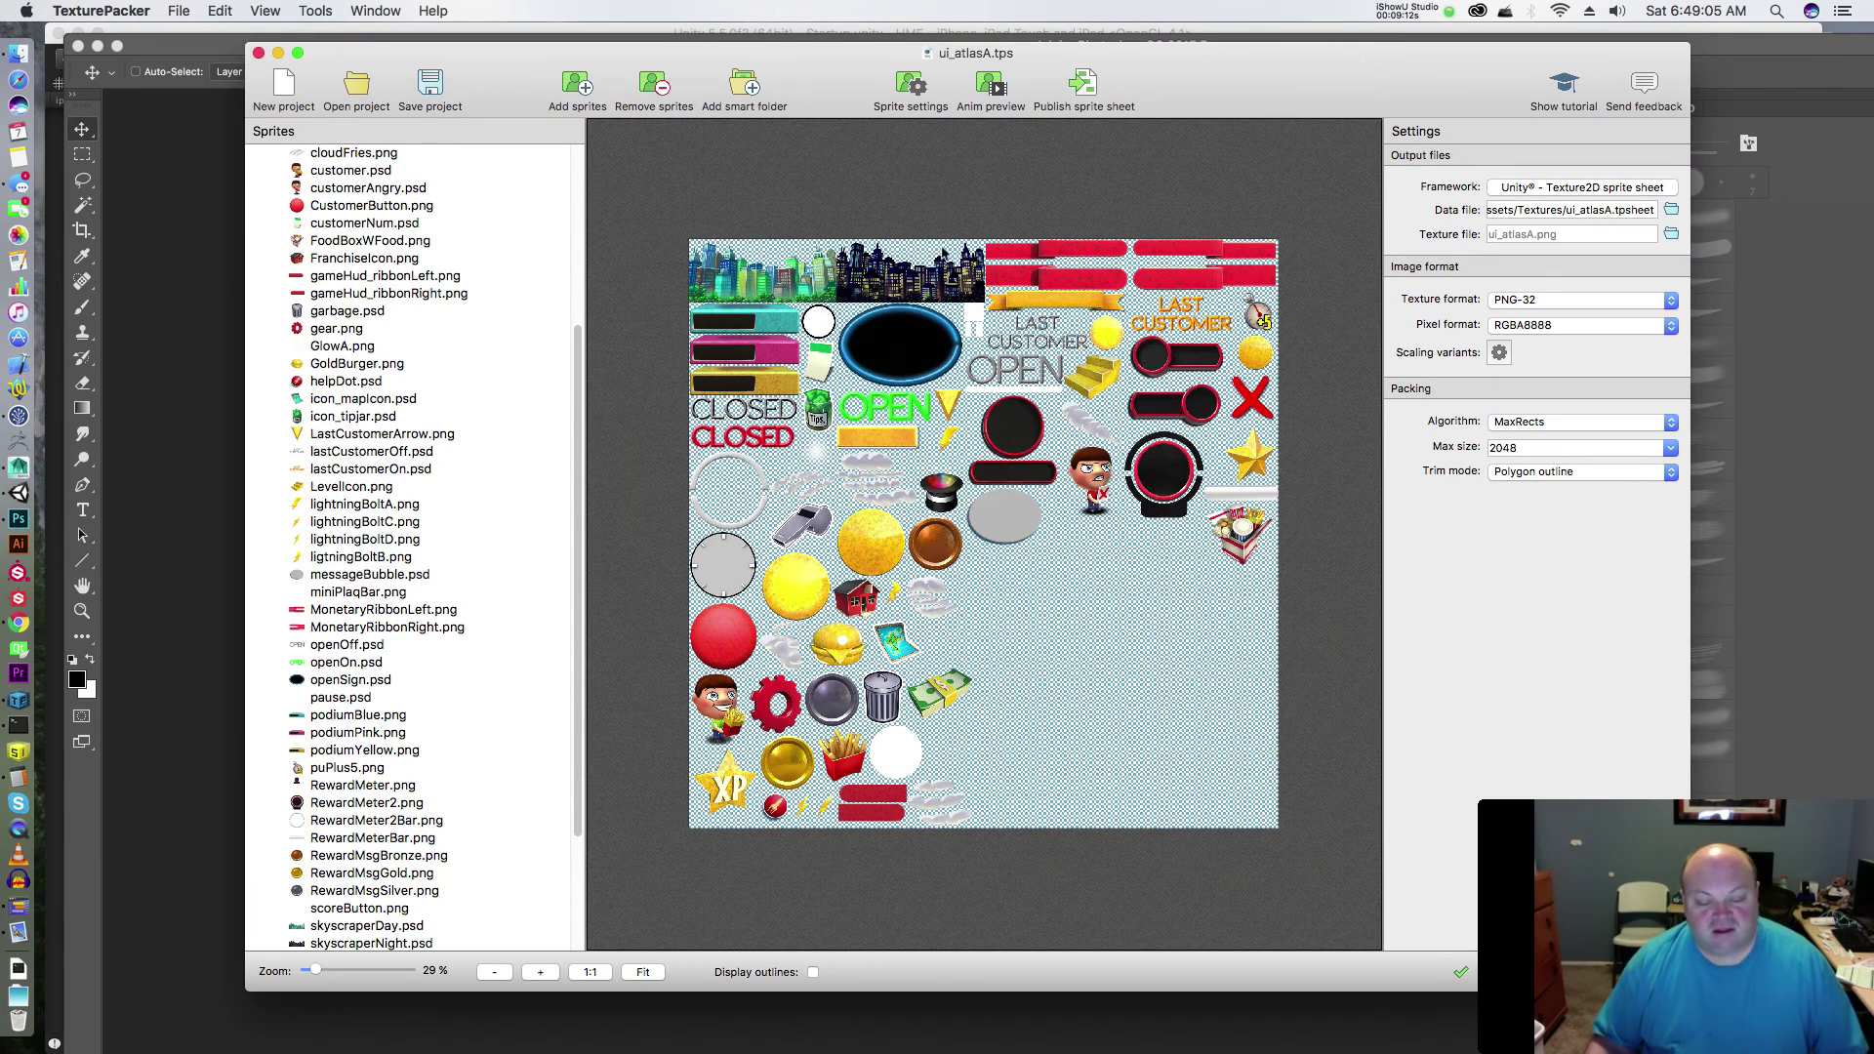
mouse_move(826, 269)
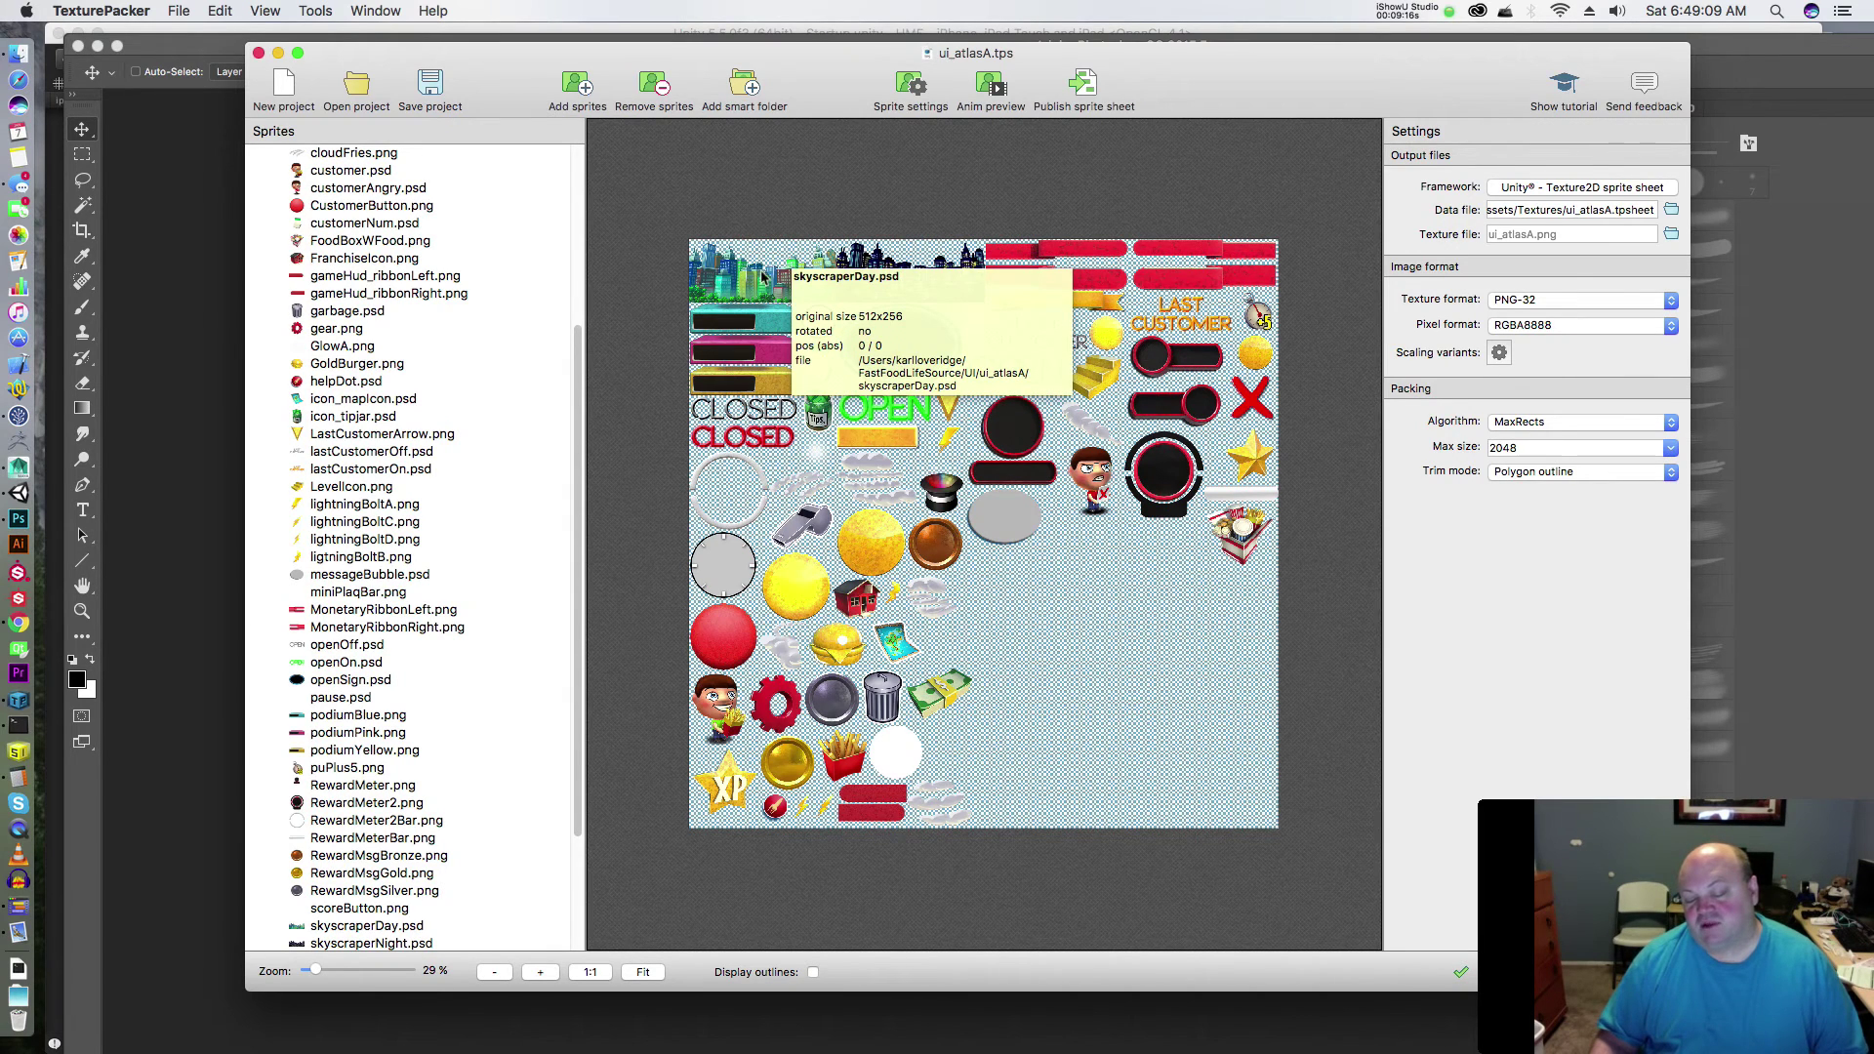
- Hide the Day group, show the Night group, save, and check the night sprite in the atlas
key("super+Tab")
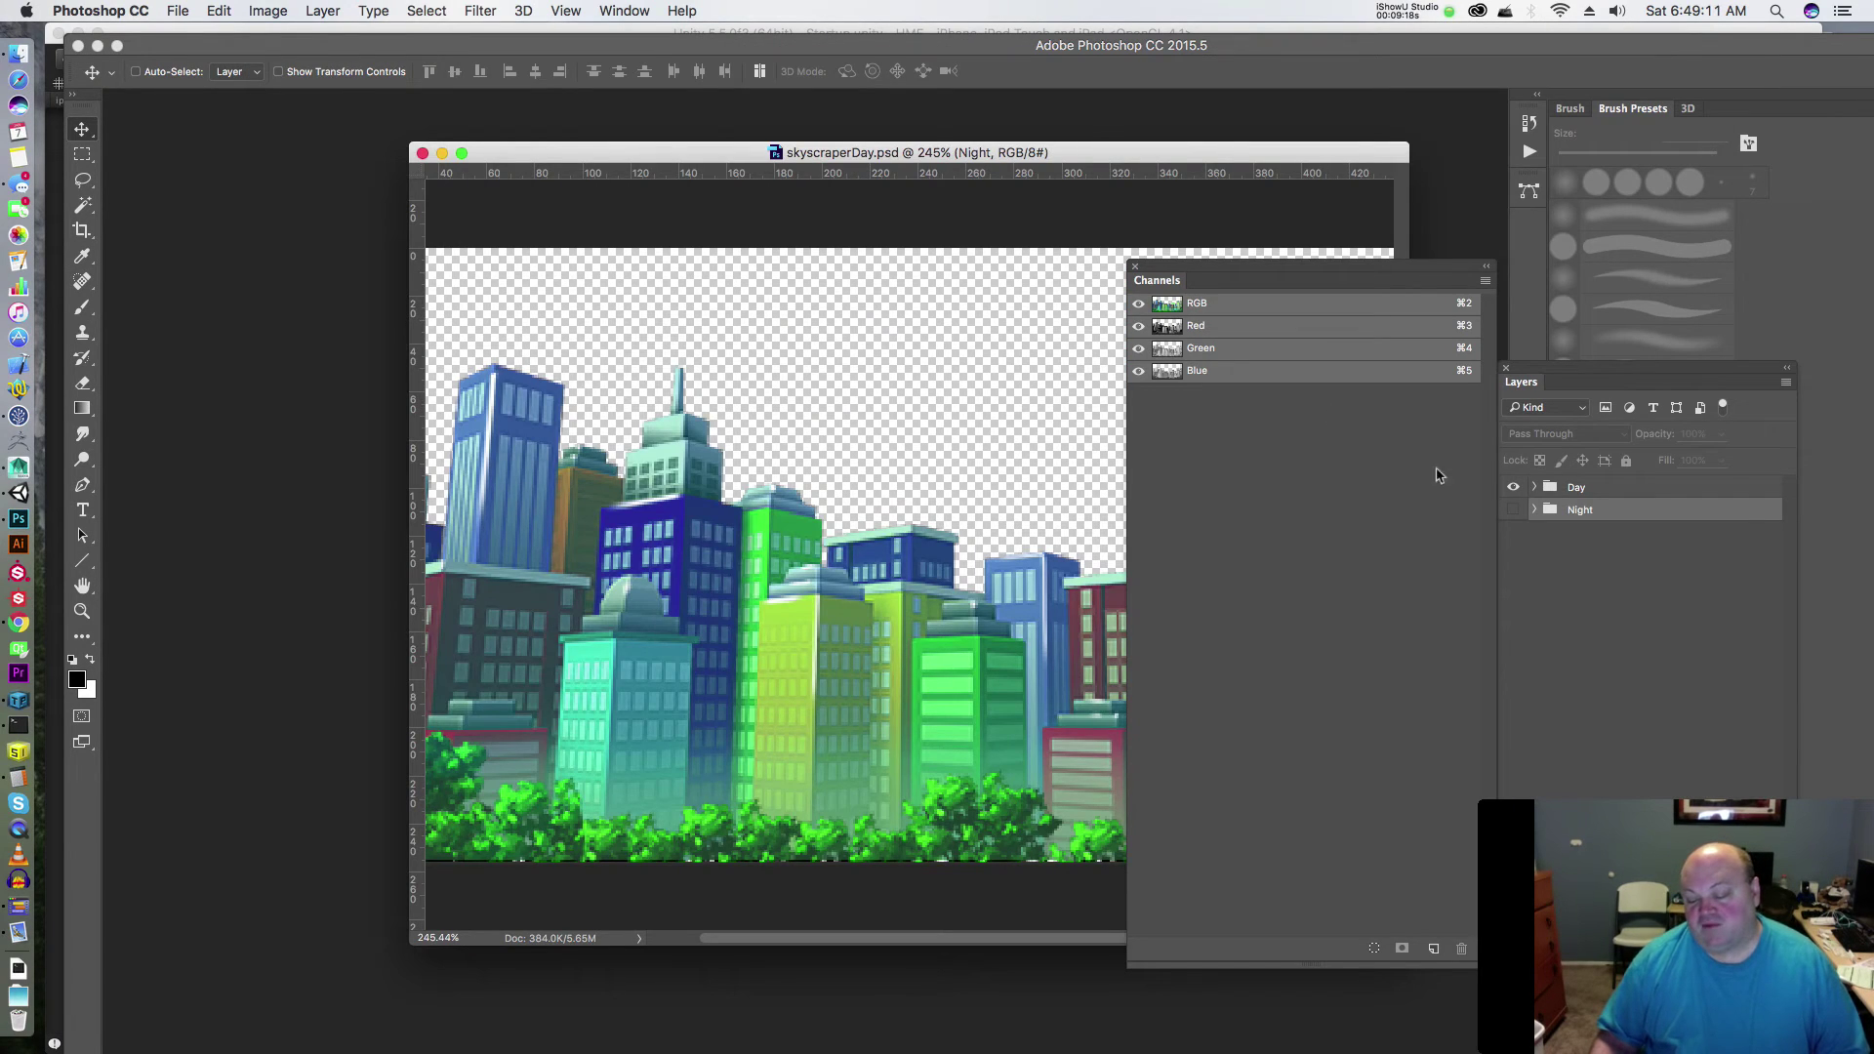
left_click(1512, 487)
left_click(1512, 510)
key("super+s")
key("super+Tab")
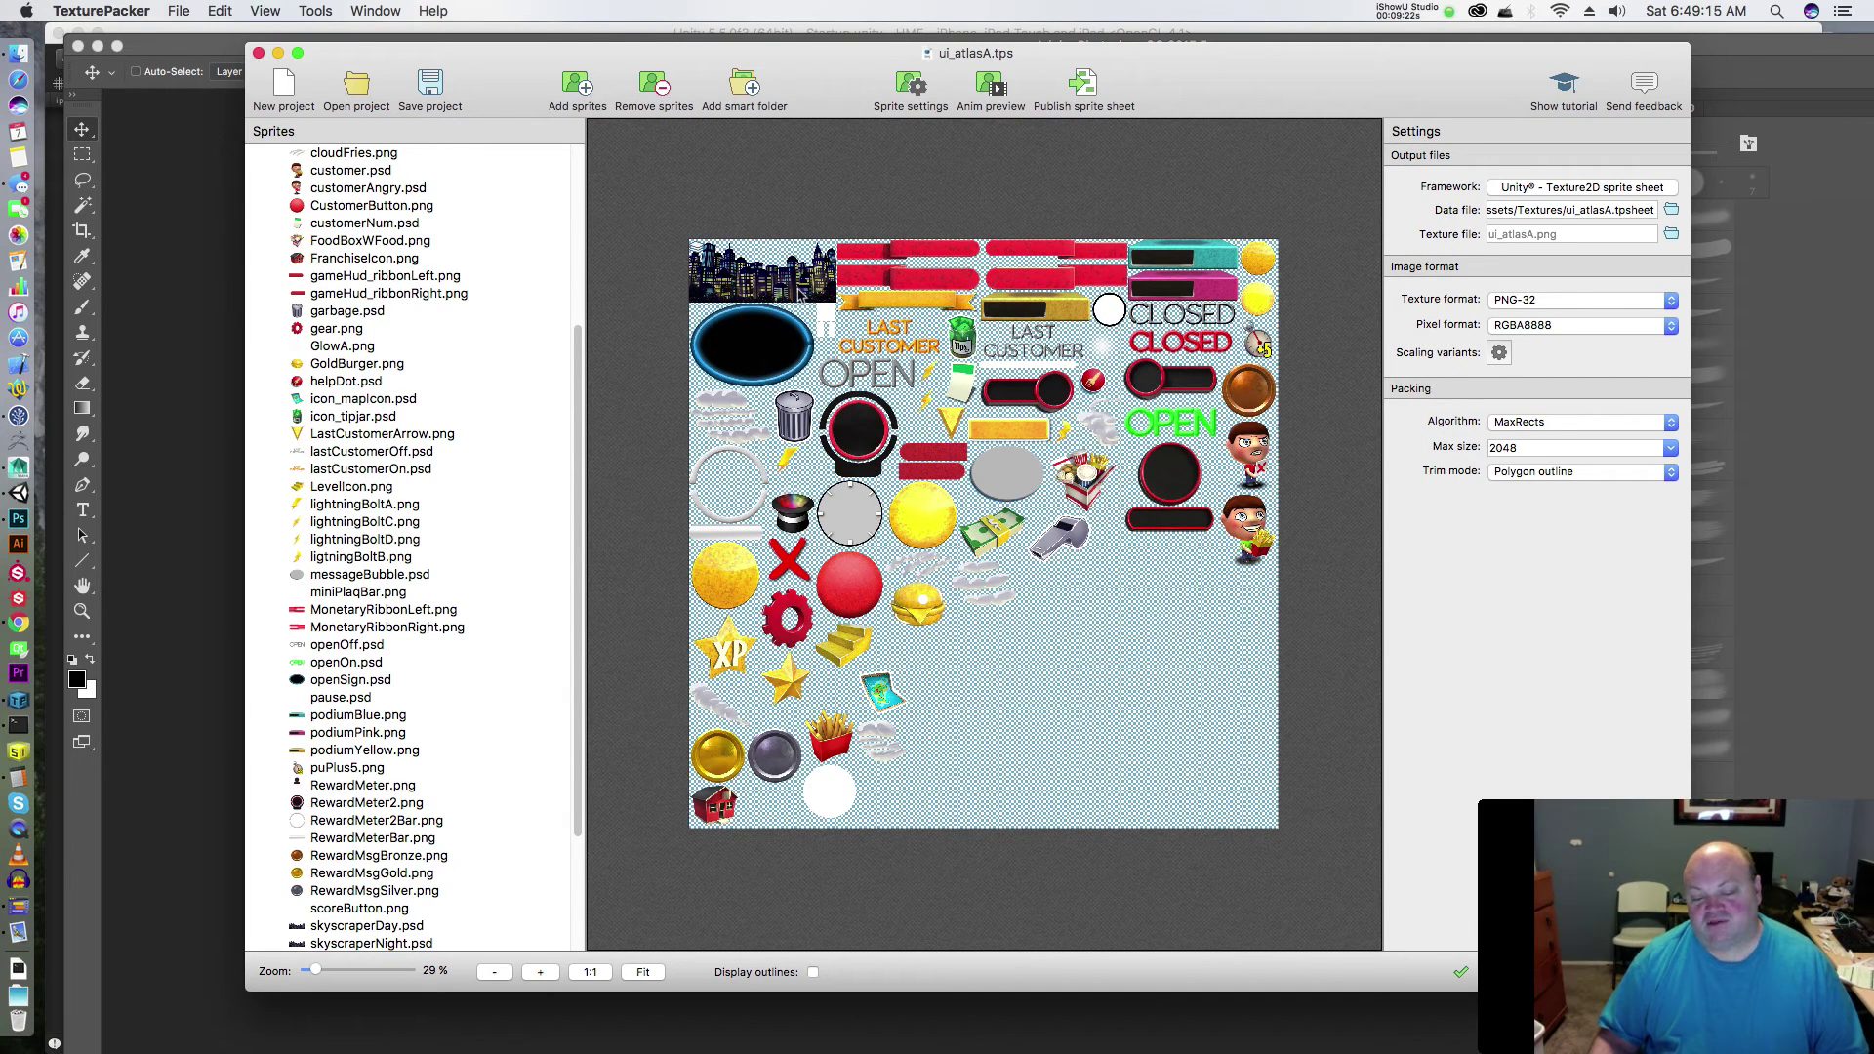
mouse_move(841, 293)
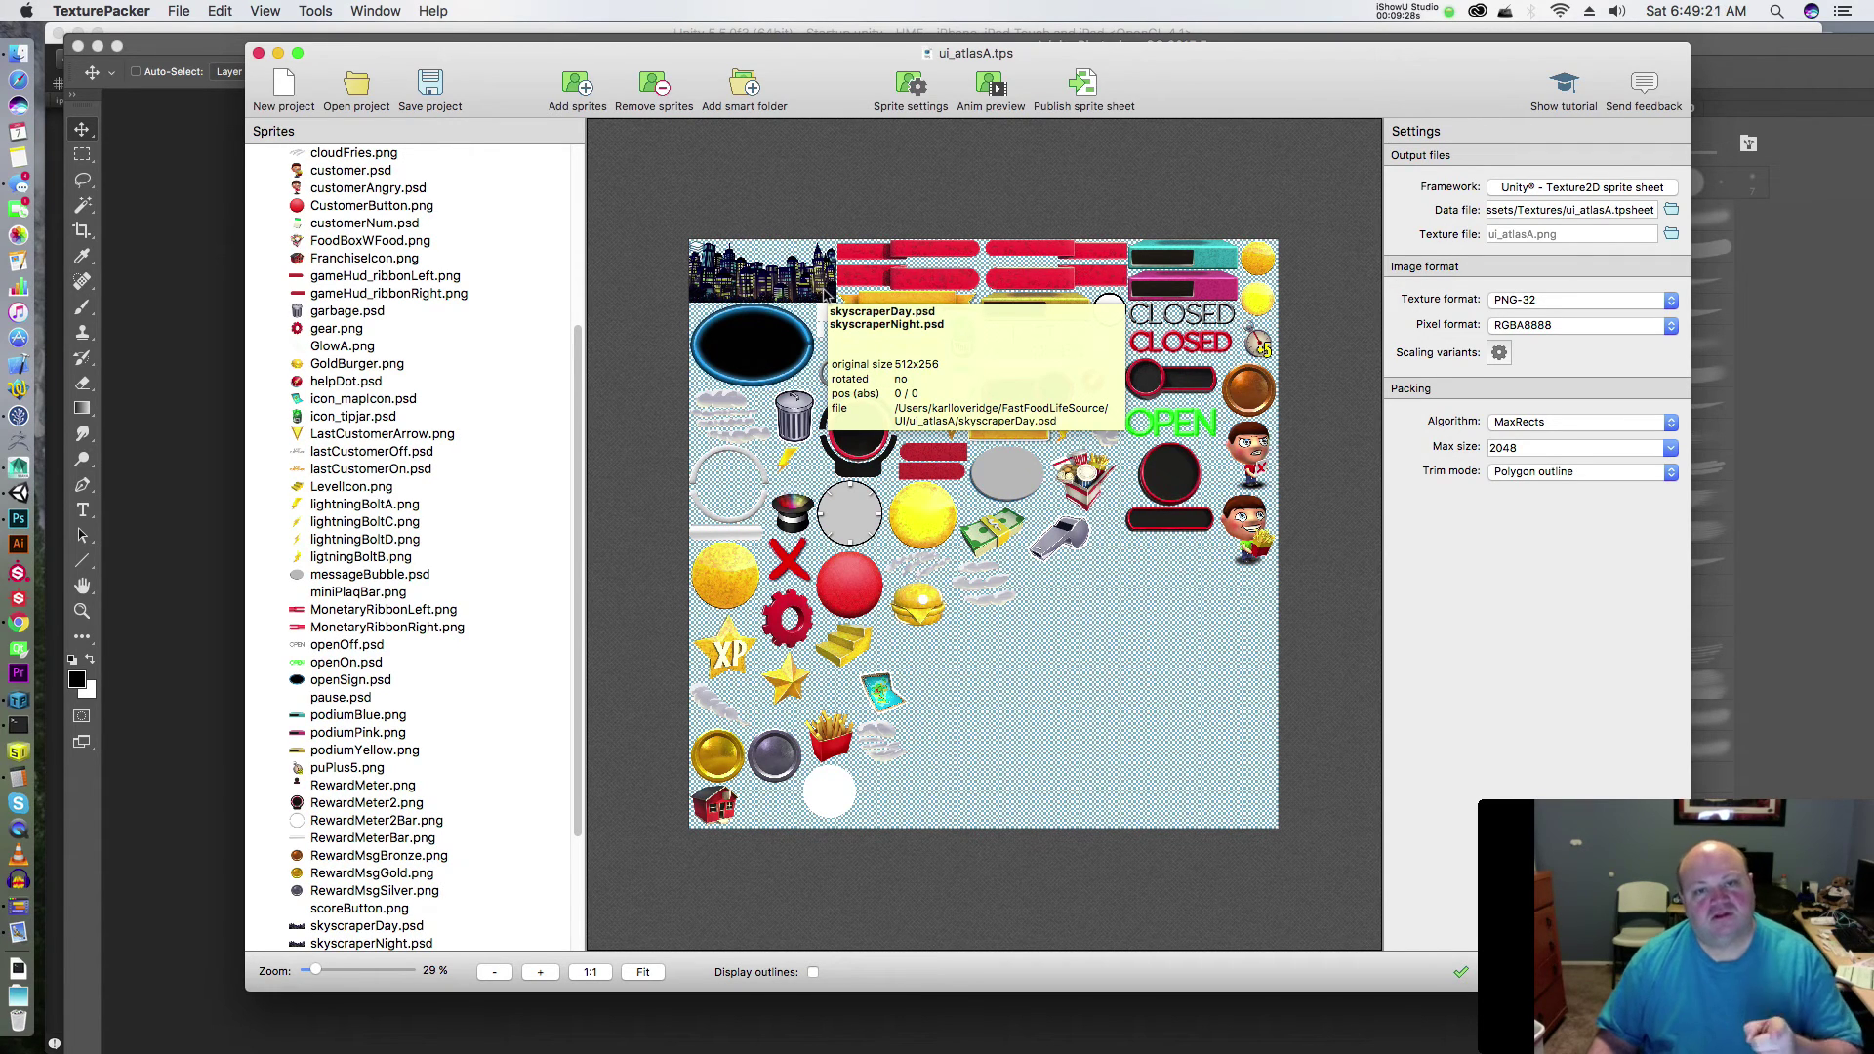
- Hide the Night group, show the Day group, and view the refreshed ui_atlasA in TexturePacker
key("super+Tab")
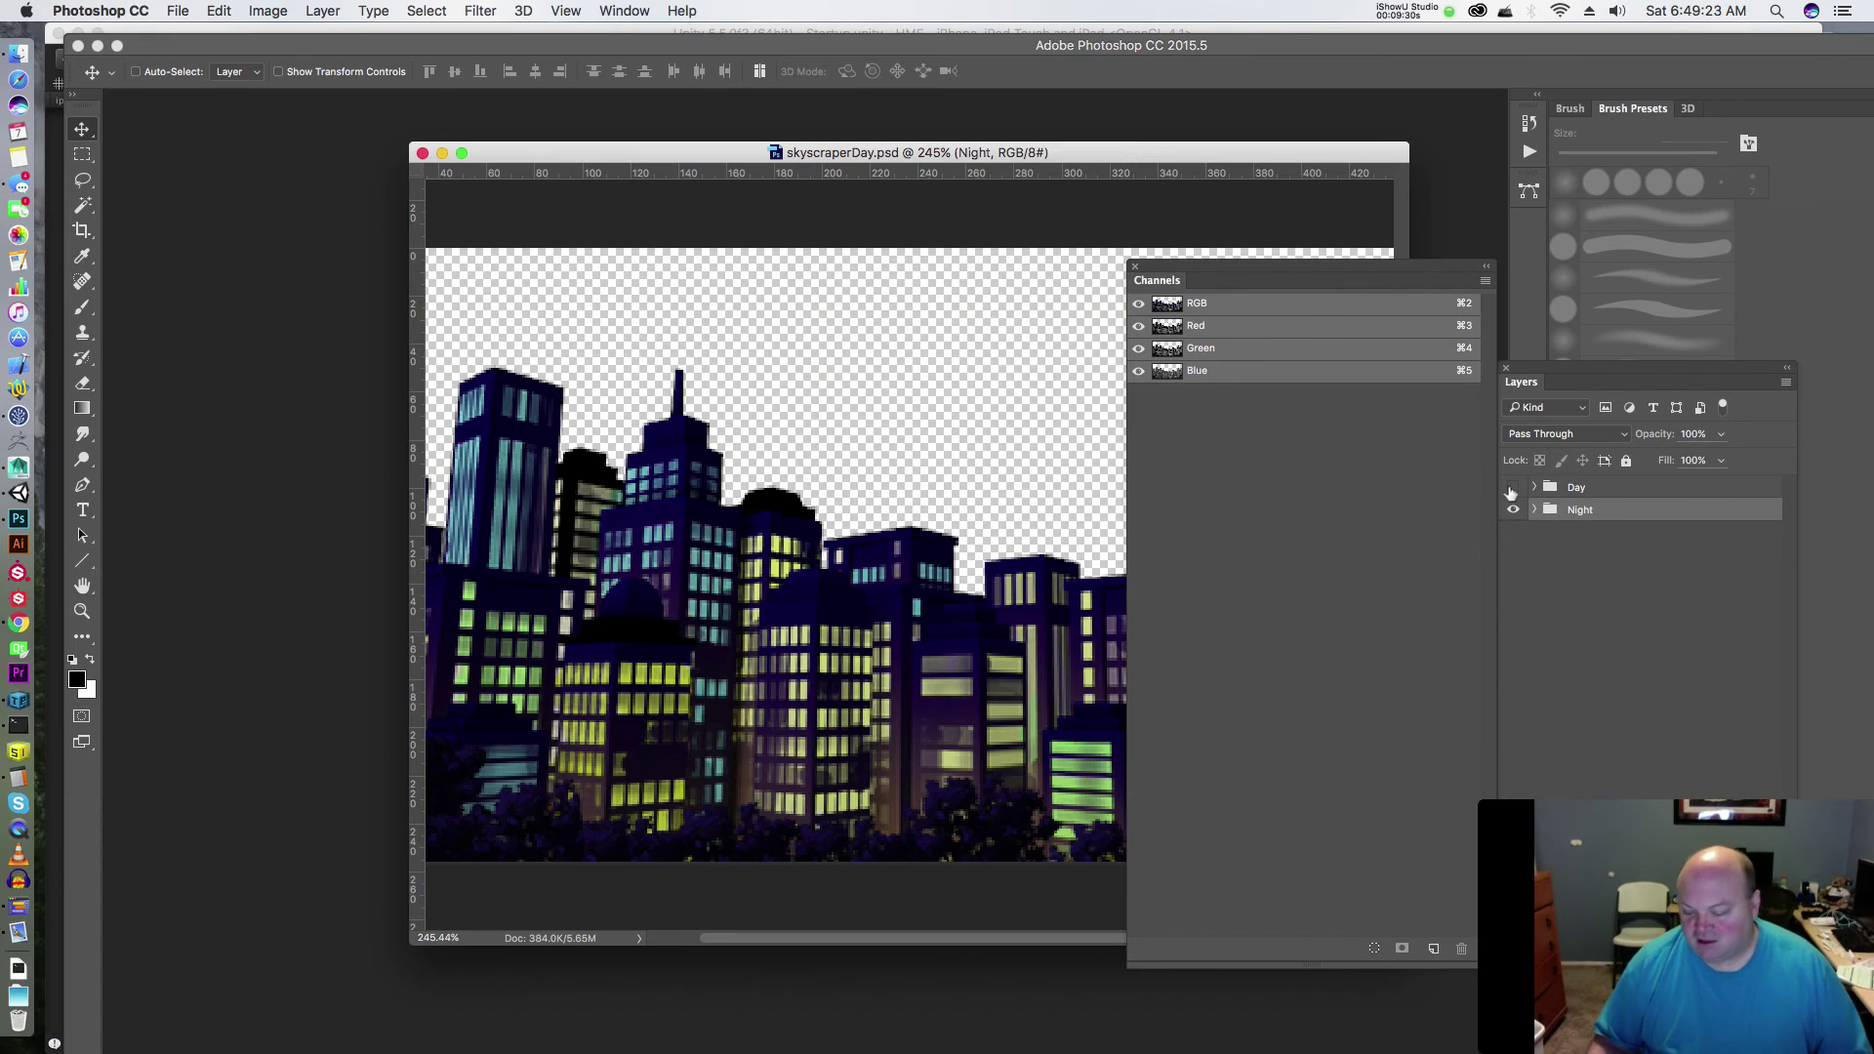
left_click(1513, 509)
left_click(1513, 488)
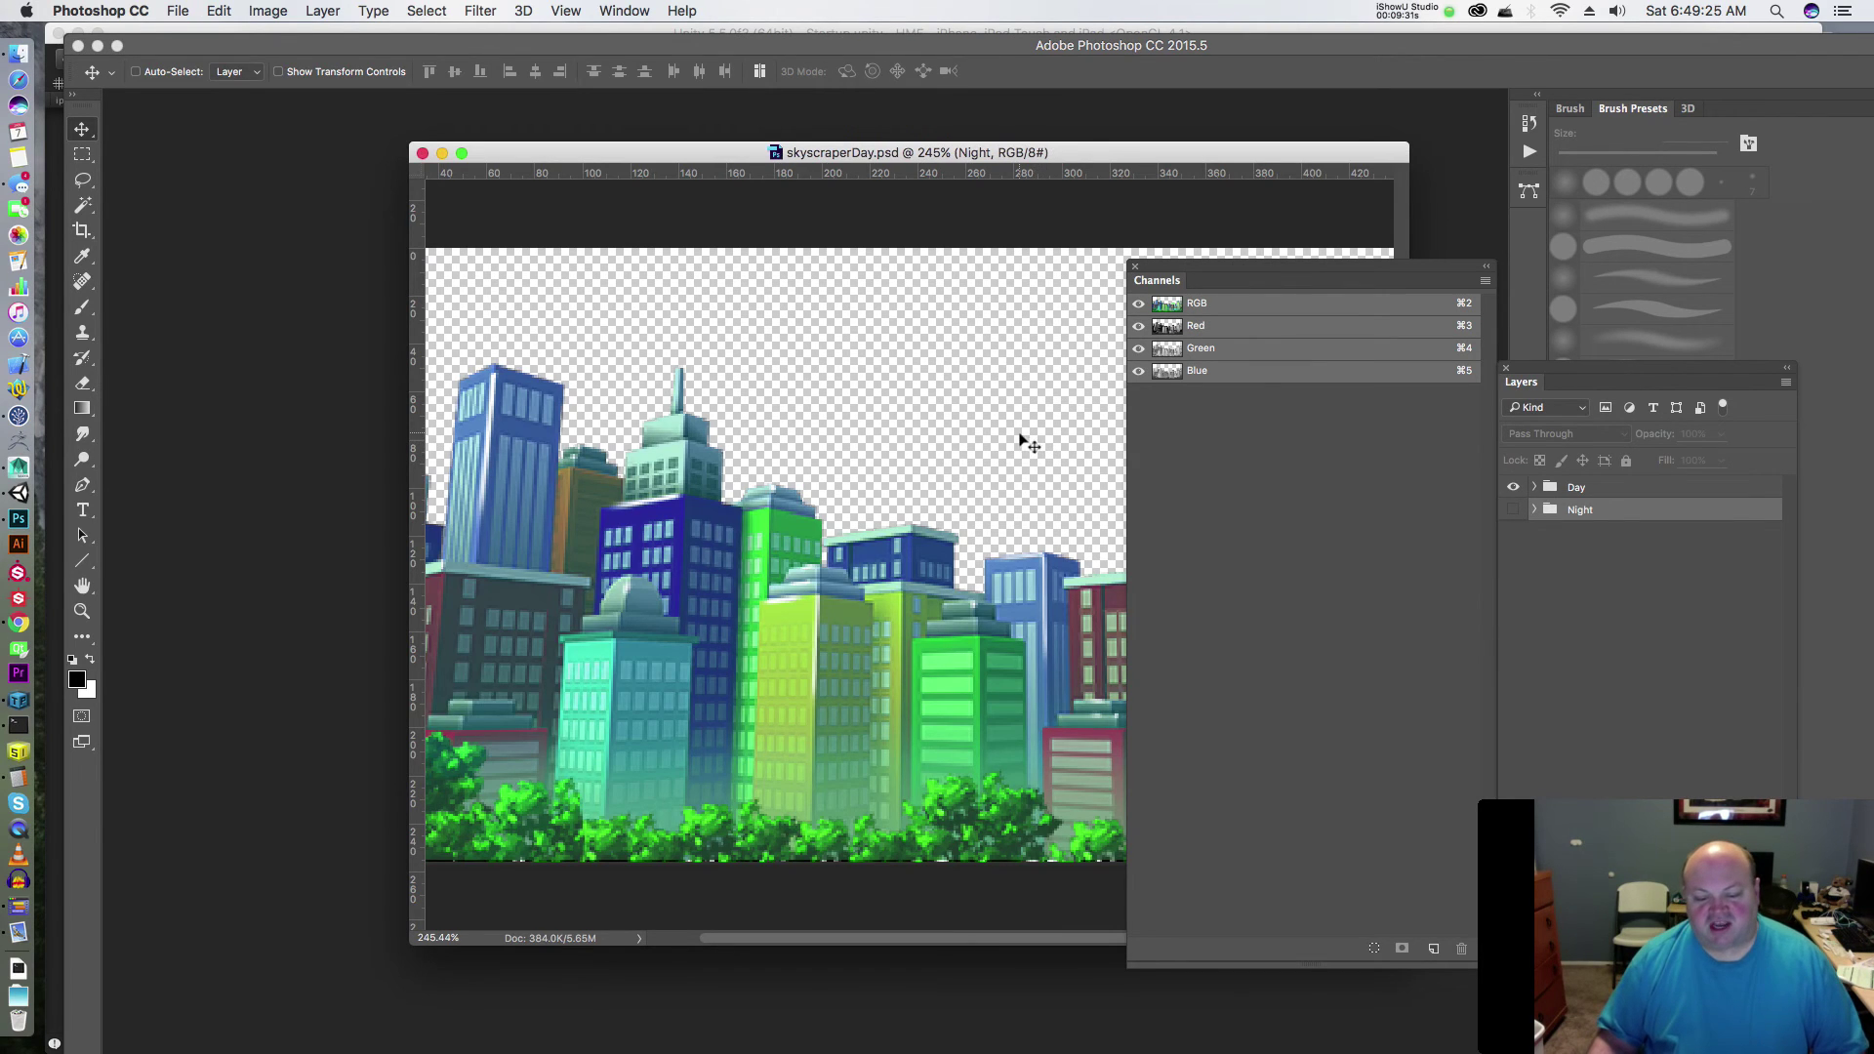
key("super+Tab")
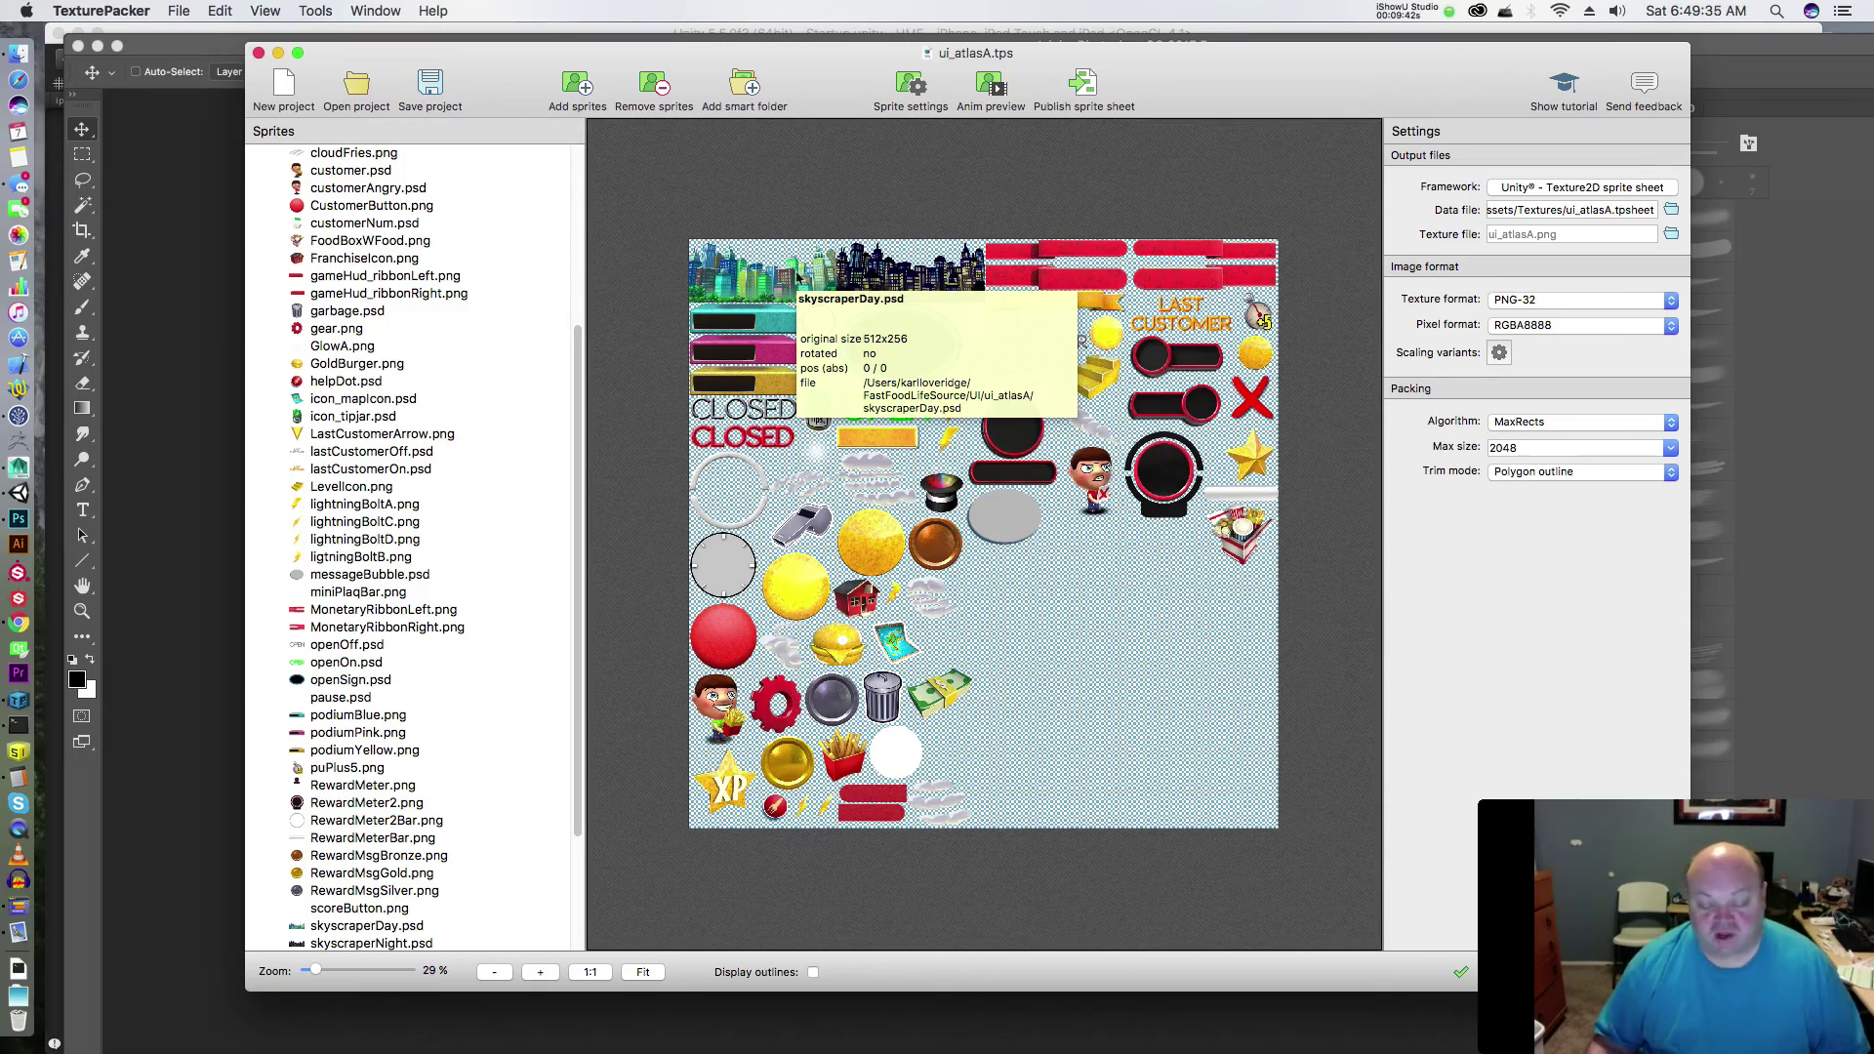
- Zoom into the atlas and open the day skyline sprite in Photoshop, zoomed to 181%
left_click_drag(314, 972, 363, 976)
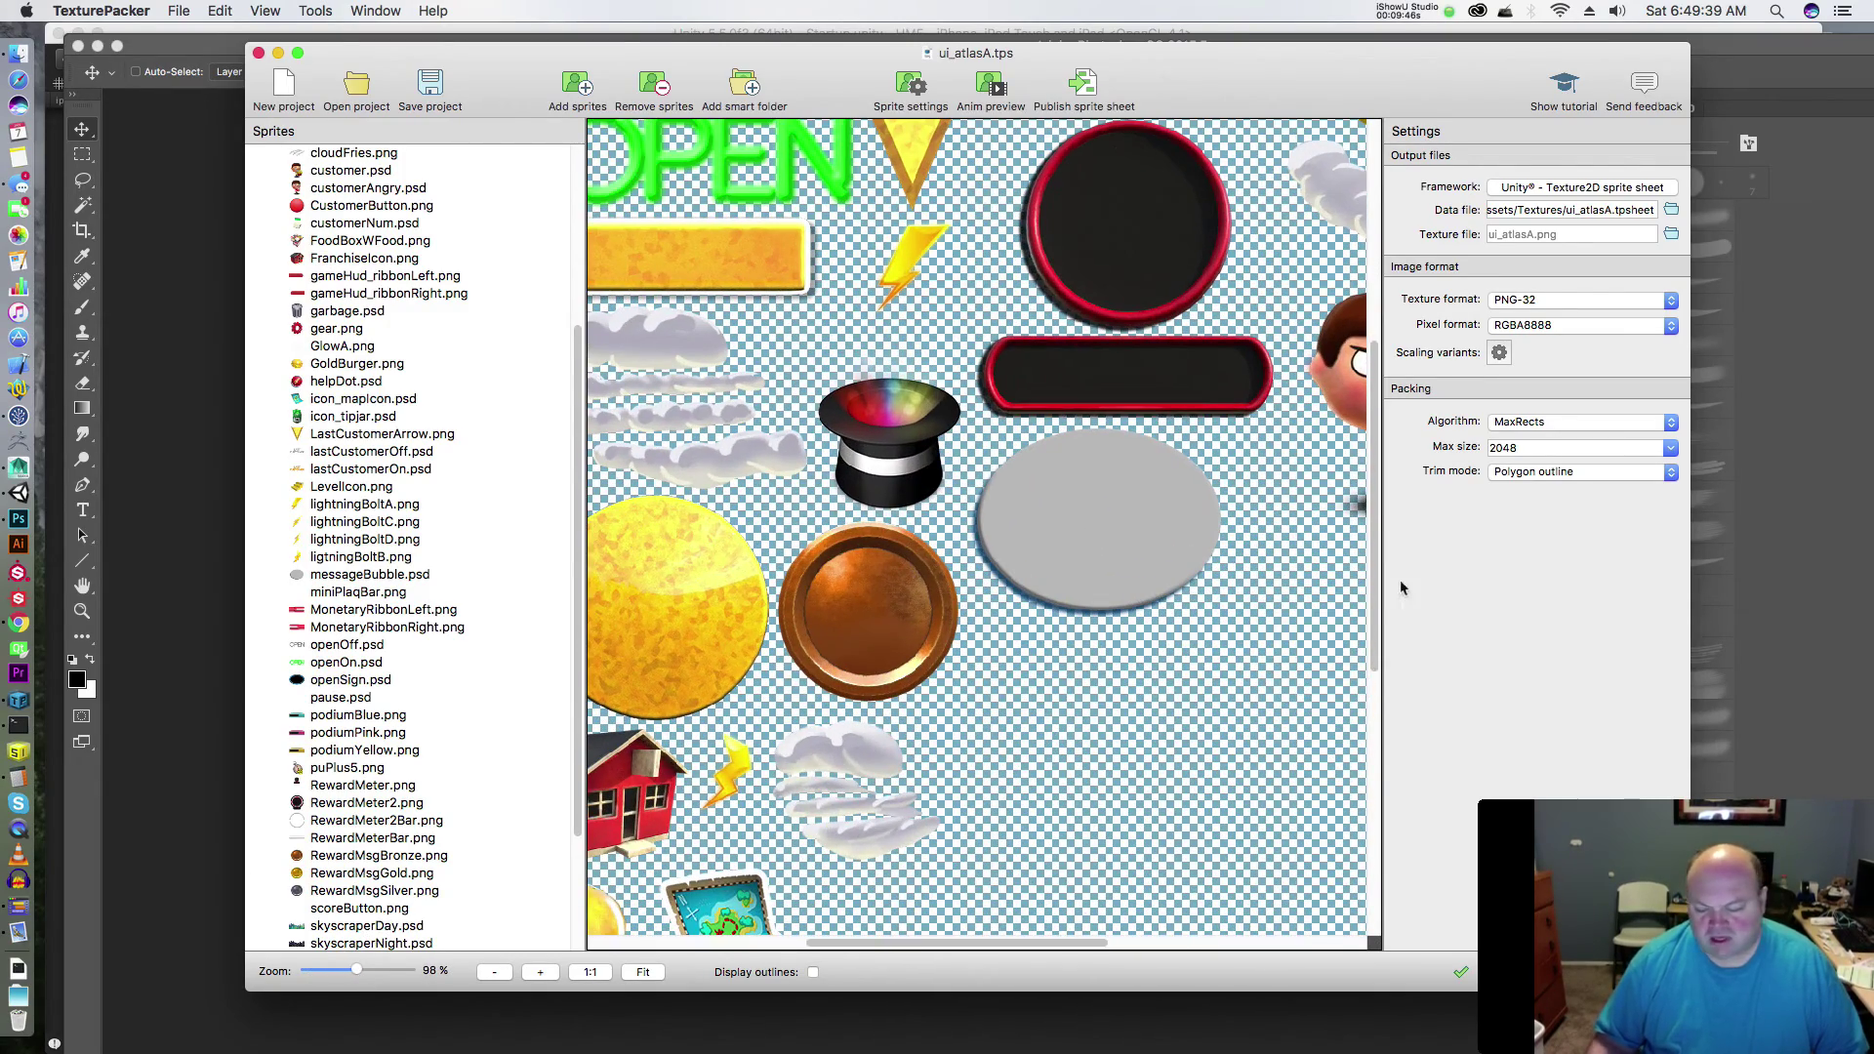
scroll(1074, 781, "up", 5)
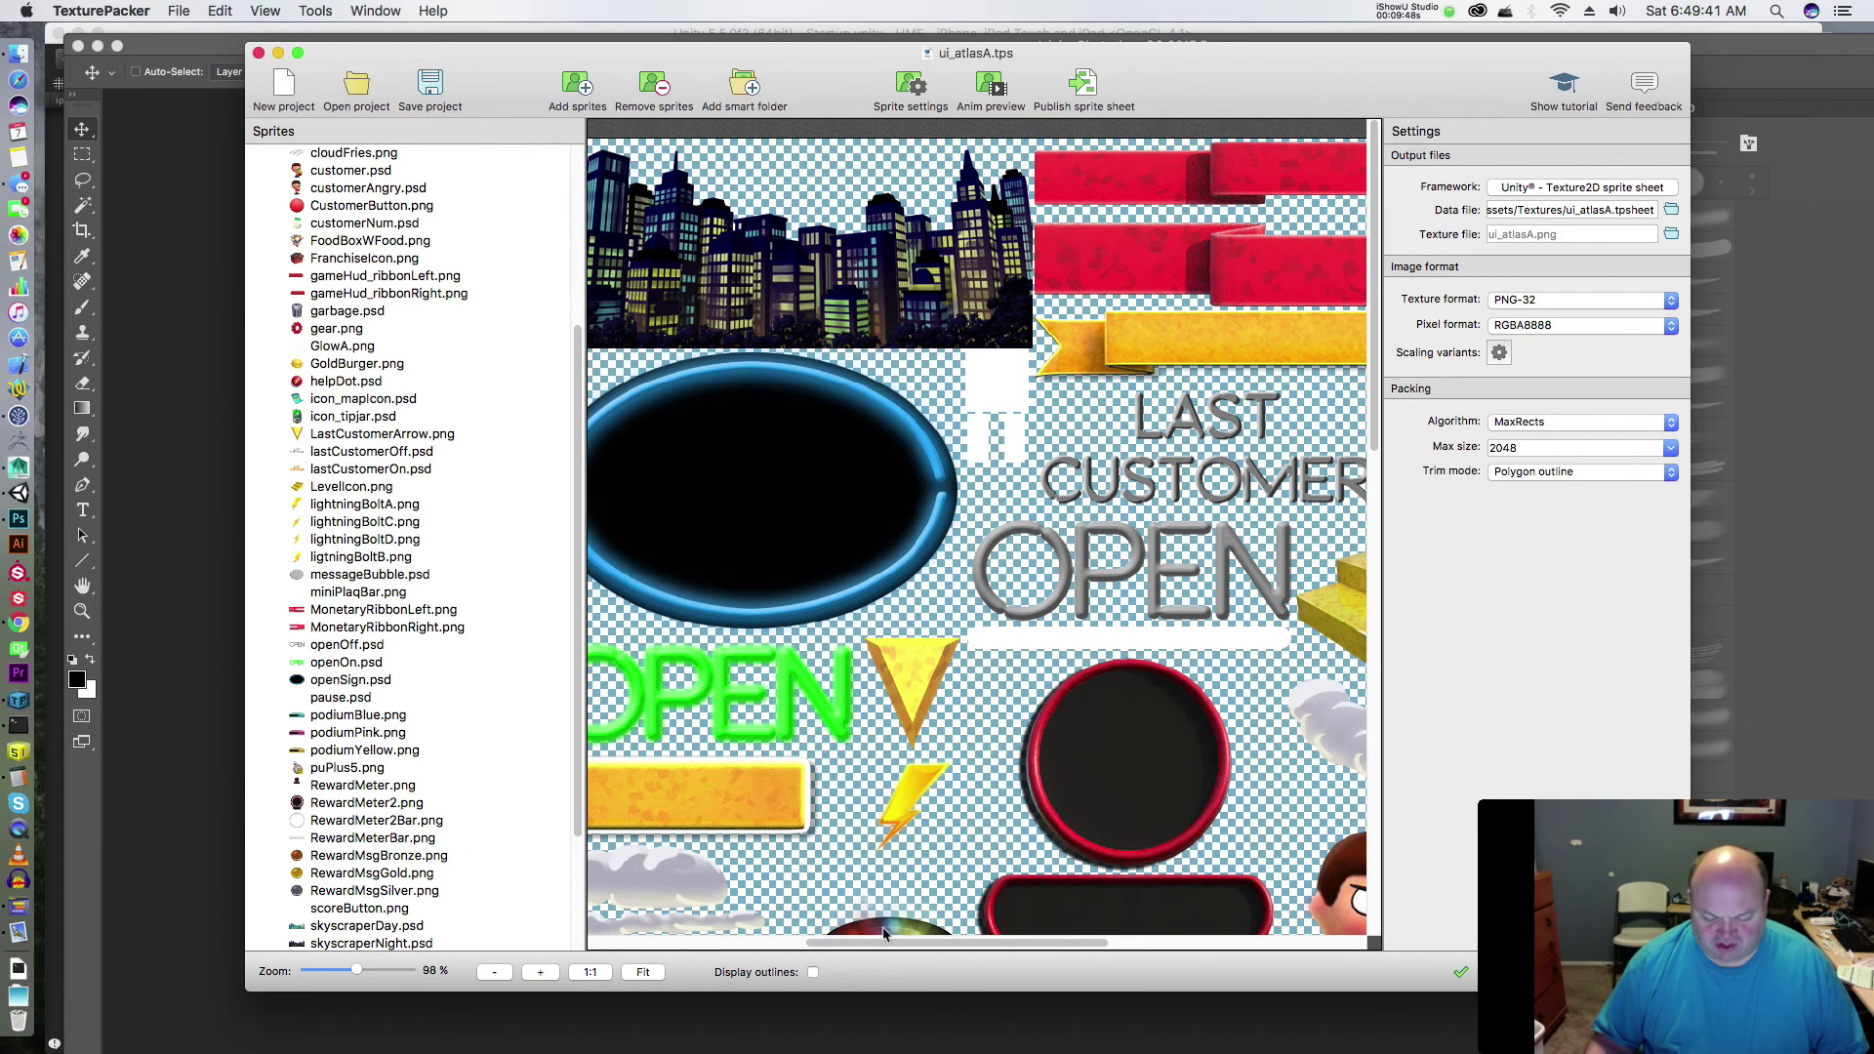
left_click_drag(882, 949, 661, 929)
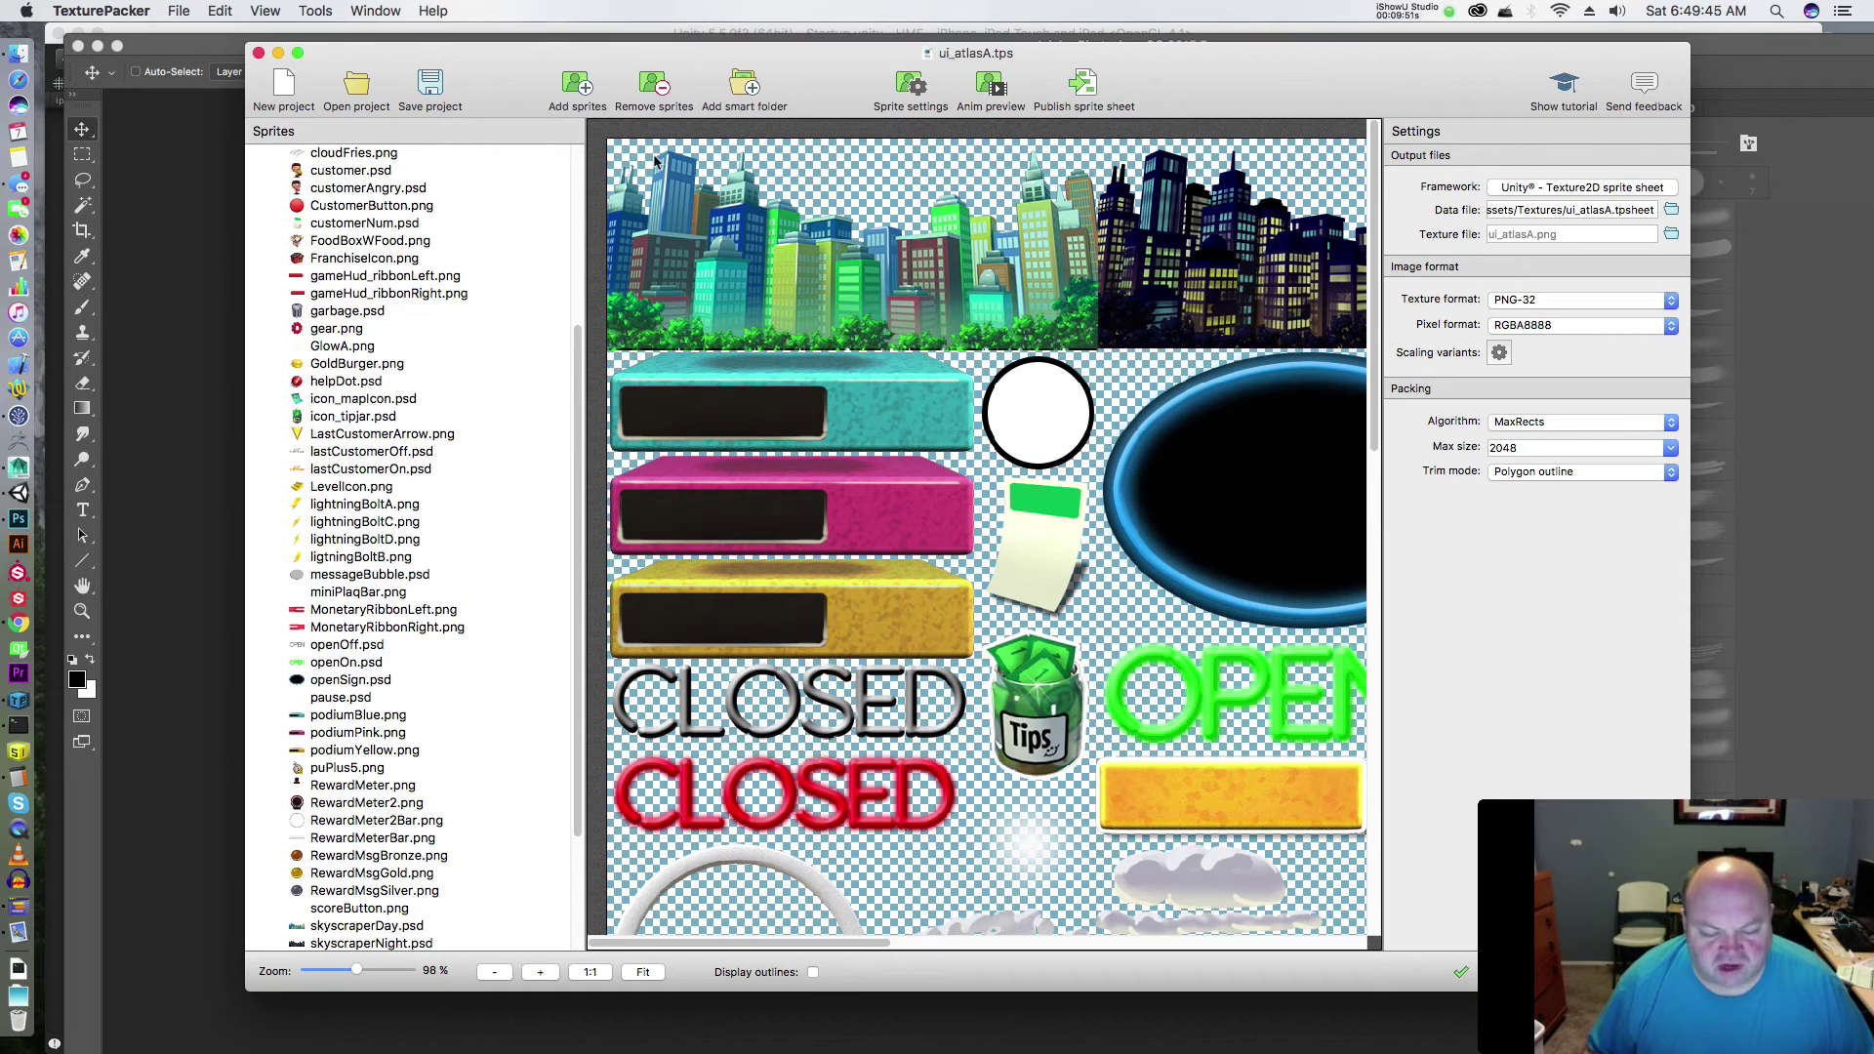
double_click(837, 330)
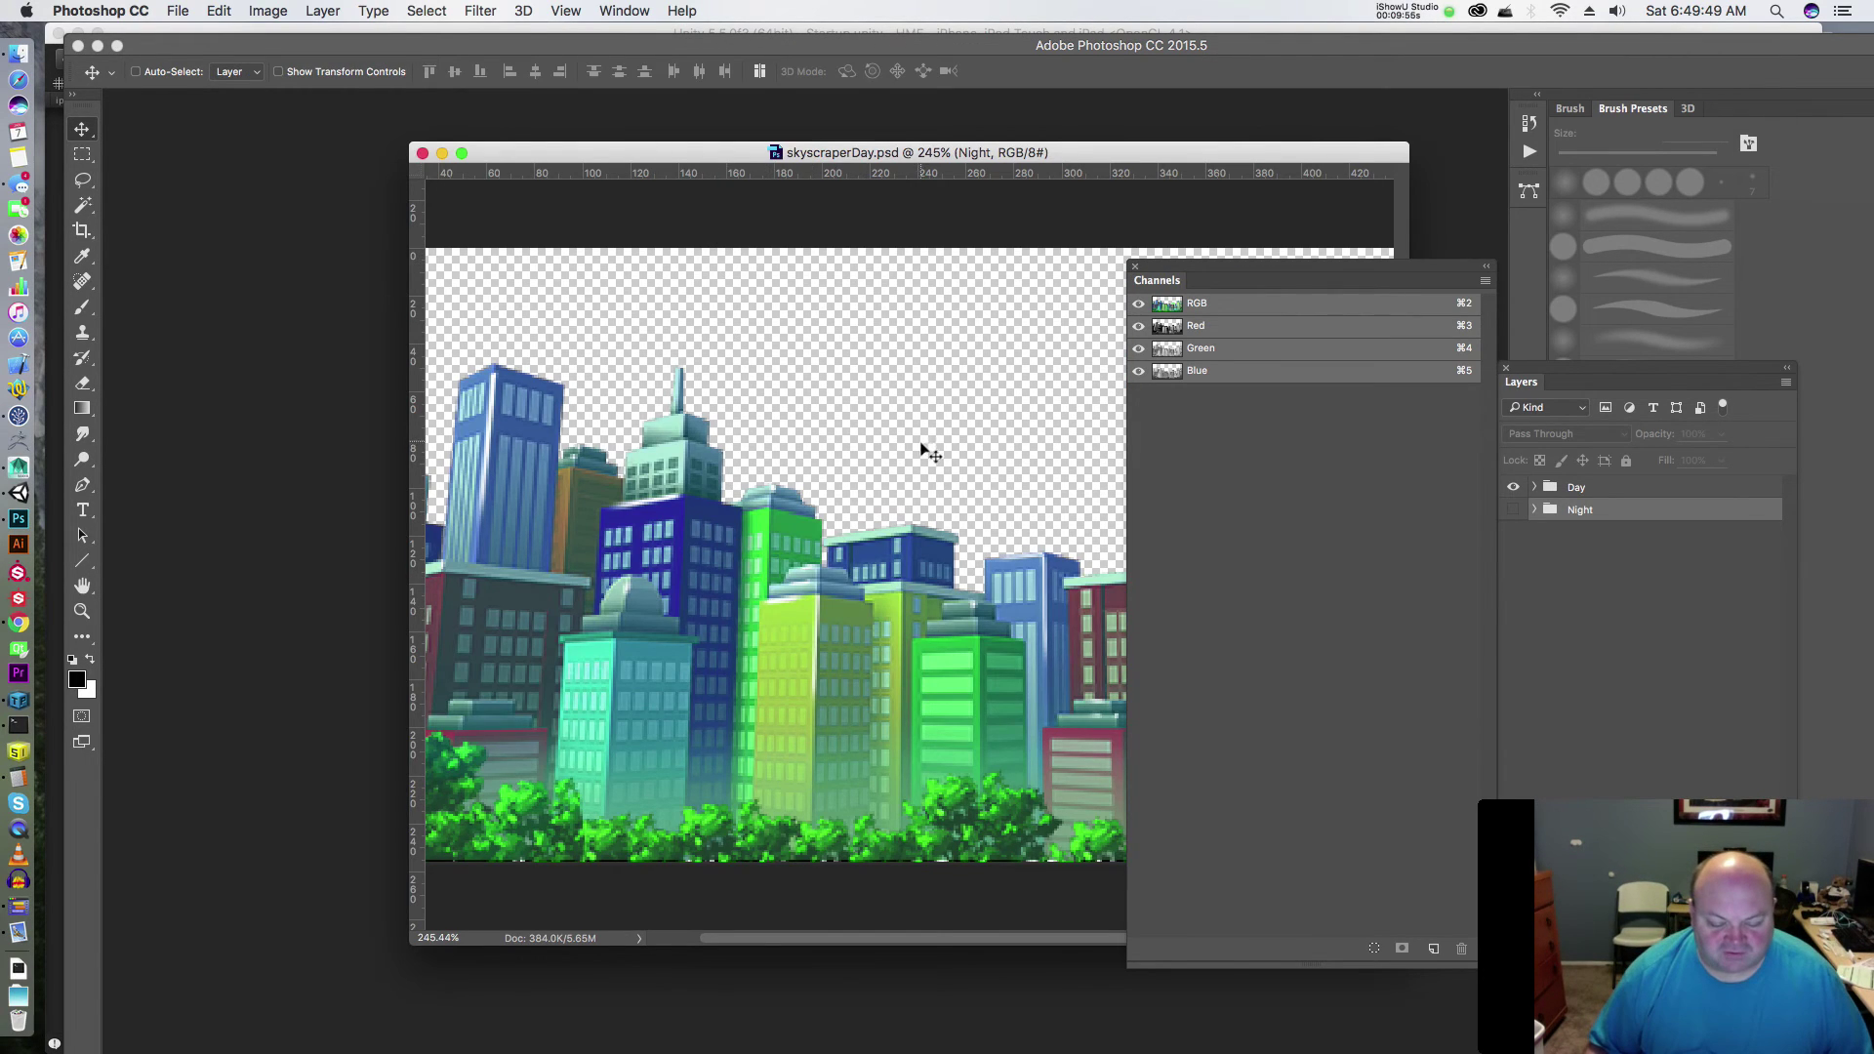
key("z")
left_click_drag(924, 446, 736, 408)
key("v")
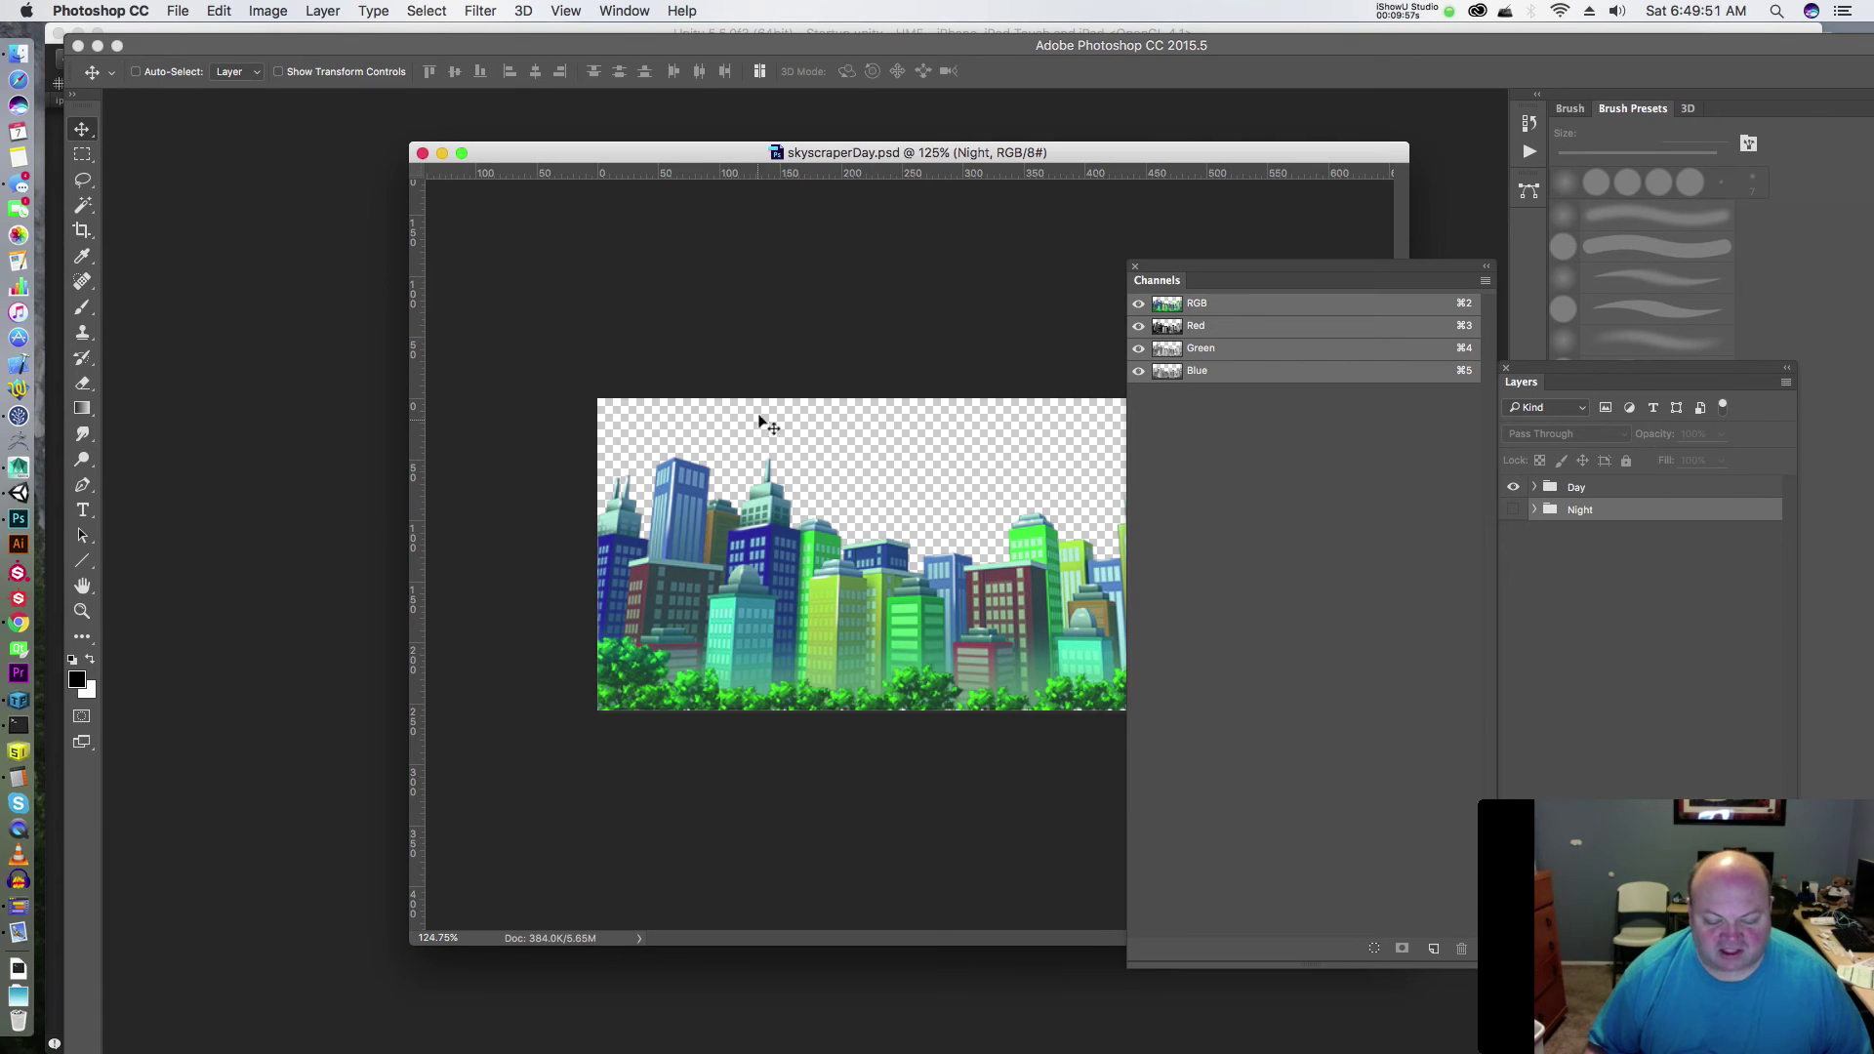
- Back in TexturePacker, inspect the skyscraperDay sprite and move the window aside
key("super+Tab")
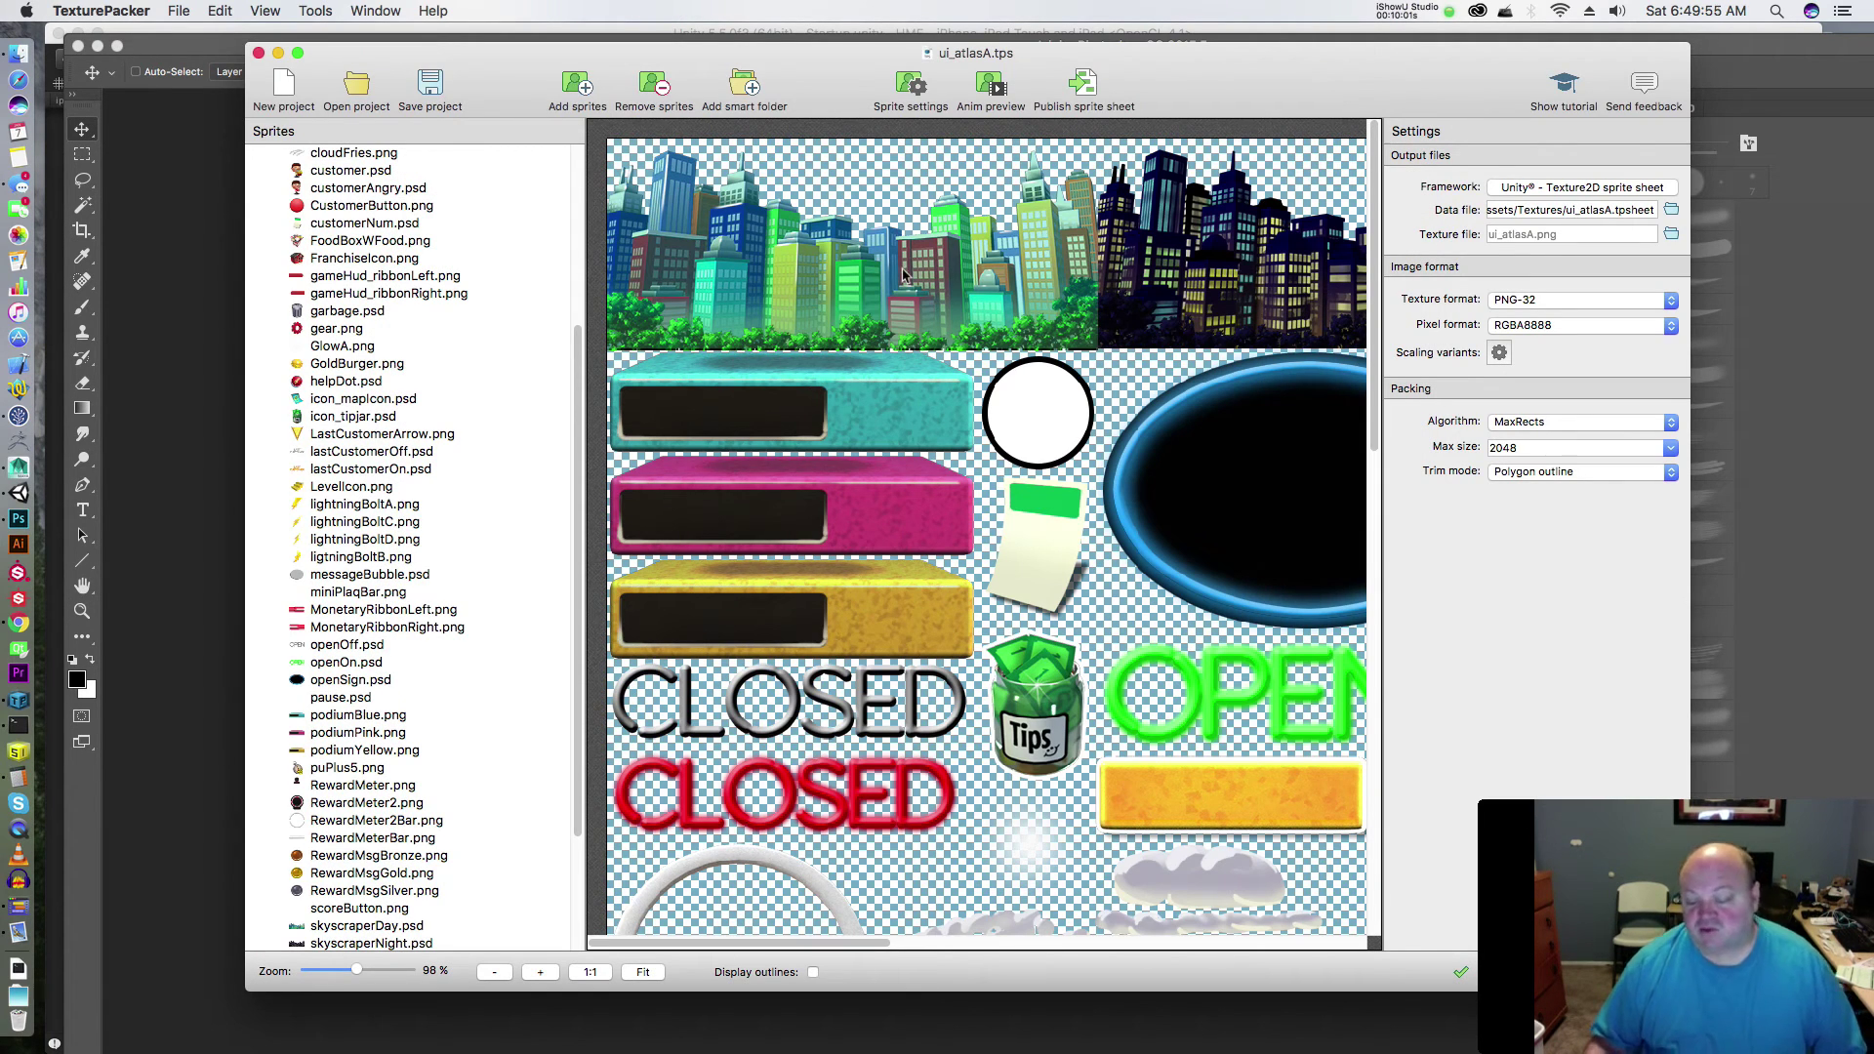
mouse_move(903, 275)
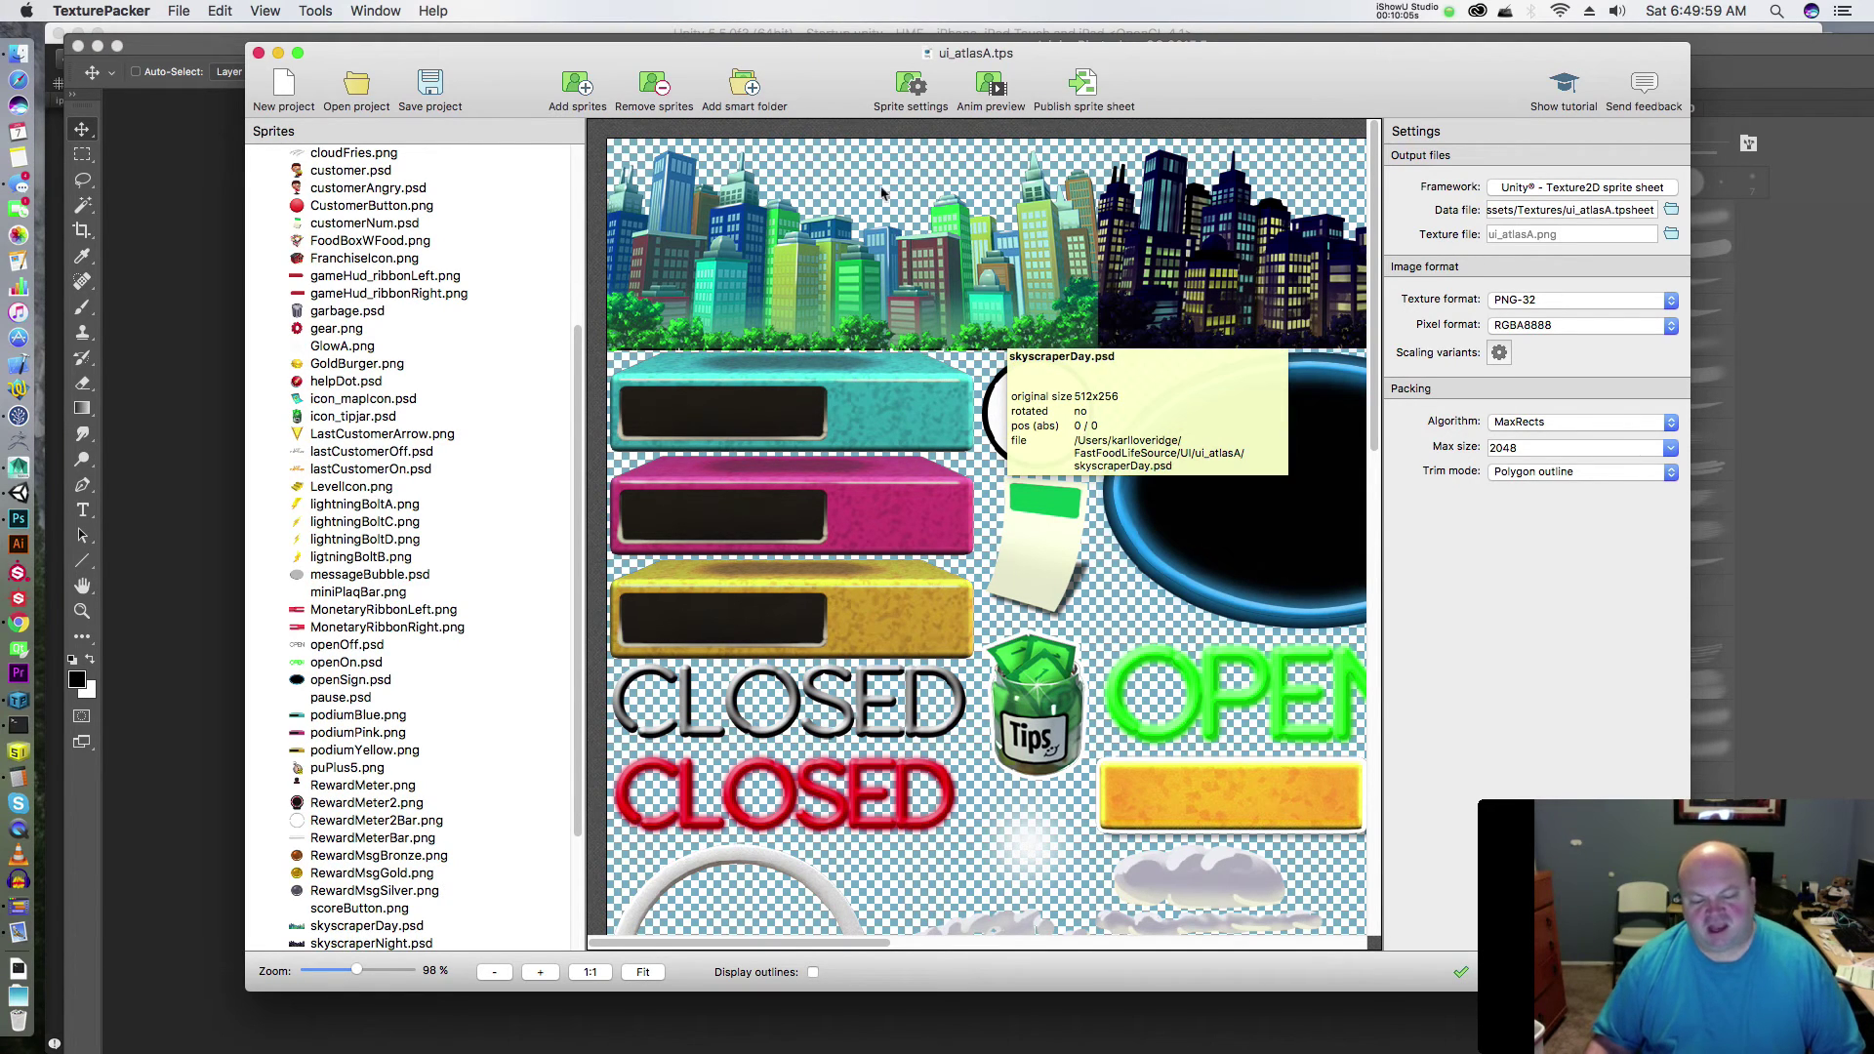
left_click_drag(1247, 51, 1086, 40)
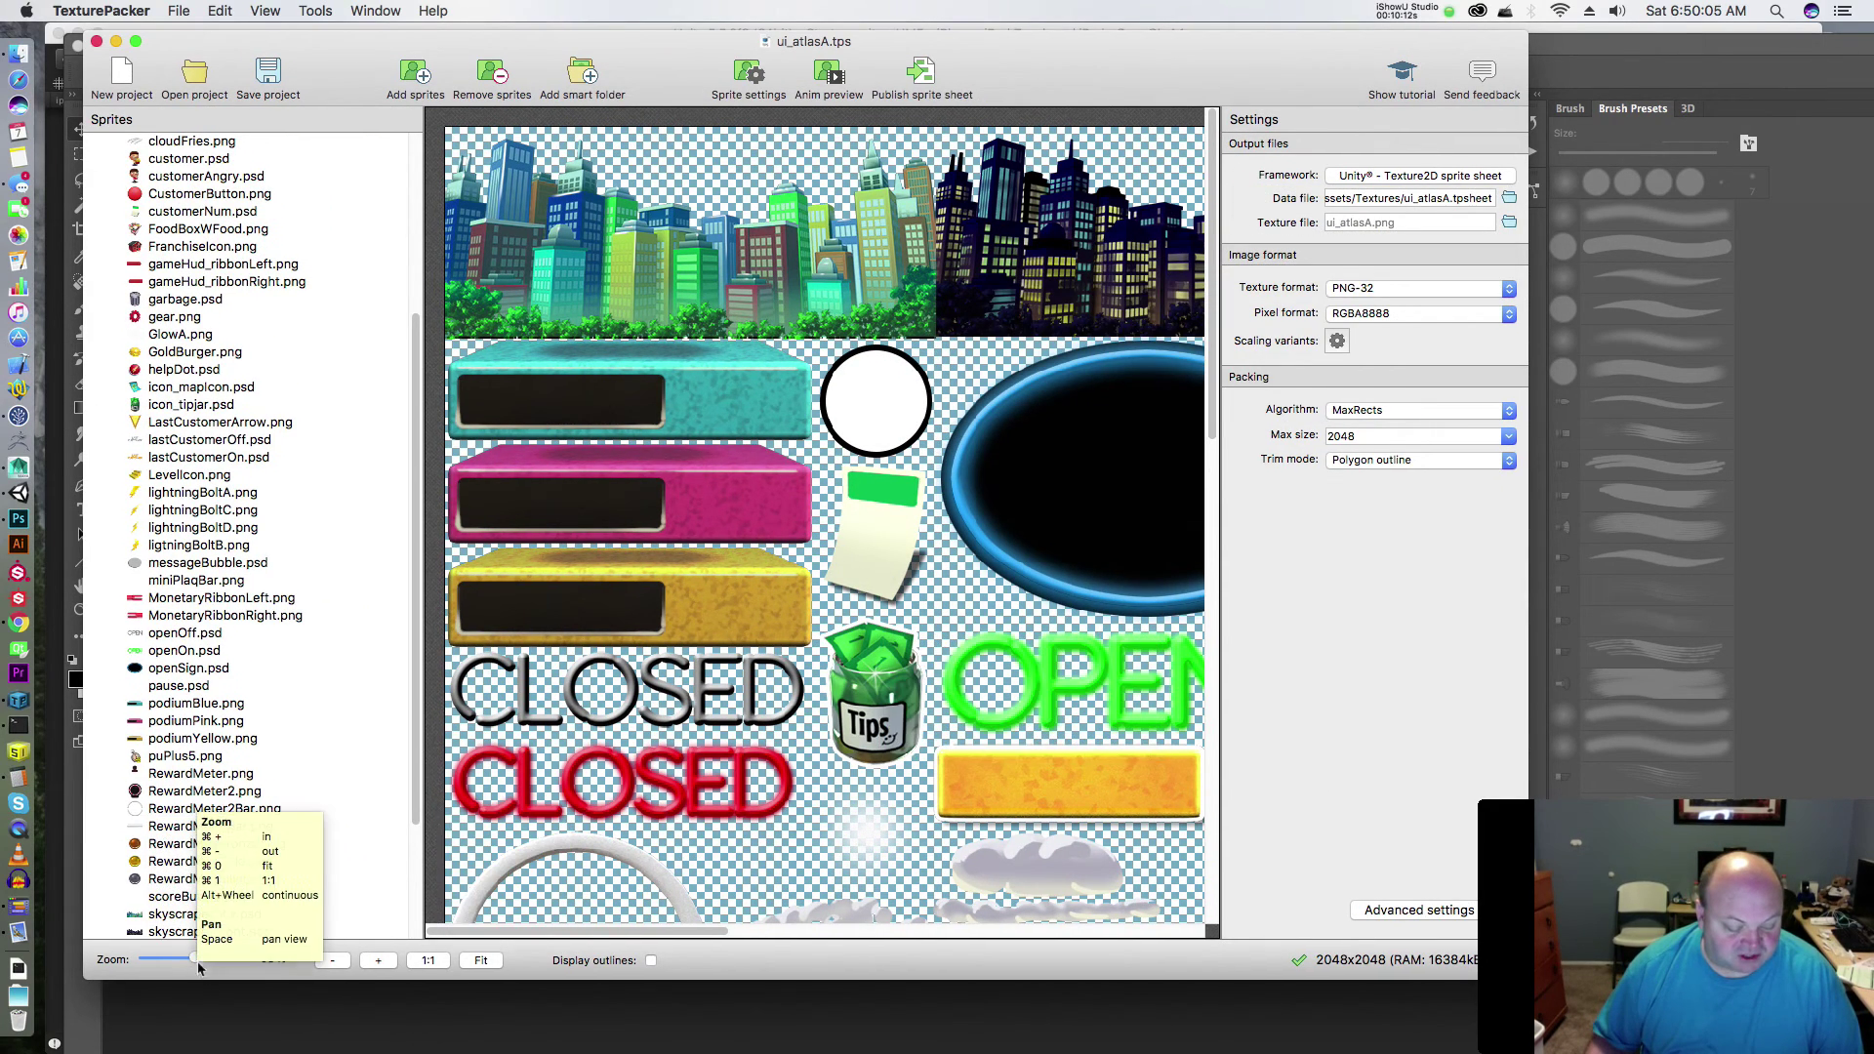
- Zoom out to the whole atlas and save the ui_atlasA project
left_click_drag(192, 959, 157, 960)
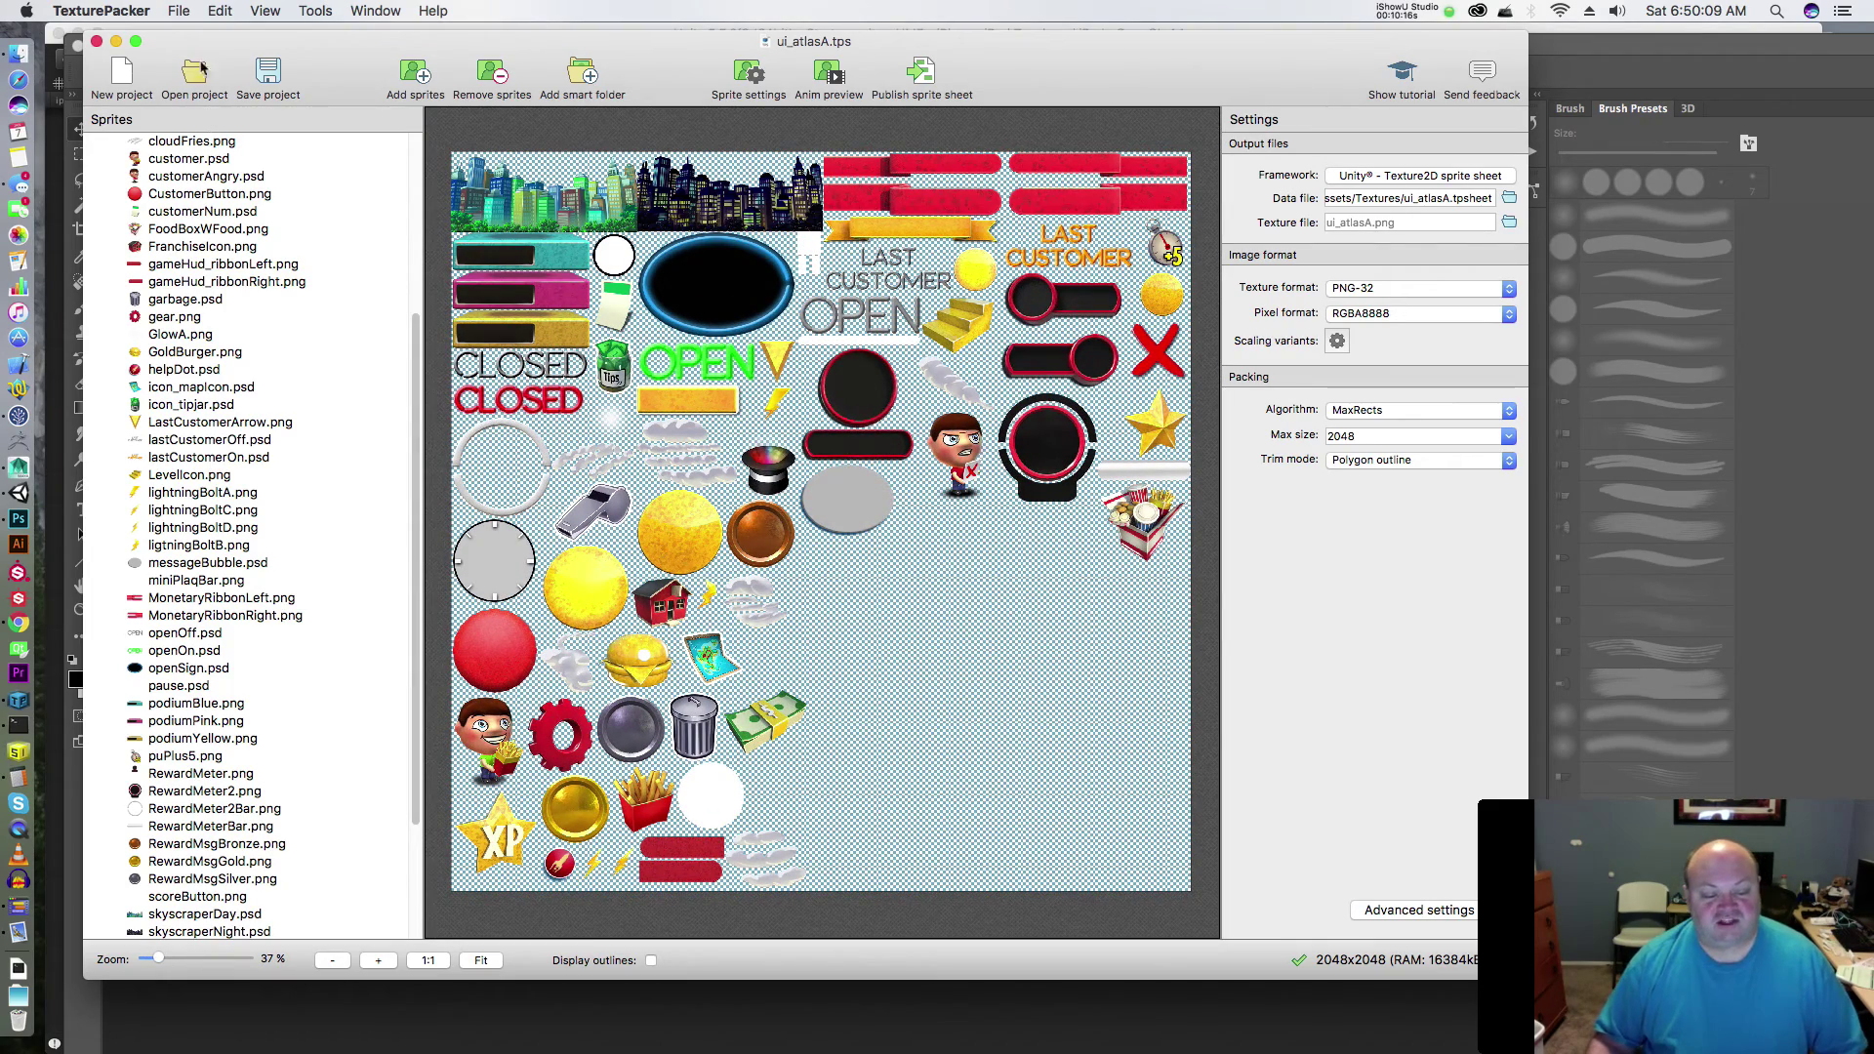
left_click(180, 12)
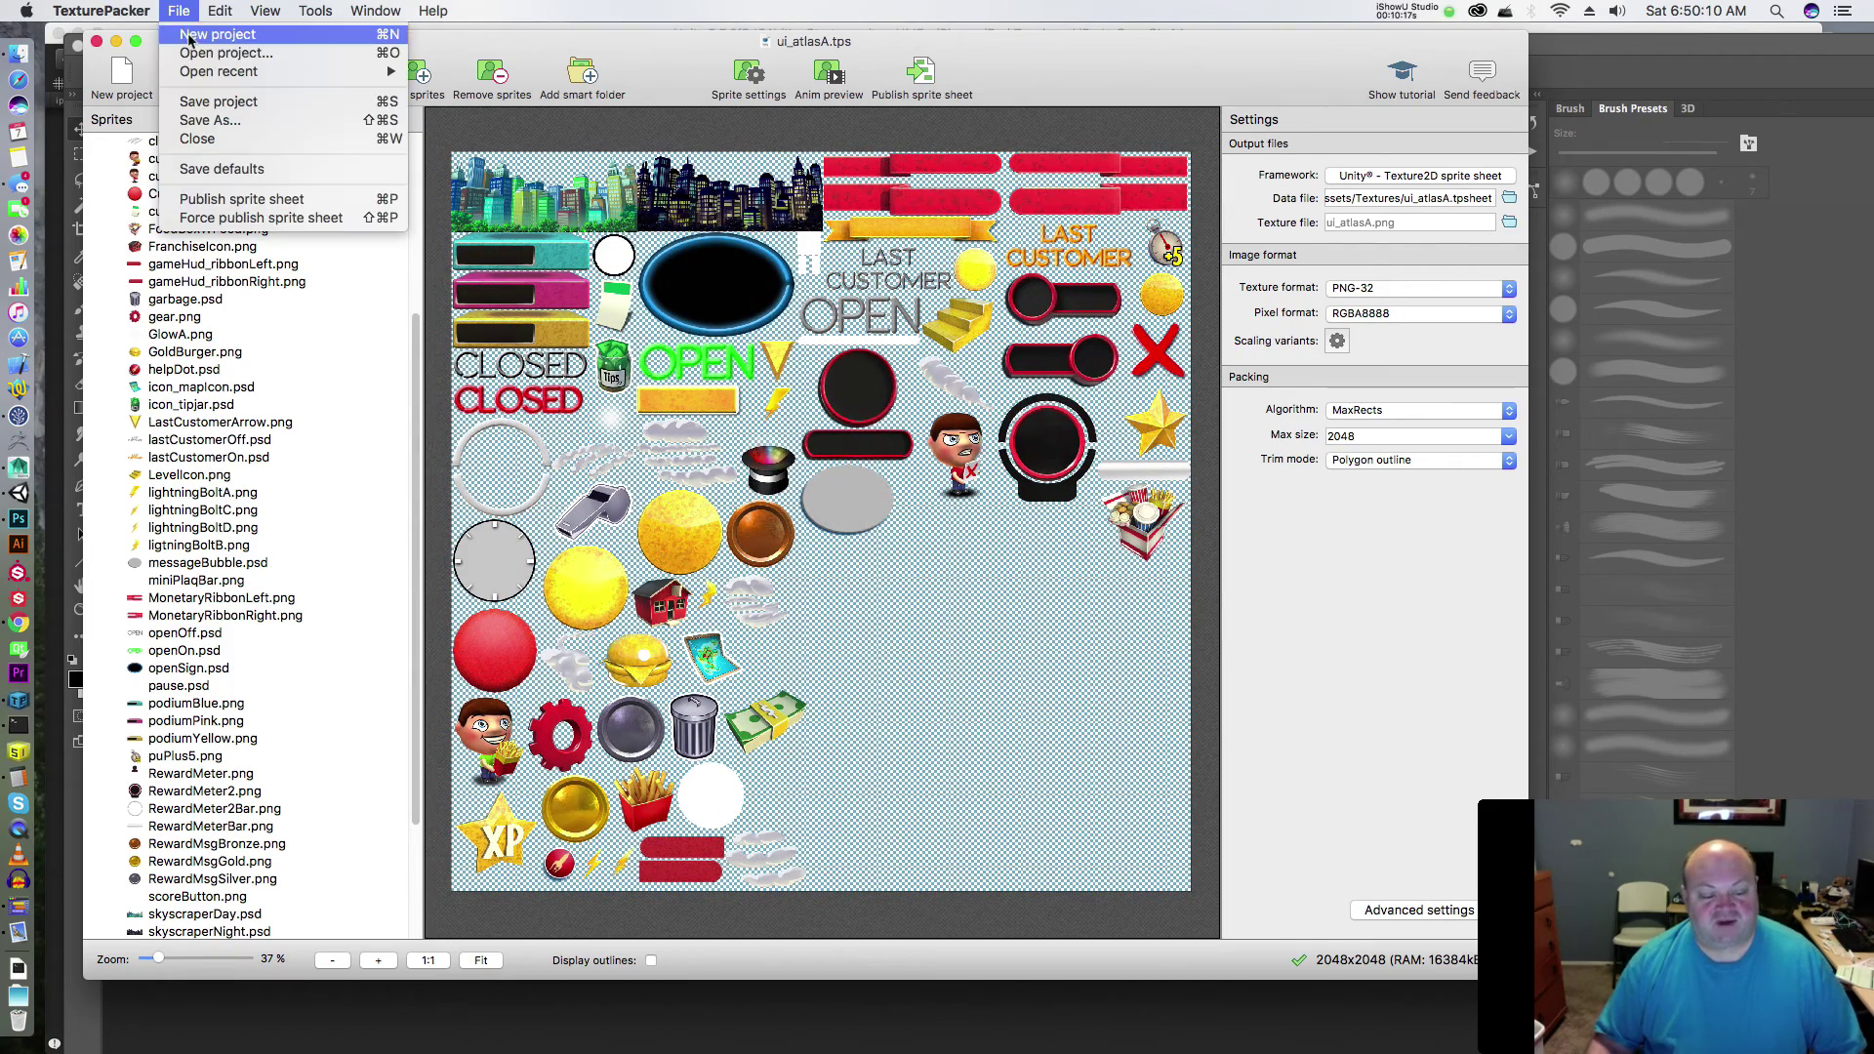
left_click(195, 101)
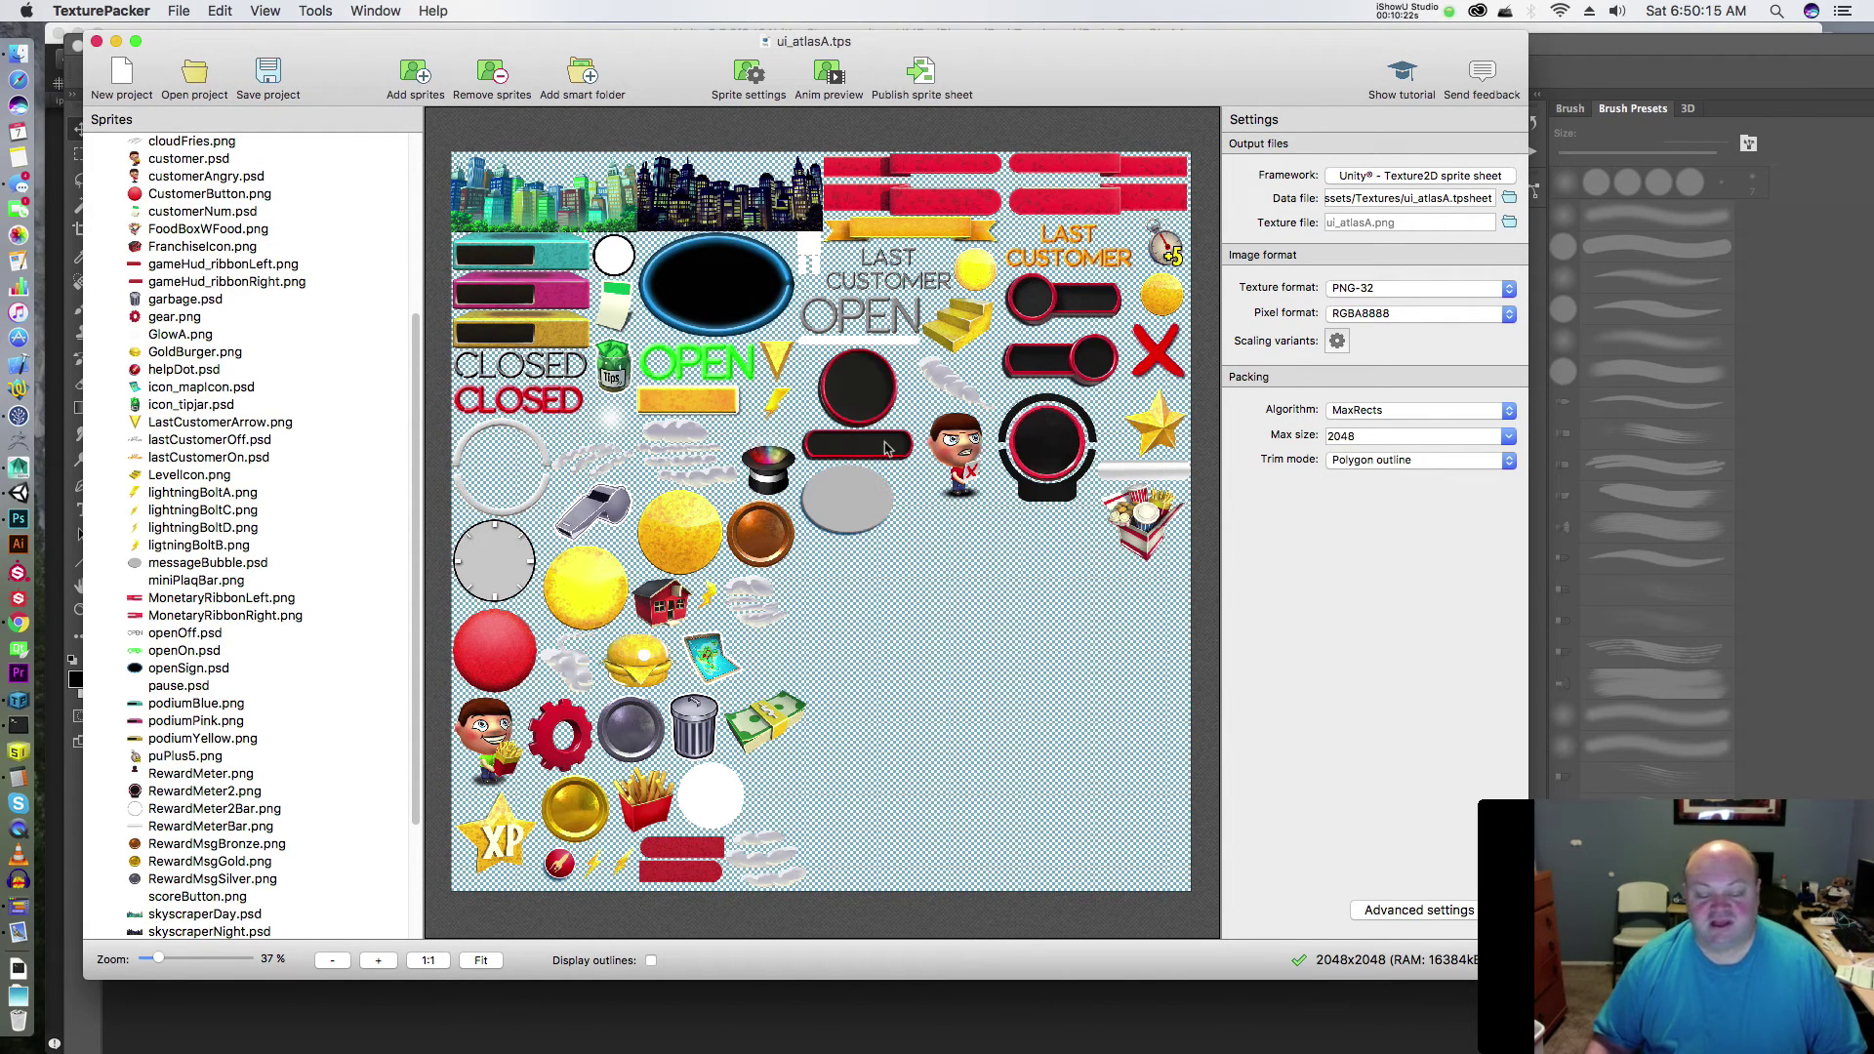
- Publish the 2048x2048 ui_atlasA sprite sheet and dismiss the publishing report
mouse_move(885, 448)
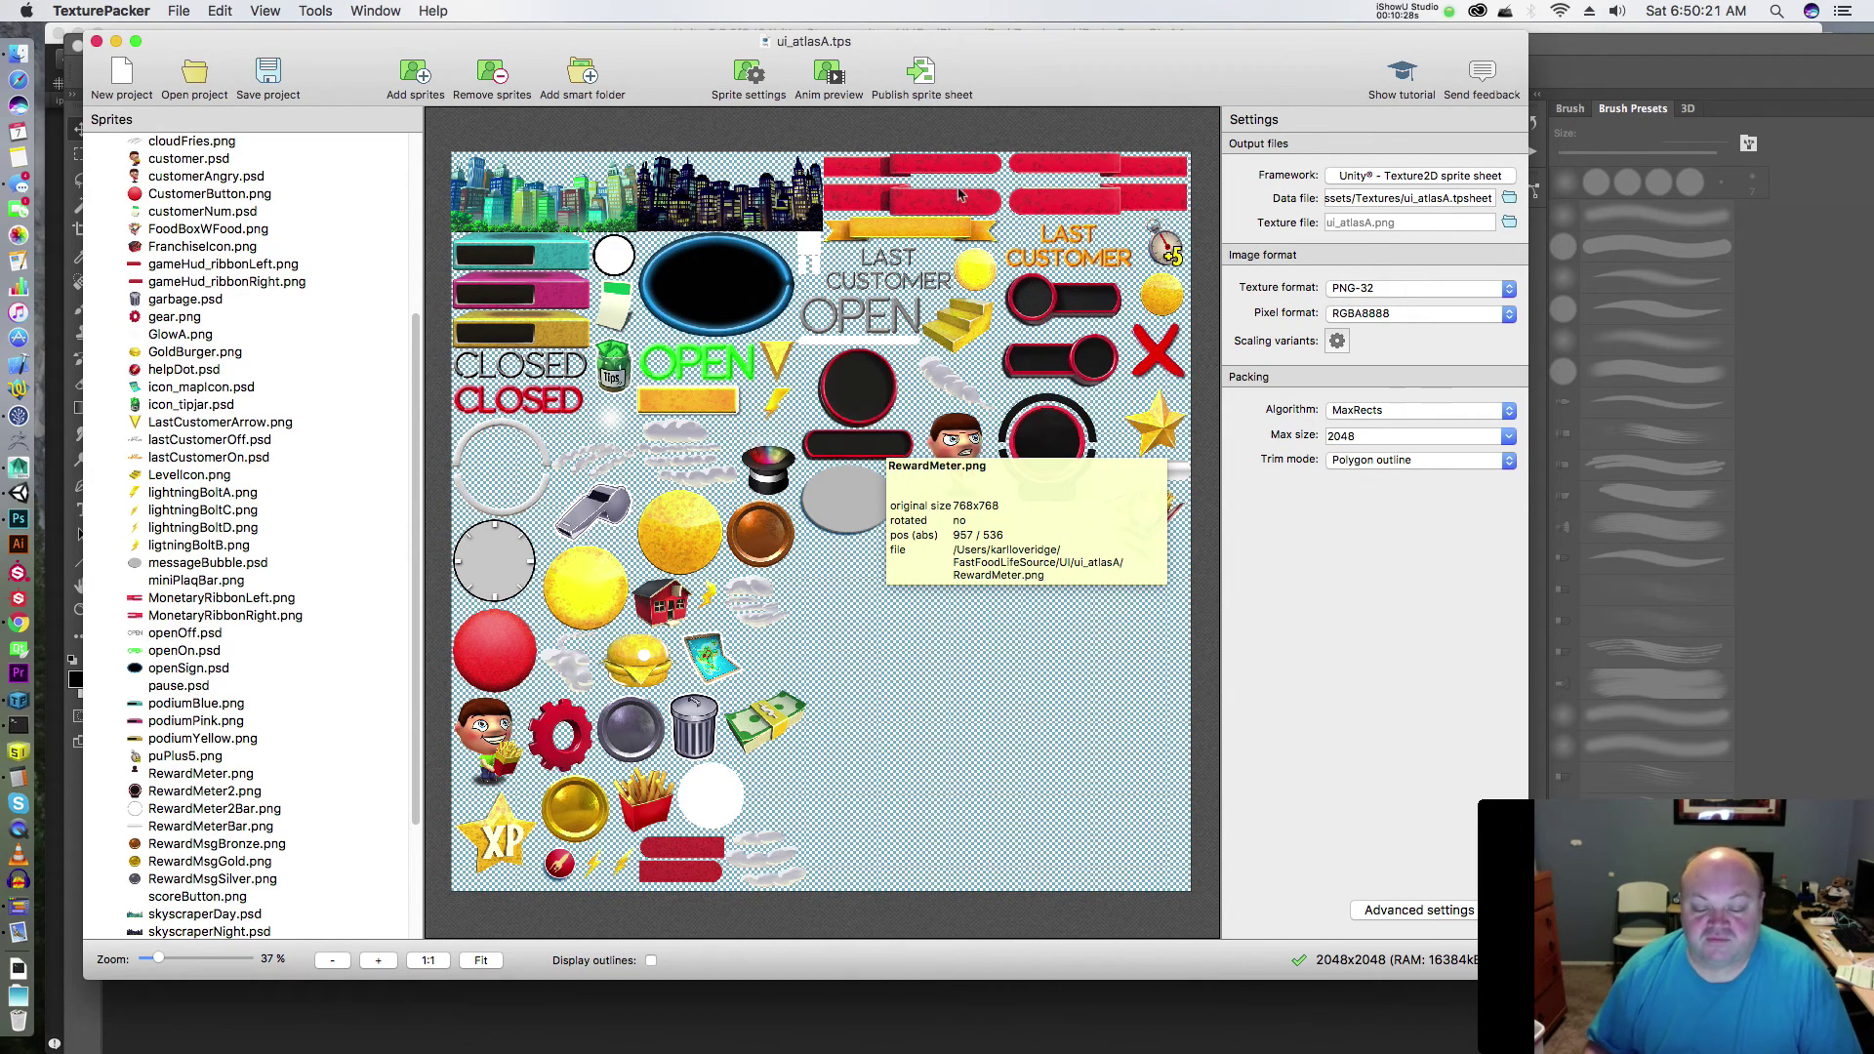
left_click(922, 78)
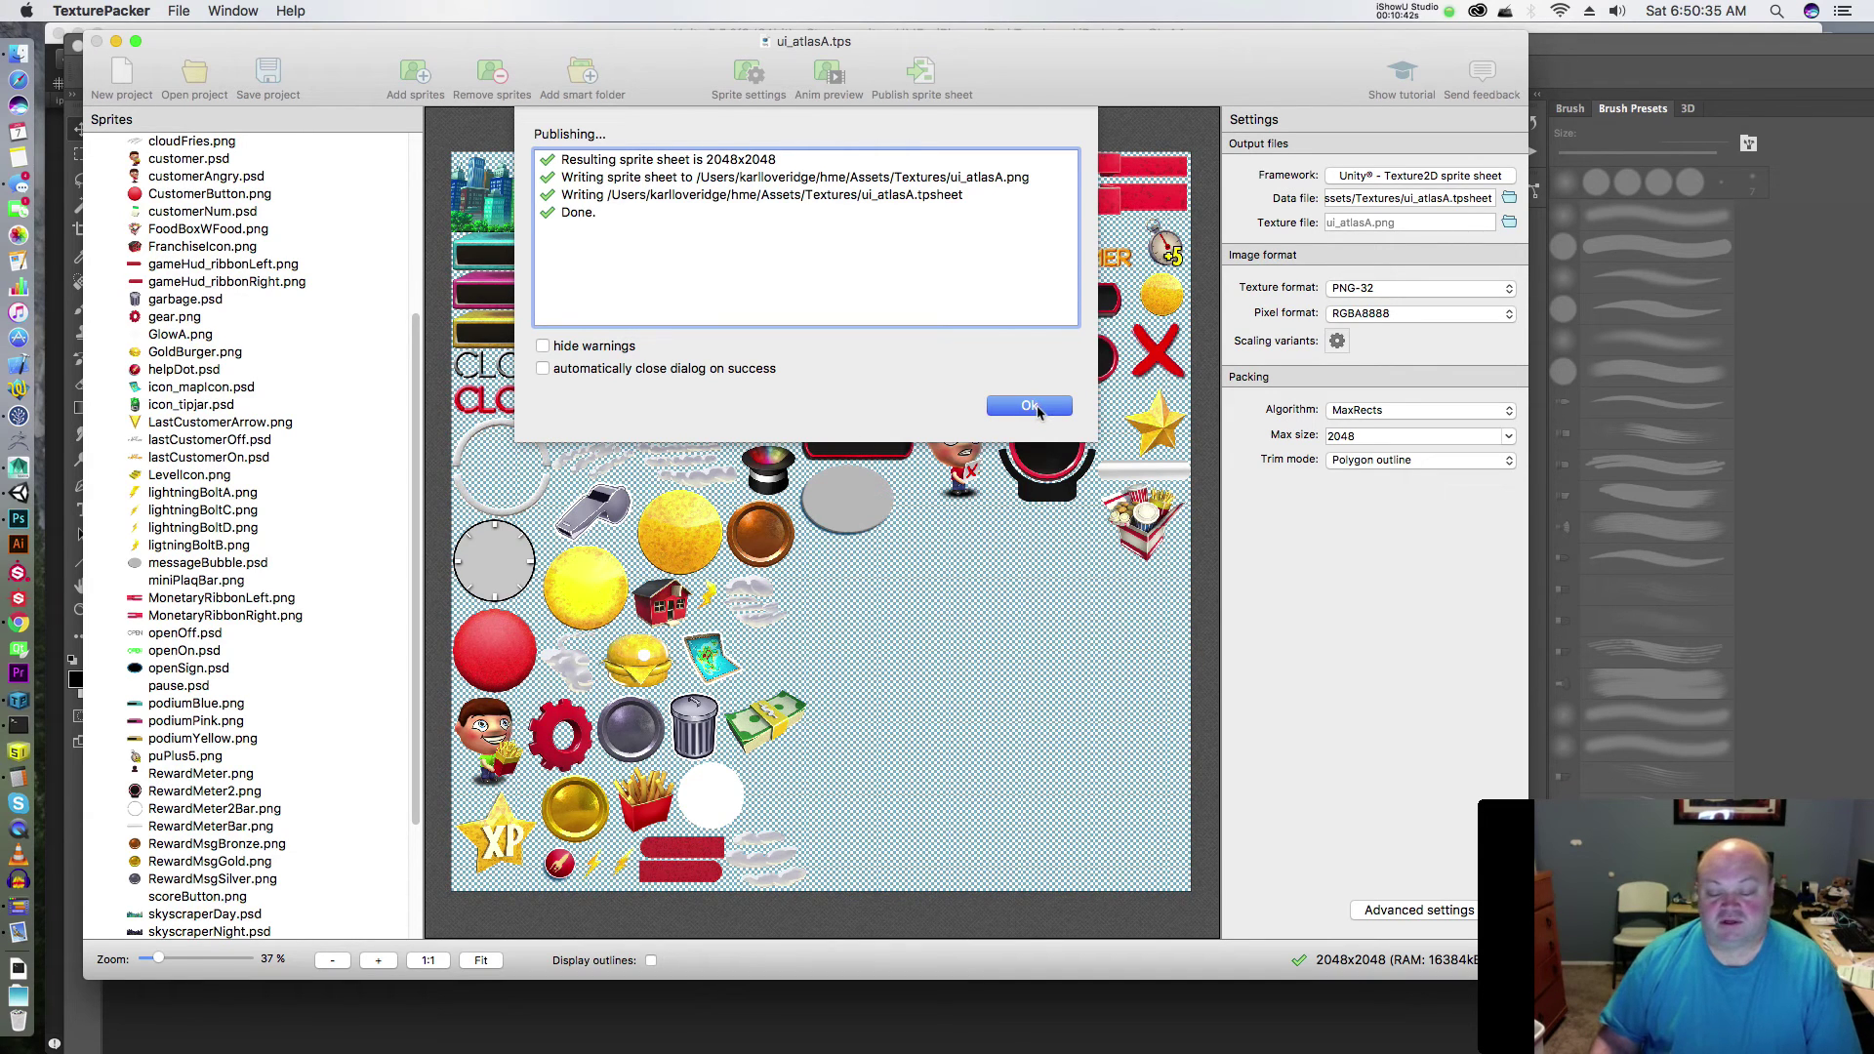
left_click(1038, 409)
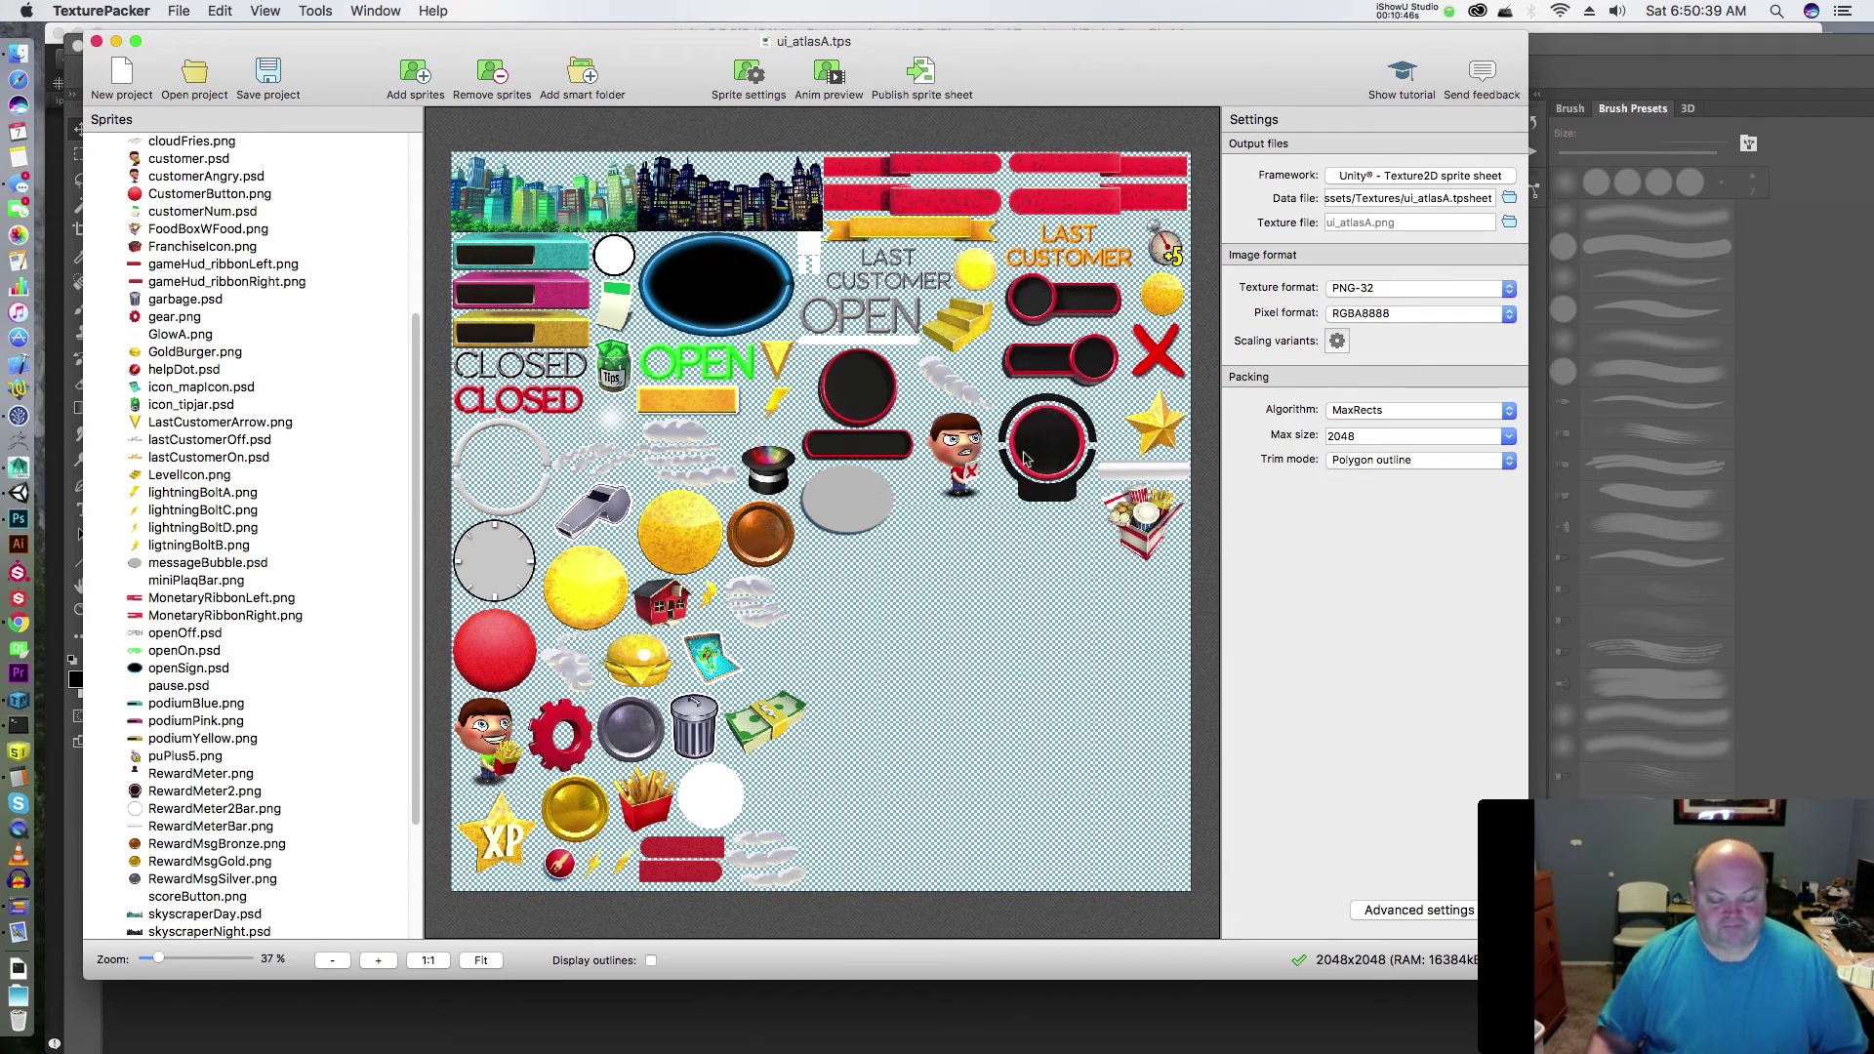
key("super+Tab")
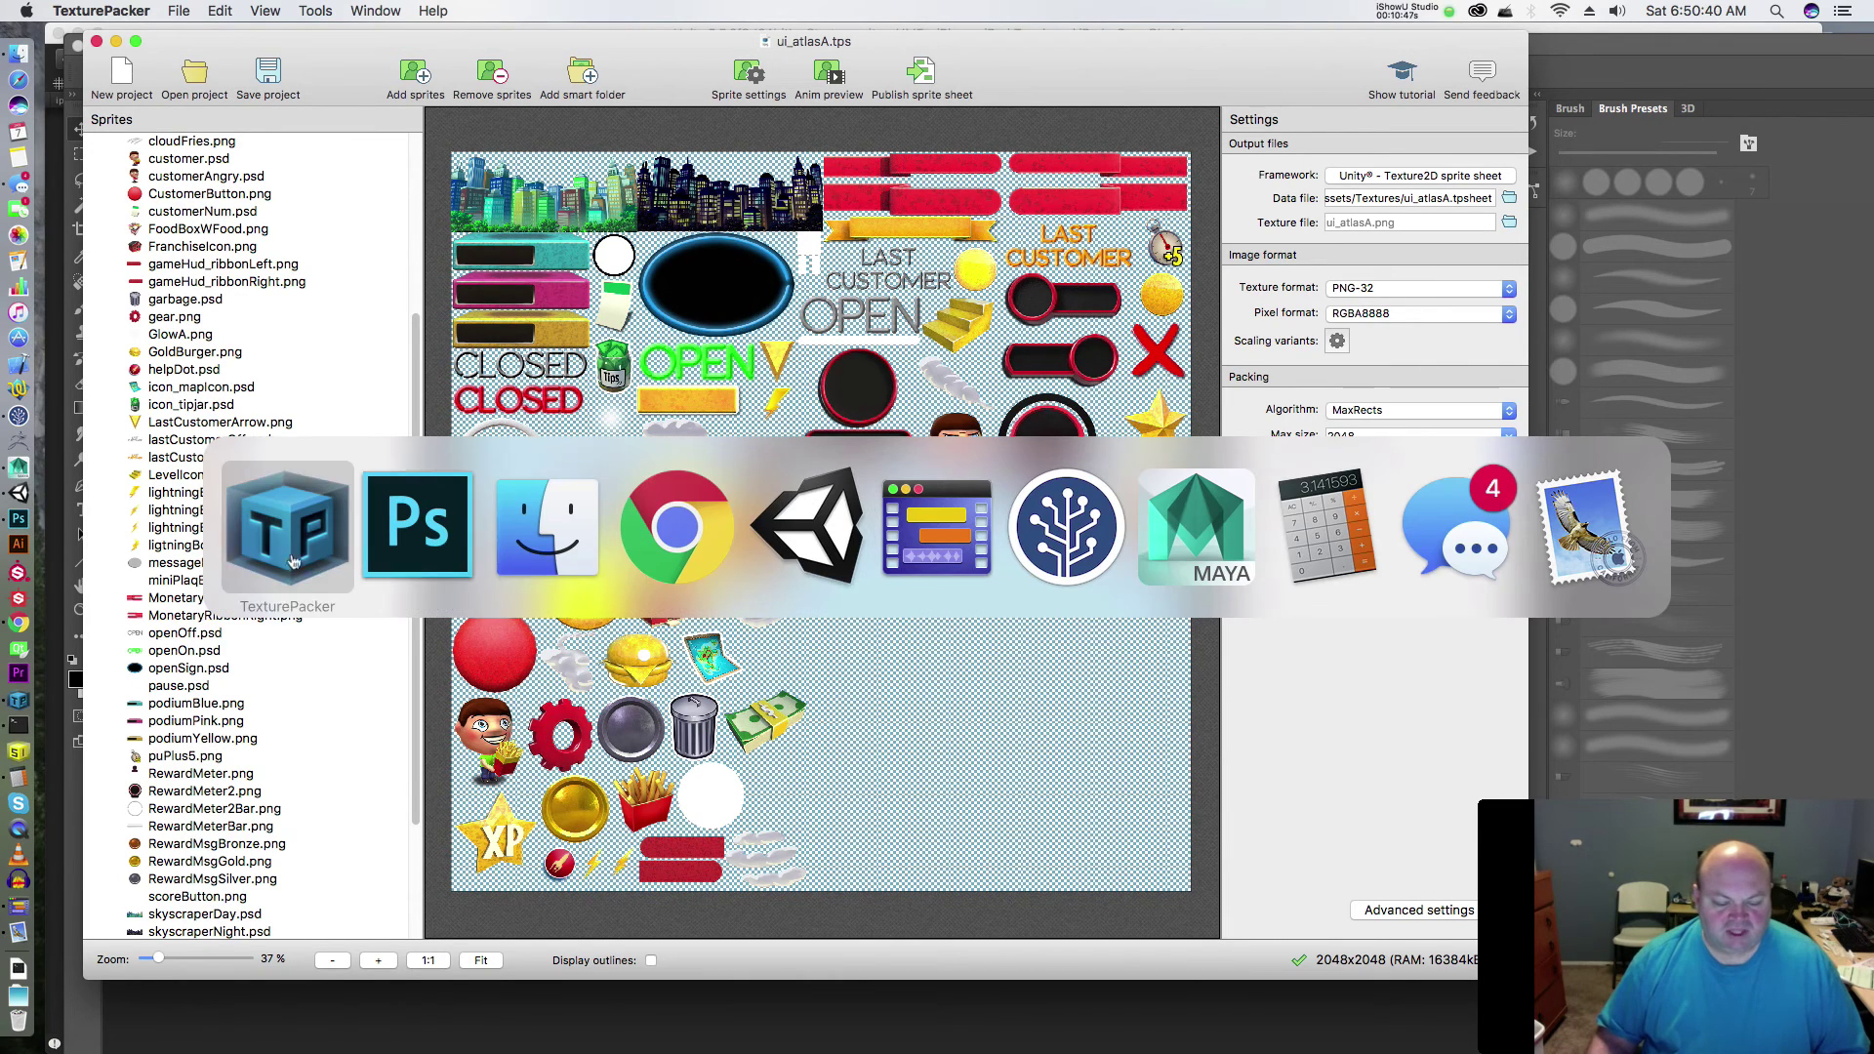
- In Unity's Project window, open the Textures folder
left_click(773, 532)
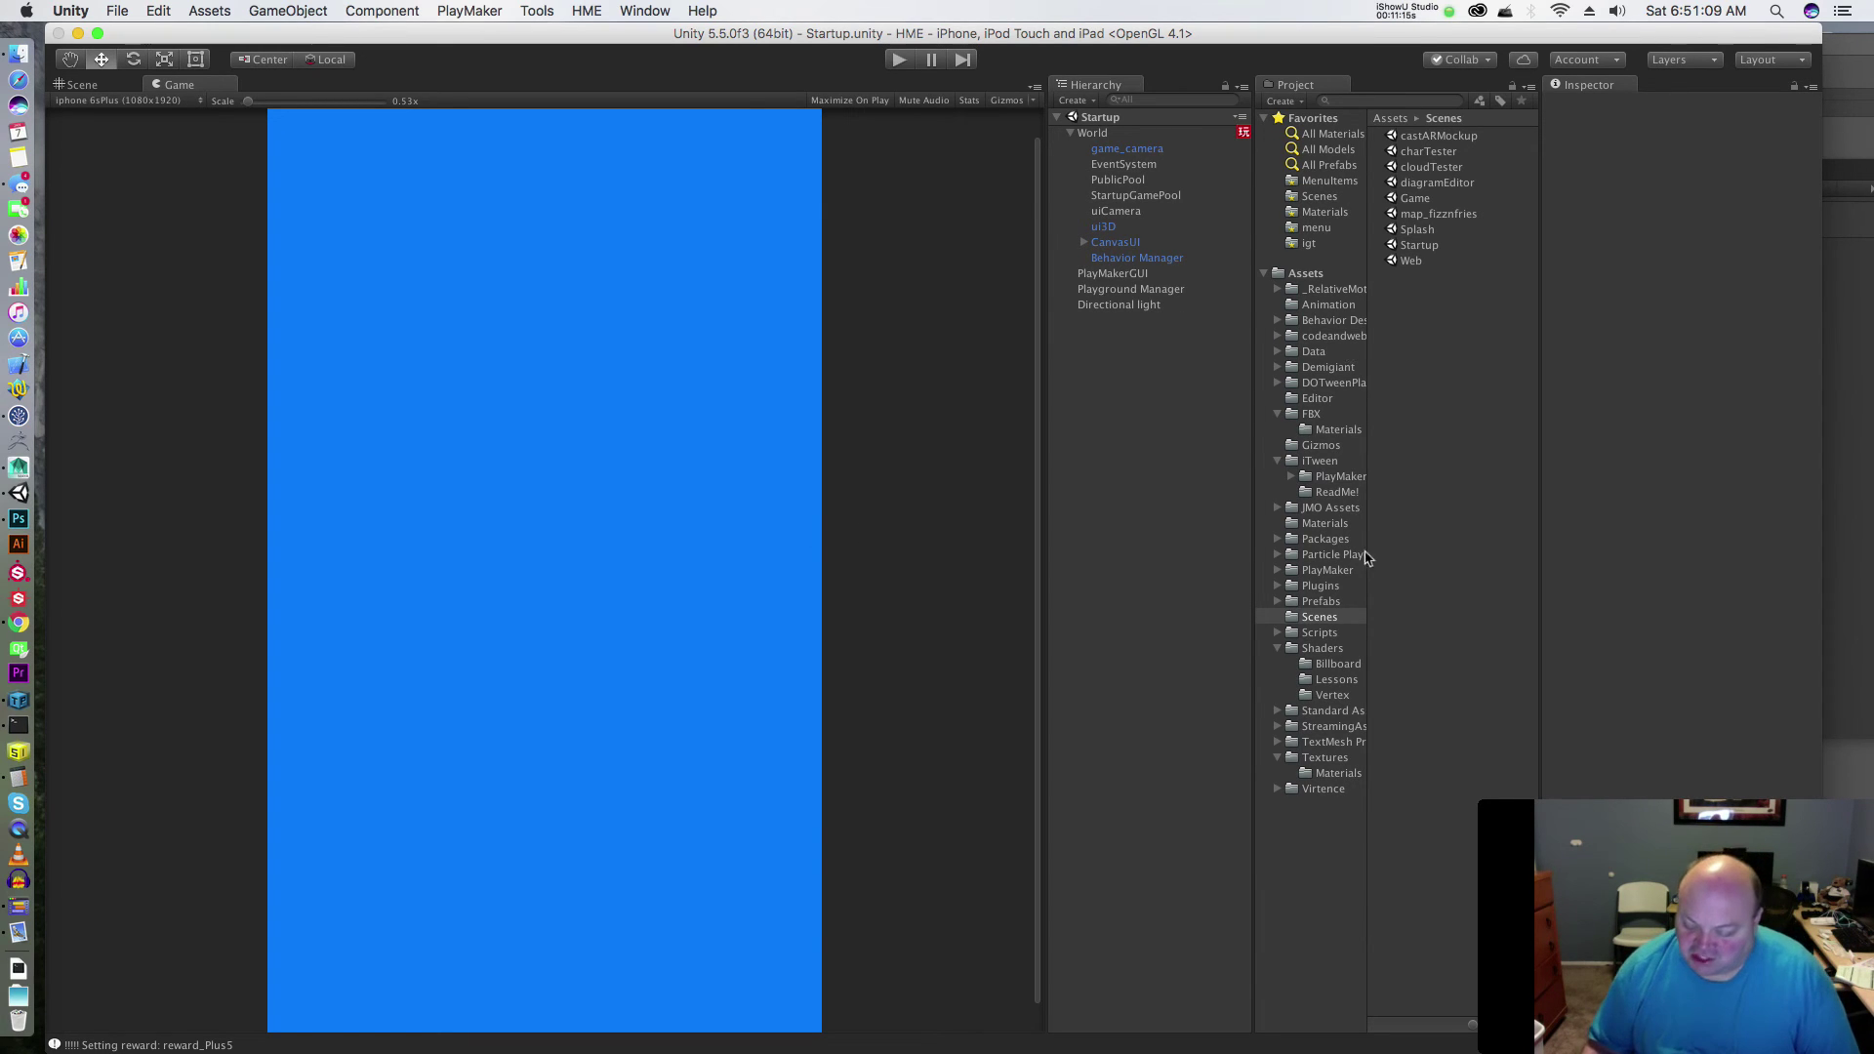
left_click(1293, 757)
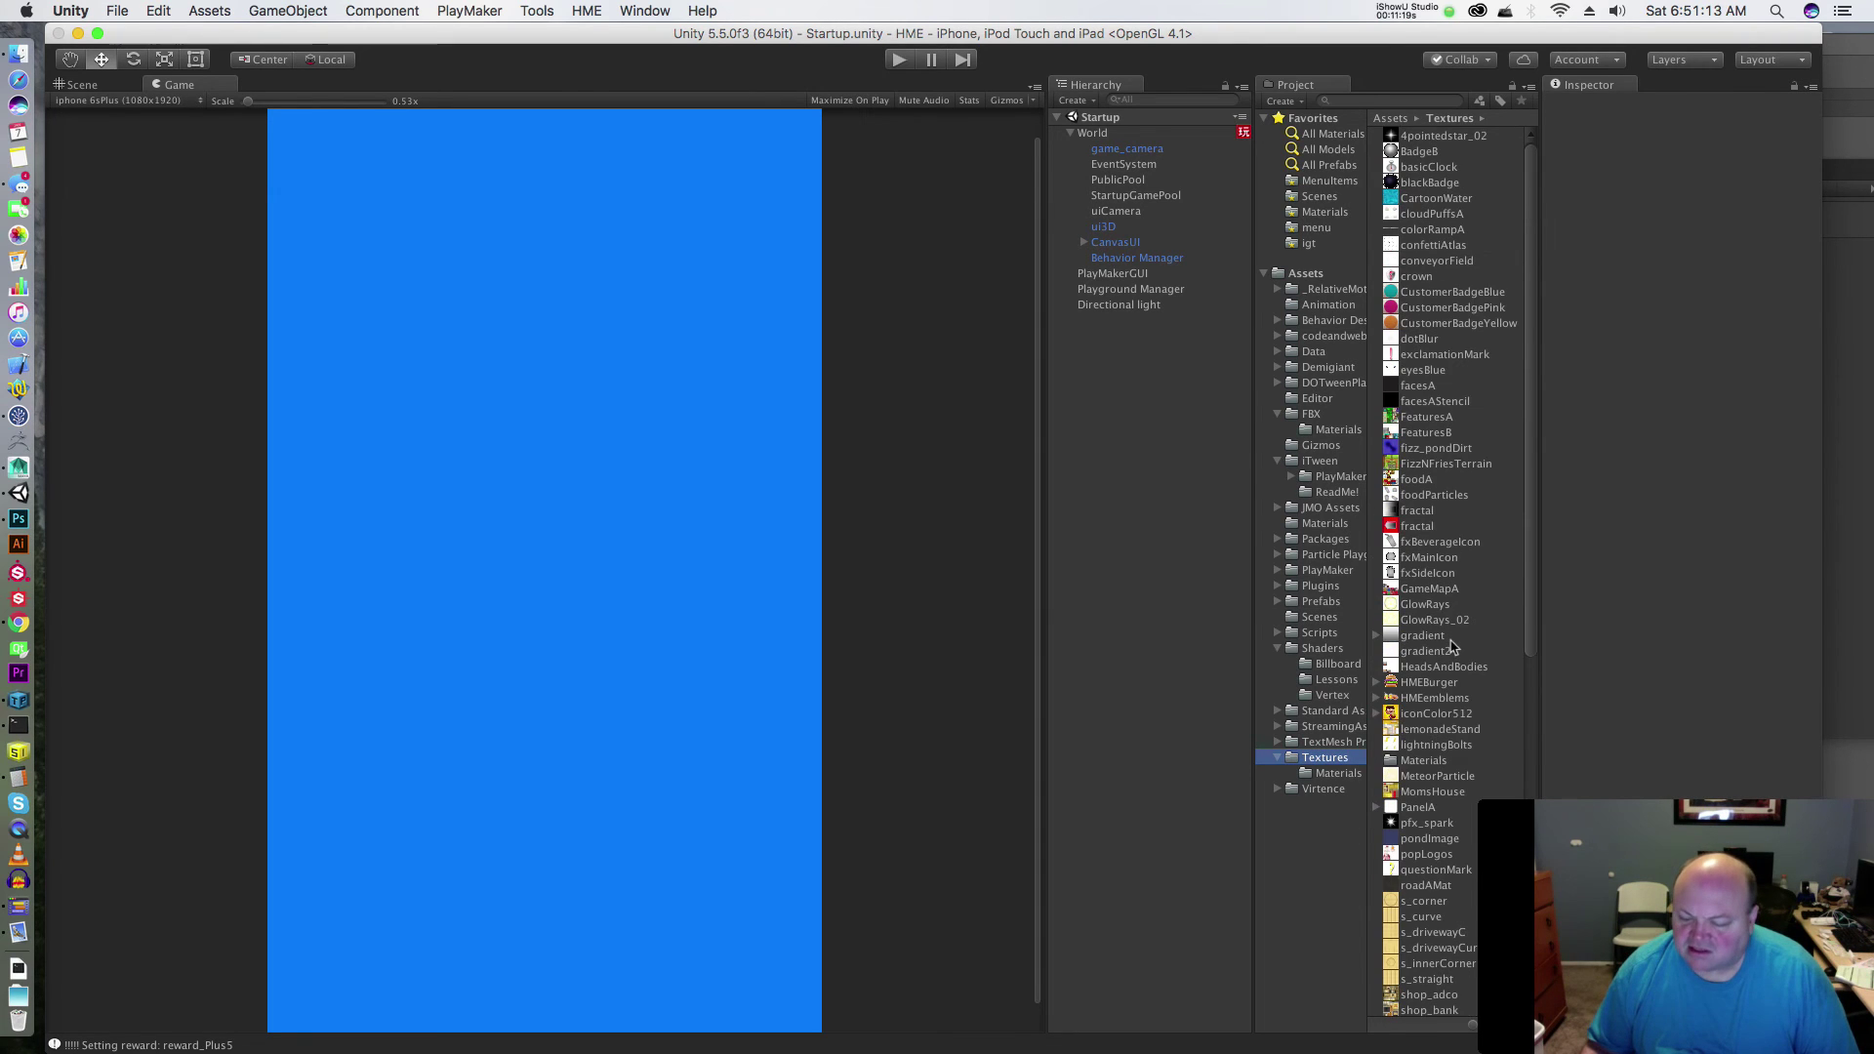
scroll(1451, 647, "down", 10)
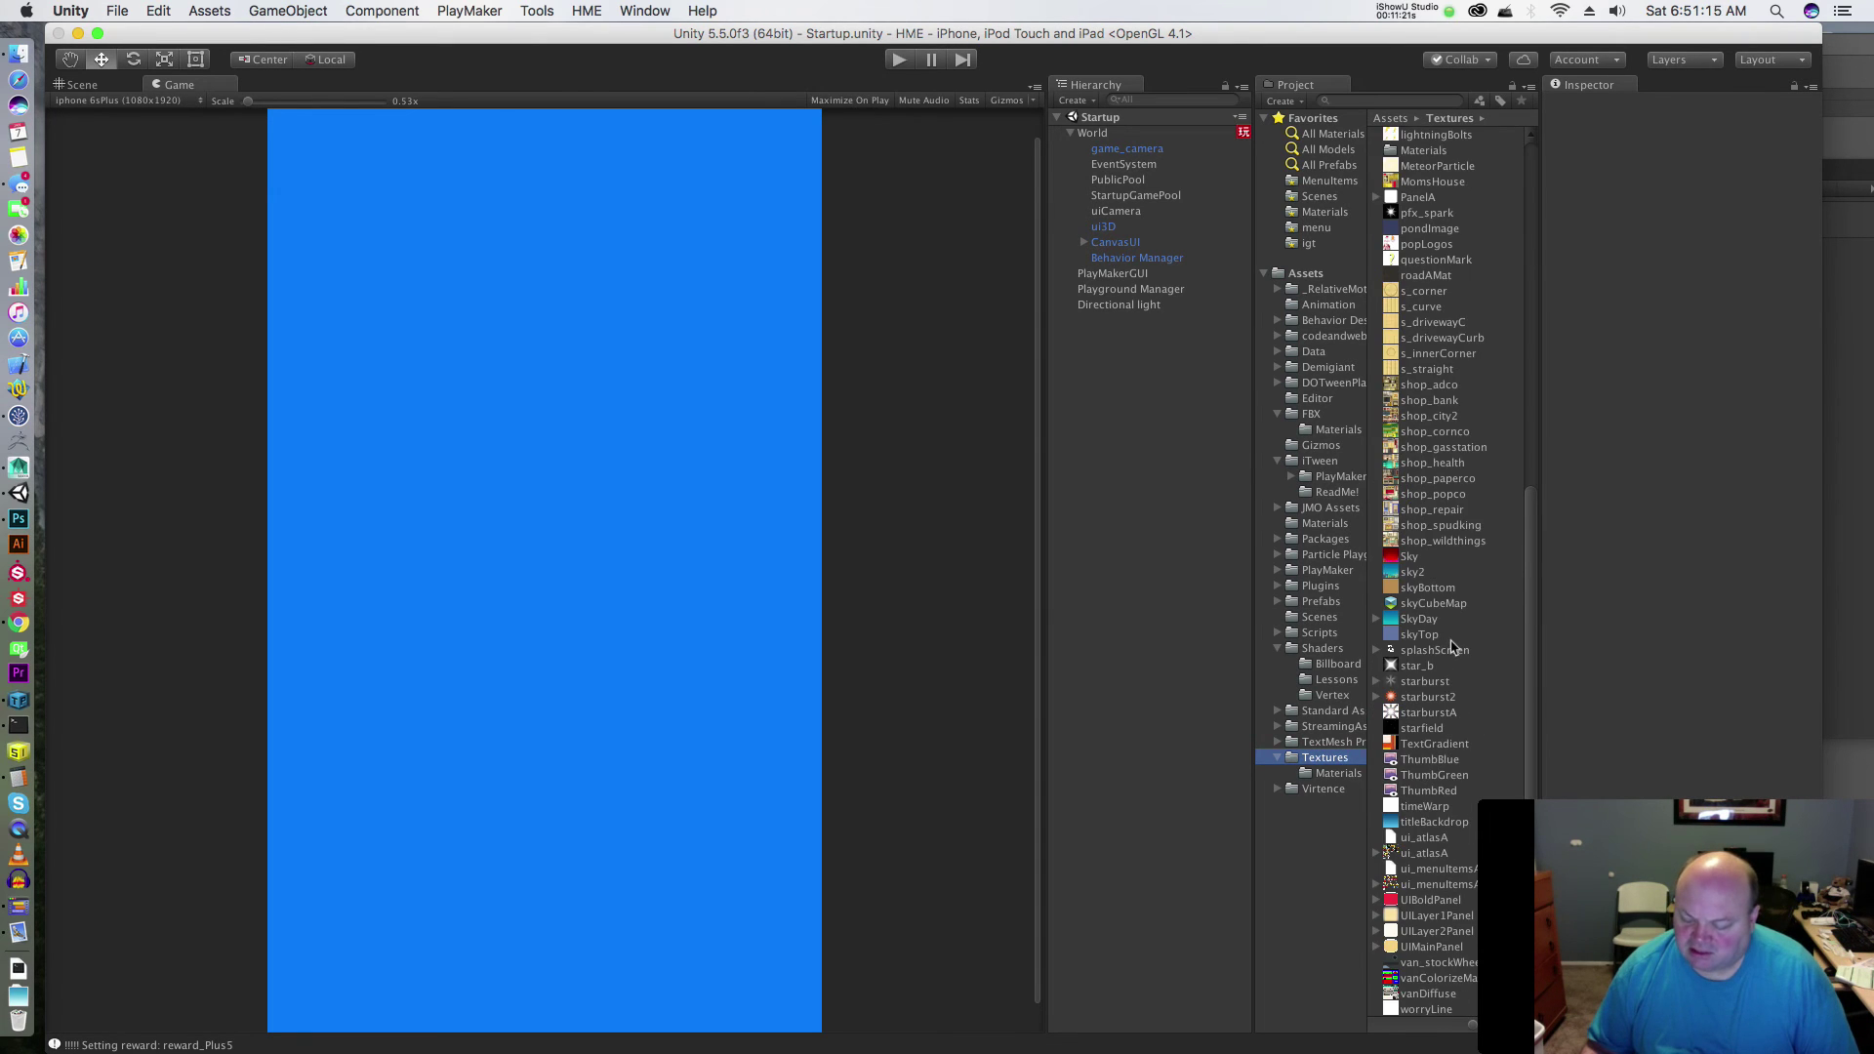
- Expand ui_atlasA and step through its sprites from block64 to BonusSliderBackdrop
left_click(1377, 852)
left_click(1427, 854)
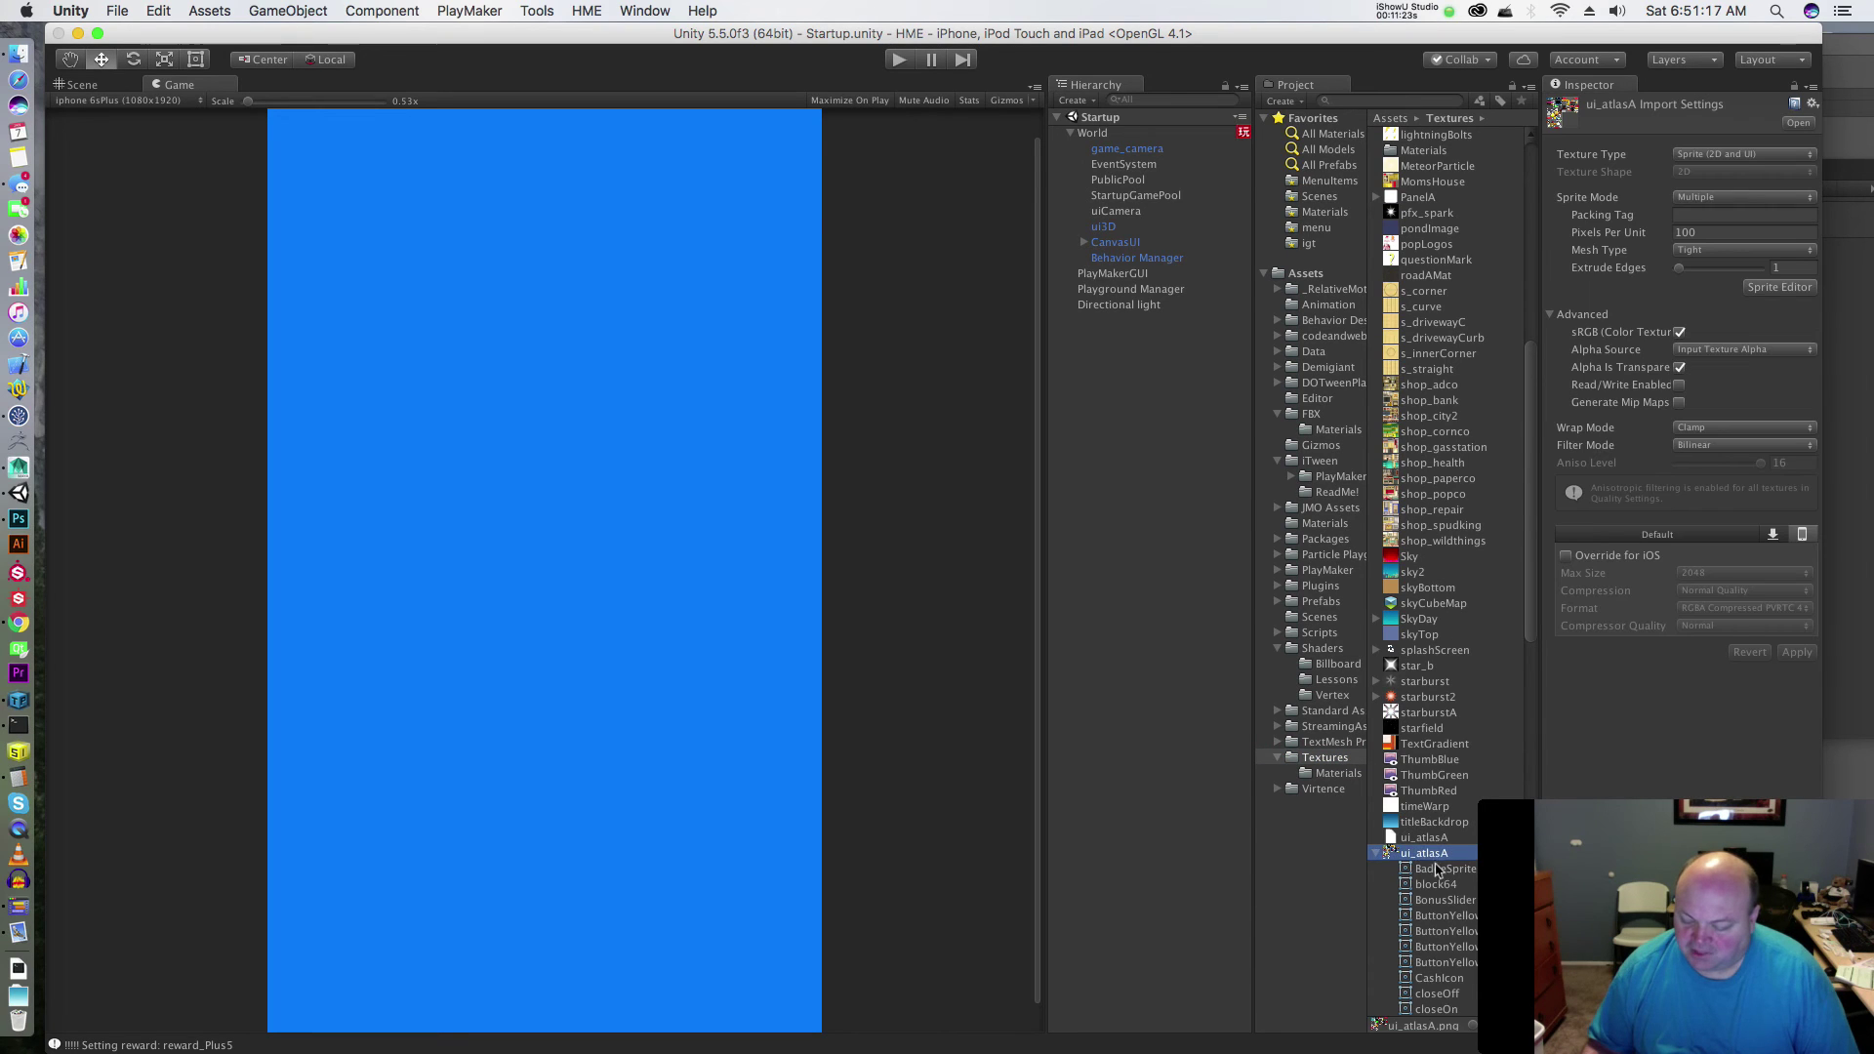
scroll(1440, 872, "down", 6)
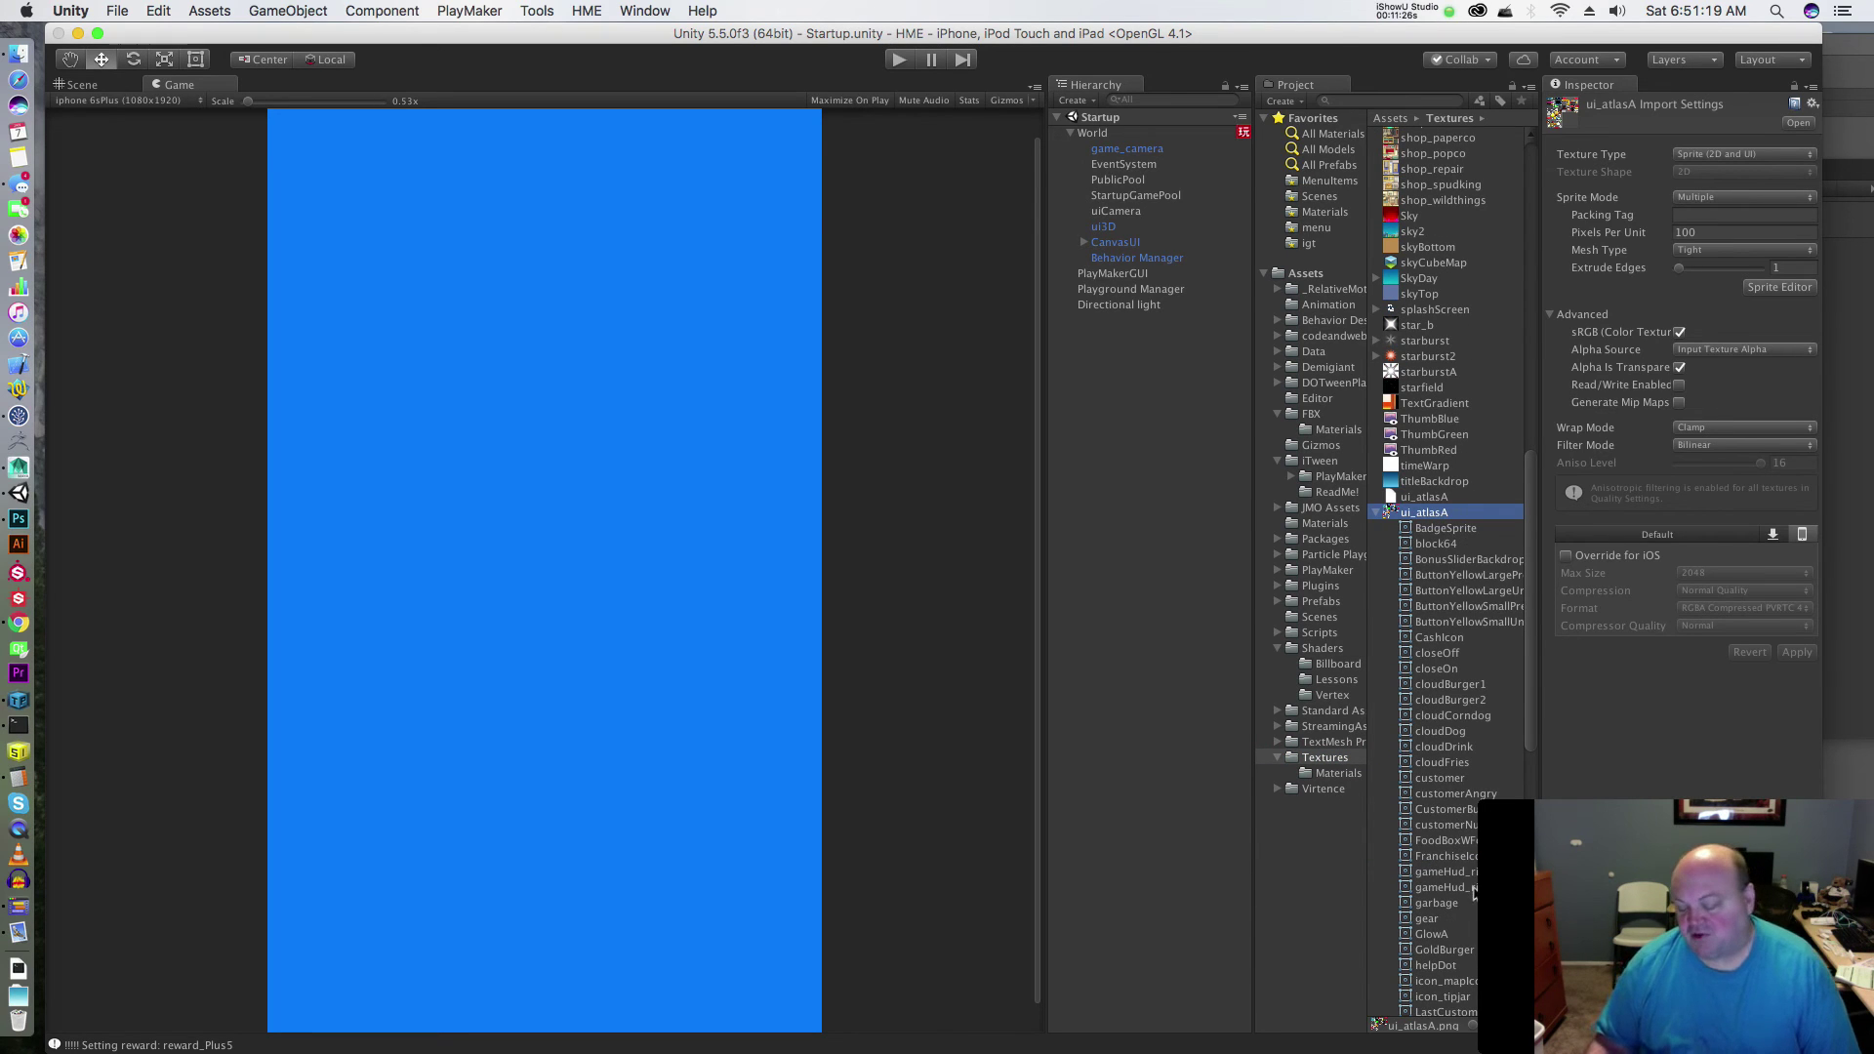
left_click(1433, 547)
key("Down")
key("Down")
key("Down")
key("Down")
key("Down")
key("Down")
key("Down")
key("Down")
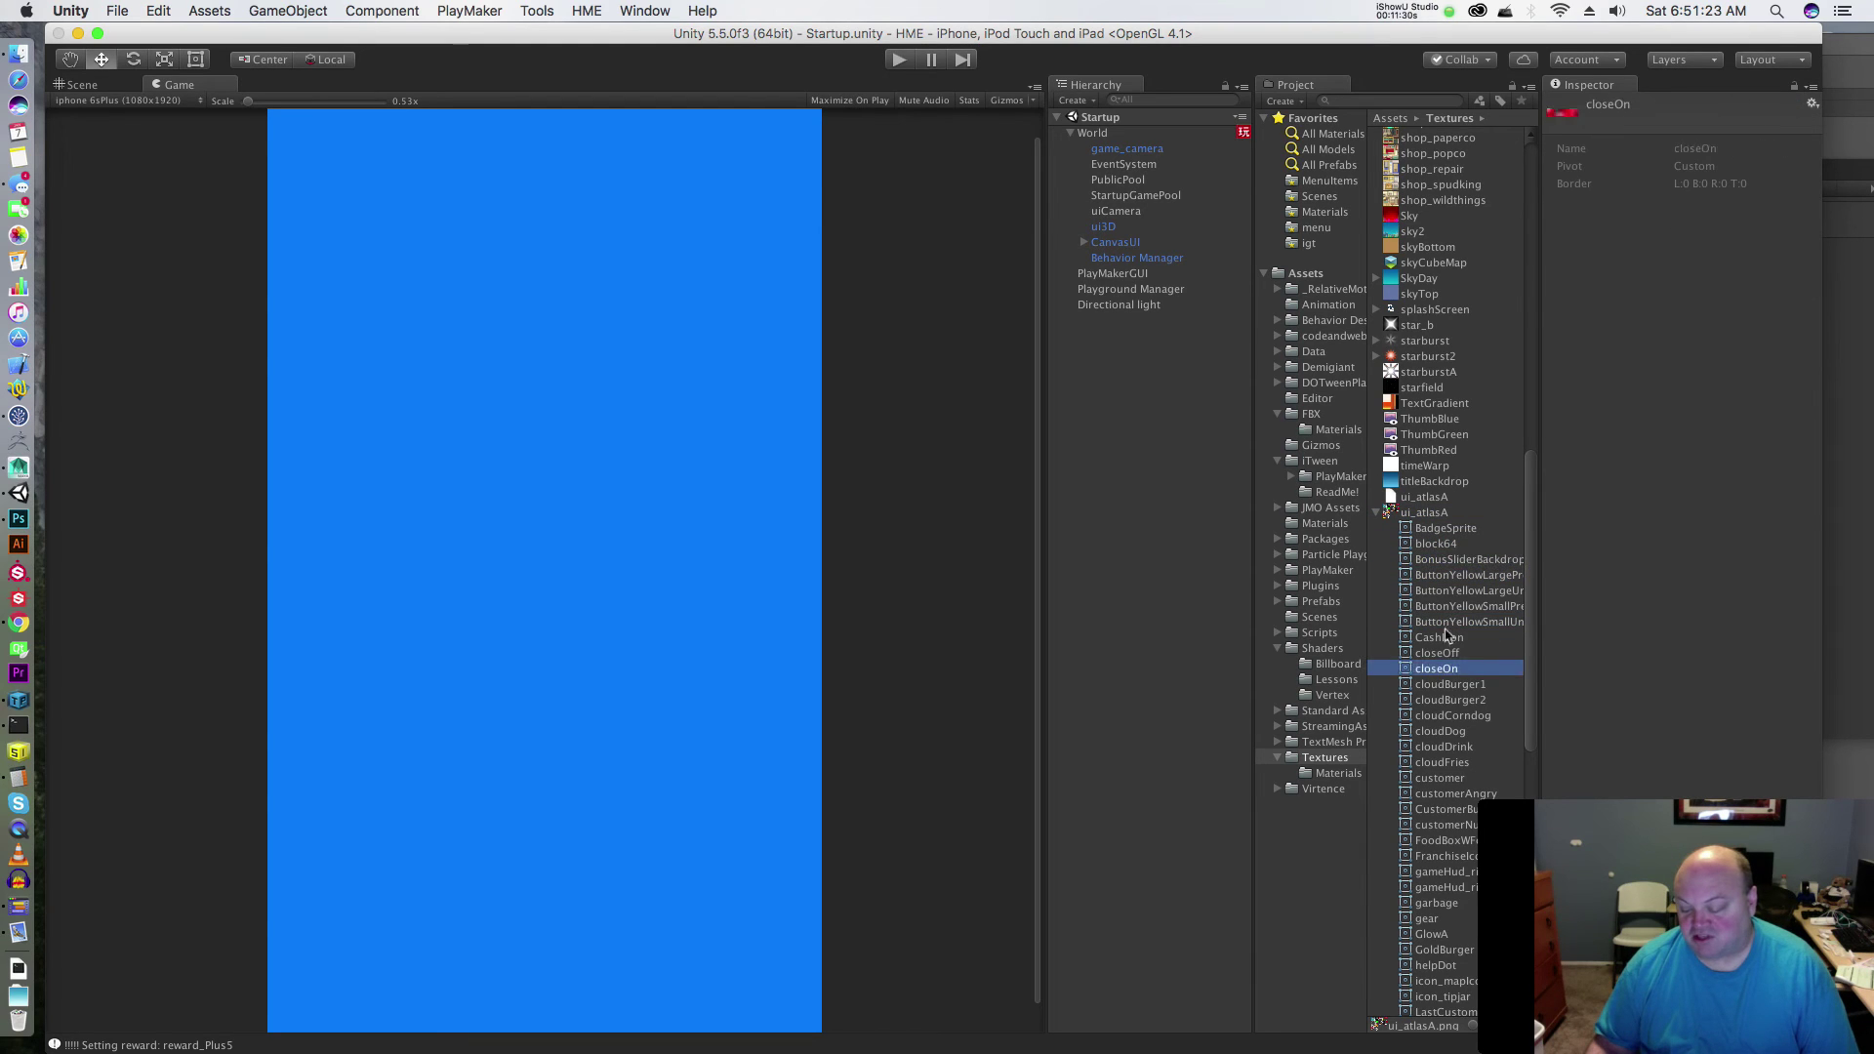
key("Up")
key("Up")
key("Up")
key("Up")
key("Up")
key("Up")
key("Up")
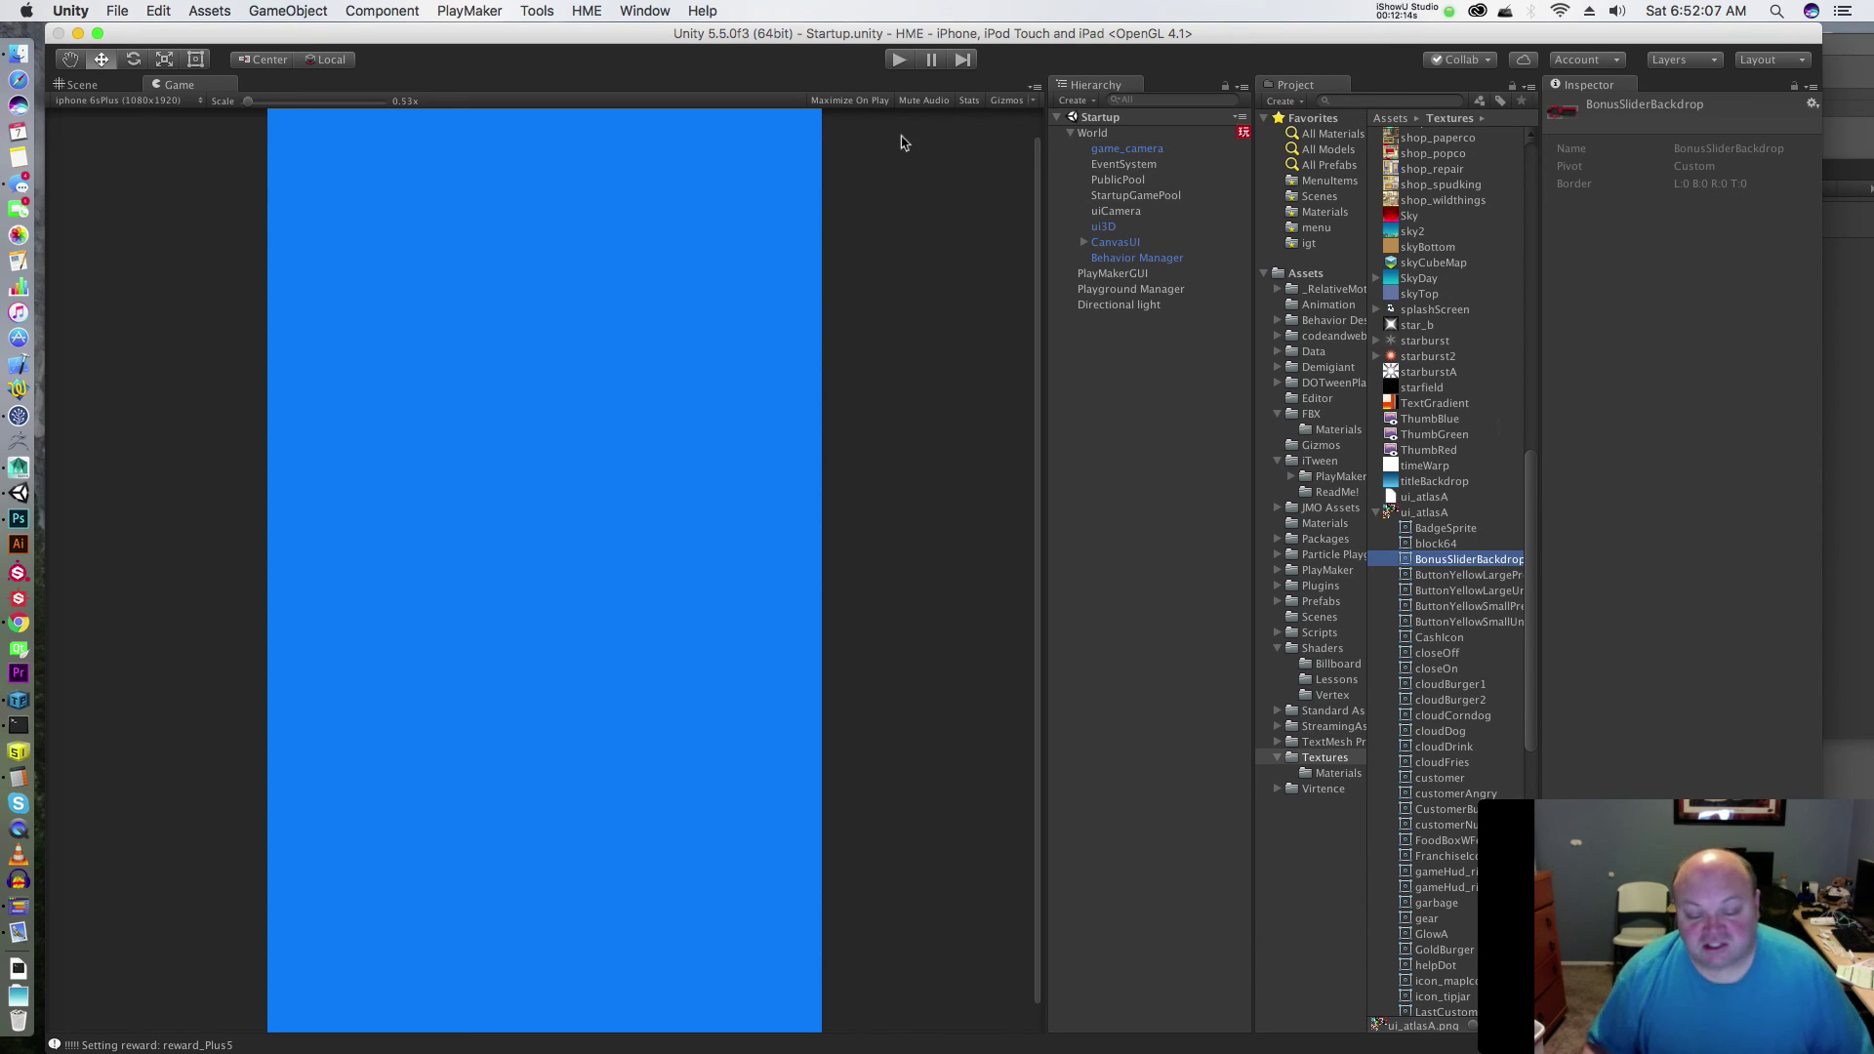
- Enter play mode, start from the title screen, magnify the Game view, and pause at the skyline level
left_click(899, 60)
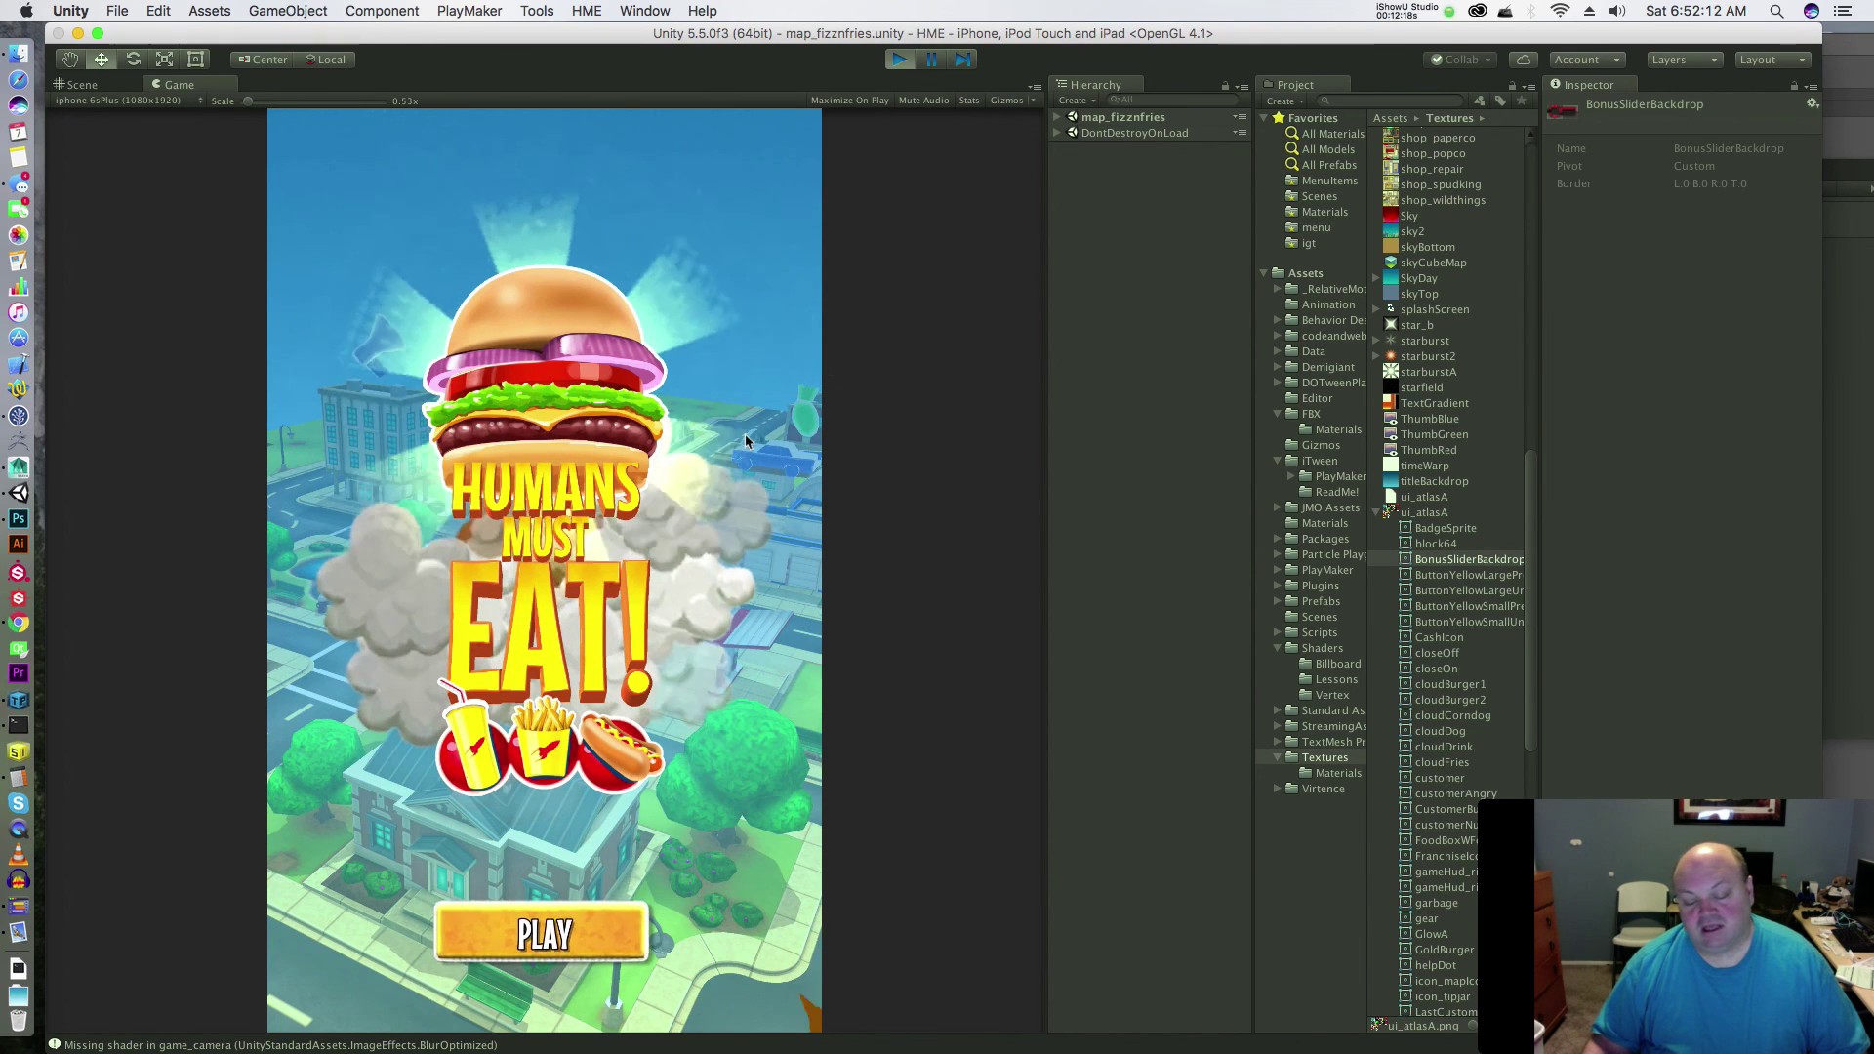
left_click(619, 931)
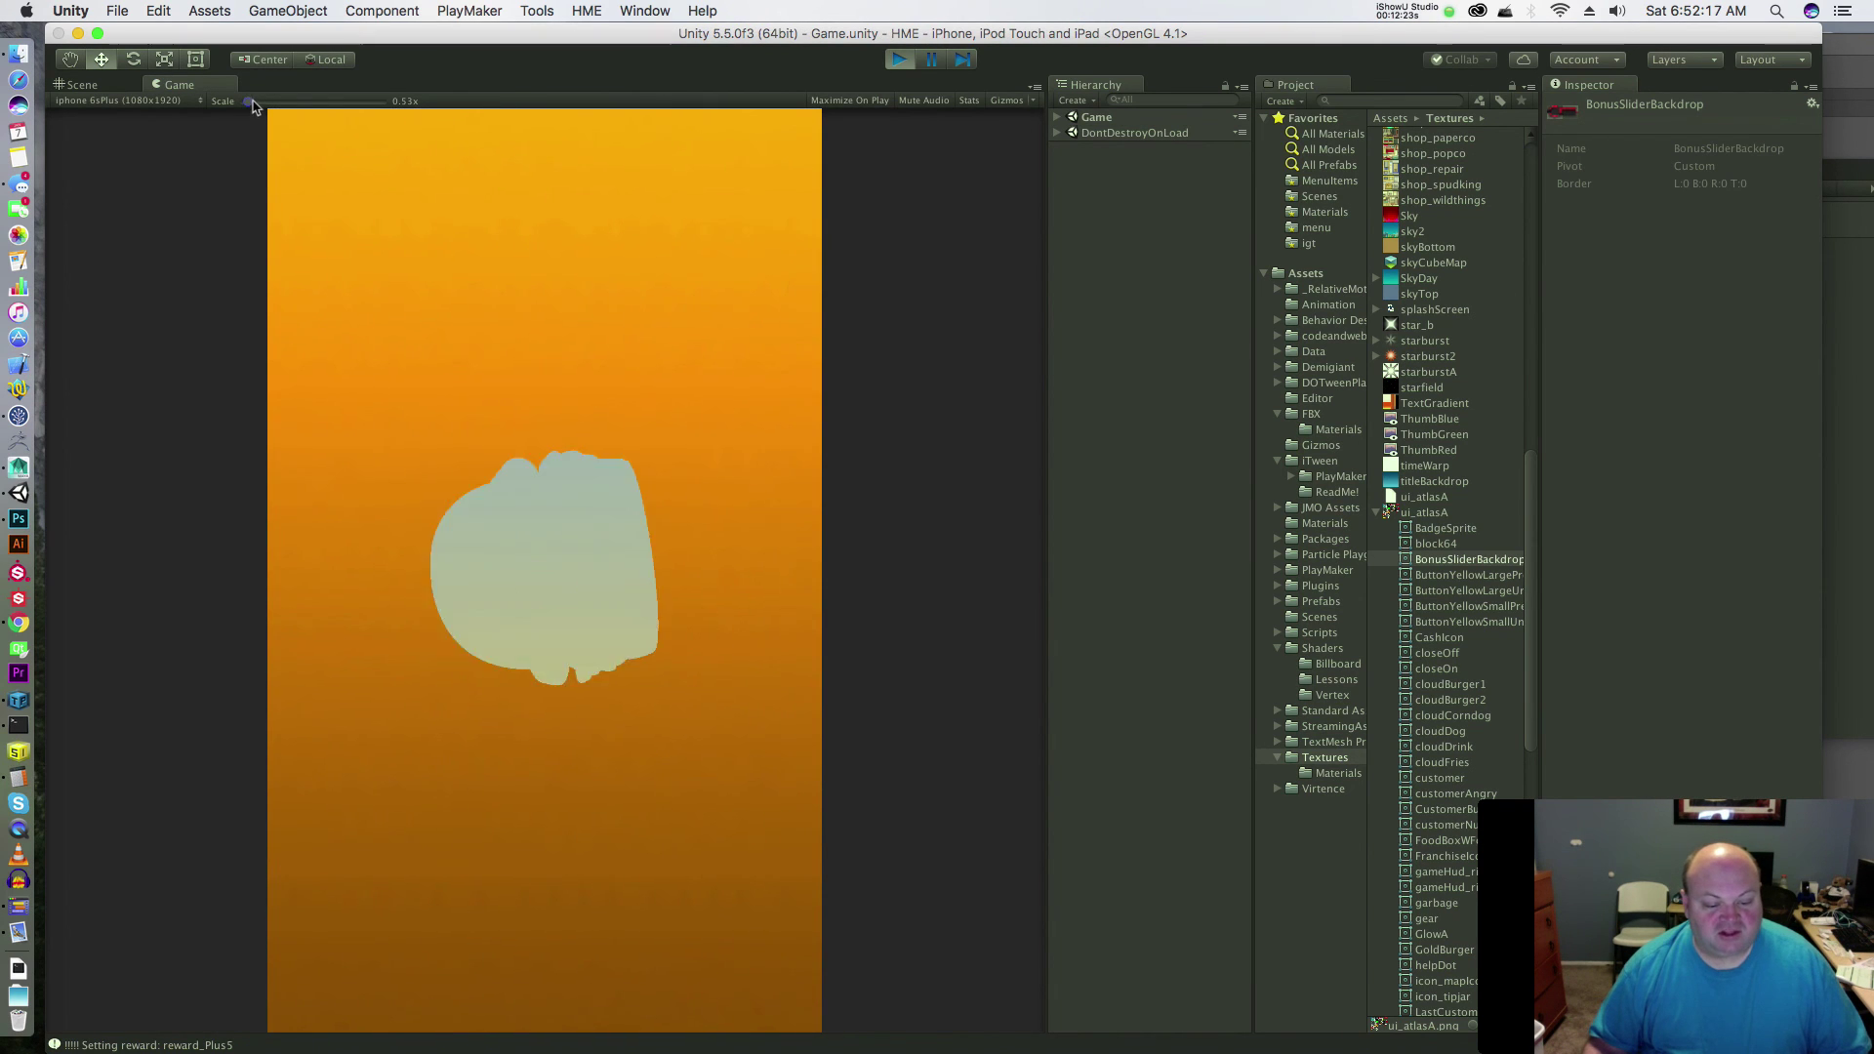
left_click_drag(249, 100, 218, 125)
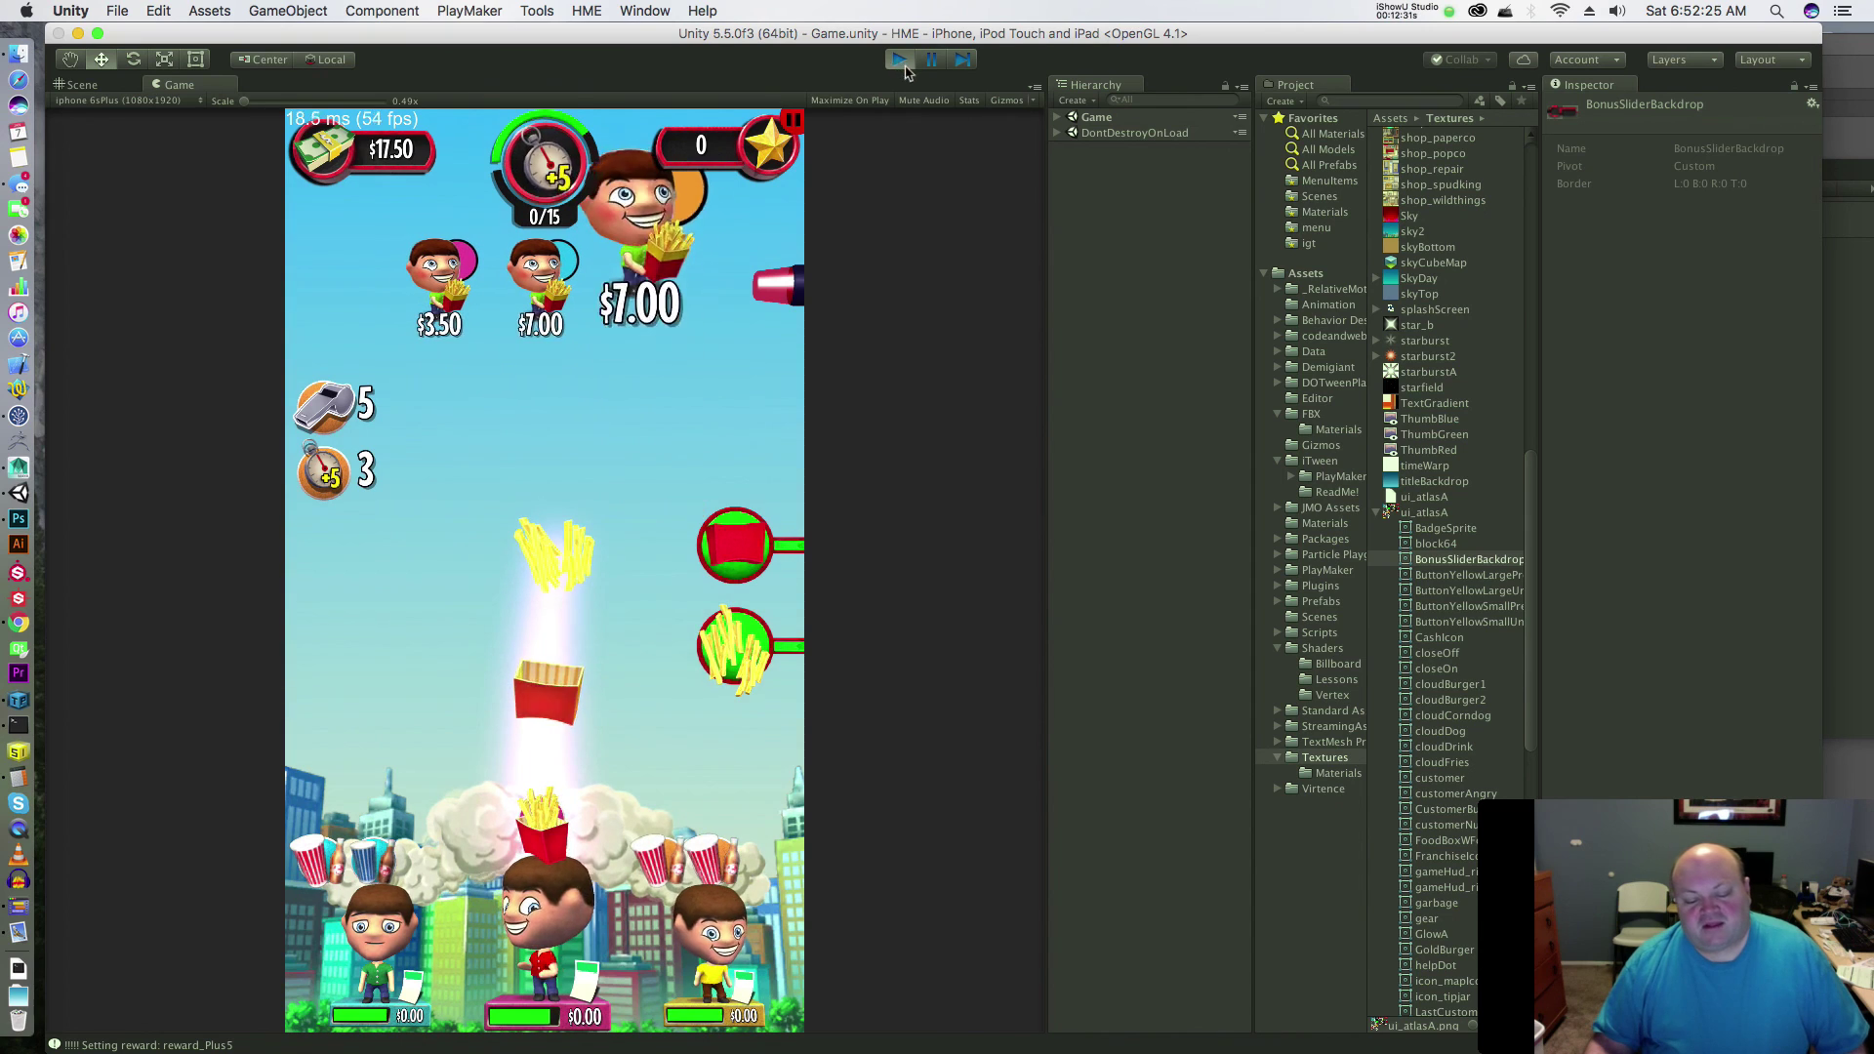
left_click(934, 61)
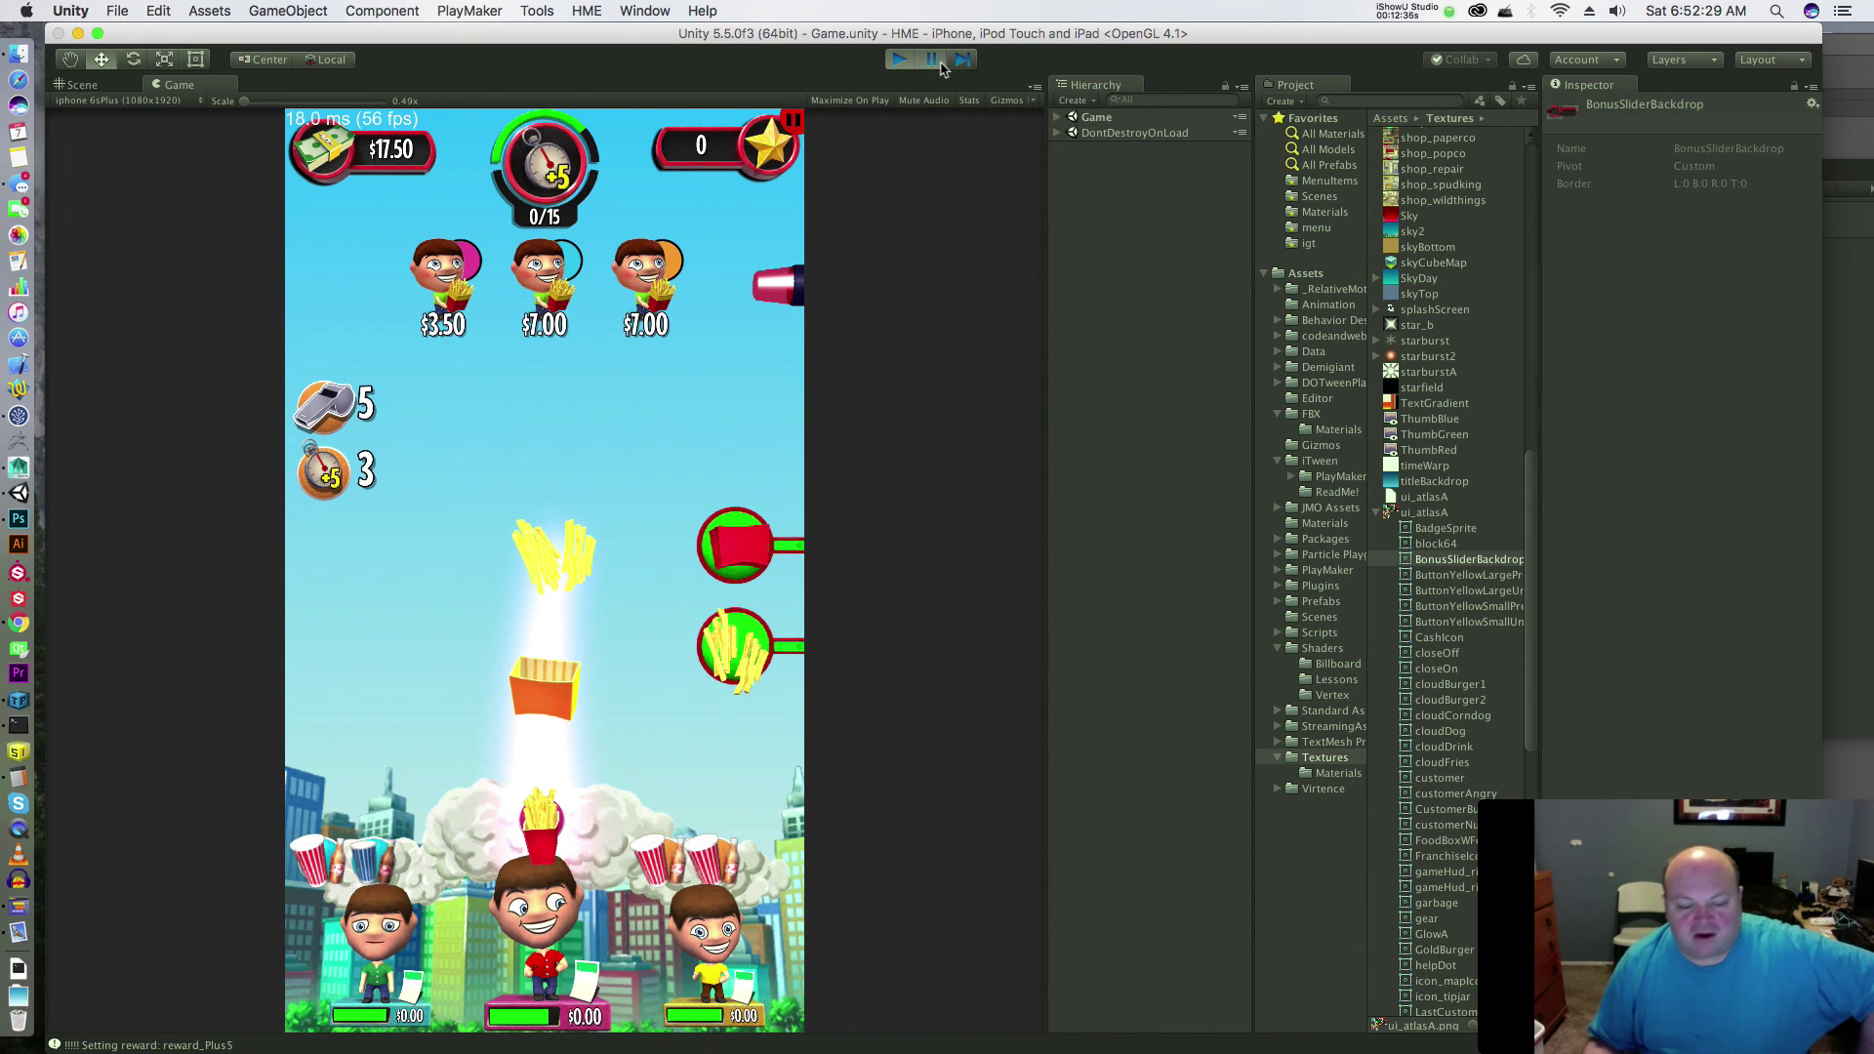
left_click(660, 11)
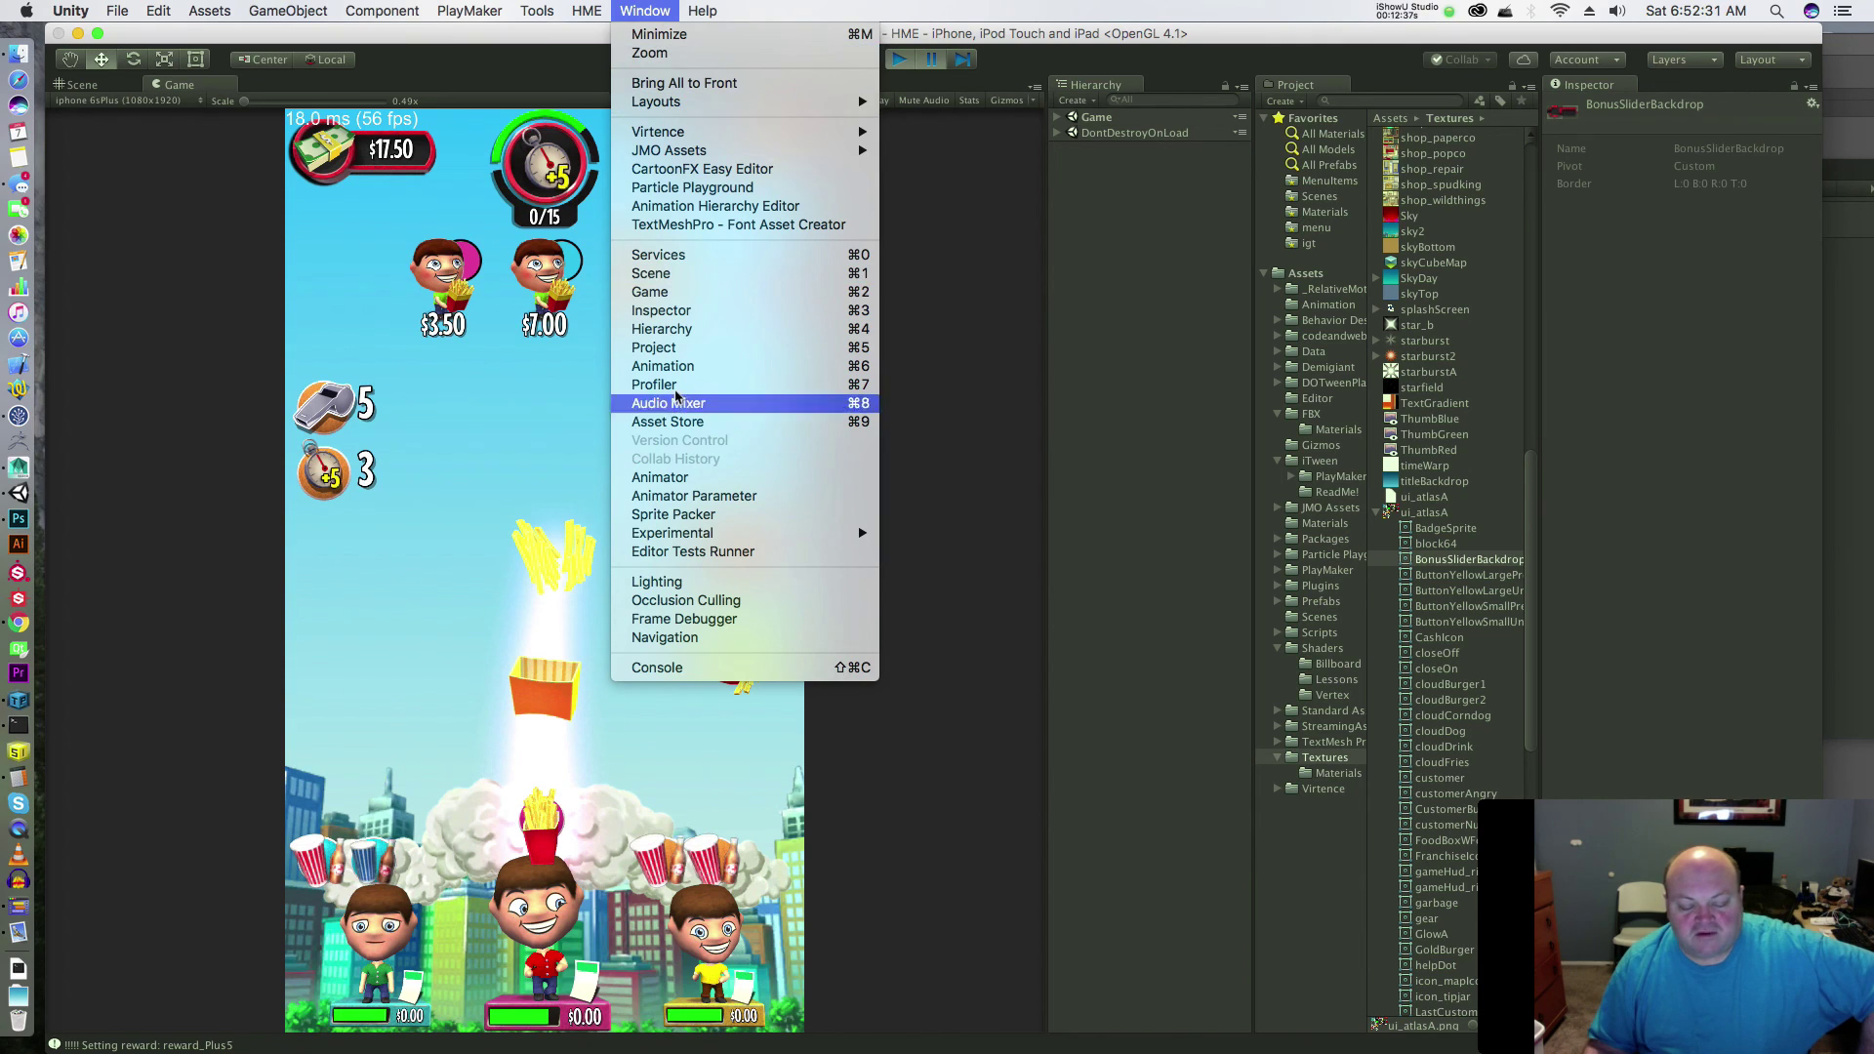
left_click(943, 459)
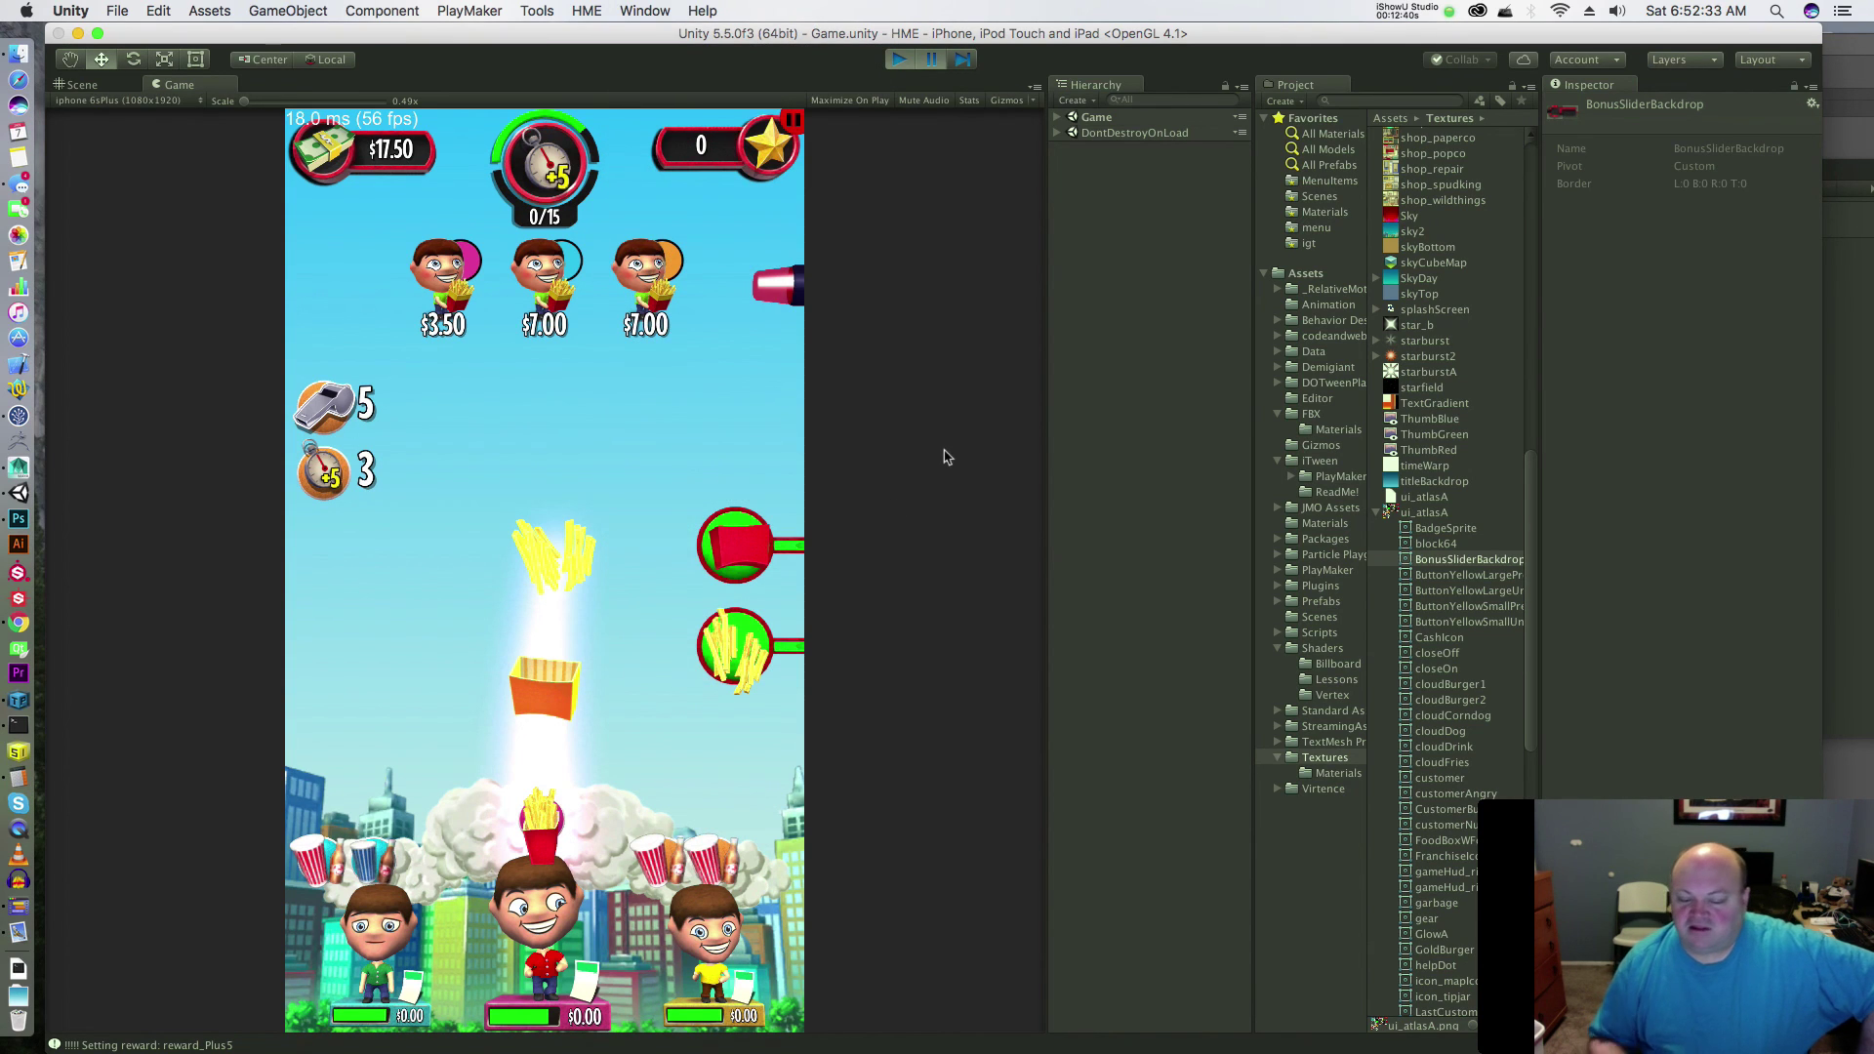